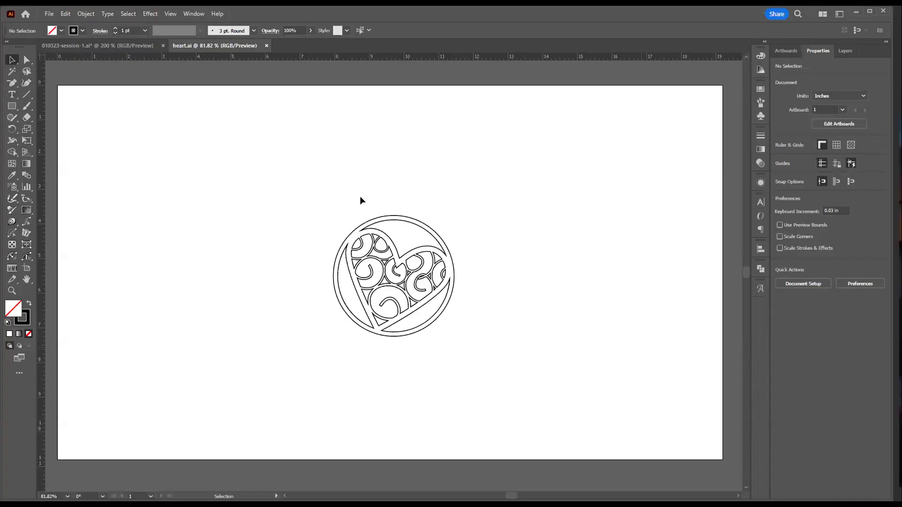
Switch to the 010323-session-1.ai document and pan to the heart ornaments
left_click(112, 47)
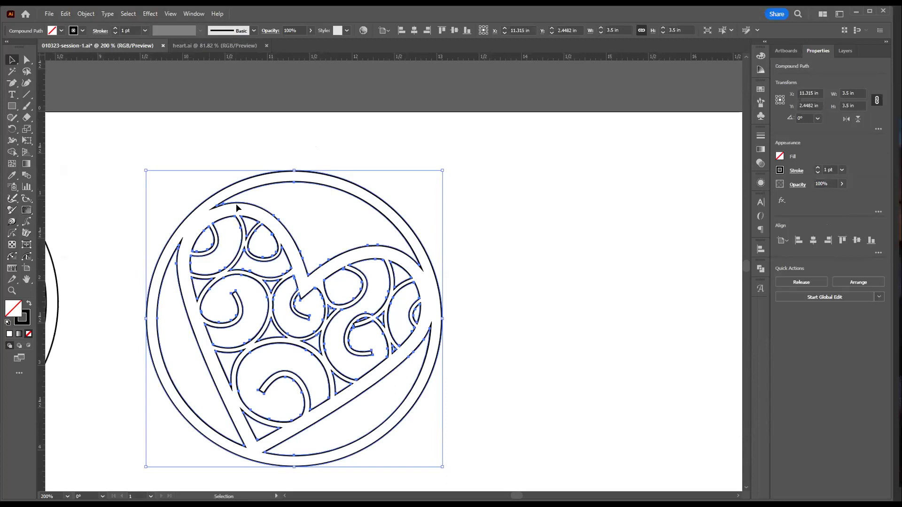
left_click_drag(454, 244, 715, 228)
left_click_drag(185, 222, 450, 152)
left_click_drag(372, 164, 340, 140)
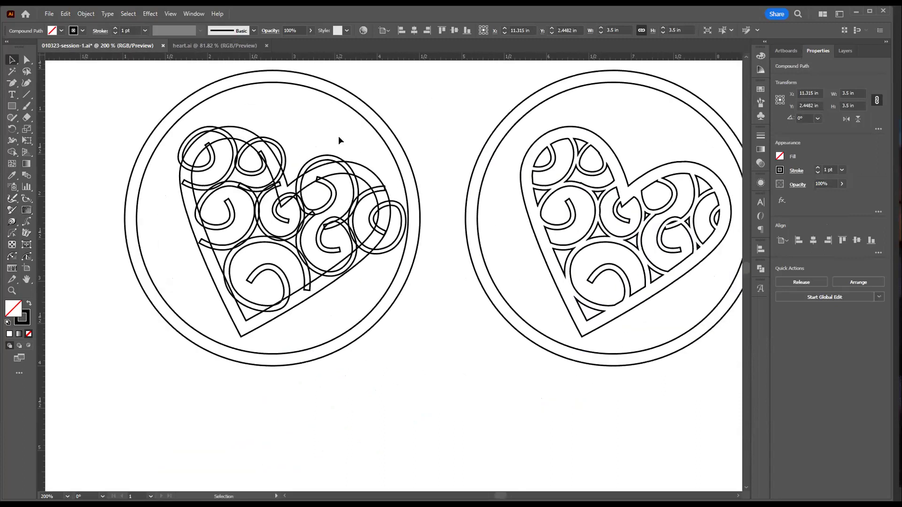
scroll(338, 137, "down", 5)
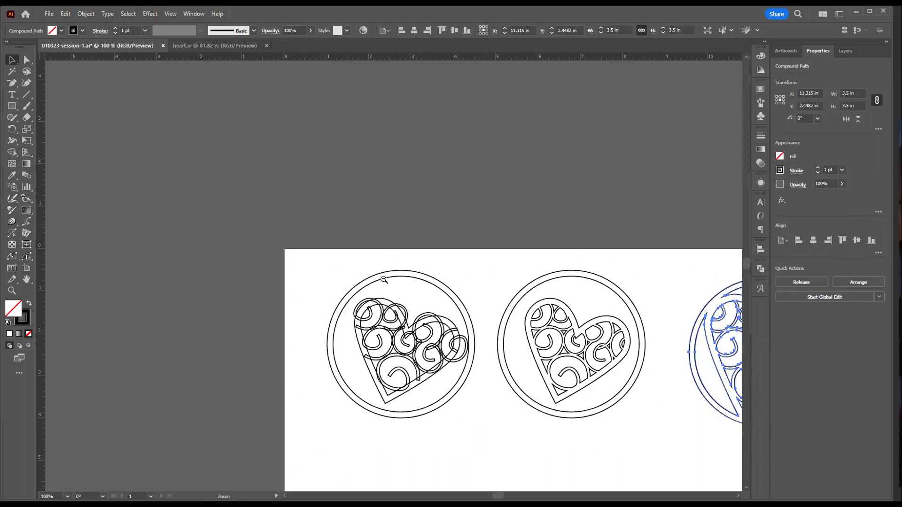
Zoom to 100% around the three ornaments and select the first heart's path
left_click_drag(445, 290, 300, 184)
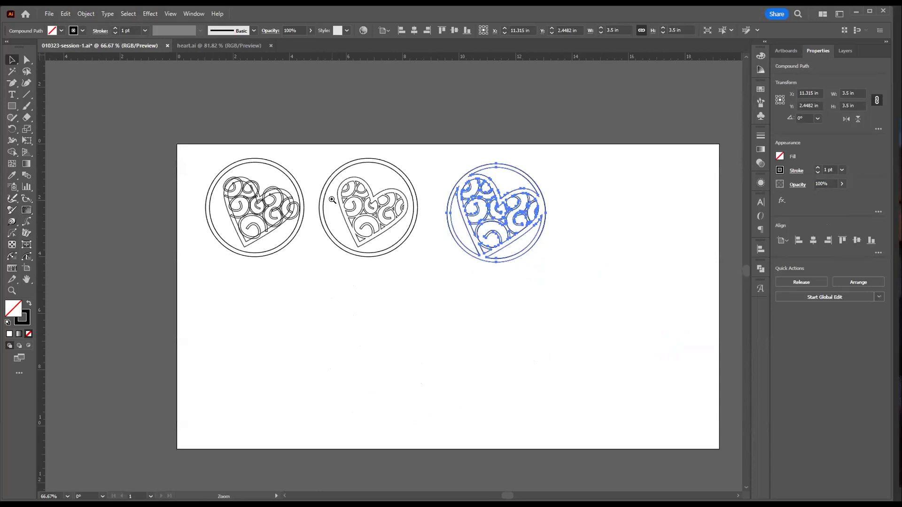
left_click(334, 241)
left_click_drag(334, 242, 316, 174)
left_click(390, 282)
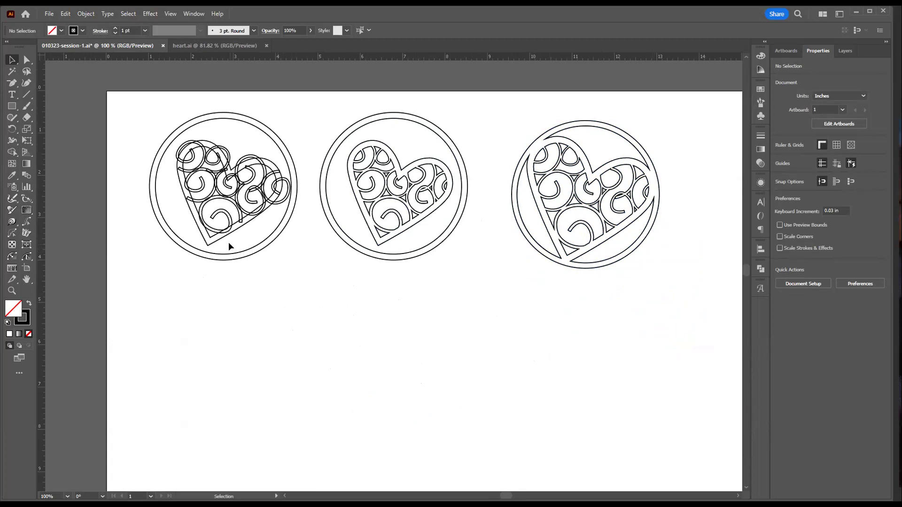
left_click(210, 237)
Draw a 2.3536 in circle from its centre below the middle heart ornament
left_click(225, 310)
left_click_drag(10, 108, 58, 130)
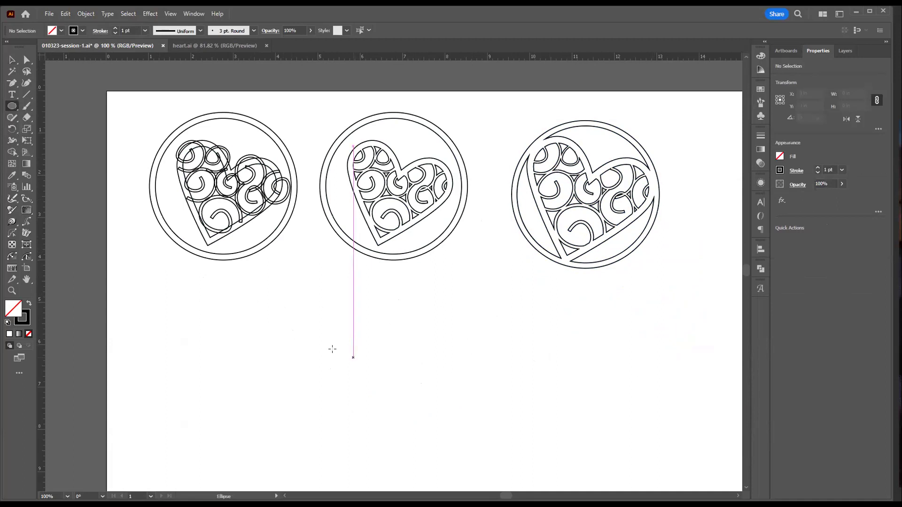
key("space")
left_click_drag(399, 377, 387, 333)
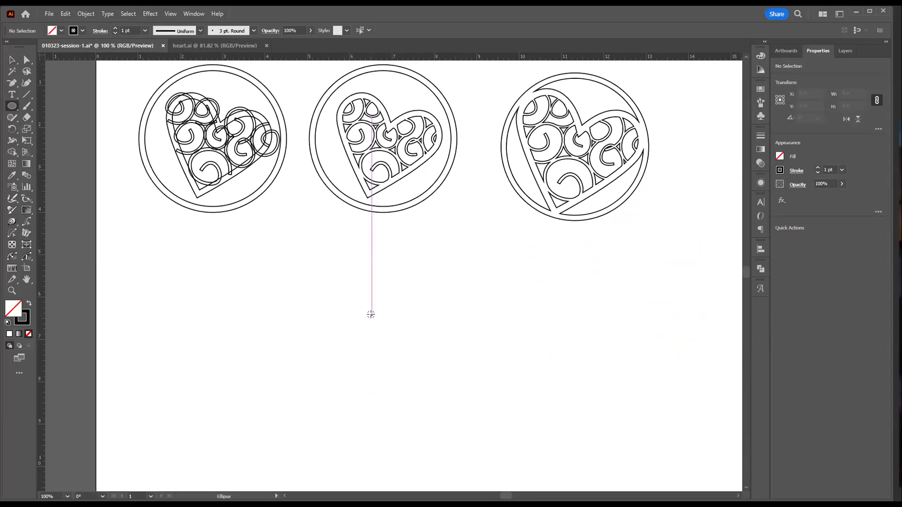
left_click_drag(371, 314, 421, 360)
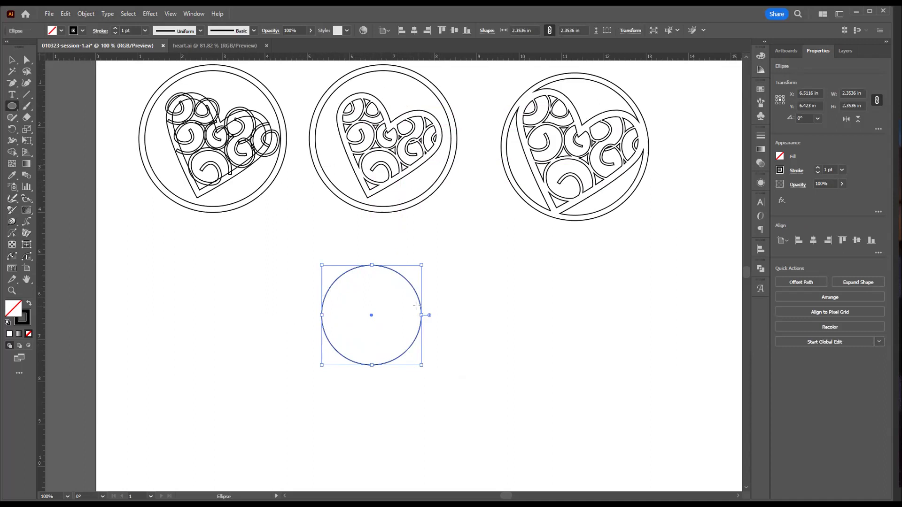
key("a")
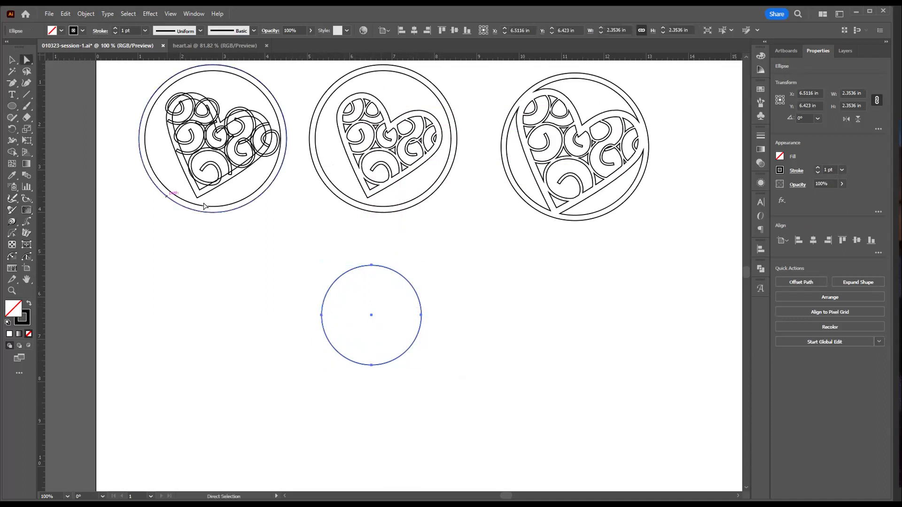
Pull the circle's bottom anchor down into an egg shape and cut the path there
left_click(371, 365)
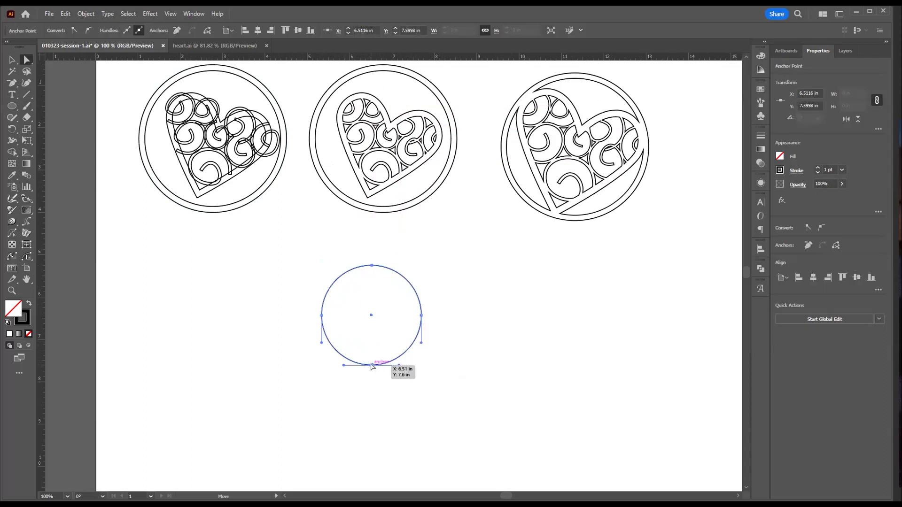
left_click_drag(371, 366, 373, 398)
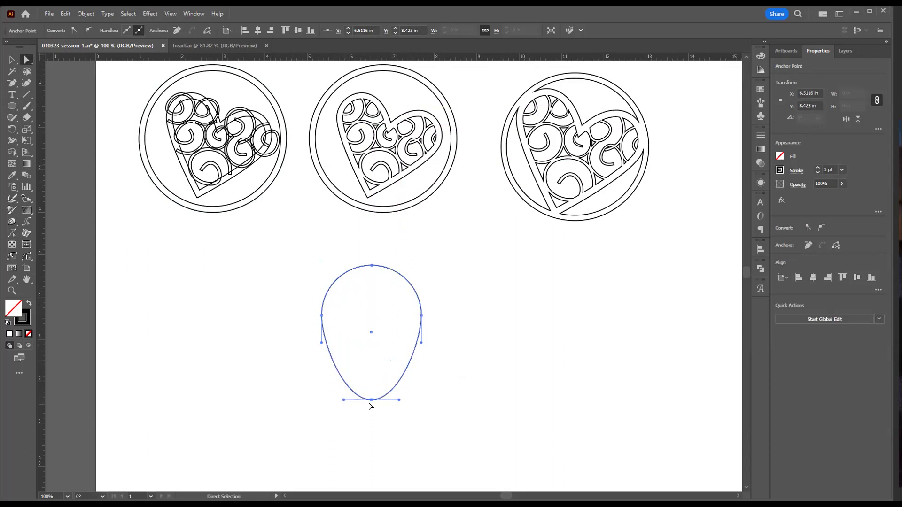
key("shift+c")
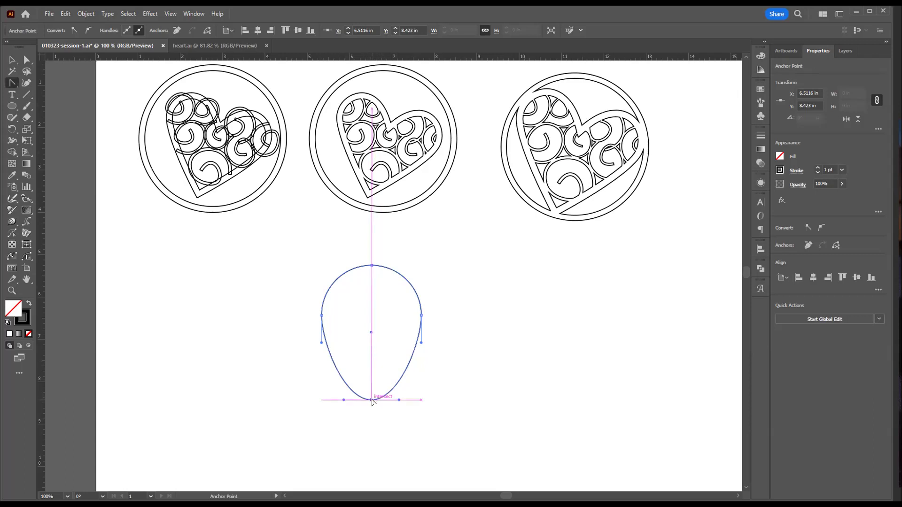
key("c")
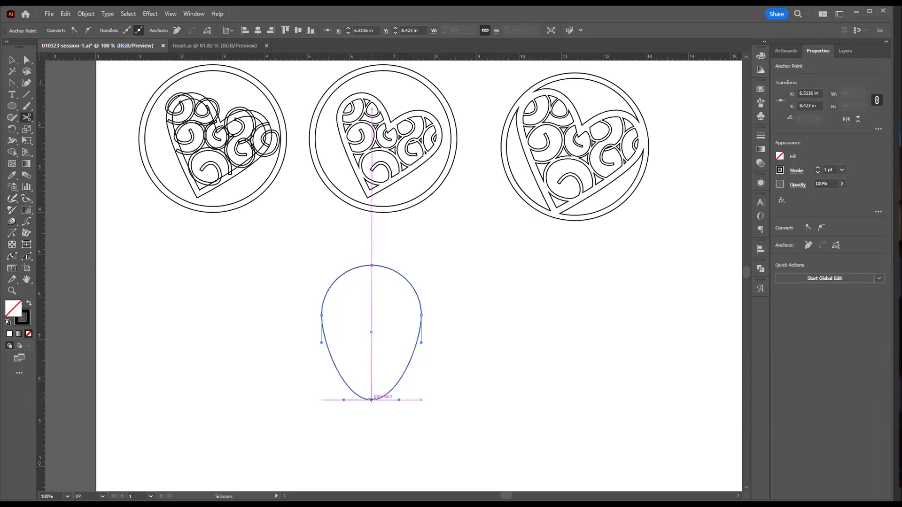
left_click(372, 400)
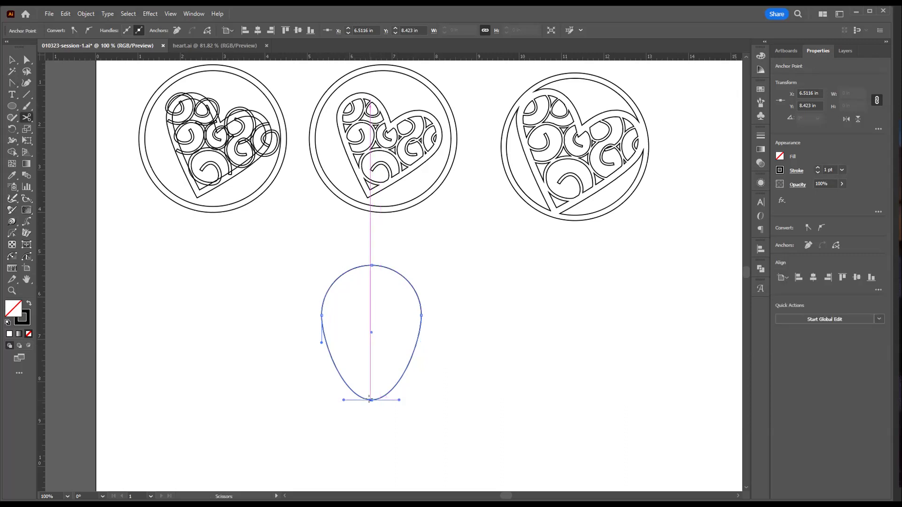
Try making the bottom anchor a sharp corner, then revert to the smooth rounded bottom
left_click(12, 83)
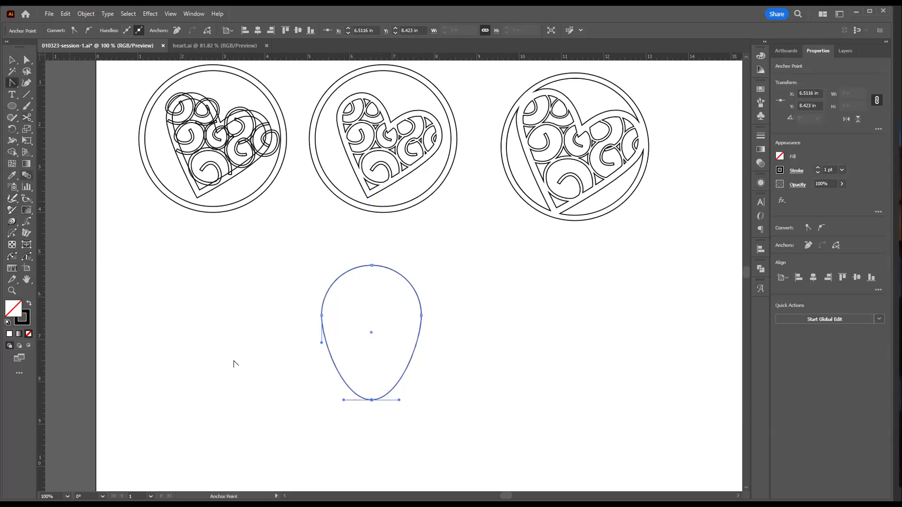
left_click(371, 400)
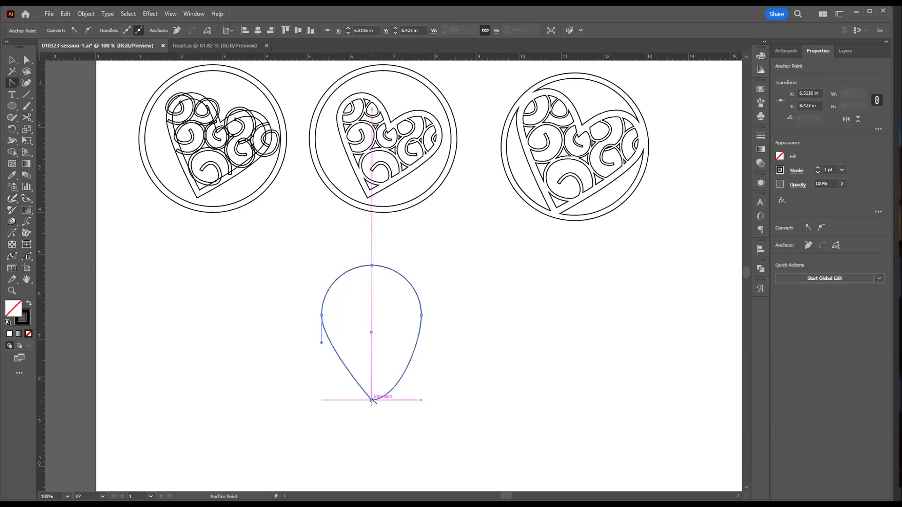
key("ctrl")
key("ctrl+z")
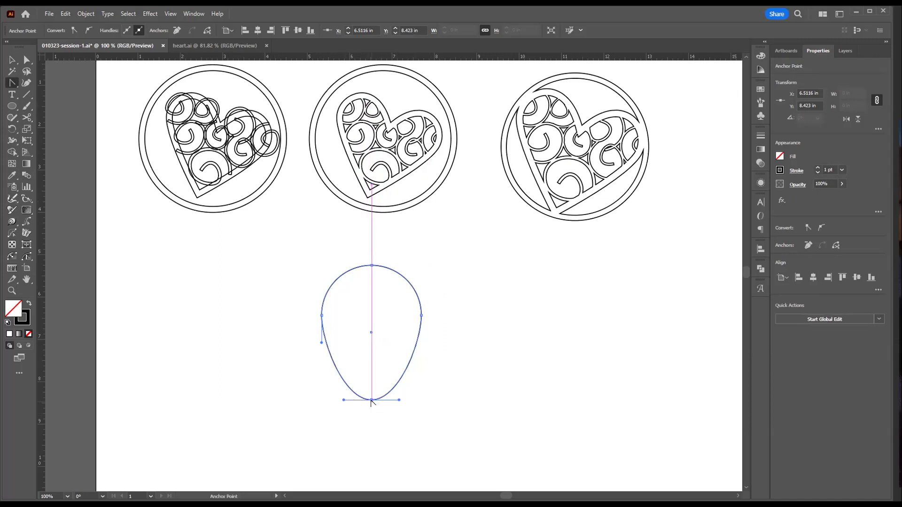
left_click(371, 400)
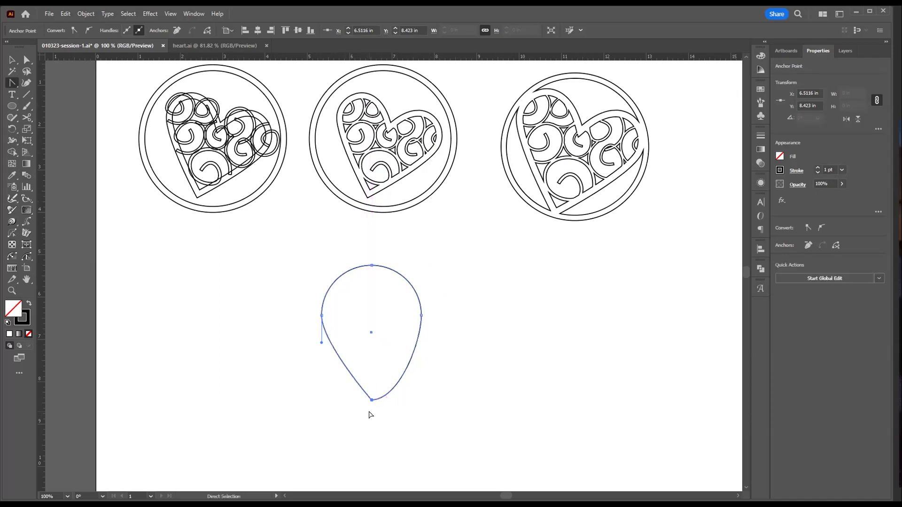
key("ctrl+z")
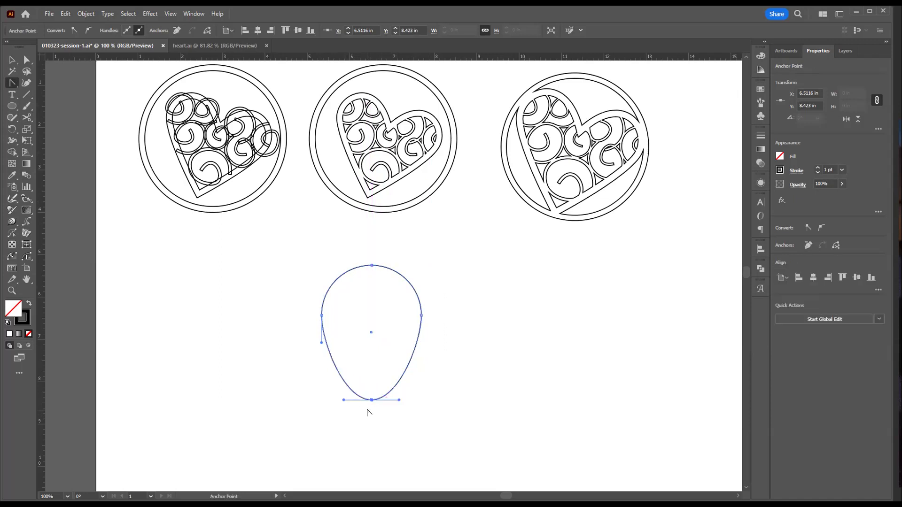
left_click(371, 400)
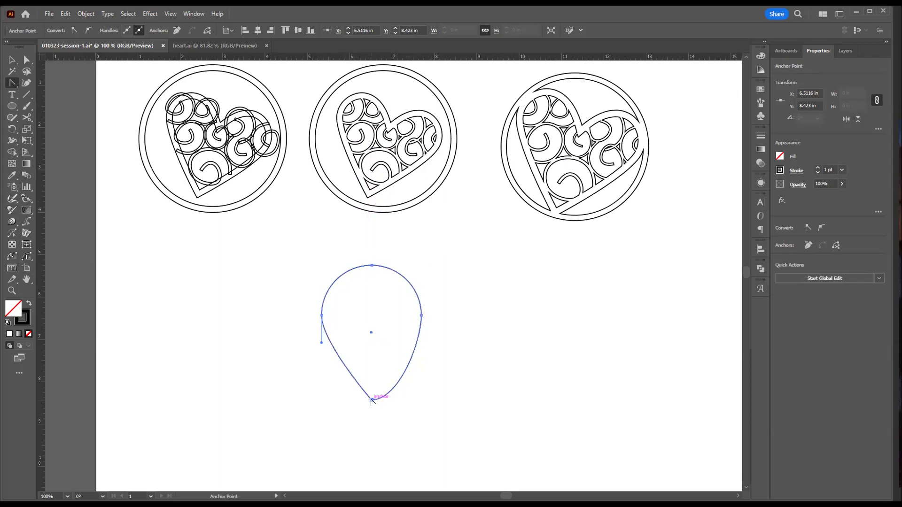
left_click(374, 407, "ctrl")
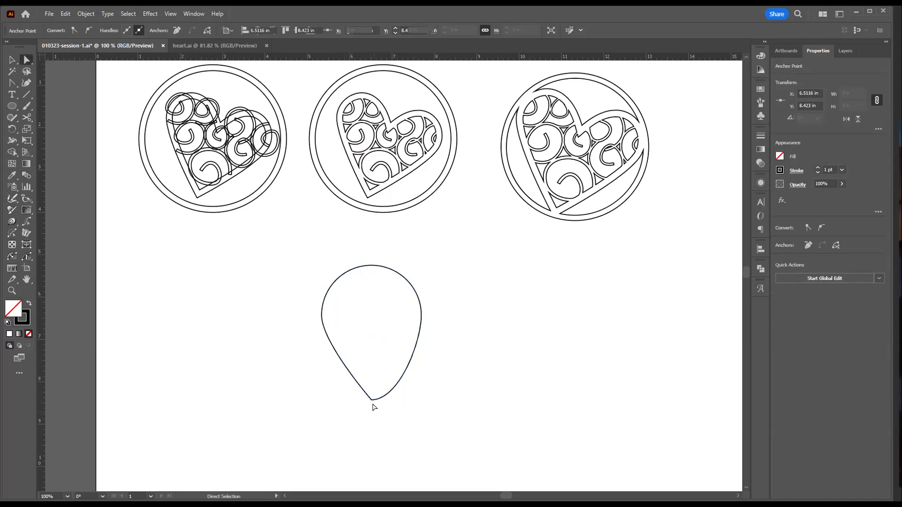
left_click(371, 400)
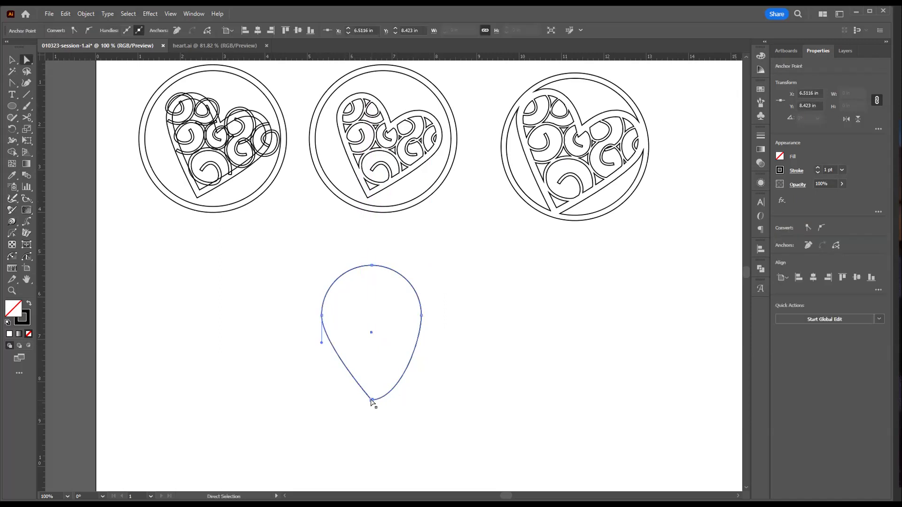
key("ctrl")
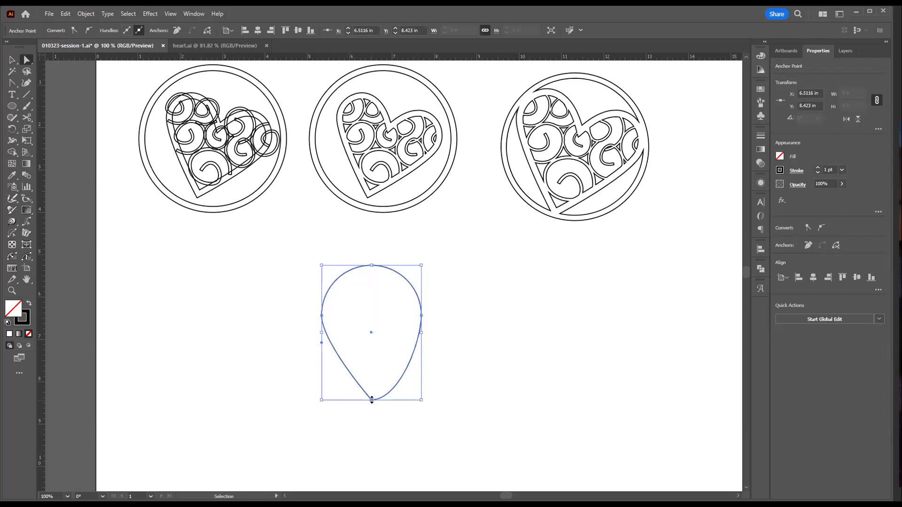
left_click_drag(372, 401, 344, 400)
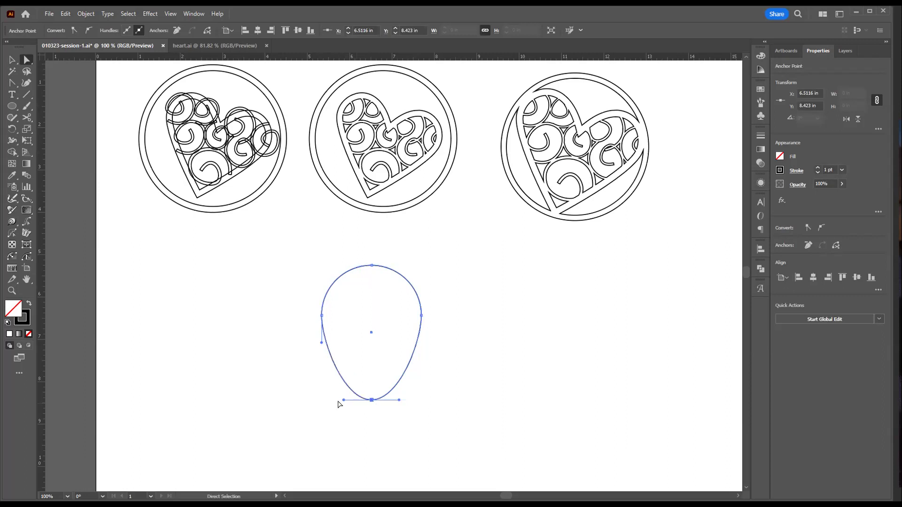
Drag both bottom-anchor handles upward to form a sharp V point with straighter sides
left_click(389, 405, "ctrl")
left_click_drag(390, 405, 554, 386)
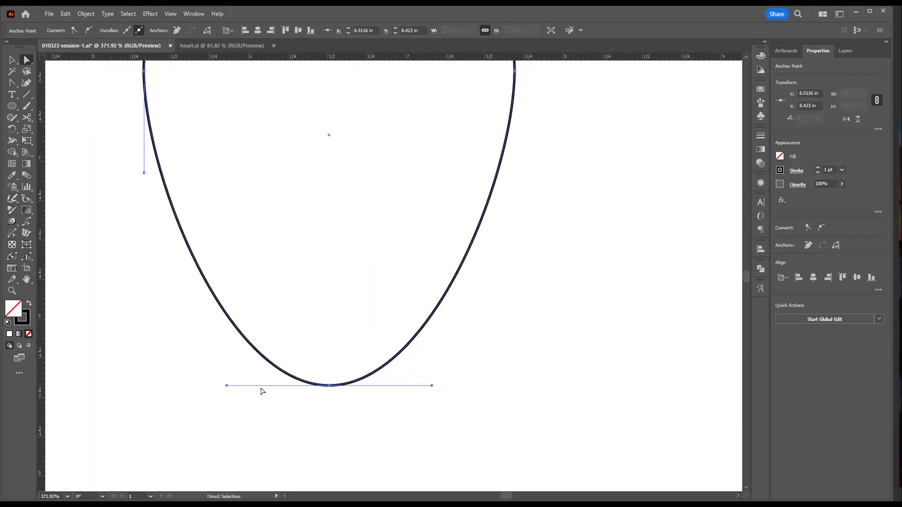
left_click_drag(226, 387, 262, 311)
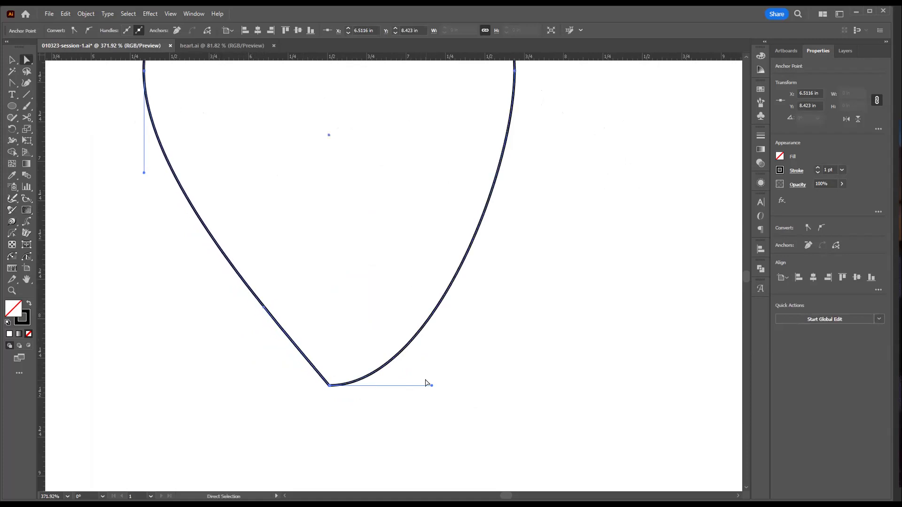
left_click_drag(431, 386, 405, 324)
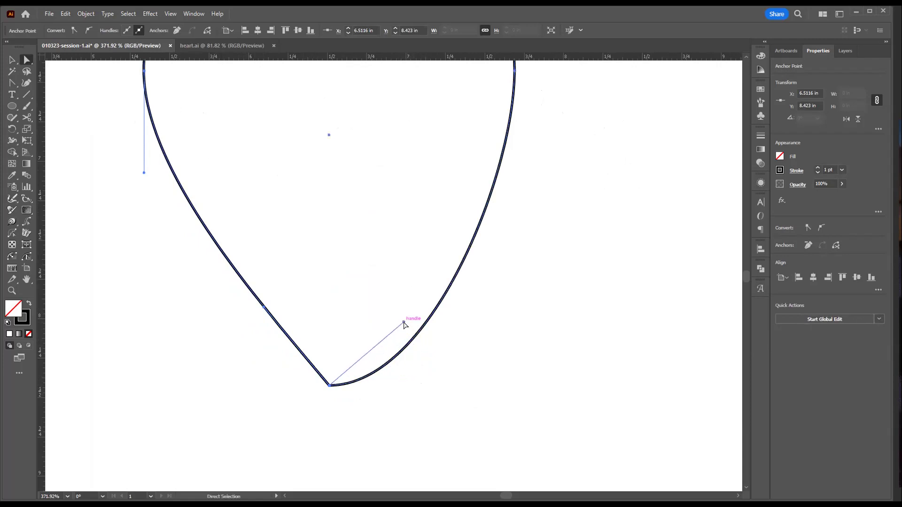
left_click(398, 380)
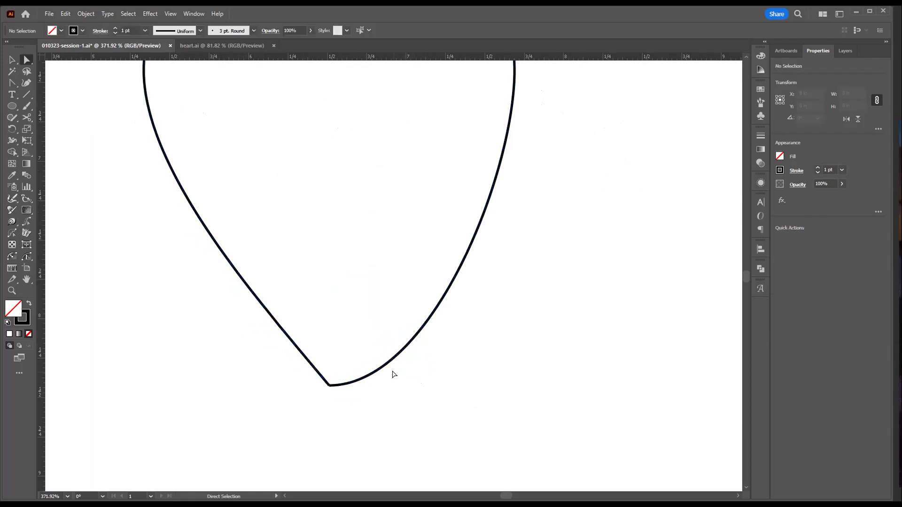
left_click(388, 369)
key("ctrl+z")
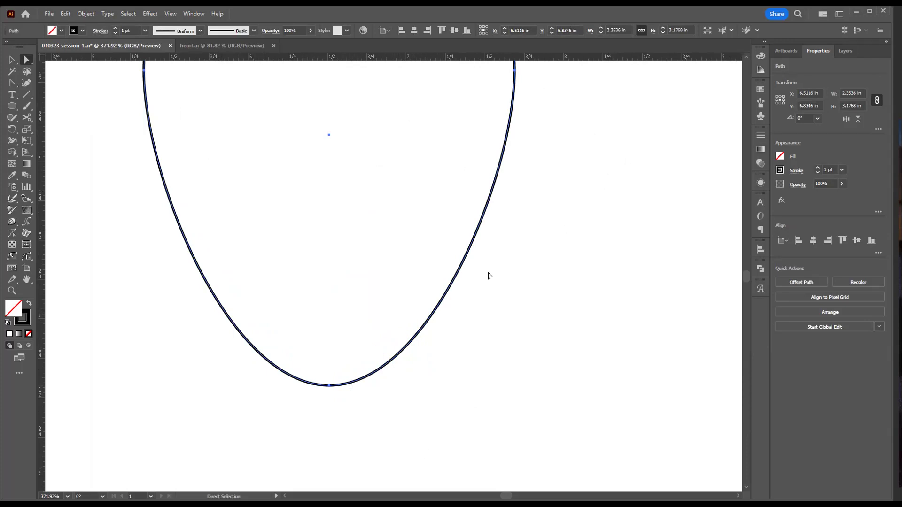
left_click_drag(319, 370, 346, 406)
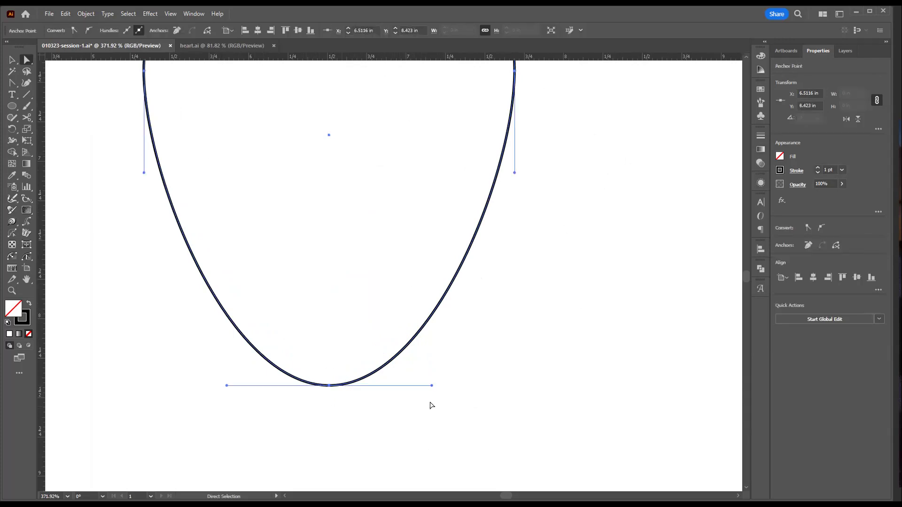
left_click_drag(431, 386, 416, 275)
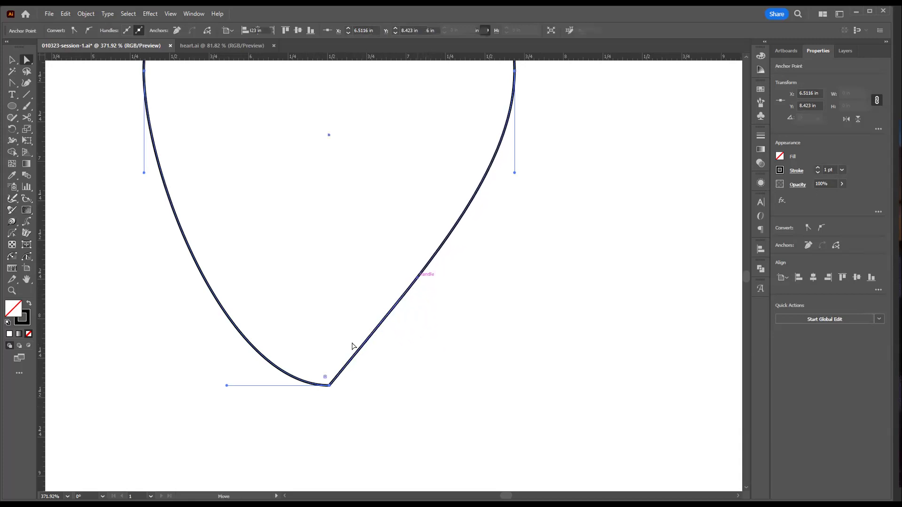
left_click_drag(226, 387, 258, 301)
Drag the top anchor down and tilt its handle to notch the top into two lobes
key("space")
left_click_drag(318, 264, 353, 421)
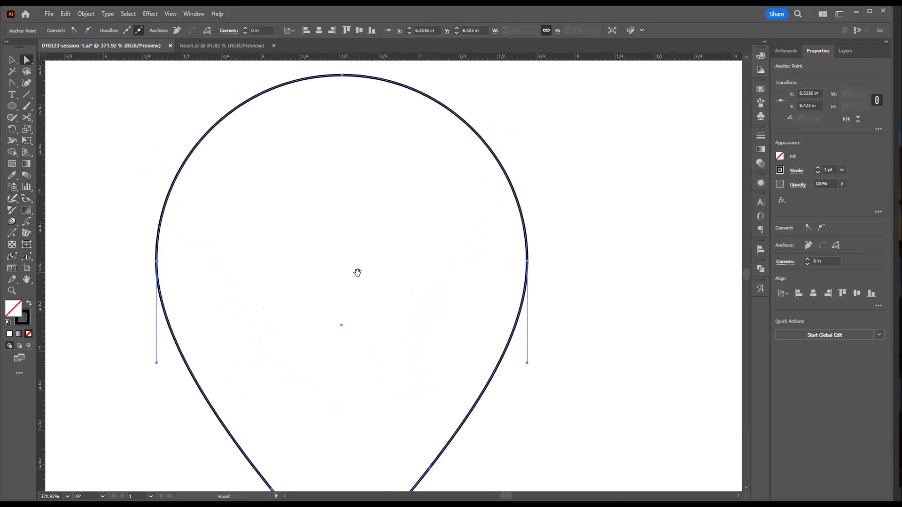
left_click_drag(357, 194, 392, 231)
left_click_drag(366, 102, 388, 157)
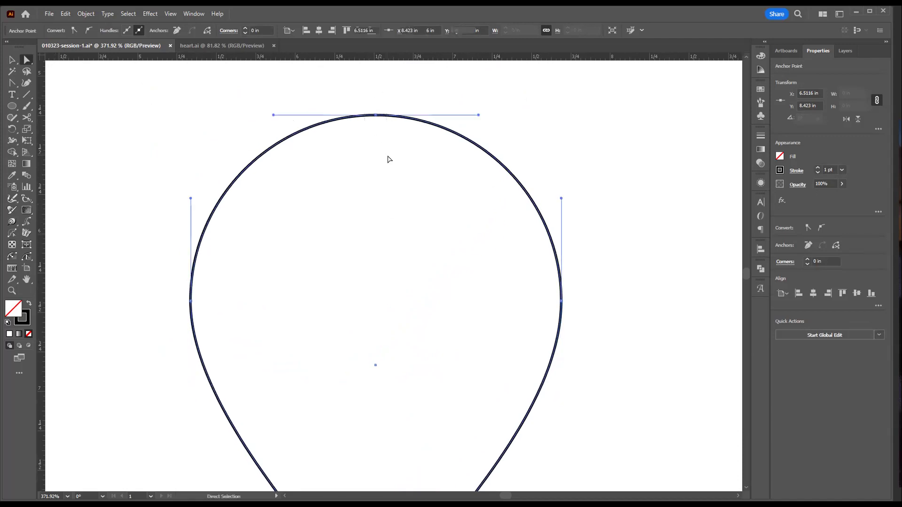
left_click_drag(376, 116, 376, 116)
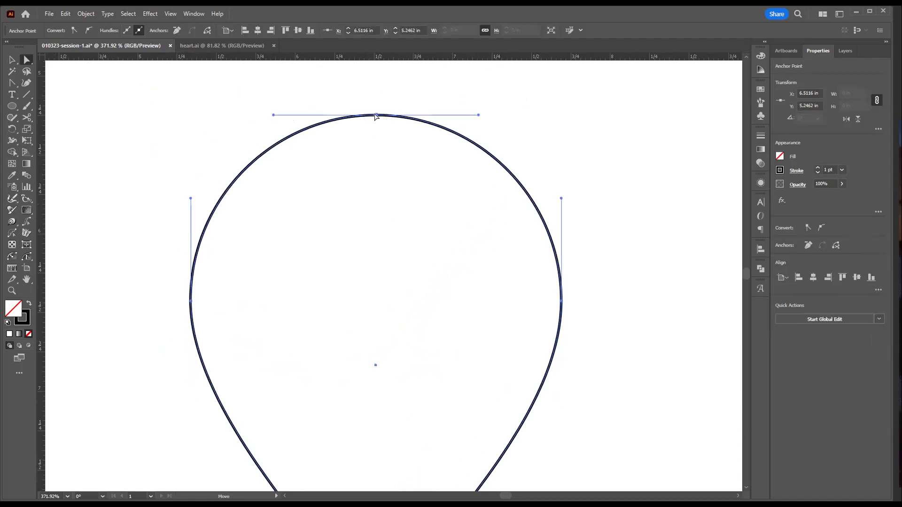
left_click_drag(375, 116, 369, 242)
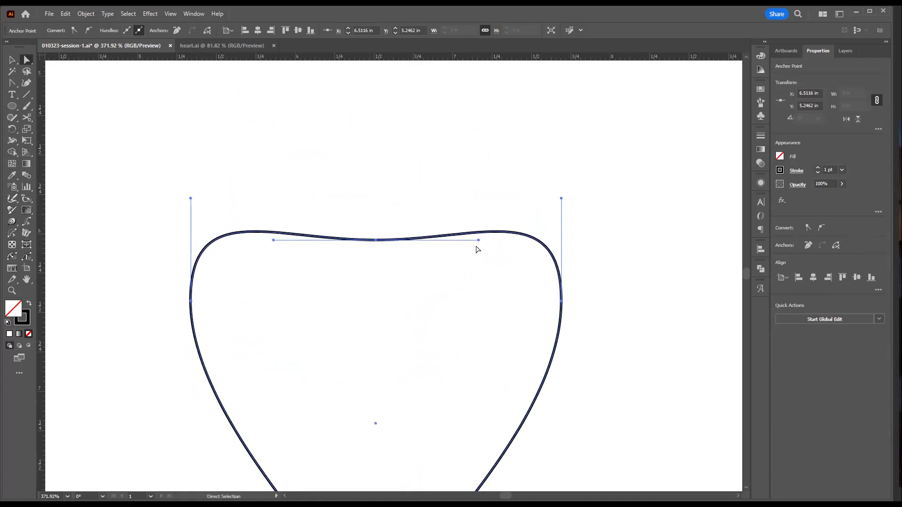
left_click_drag(477, 239, 418, 148)
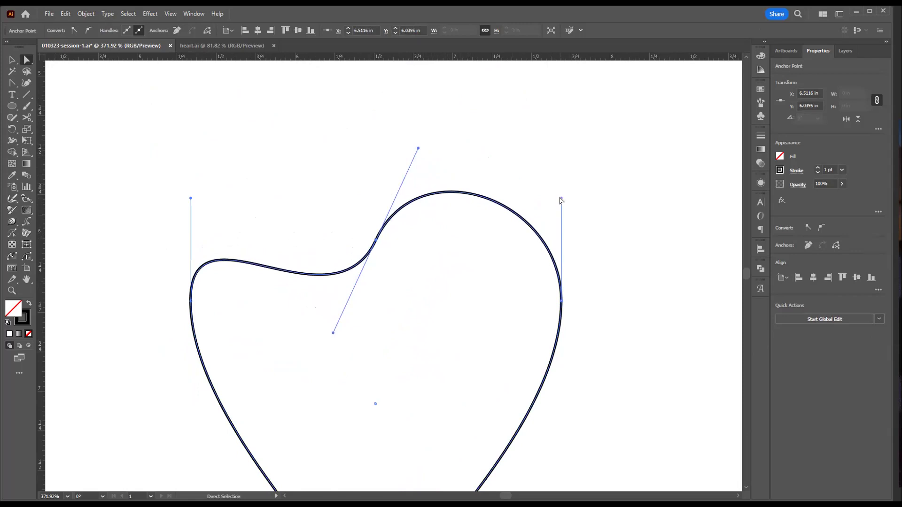
mouse_move(561, 197)
left_mouse_down()
mouse_move(569, 216)
mouse_move(563, 210)
left_mouse_up()
Raise the bottom point to Y 8.1332 in and adjust the lower right curve
scroll(459, 238, "down", 3)
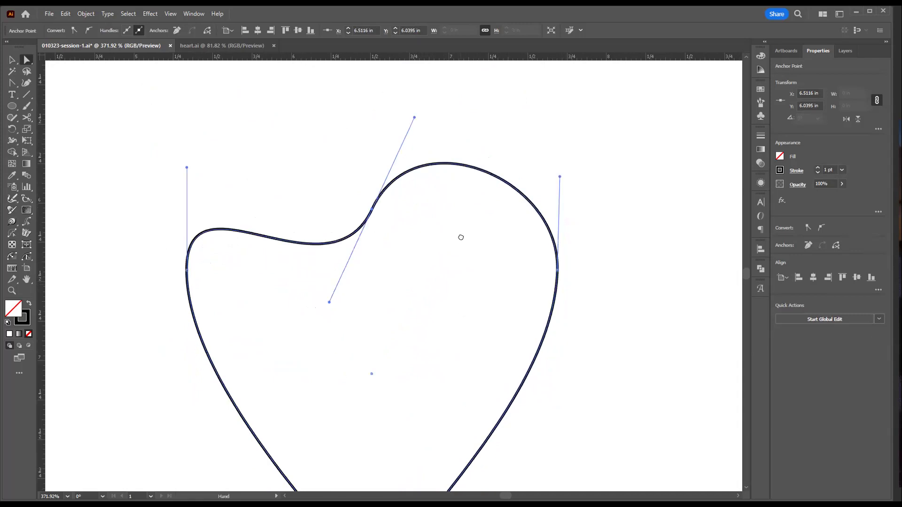
scroll(459, 226, "down", 5)
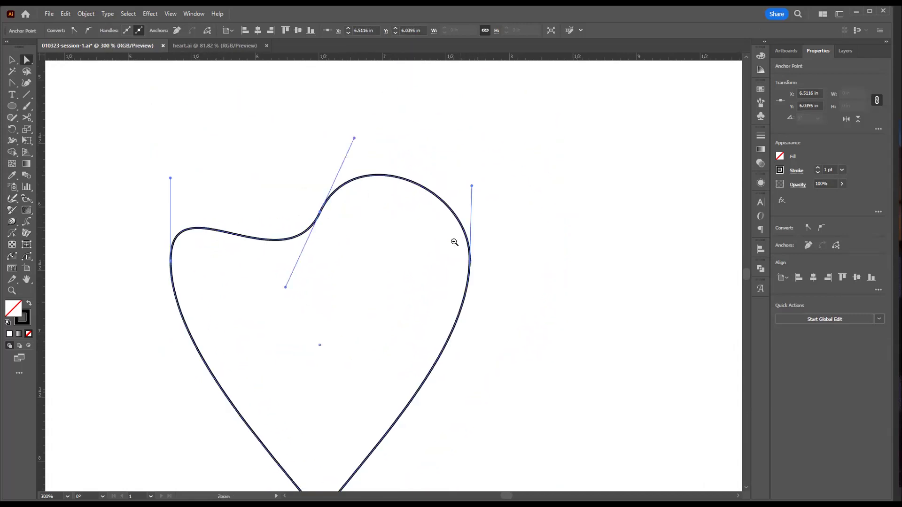
scroll(499, 285, "left", 3)
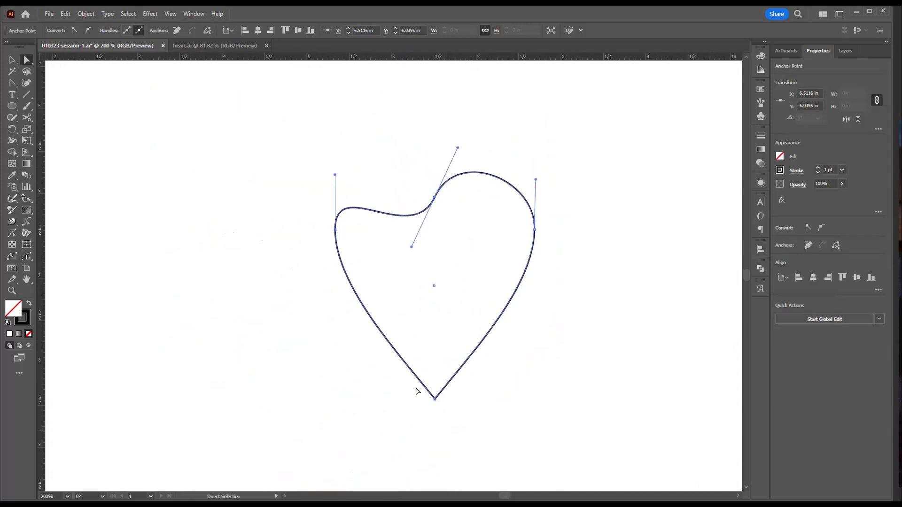
left_click(433, 397)
left_click_drag(436, 403, 435, 374)
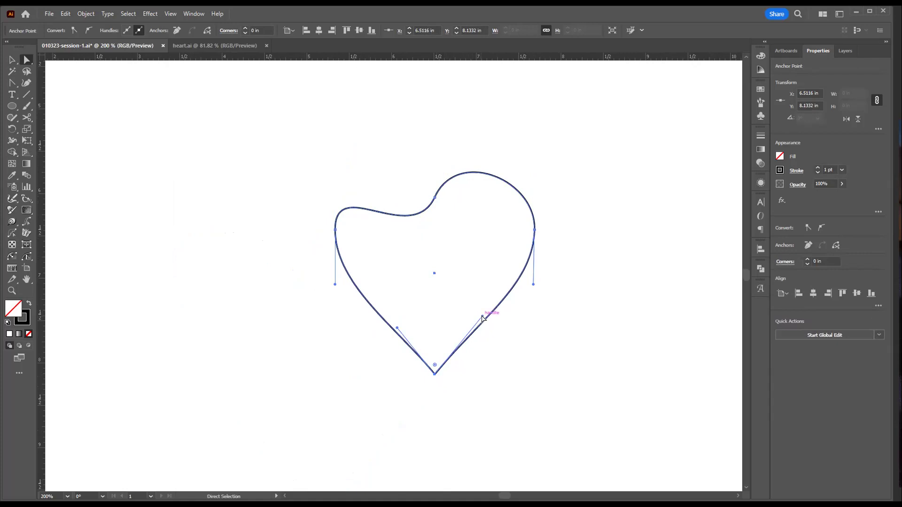
left_click_drag(483, 314, 488, 320)
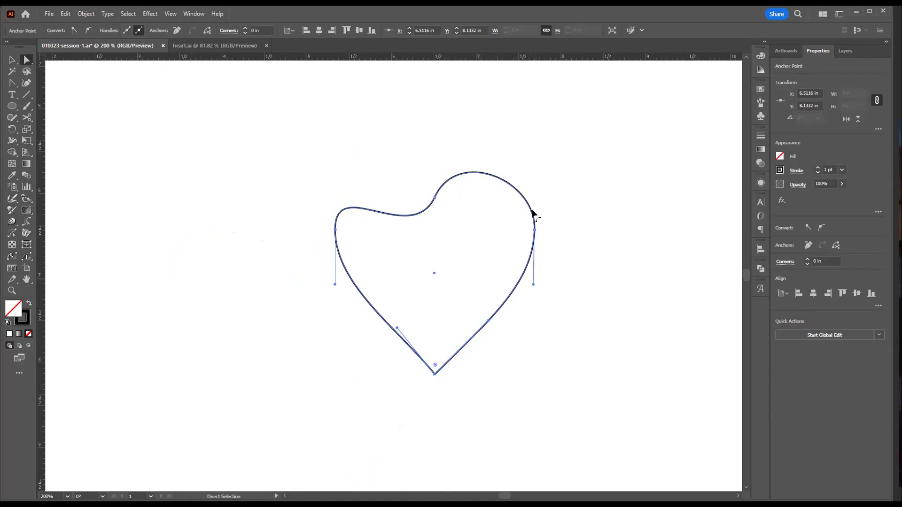
Delete the heart's left anchor, leaving only the right half as an open path
left_click_drag(312, 225, 370, 282)
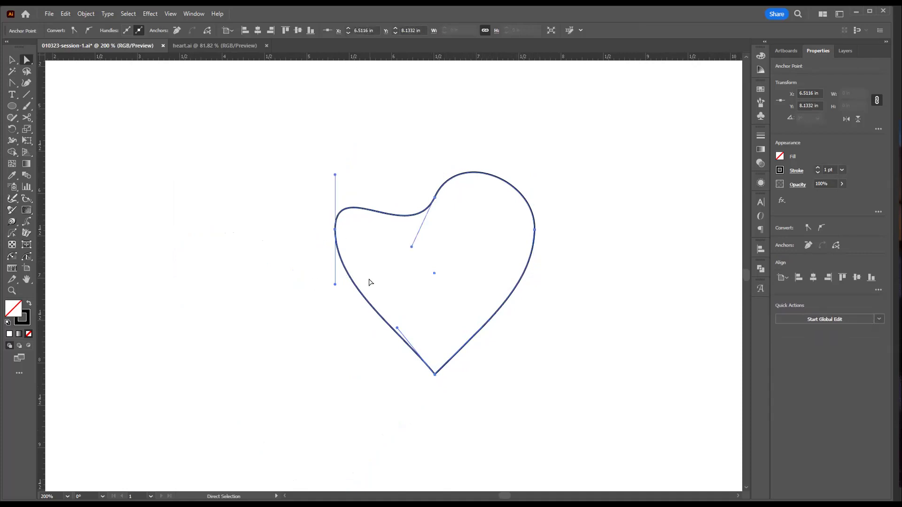
key("Delete")
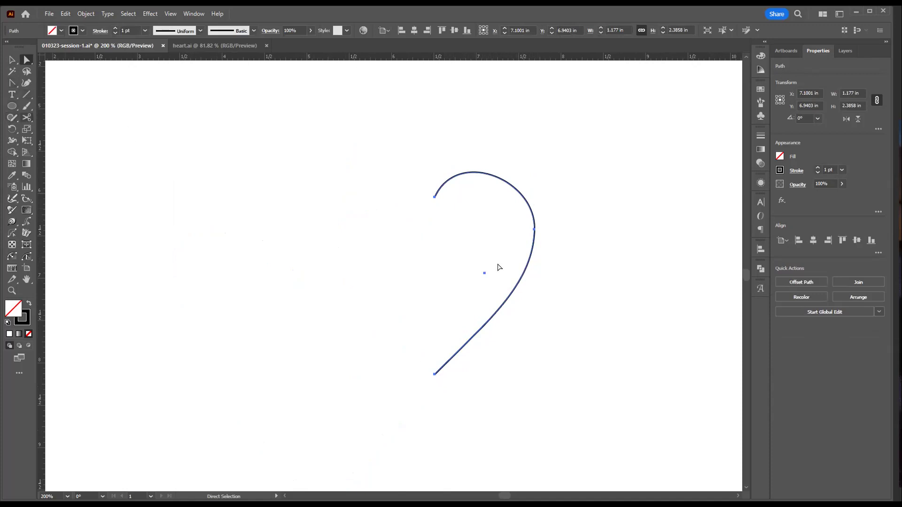
key("v")
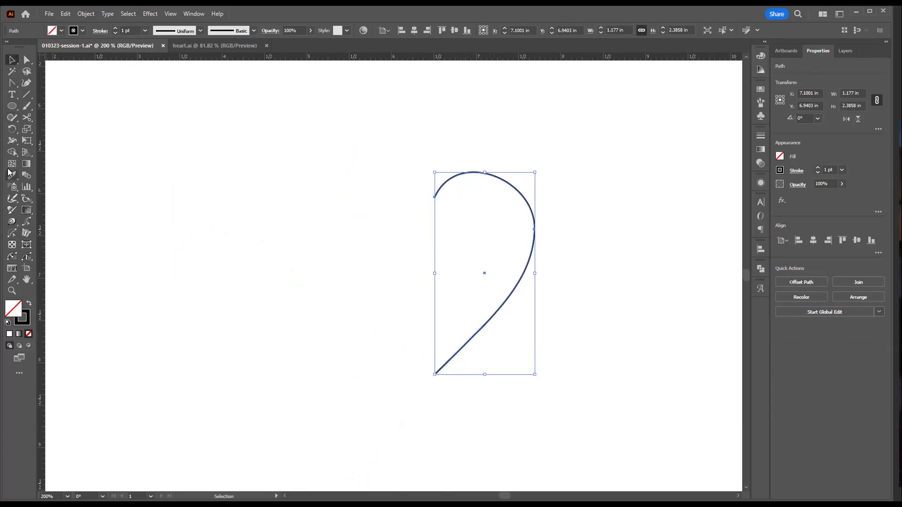
left_click(12, 132)
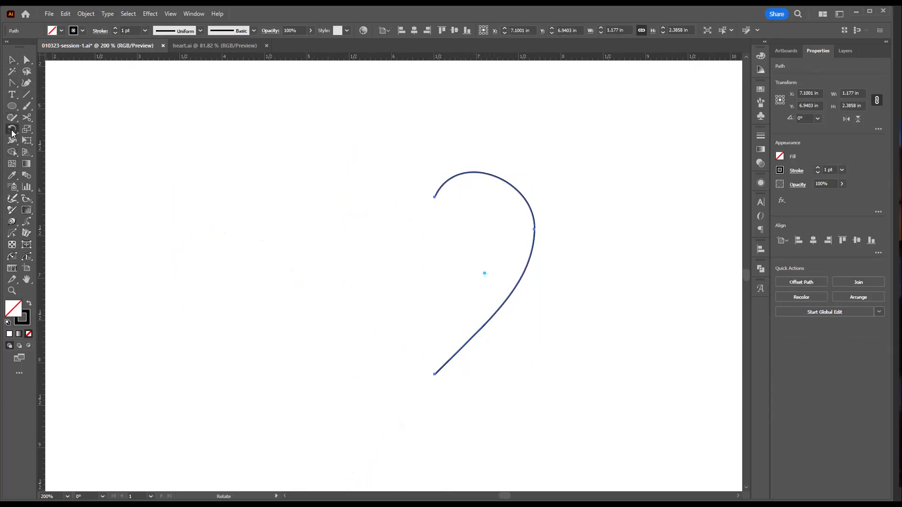
left_click_drag(14, 133, 49, 143)
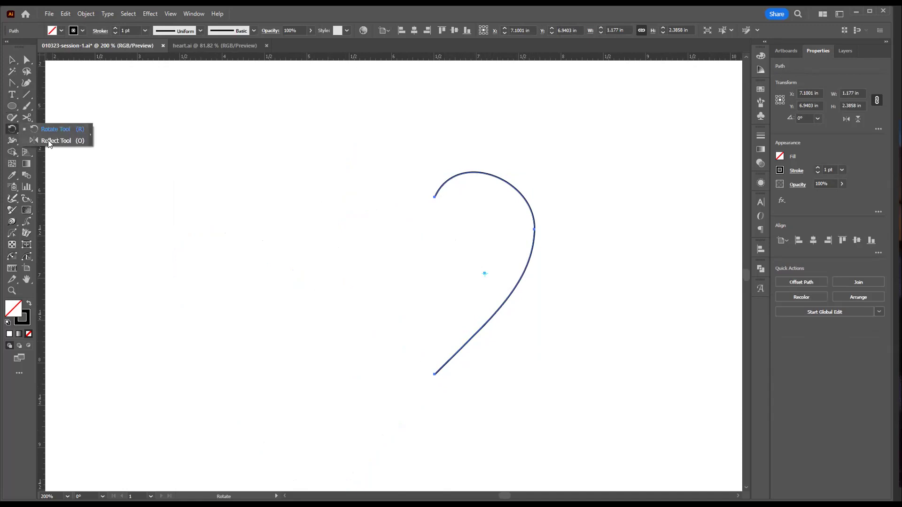
key("o")
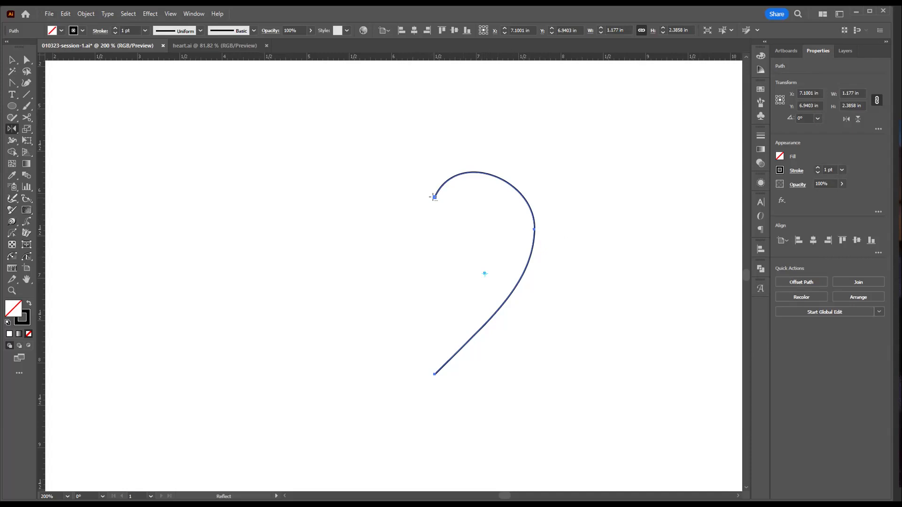
Mirror a copy of the half path across a vertical axis at the top anchor
left_click(433, 196, "alt")
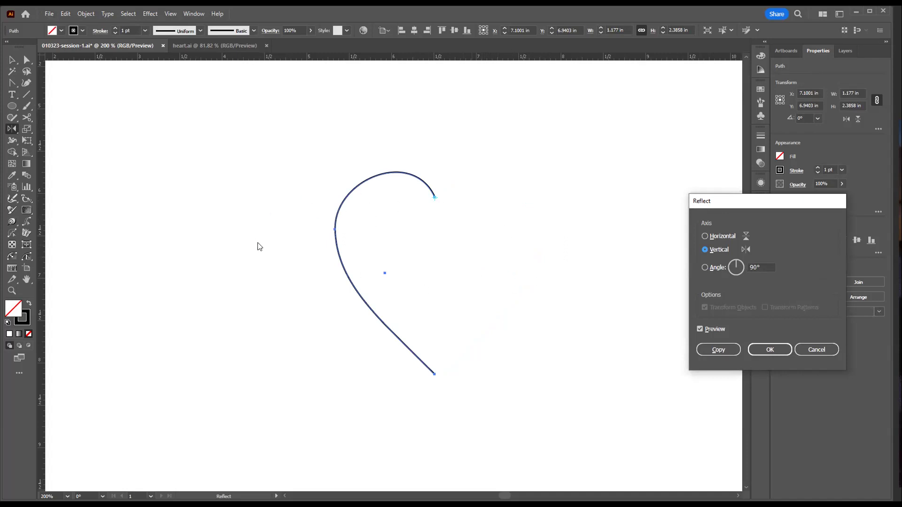
left_click(732, 348)
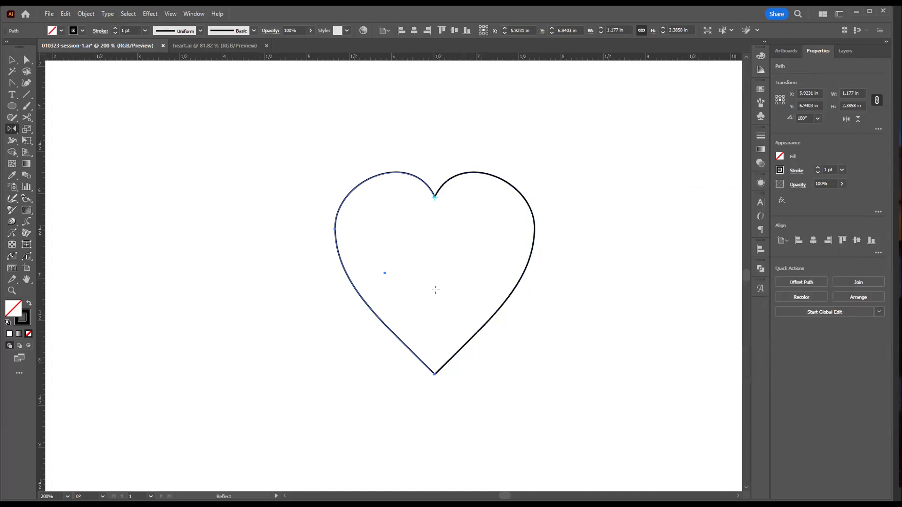
key("a")
left_click(435, 197)
left_click(646, 288)
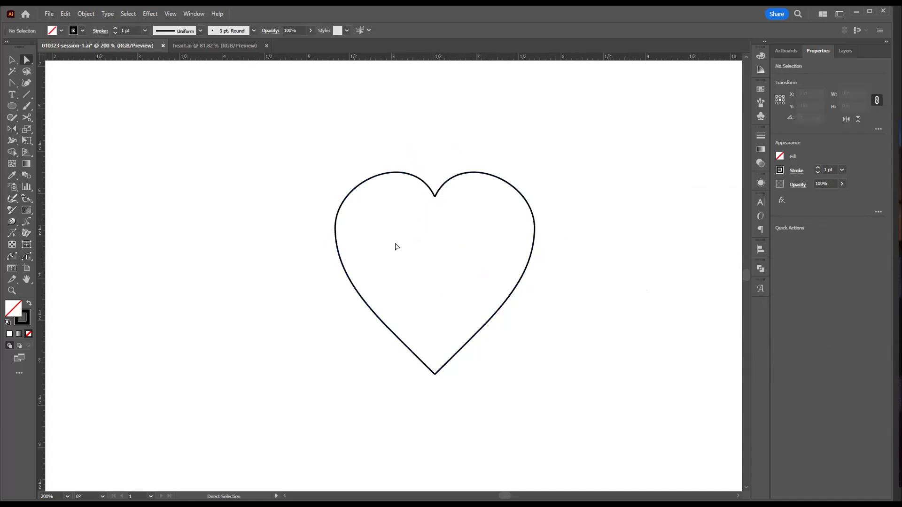
Raise the heart's bottom point and shift it right, reshaping the lower right curve
left_click_drag(302, 145, 610, 405)
key("v")
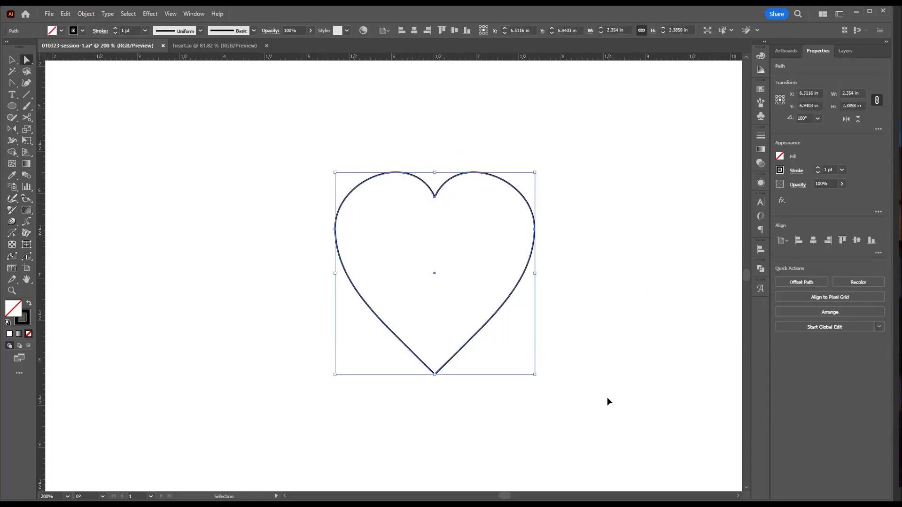
key("a")
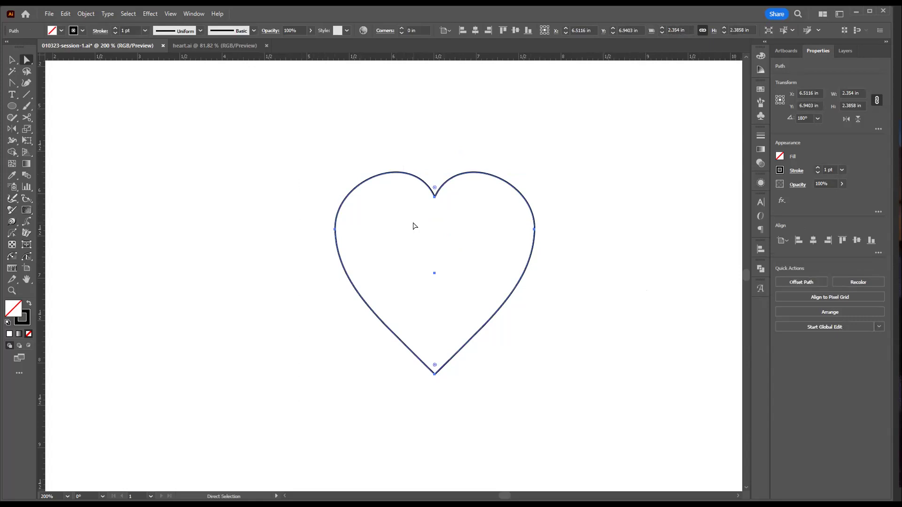
left_click(442, 218)
left_click(434, 197)
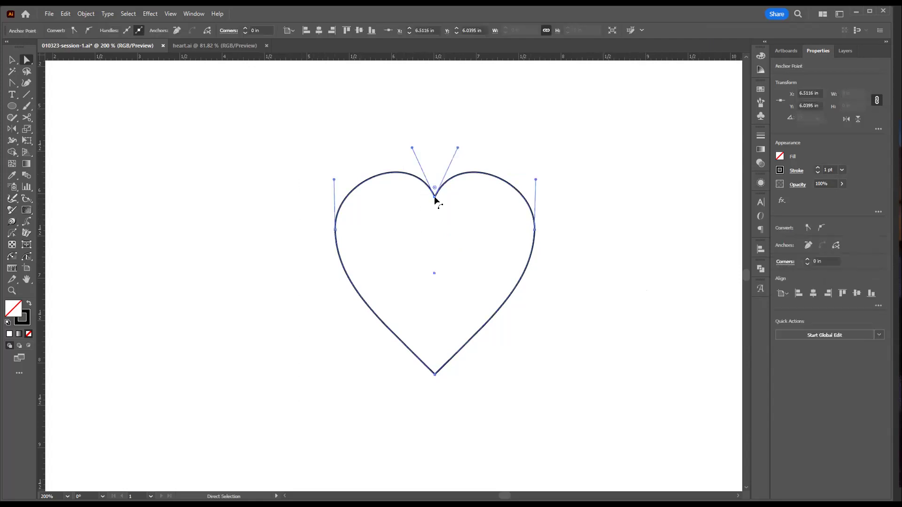
mouse_move(437, 201)
left_mouse_down()
mouse_move(431, 224)
mouse_move(434, 216)
left_mouse_up()
left_click(478, 363)
left_click(435, 374)
left_click_drag(433, 374, 437, 351)
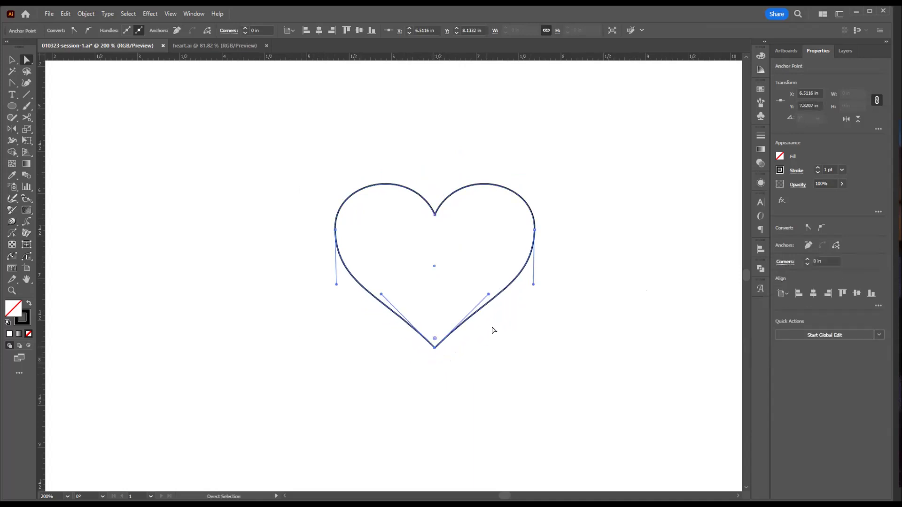
left_click_drag(488, 295, 469, 278)
left_click_drag(433, 349, 451, 341)
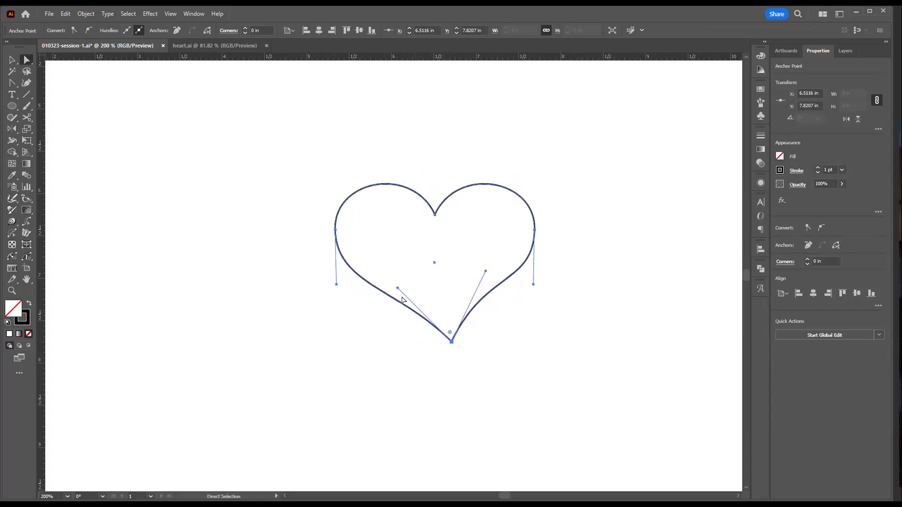
Lift both bottom direction handles to refine the tilted heart's lower curves
left_click(397, 290)
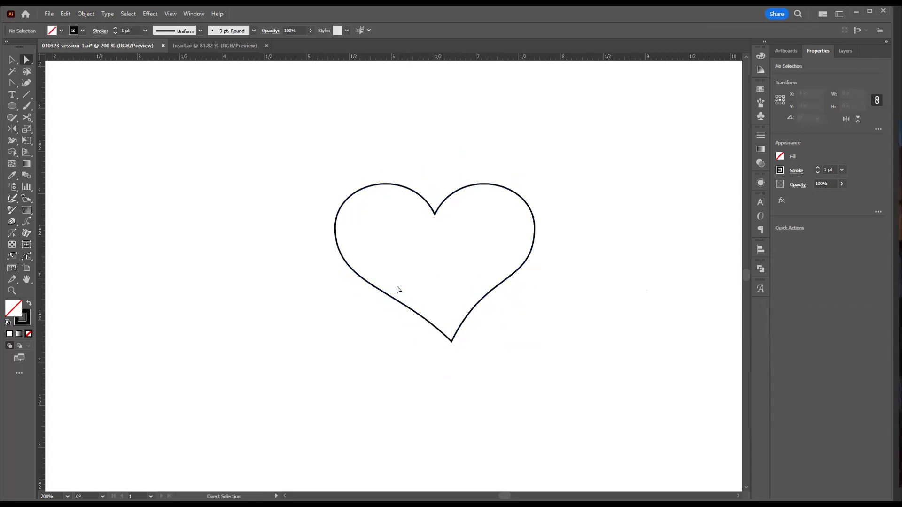
left_click(451, 341)
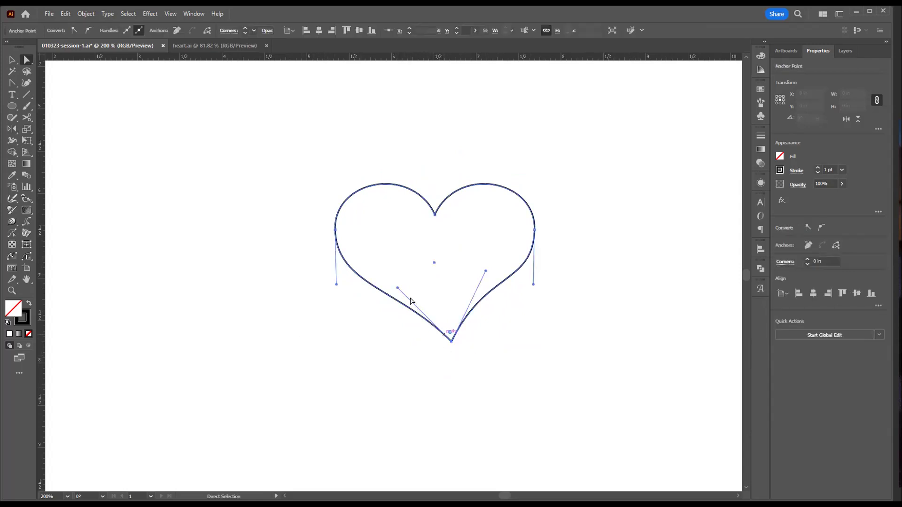
left_click_drag(398, 288, 399, 279)
left_click_drag(485, 271, 485, 256)
left_click(524, 329)
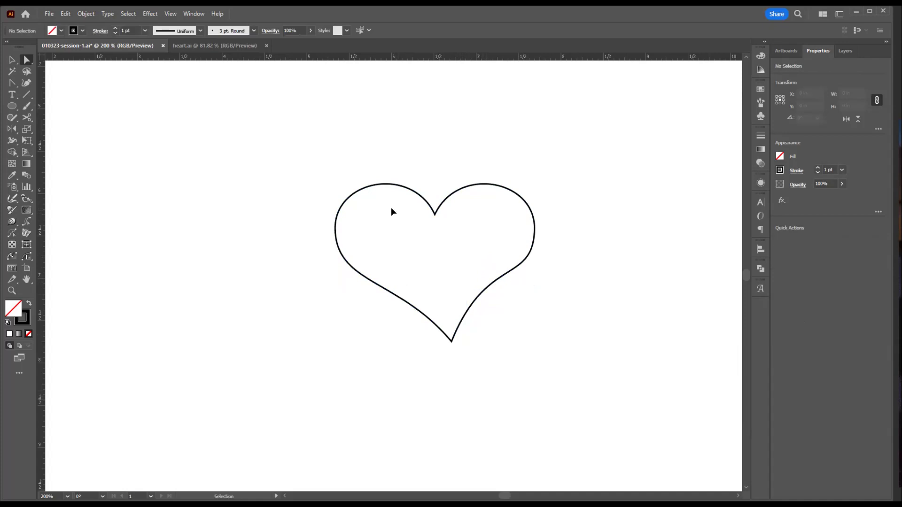
left_click(406, 248, "ctrl+alt")
left_click(369, 273, "ctrl+alt")
left_click(369, 273, "ctrl+alt")
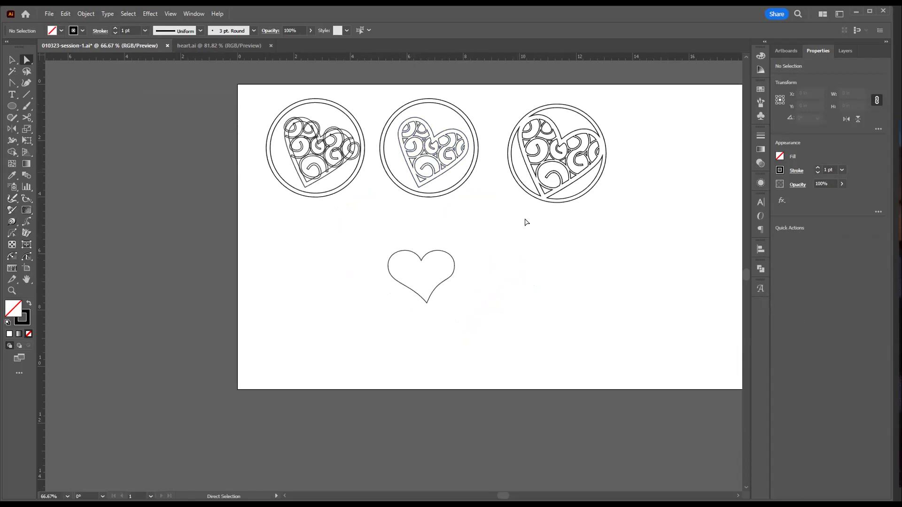
Move a swirl next to the plain heart
key("v")
left_click_drag(312, 168, 484, 275)
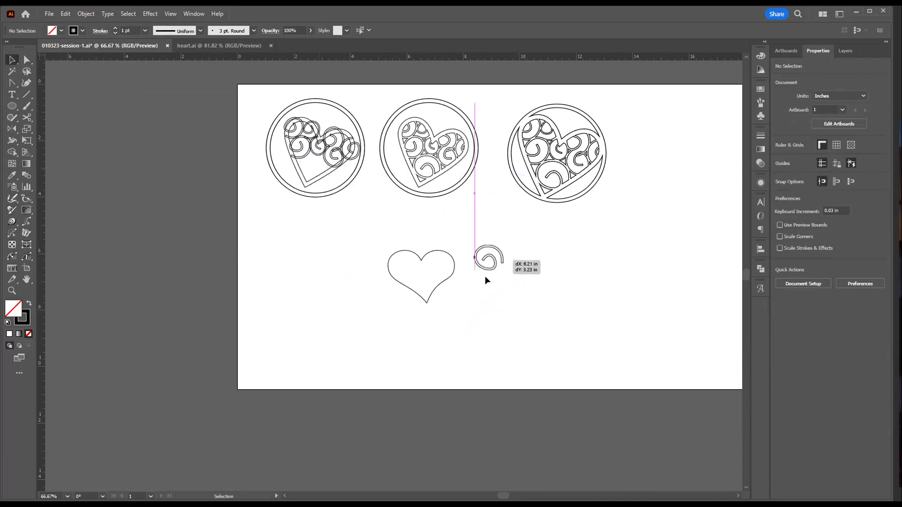
left_click(372, 326)
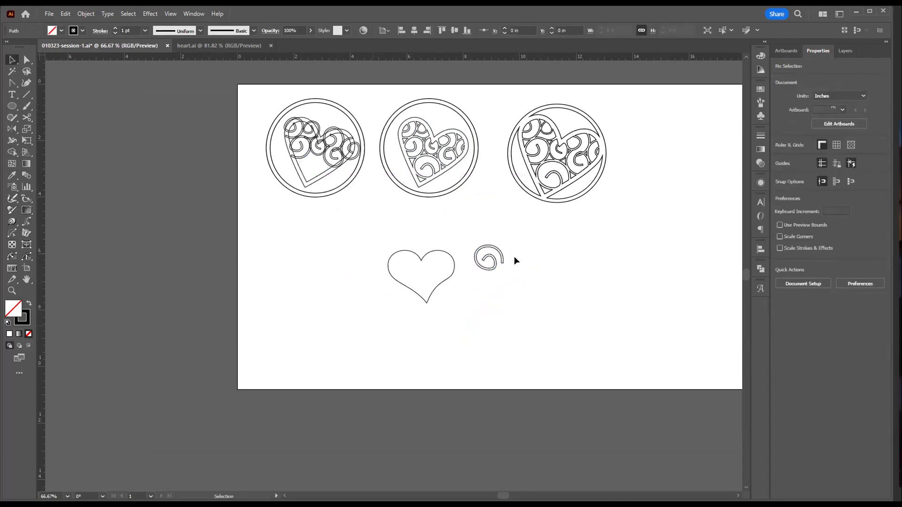
Draw a new single-line spiral with the Curvature tool beside the heart
left_click(26, 85)
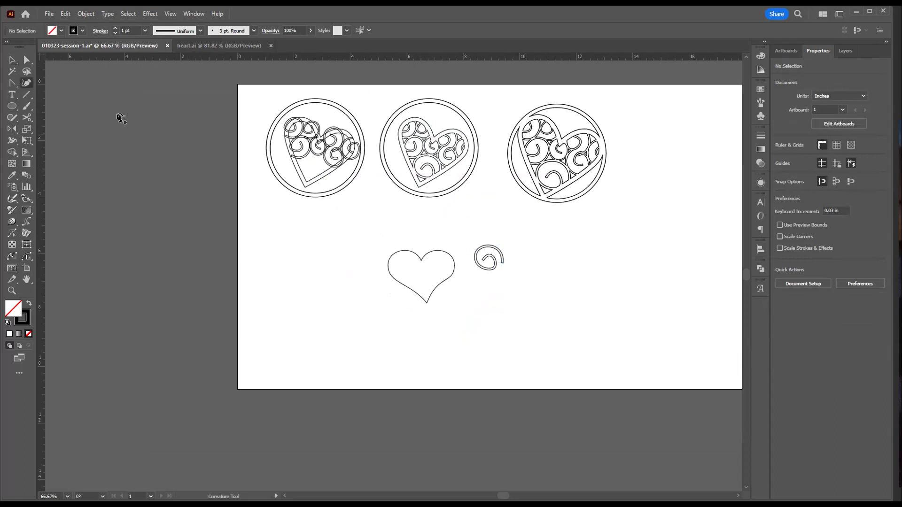
left_click(587, 304)
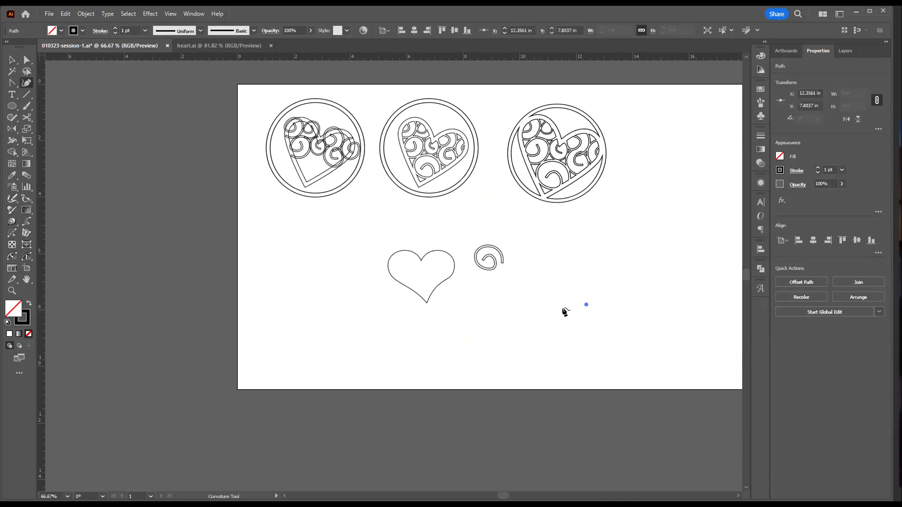
left_click(559, 294)
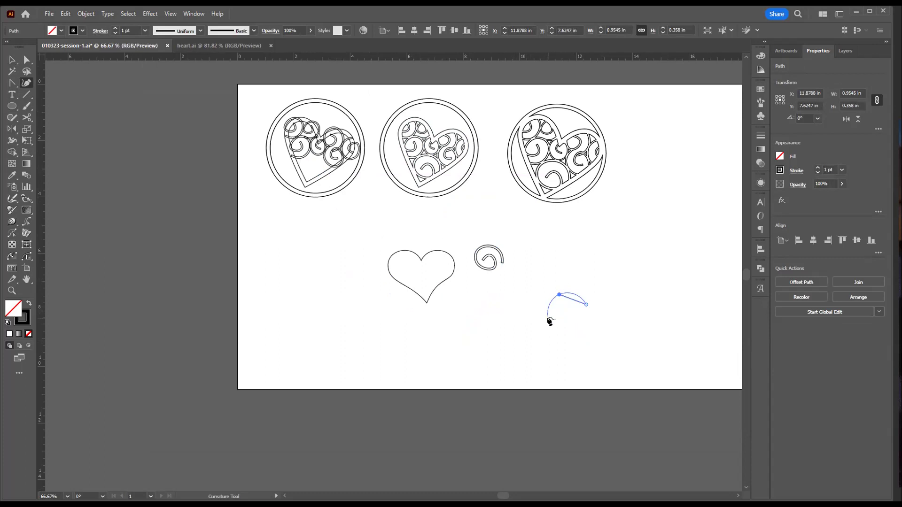
left_click(548, 319)
left_click(590, 337)
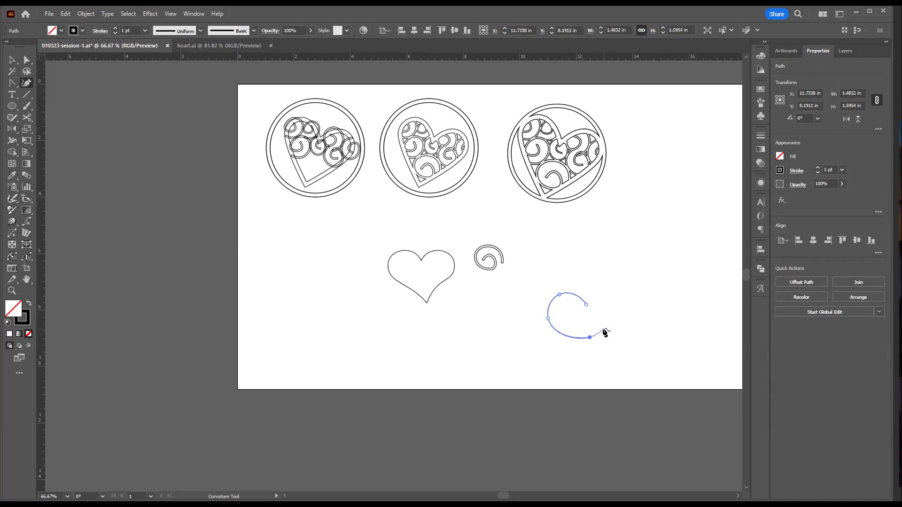
left_click(603, 292)
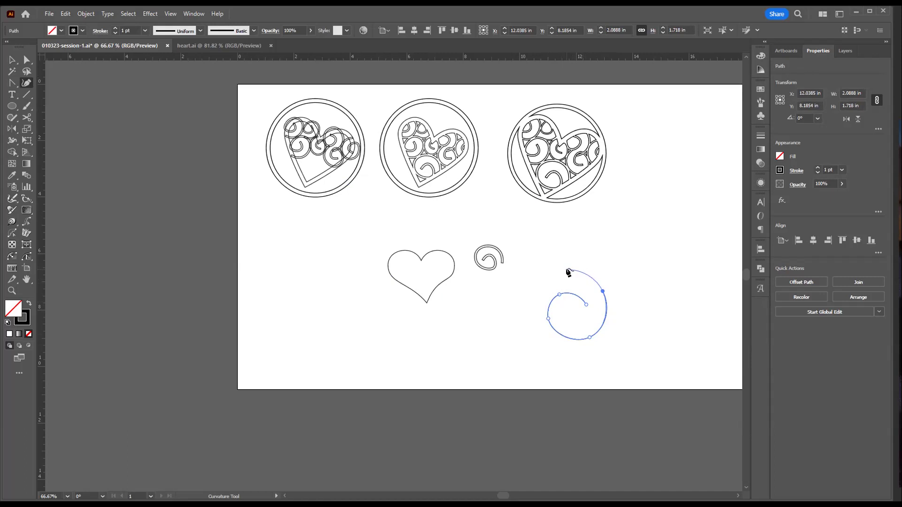
left_click(567, 270)
Scale the new spiral down to 1.5136 in by 1.8184 in
key("v")
left_click(501, 336)
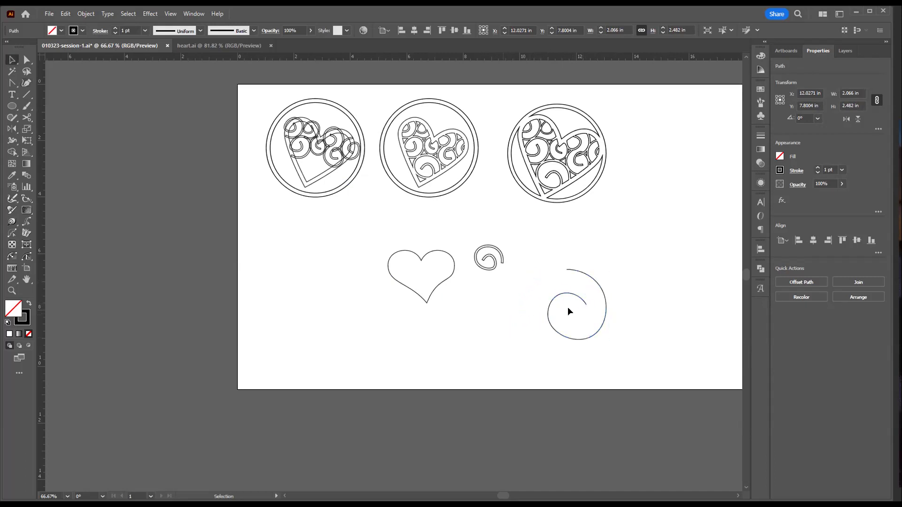
left_click(566, 271)
left_click_drag(607, 271, 591, 288)
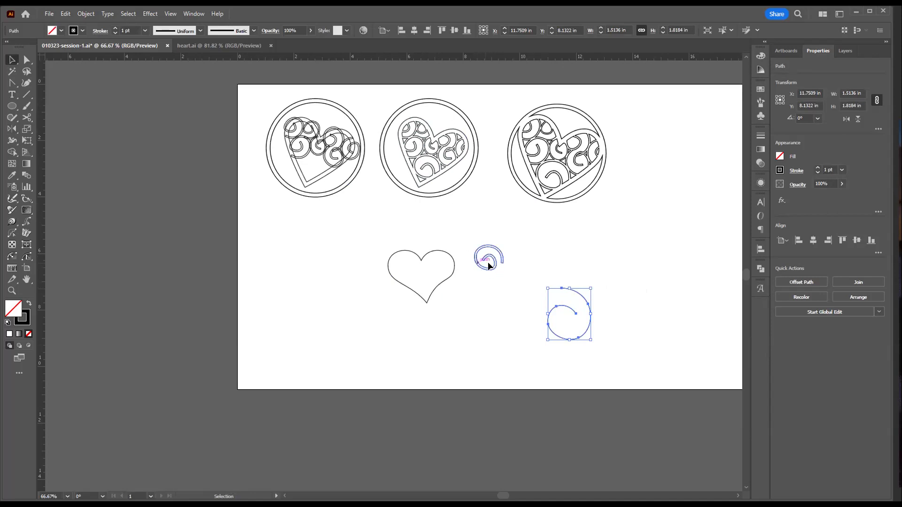
Apply a 0.1389 in offset path with miter joins to the new spiral
scroll(526, 267, "up", 6)
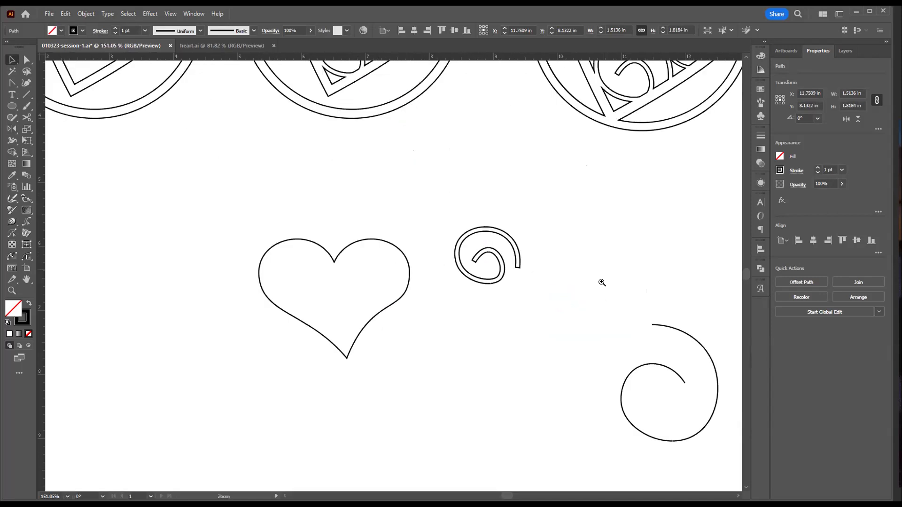
left_click_drag(502, 235, 377, 195)
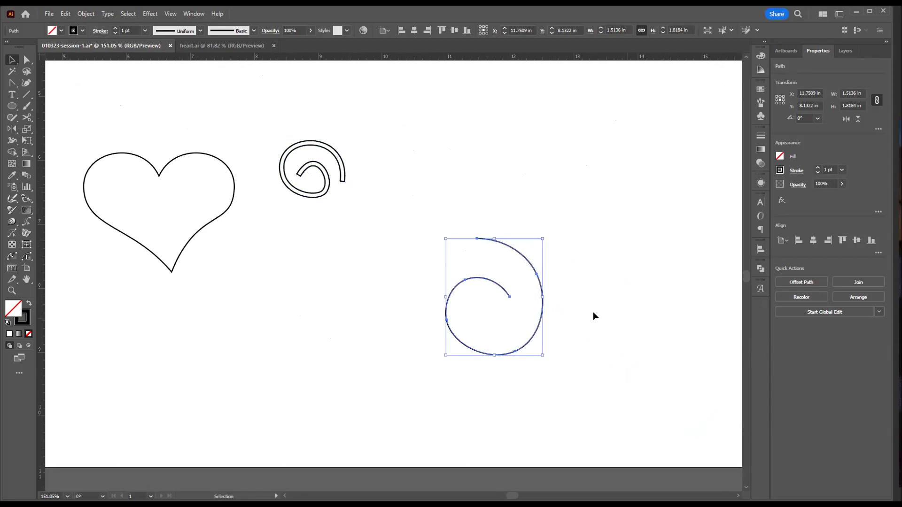
left_click(561, 306)
left_click(525, 274)
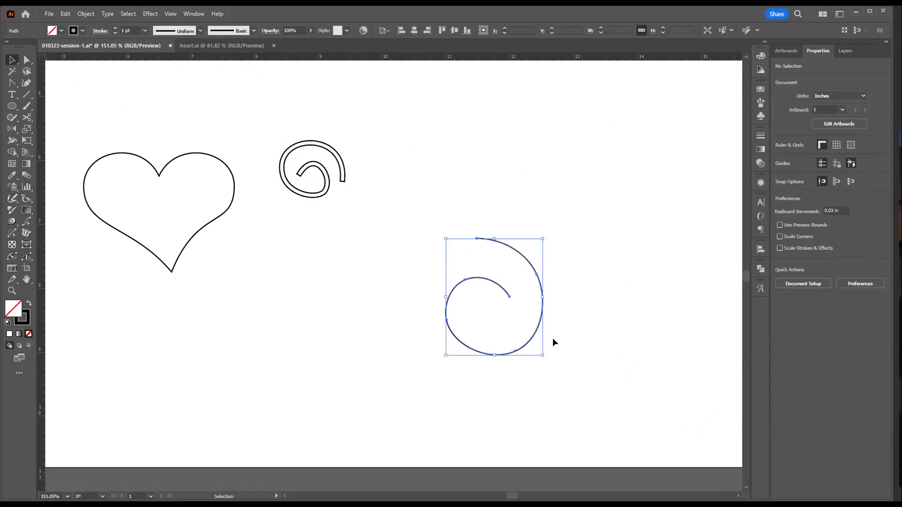
left_click(85, 14)
mouse_move(193, 272)
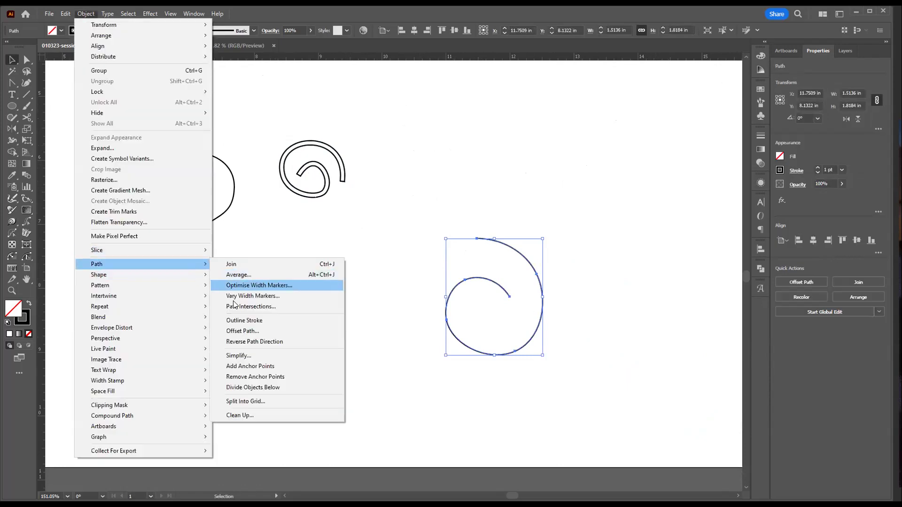
left_click(237, 330)
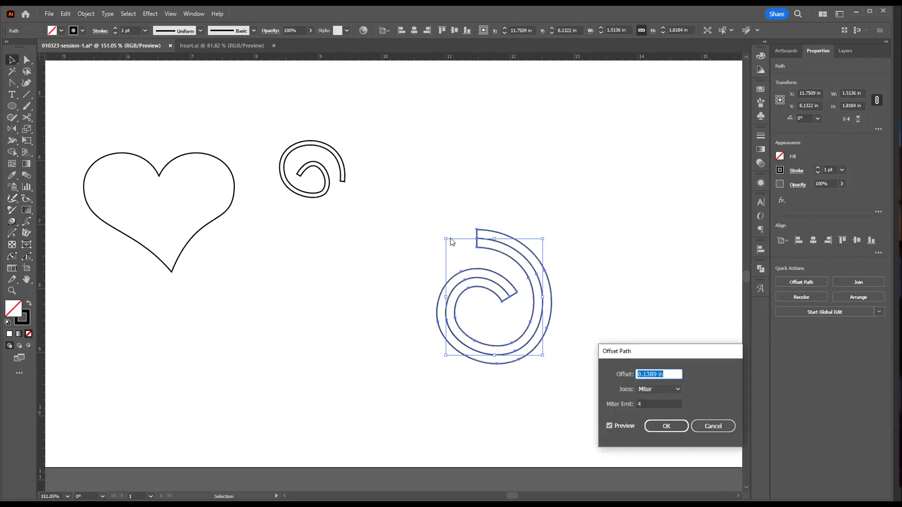
left_click(661, 425)
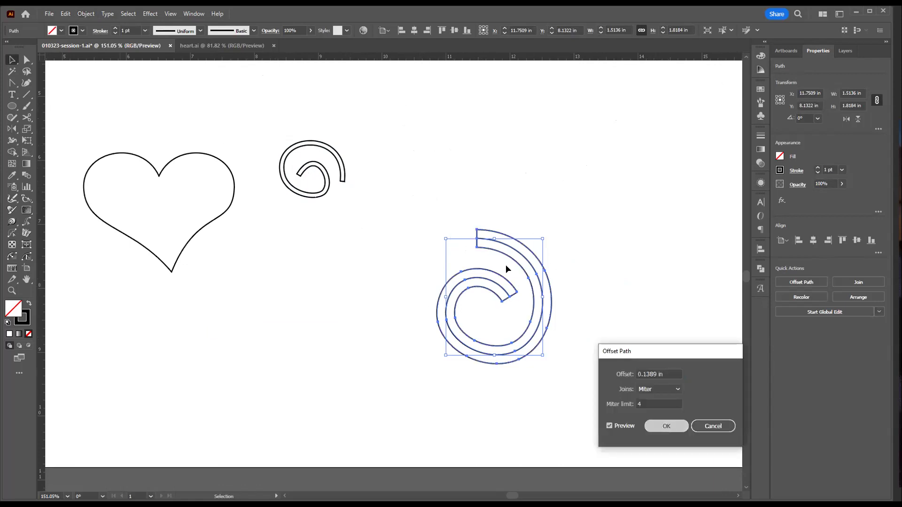
left_click(472, 281)
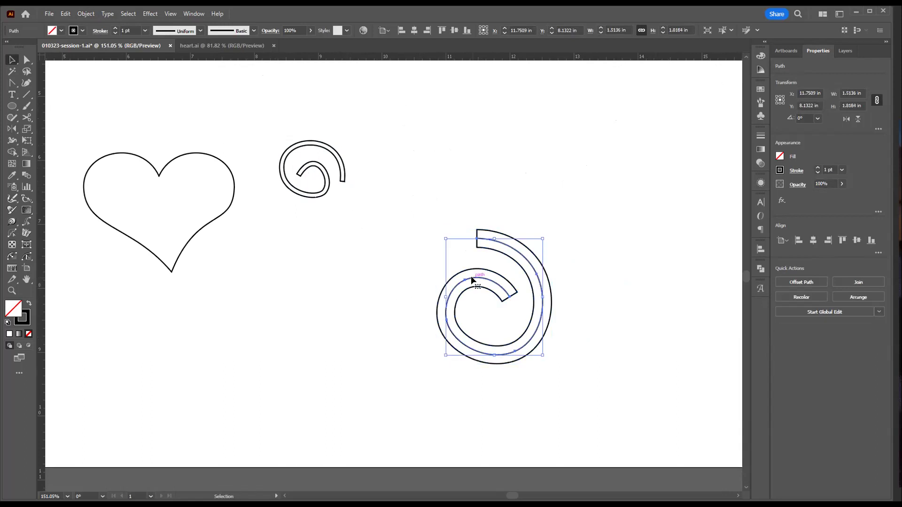
key("ctrl+shift+a")
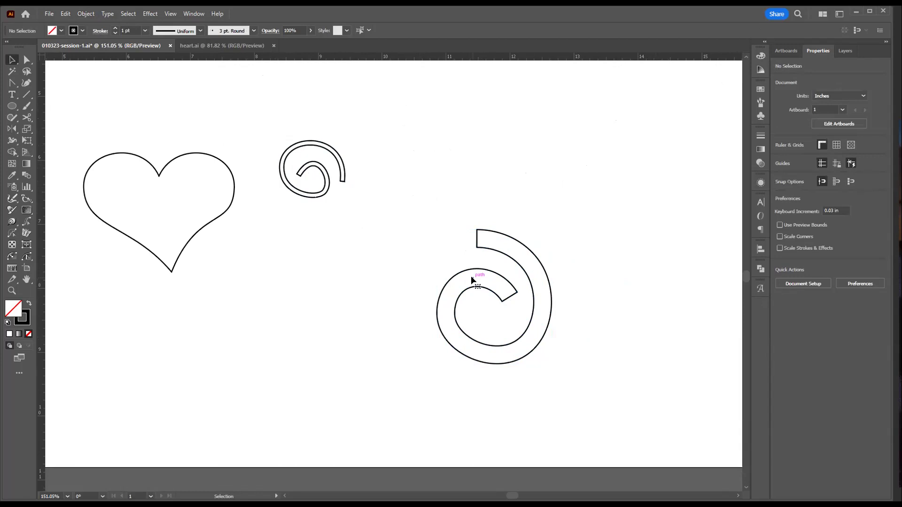
Delete the spiral ribbon's inner end cap, top end cap and outermost curve
left_click(470, 282)
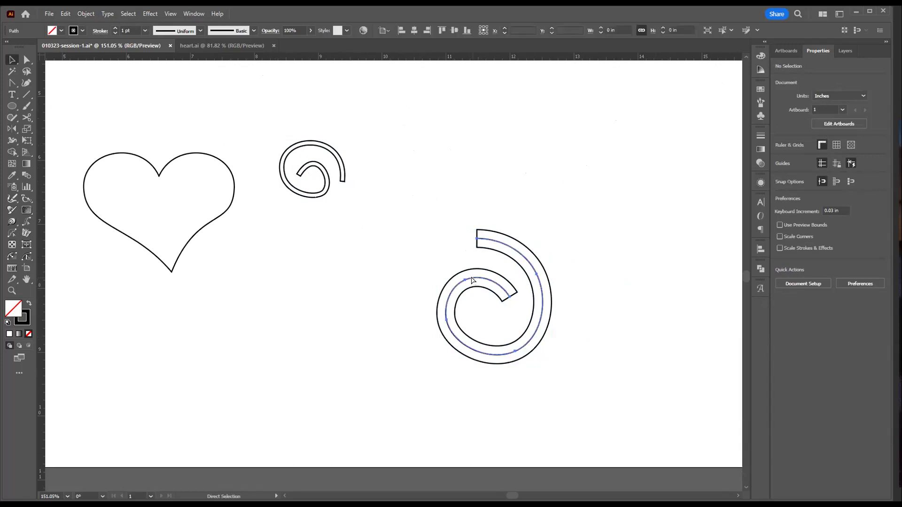
key("z")
left_click_drag(525, 287, 681, 337)
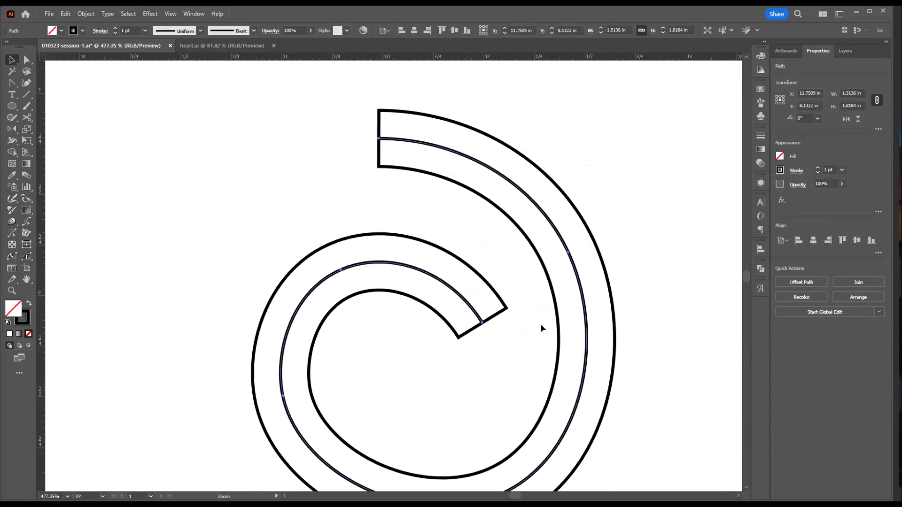
key("a")
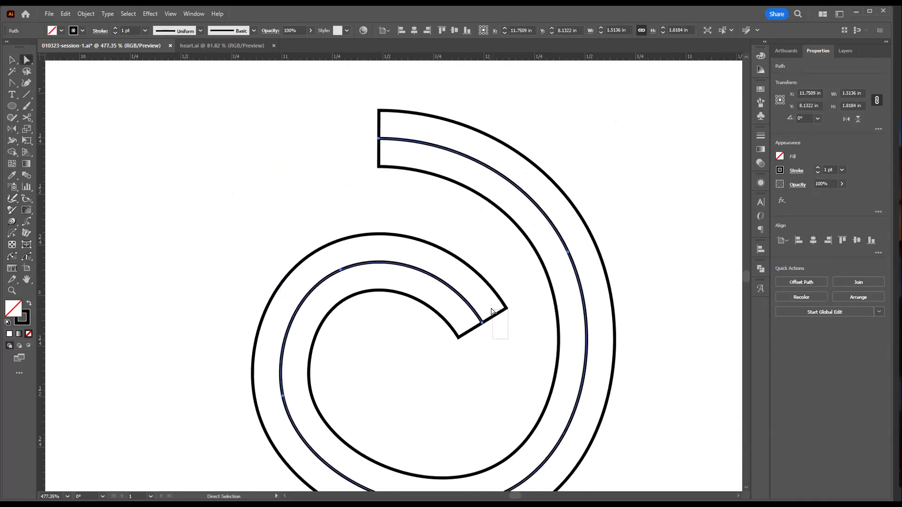
left_click(497, 315)
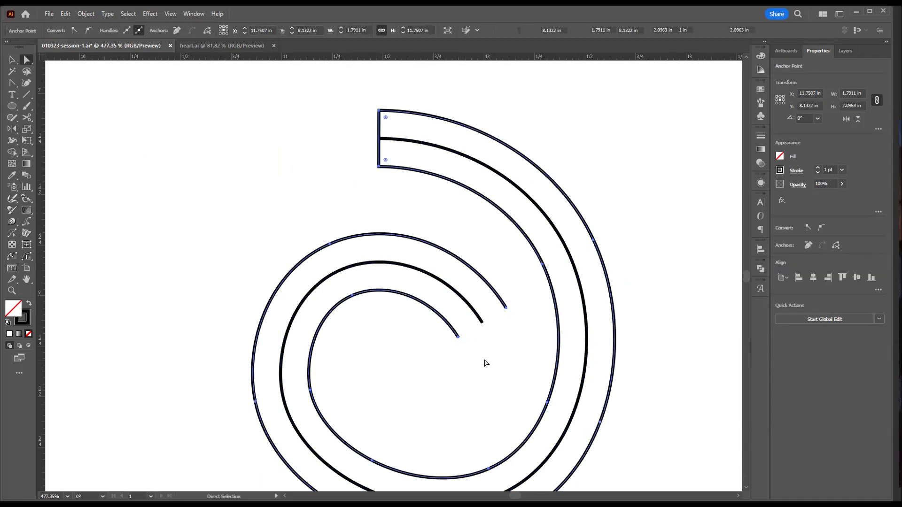
key("Delete")
left_click(371, 124)
left_click_drag(371, 124, 383, 126)
key("Delete")
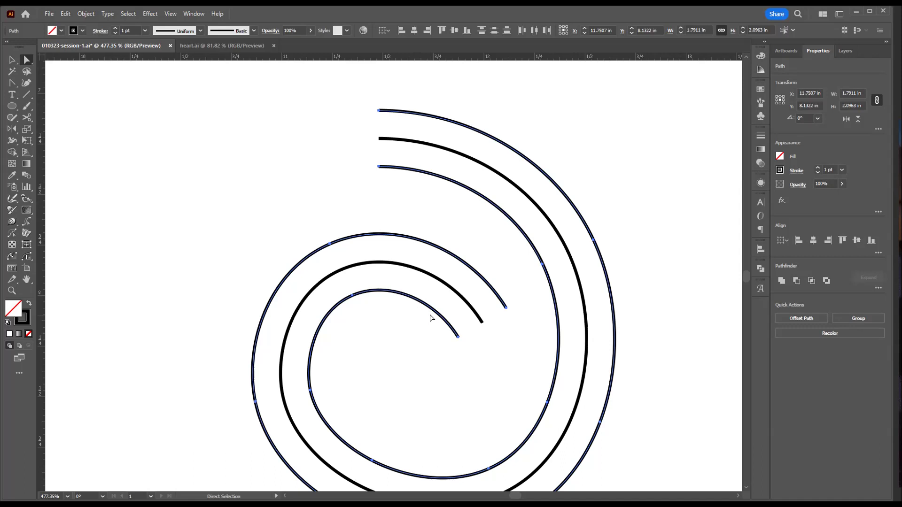
left_click(510, 338)
left_click_drag(516, 323, 494, 294)
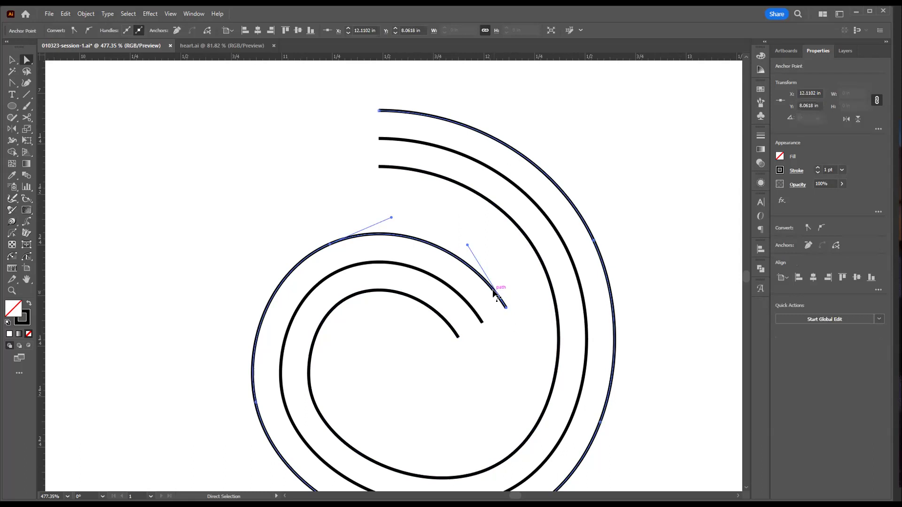
key("Delete")
key("Delete")
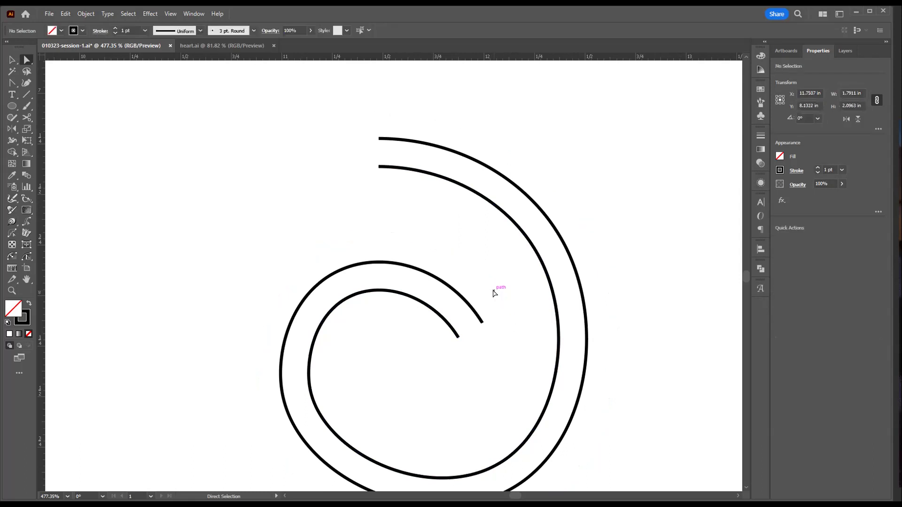
Join the paired inner ends and top ends with Ctrl+J to close the narrower ribbon
left_click_drag(491, 354, 448, 322)
key("ctrl+j")
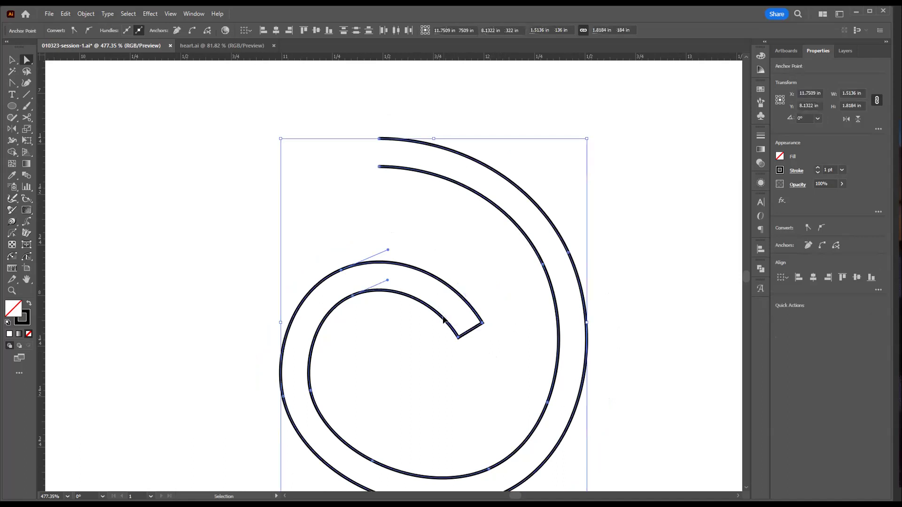
left_click(371, 148)
left_click_drag(370, 147, 393, 182)
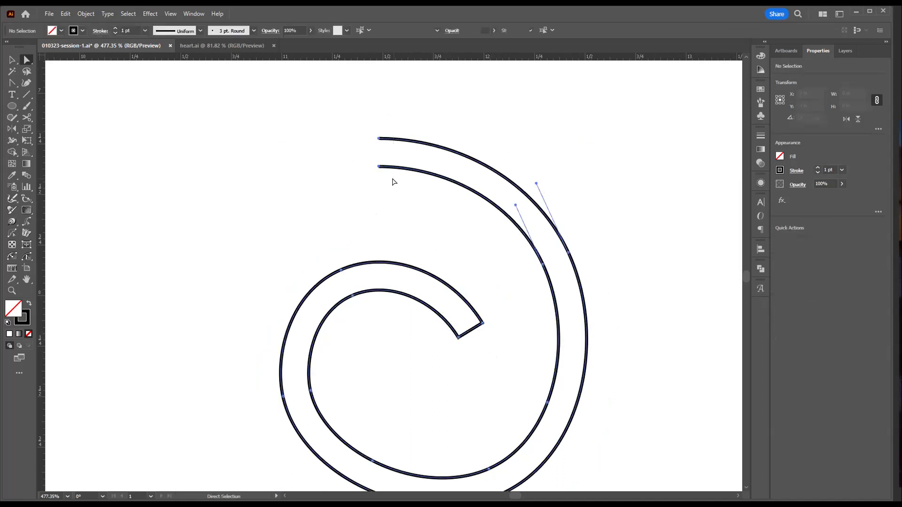
key("ctrl+j")
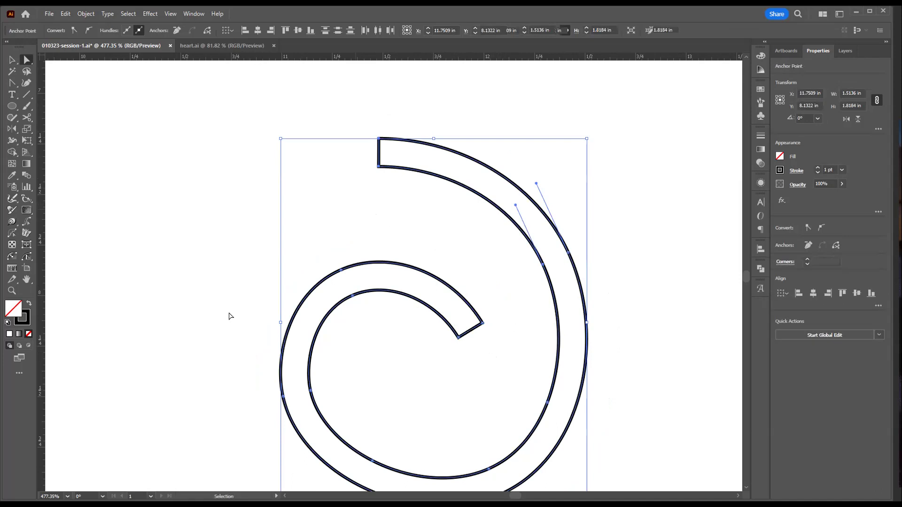
Move the ribbon spiral up-left beside the small double spiral, to X 10.3491 in, Y 6.3755 in
left_click(490, 216, "ctrl+alt")
left_click(490, 216, "ctrl+alt")
left_click(490, 217, "ctrl+alt")
left_click(490, 217, "ctrl+alt")
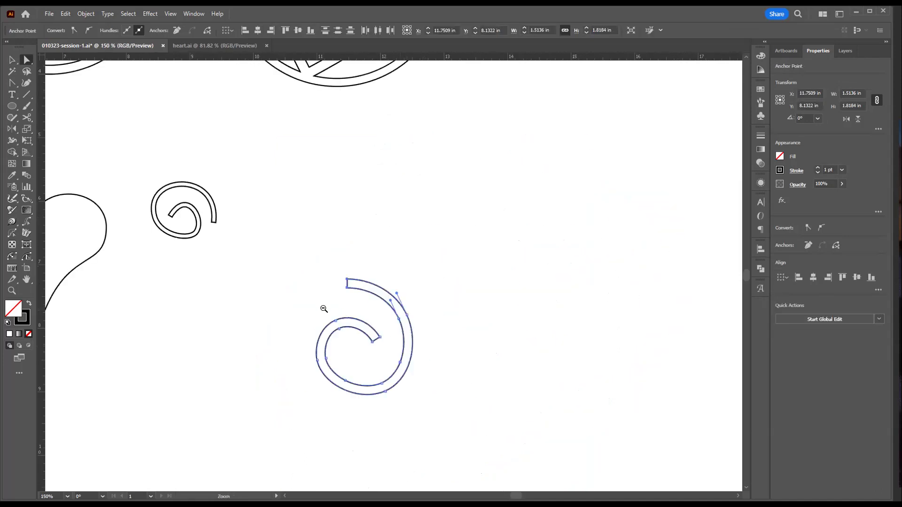
key("v")
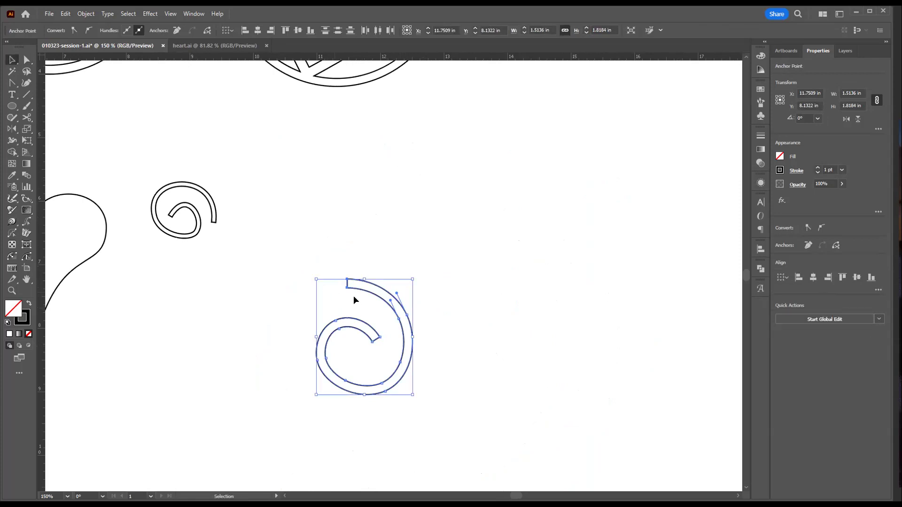
left_click_drag(372, 292, 274, 179)
left_click(304, 346)
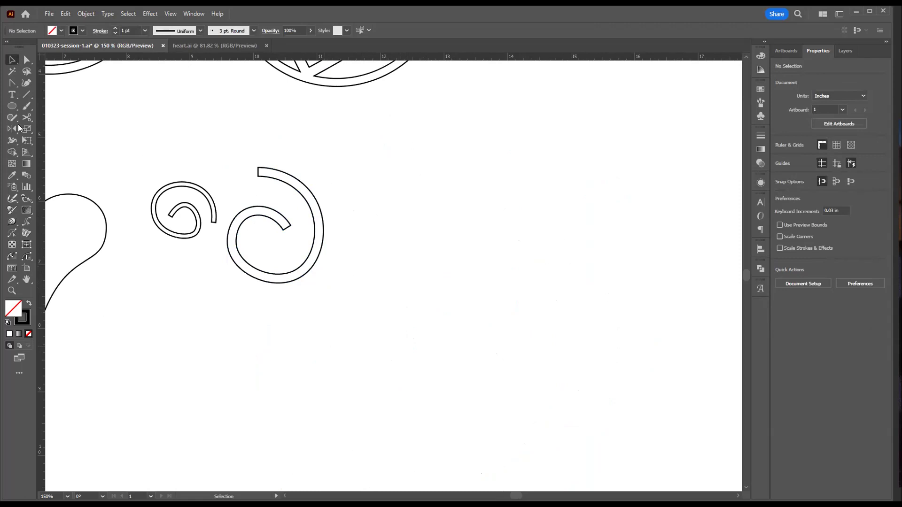
Draw an open S-curve with the Curvature tool, about 2.805 by 2.947 in, ending in an upward hook
left_click(27, 85)
left_click(520, 358)
left_click(572, 306)
left_click(521, 255)
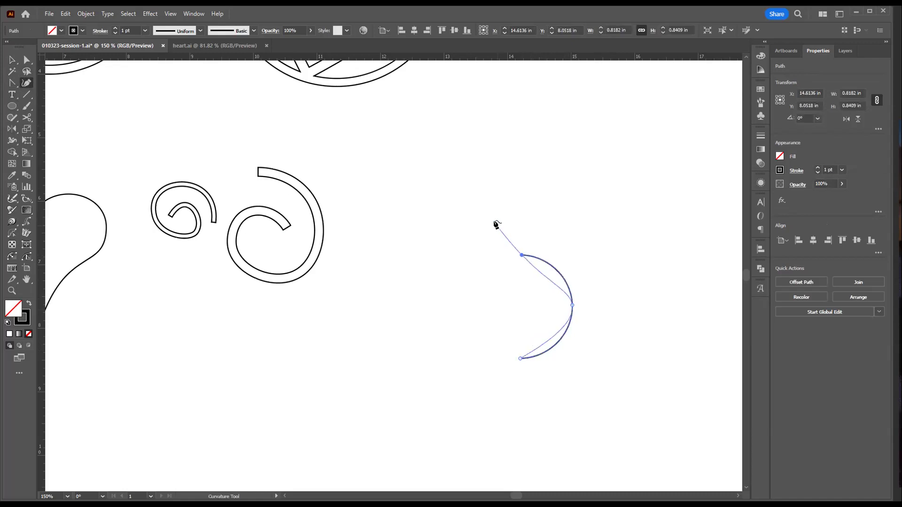
left_click(475, 292)
left_click(425, 294)
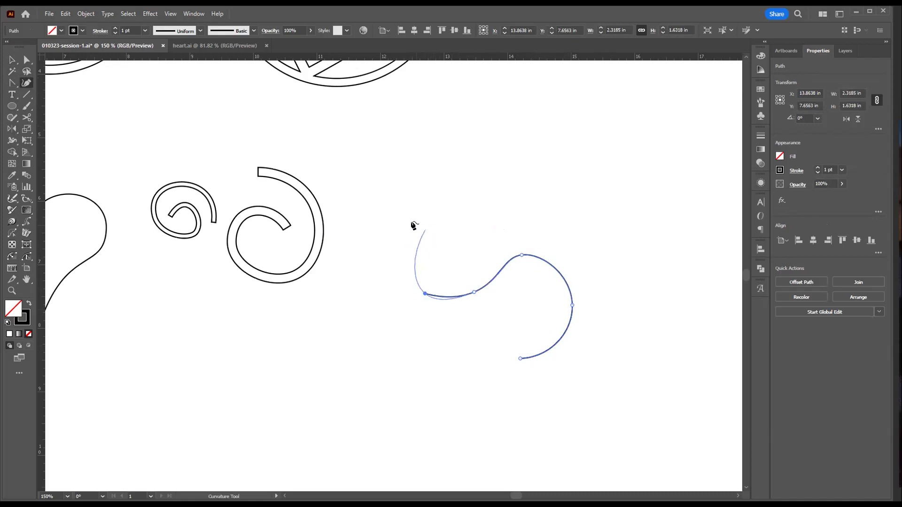
left_click(399, 226)
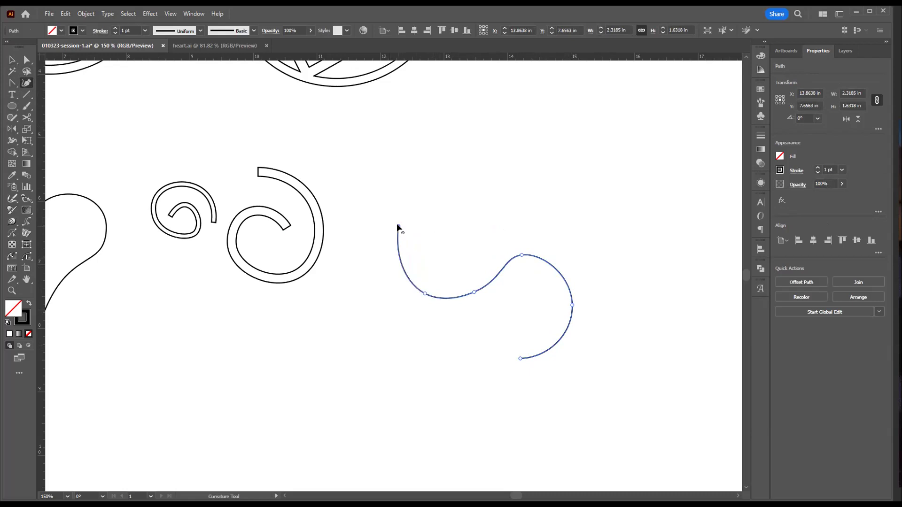
left_click(447, 203)
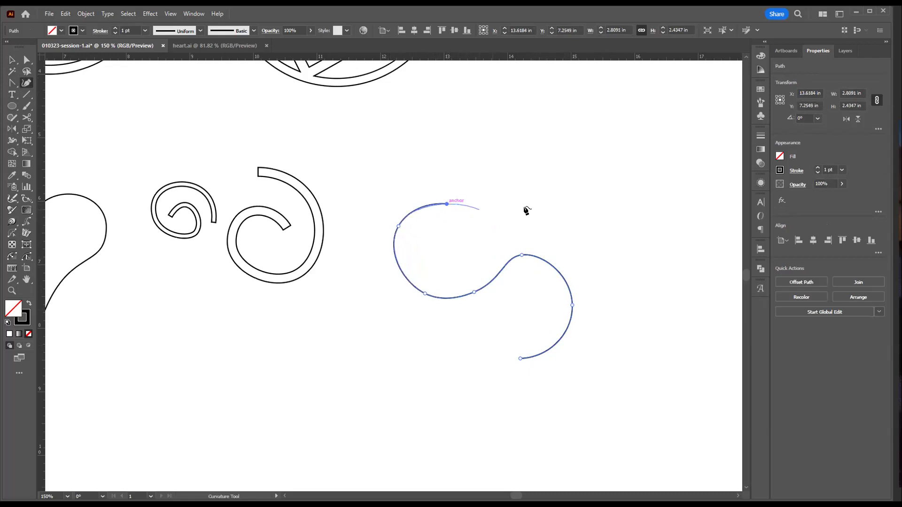
left_click(476, 214)
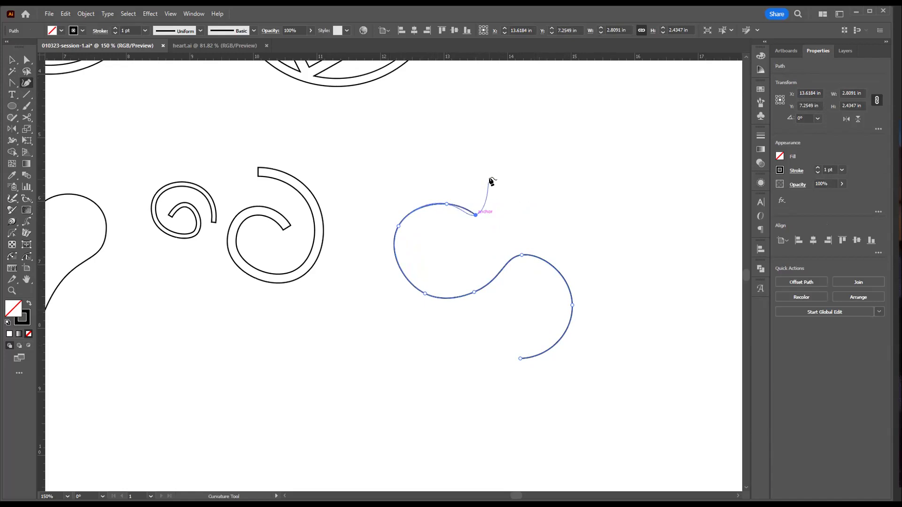
left_click(496, 171)
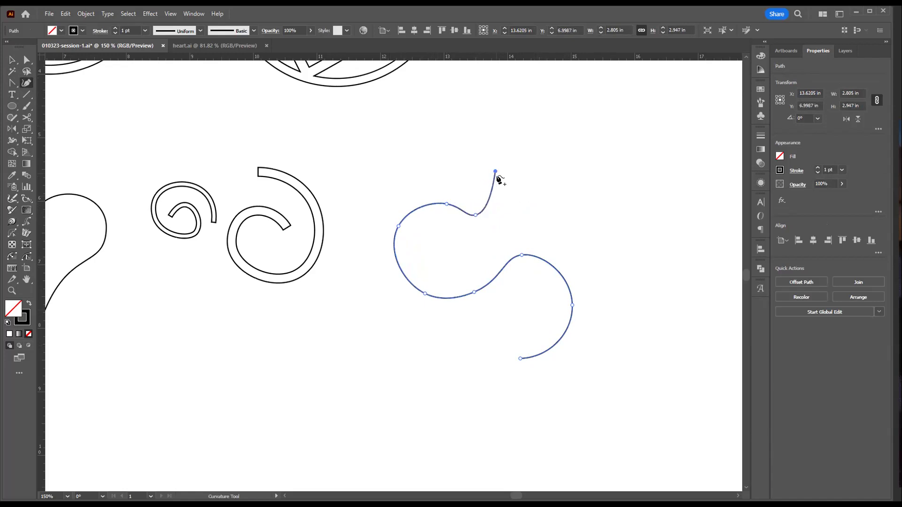
key("v")
left_click(640, 357)
left_click(549, 265)
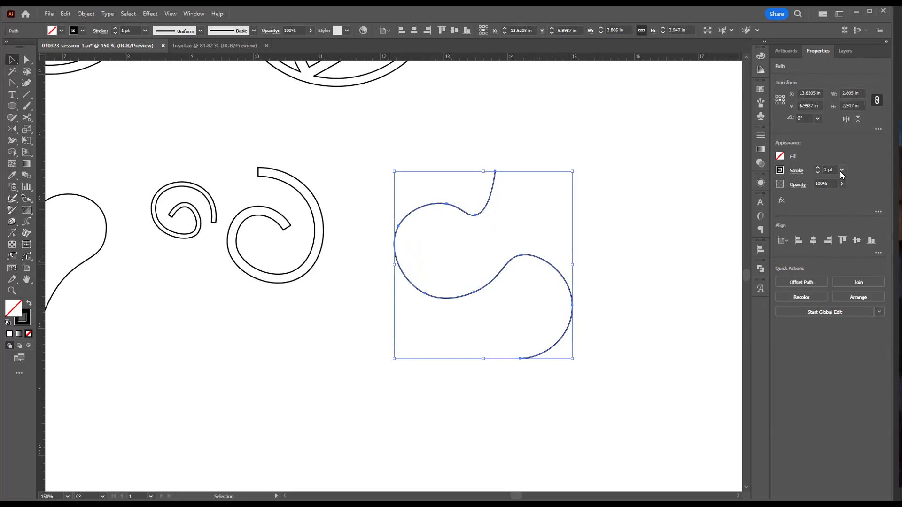
Give the S-curve an 8 pt stroke, outline the stroke, and swap its fill and stroke
left_click(842, 170)
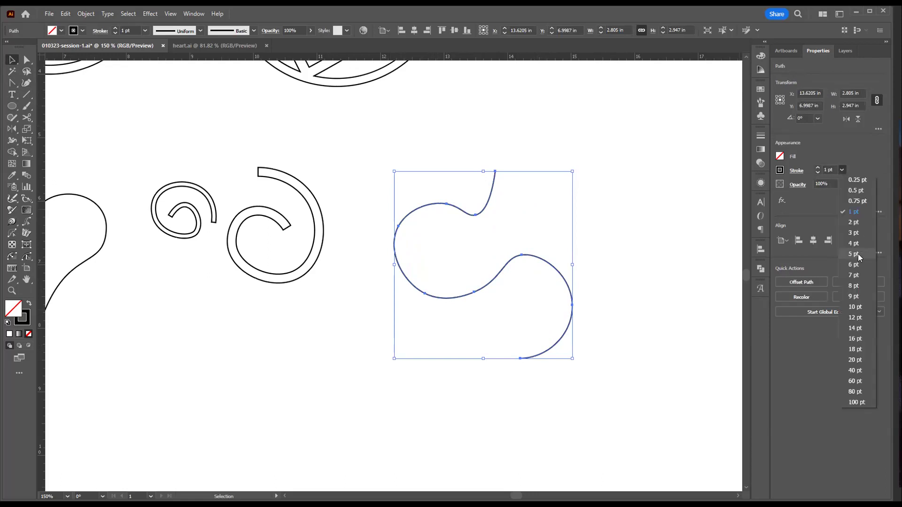
left_click(855, 285)
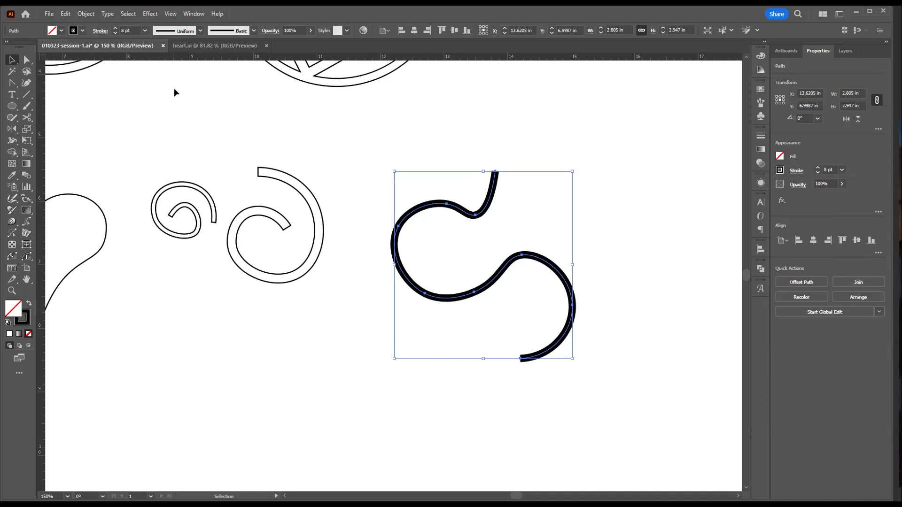
left_click(91, 16)
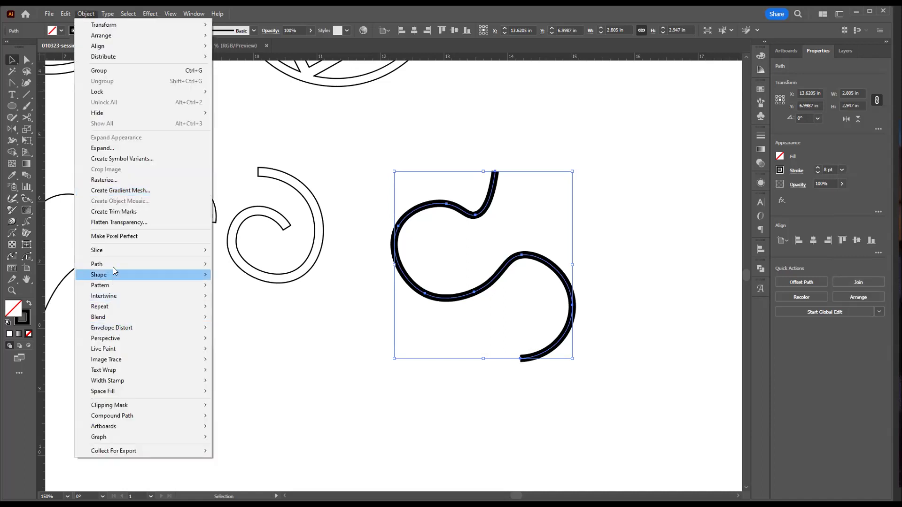
mouse_move(113, 264)
left_click(255, 318)
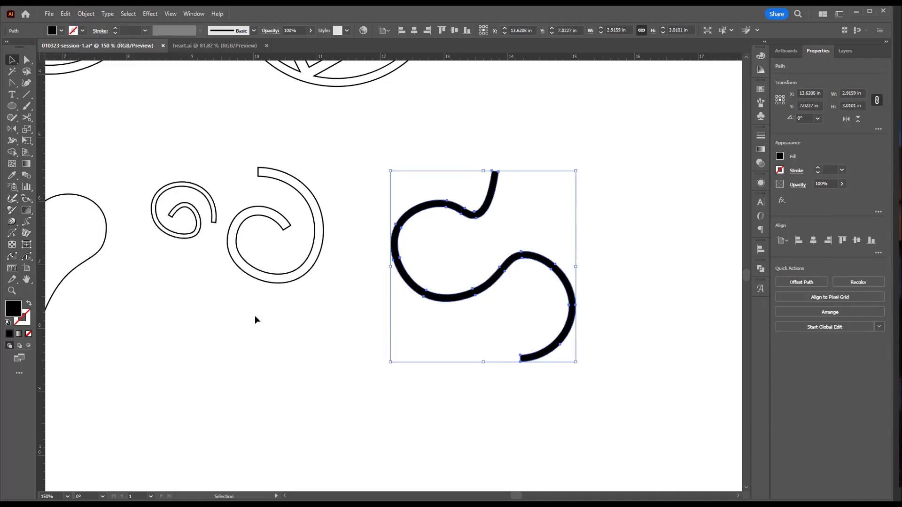
left_click(29, 304)
left_click(296, 352)
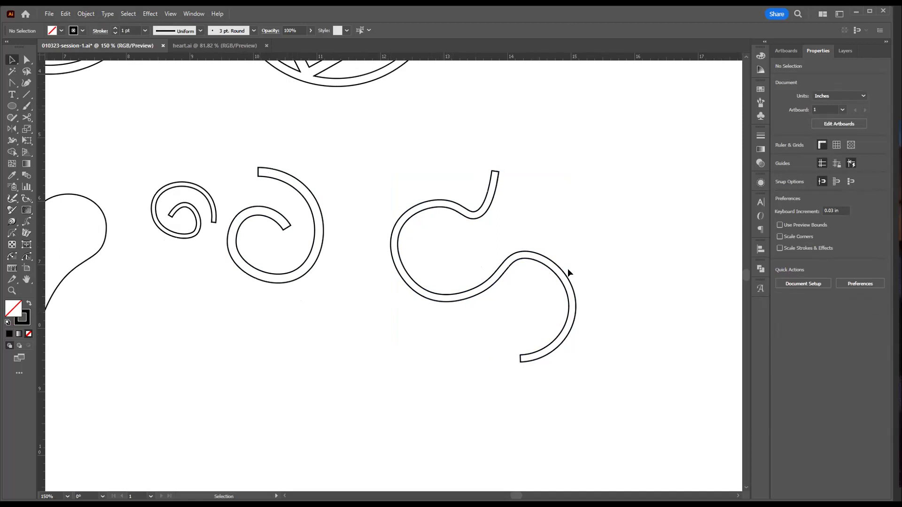
Draw two curved pen tendrils inside the S-shape's lower and upper loops
key("t")
key("p")
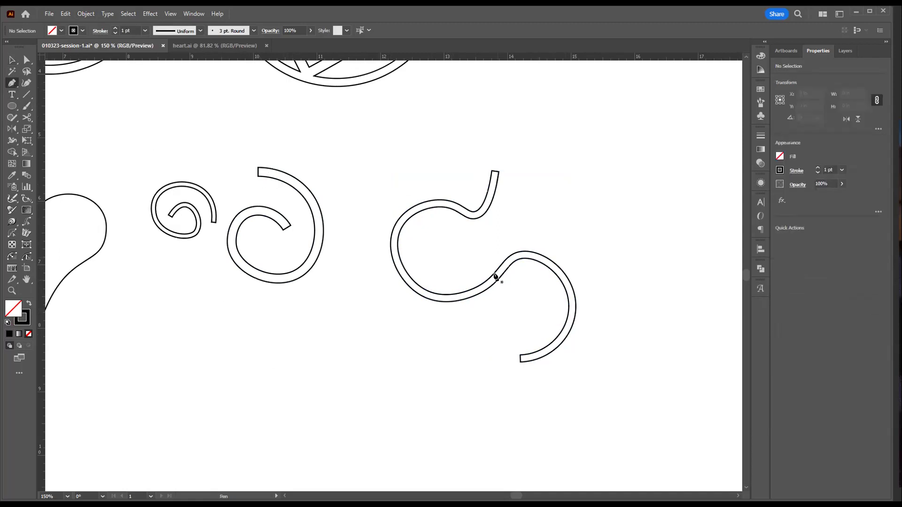
scroll(496, 277, "down", 4)
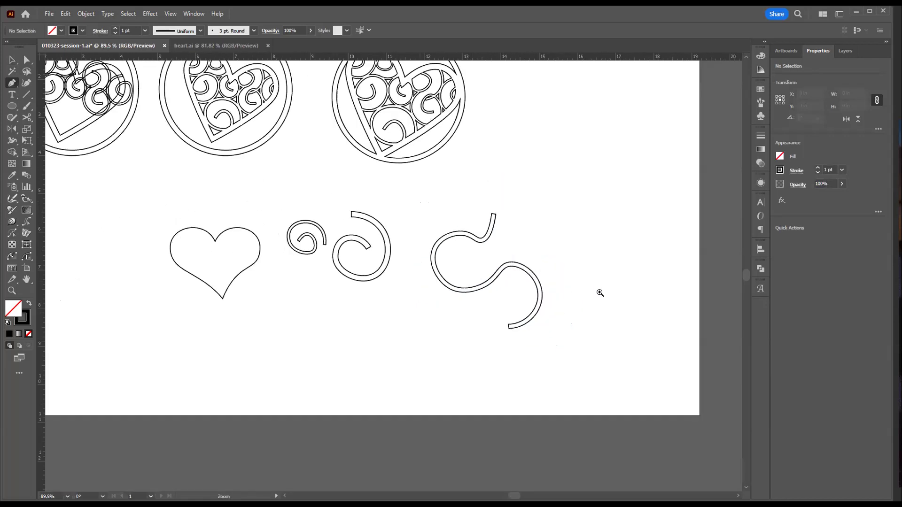
scroll(470, 280, "up", 10)
left_click(421, 240)
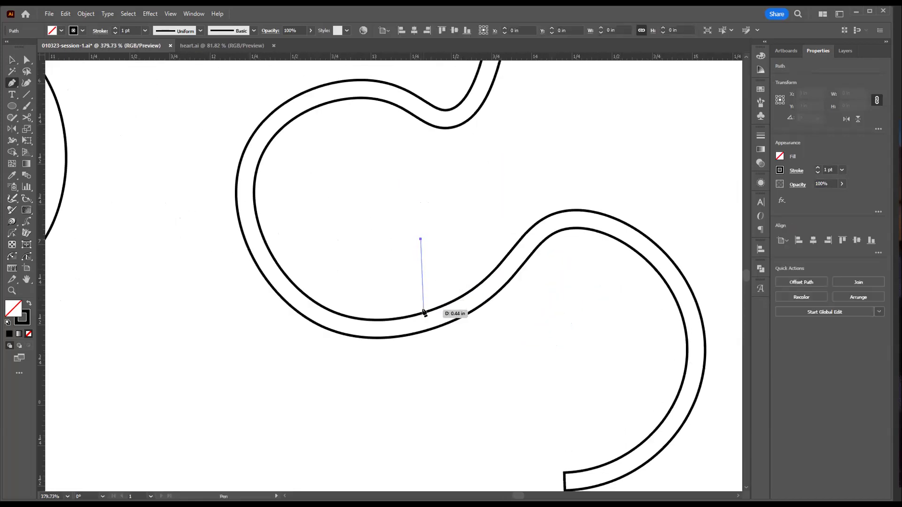
left_click_drag(424, 311, 460, 353)
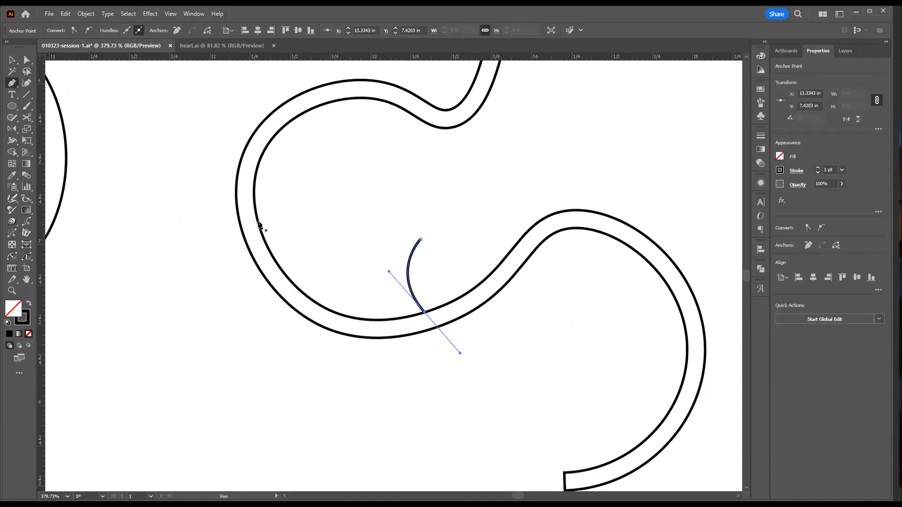
left_click(254, 185)
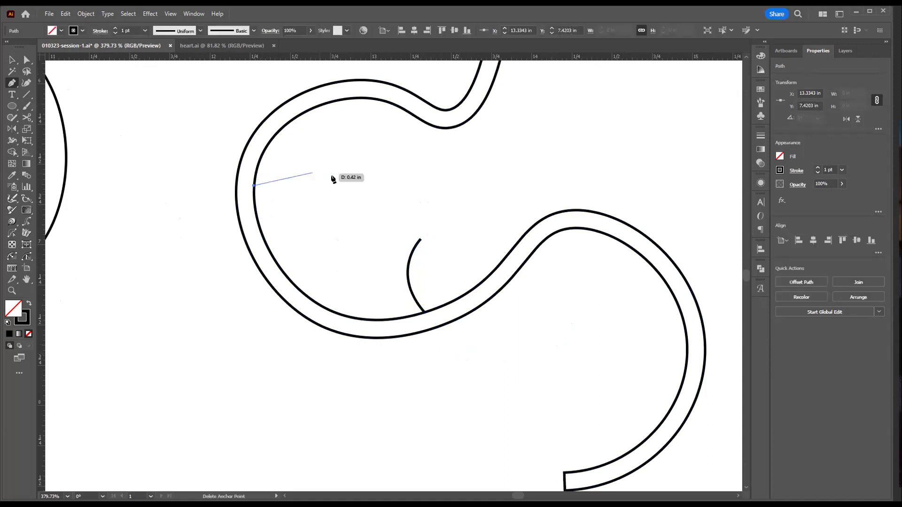
left_click_drag(347, 180, 399, 214)
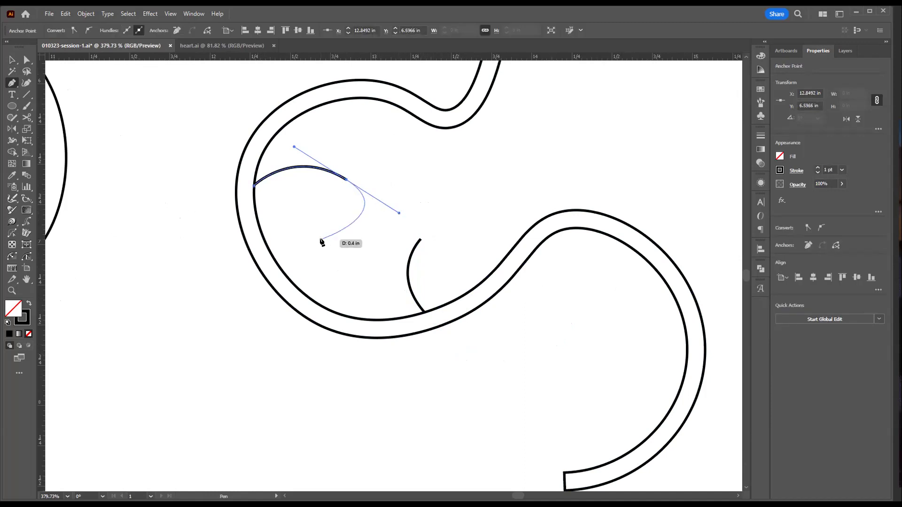
key("Escape")
Add curved tendrils off the S-shape's outer left edge and below its lower edge
left_click(240, 229)
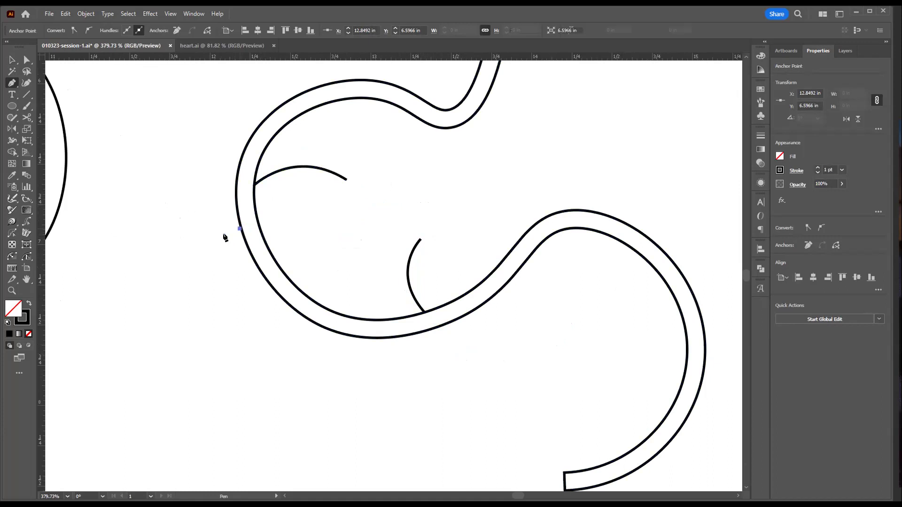
left_click(165, 244)
left_click_drag(164, 245, 139, 297)
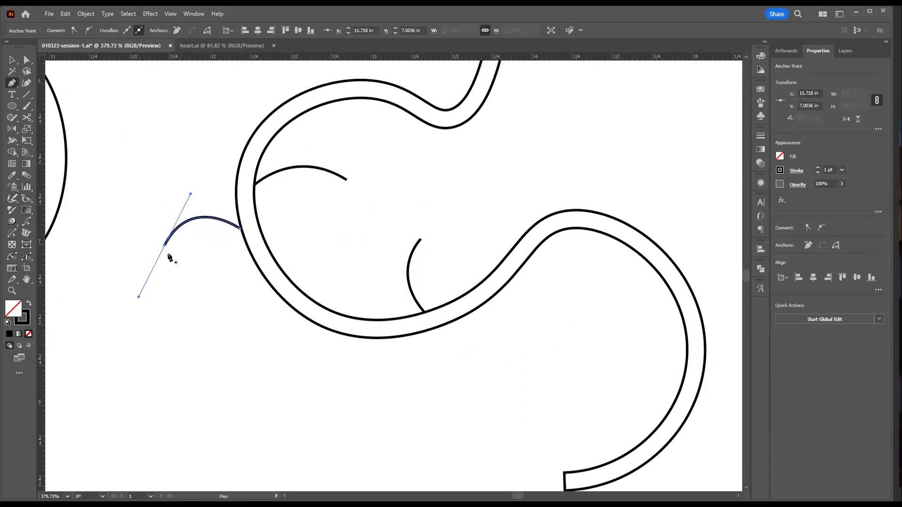
left_click(478, 310, "ctrl")
left_click(478, 309)
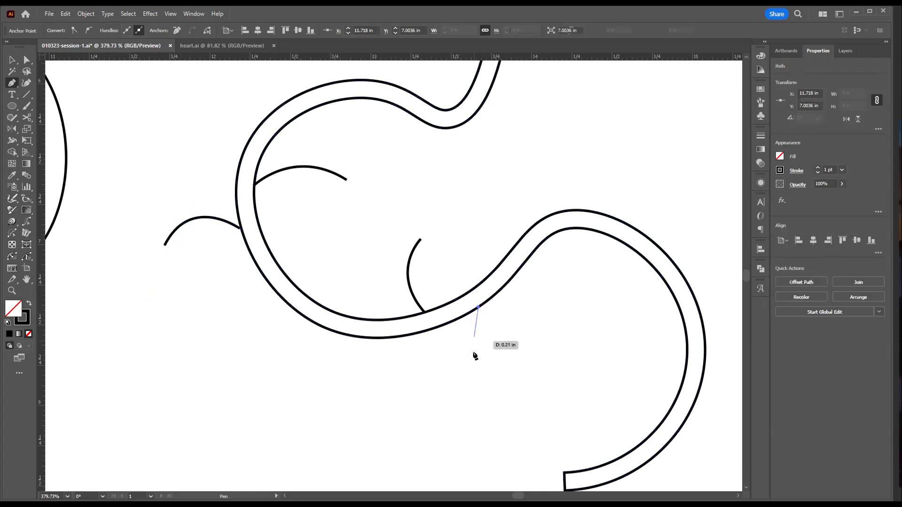
mouse_move(475, 394)
left_mouse_down()
mouse_move(411, 427)
mouse_move(412, 439)
left_mouse_up()
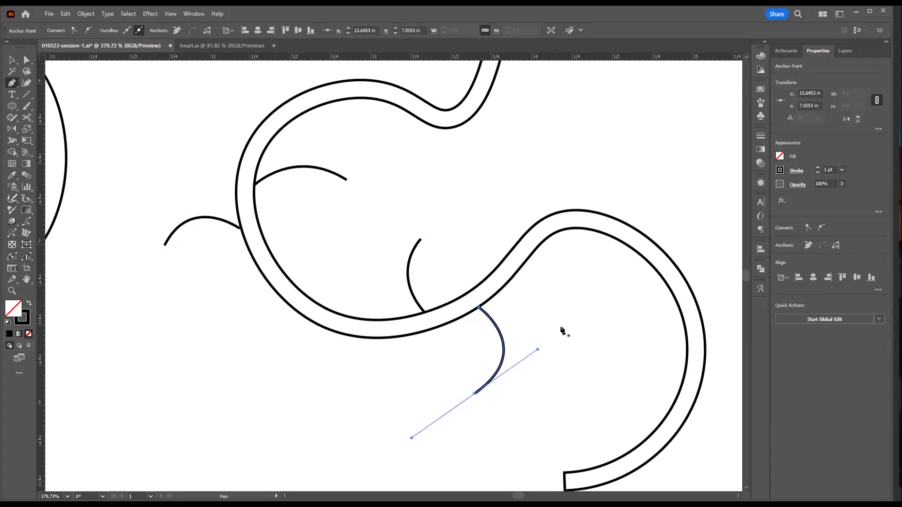
key("ctrl+alt+space")
left_click(468, 284)
left_click(360, 258)
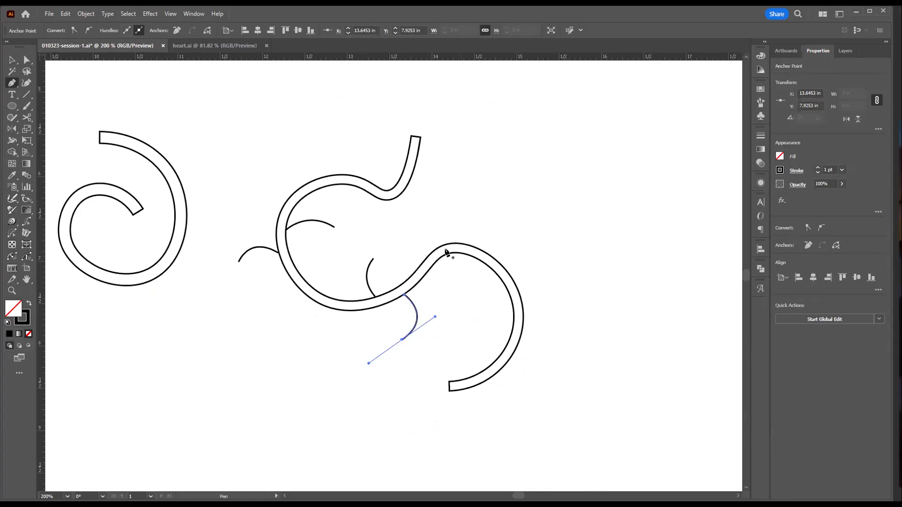
Select the small arc inside the S's upper loop and set its stroke weight to 8 pt
key("v")
left_click_drag(341, 210, 326, 246)
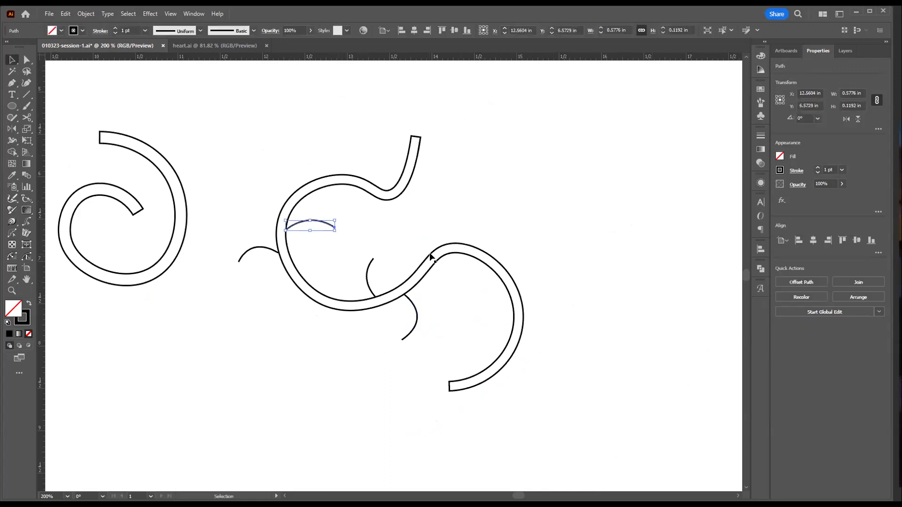
left_click(842, 169)
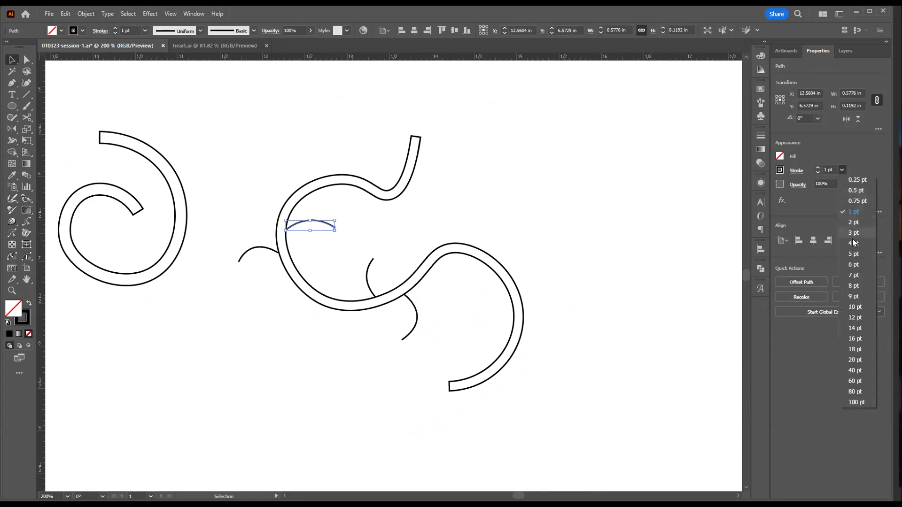
left_click(852, 286)
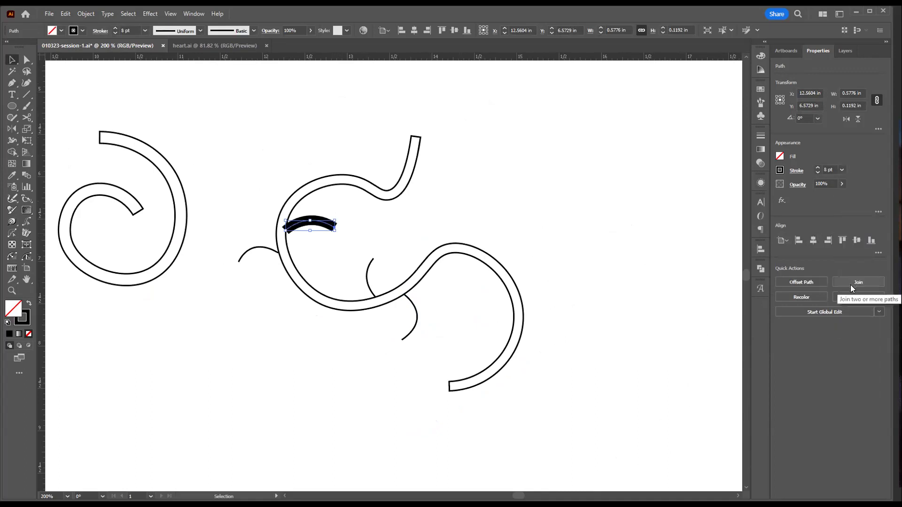
left_click(797, 170)
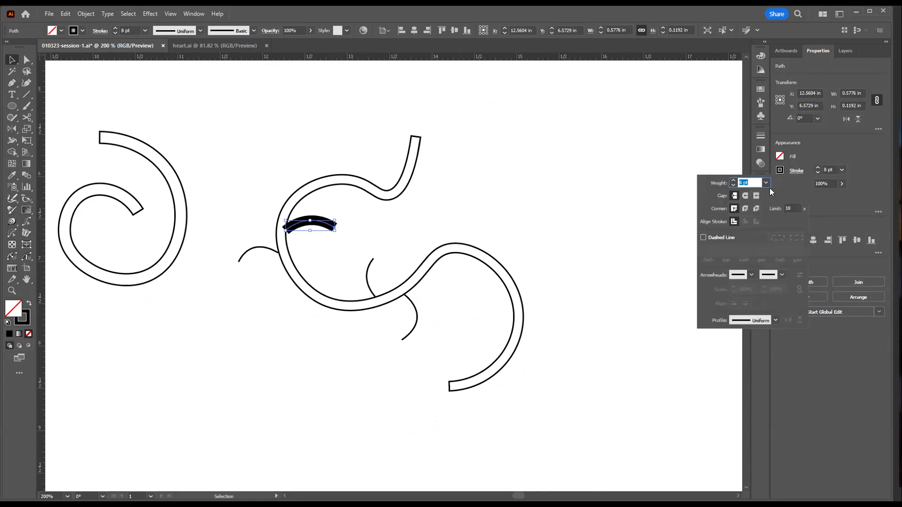
left_click(795, 172)
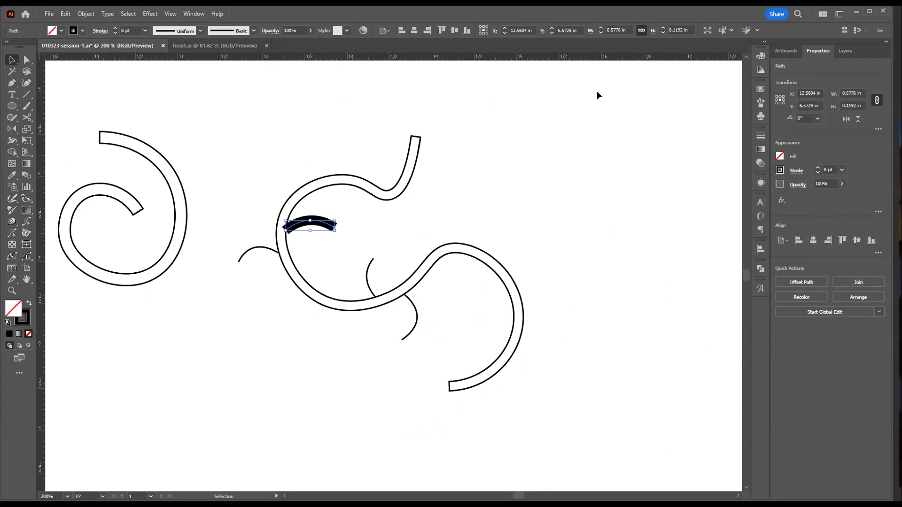
Give the upper-loop arc rounded caps and taper it with Width Profile 1
left_click(188, 13)
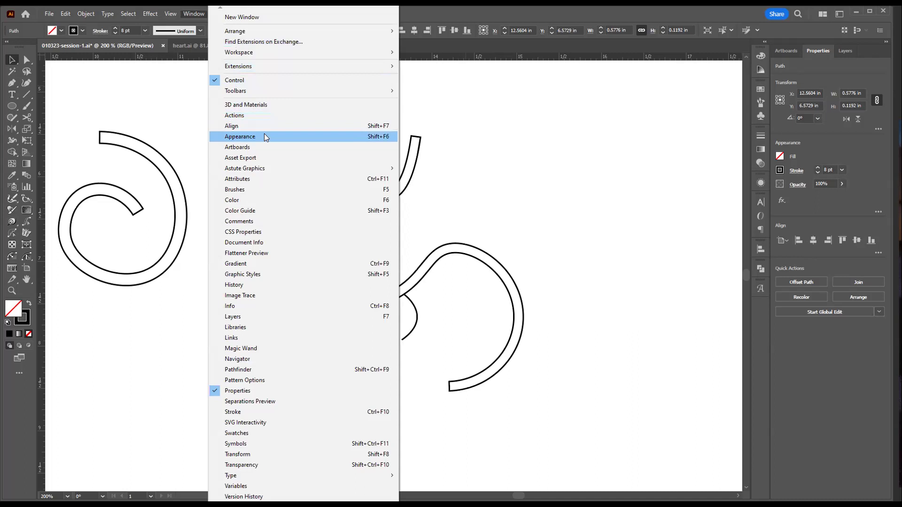
left_click(798, 172)
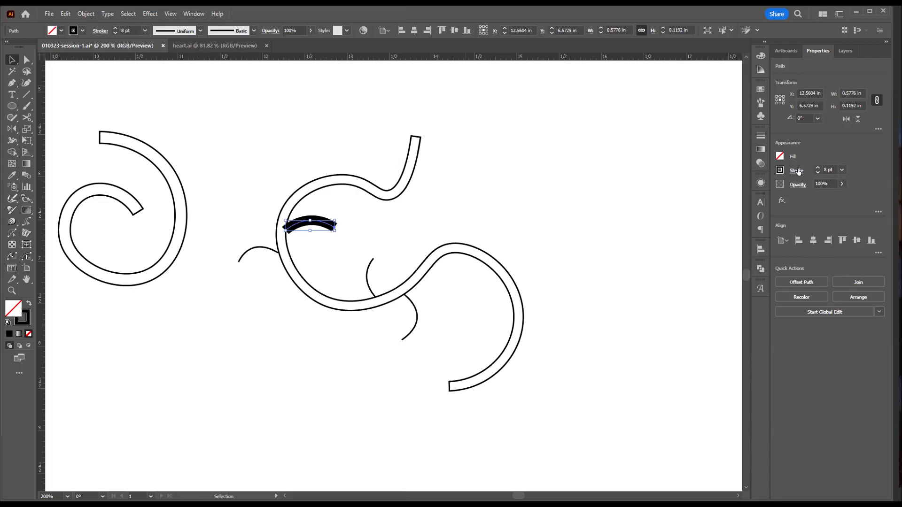
left_click(797, 172)
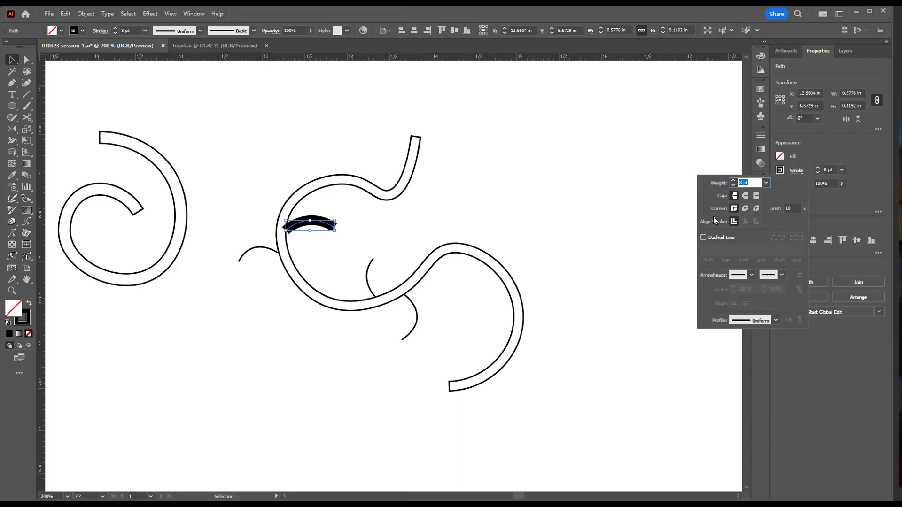
left_click(745, 196)
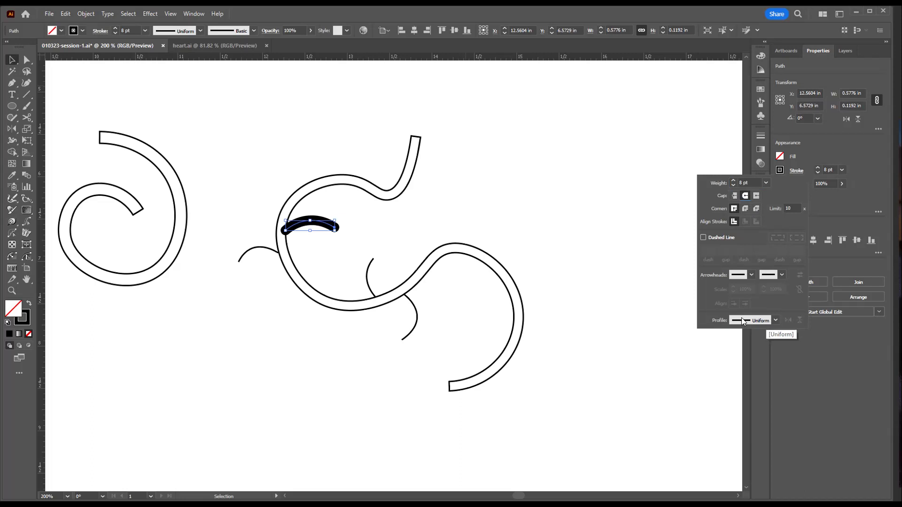
left_click(774, 320)
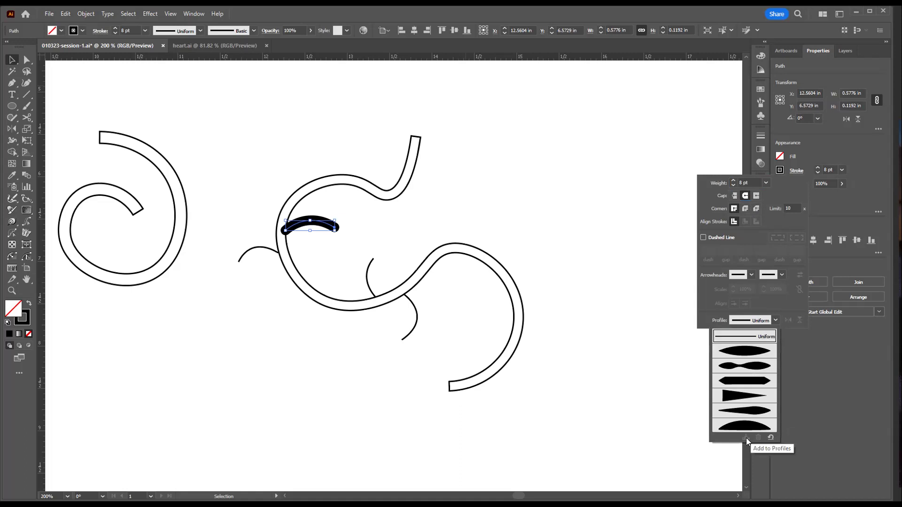
left_click(741, 356)
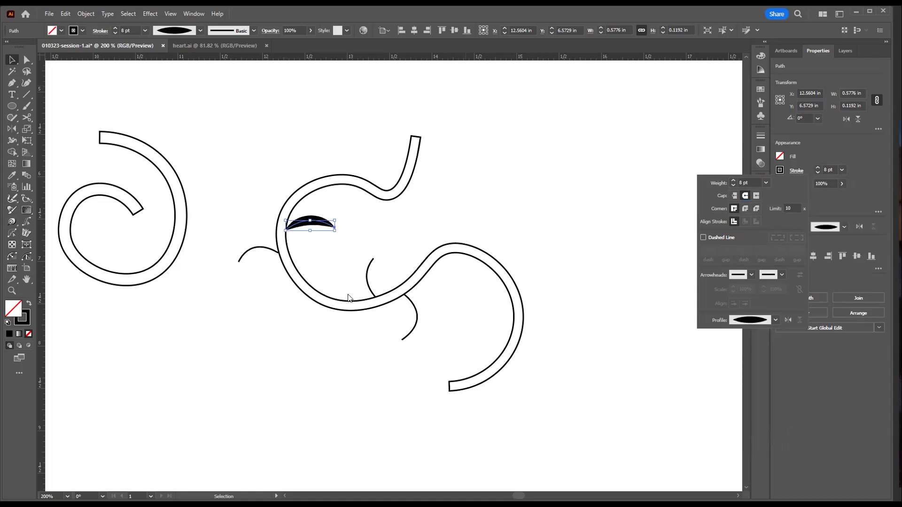
left_click(300, 244)
left_click(298, 241)
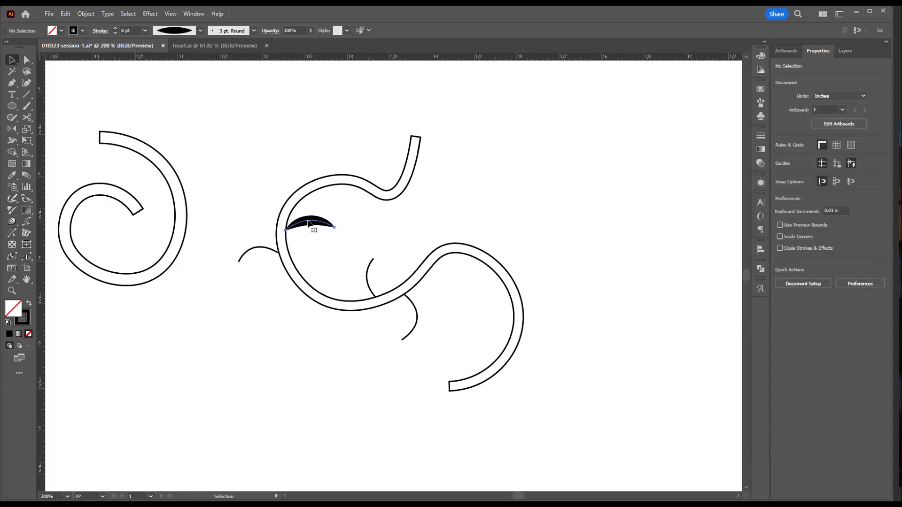
Stretch the tapered arc to 0.87 in wide, then select the thin arc by the lower loop
left_click(329, 227)
mouse_move(335, 227)
left_mouse_down()
mouse_move(365, 228)
mouse_move(364, 212)
mouse_move(308, 231)
left_mouse_up()
left_click(317, 326)
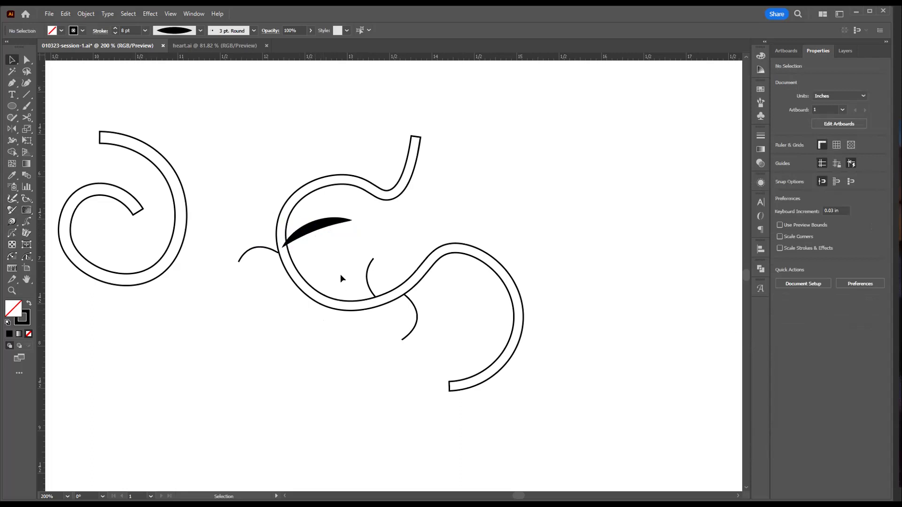
left_click(369, 288)
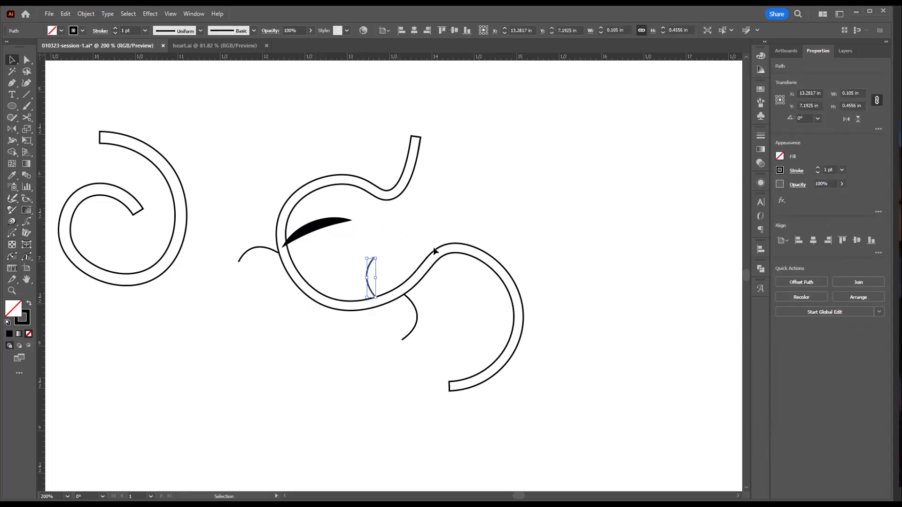
Select all three thin arcs and eyedrop the black crescent's style onto them
left_click(407, 336, "shift")
left_click_drag(236, 236, 257, 266)
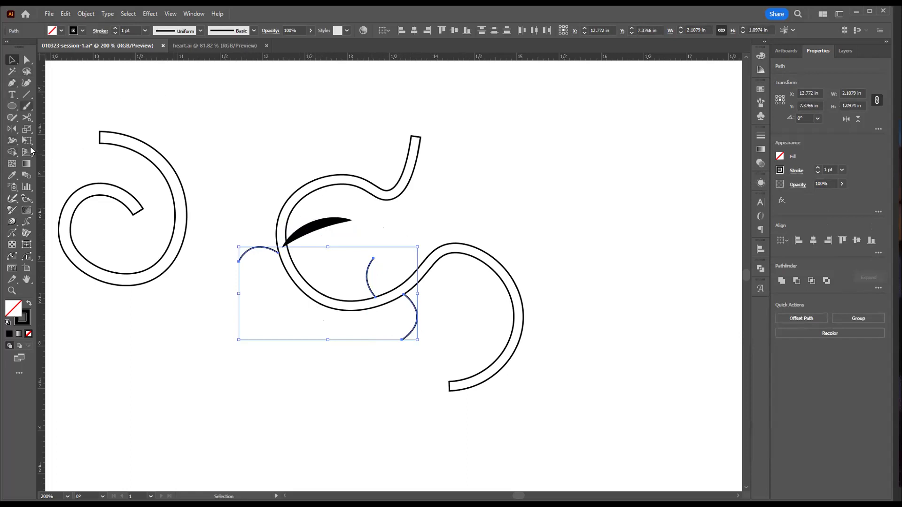
key("i")
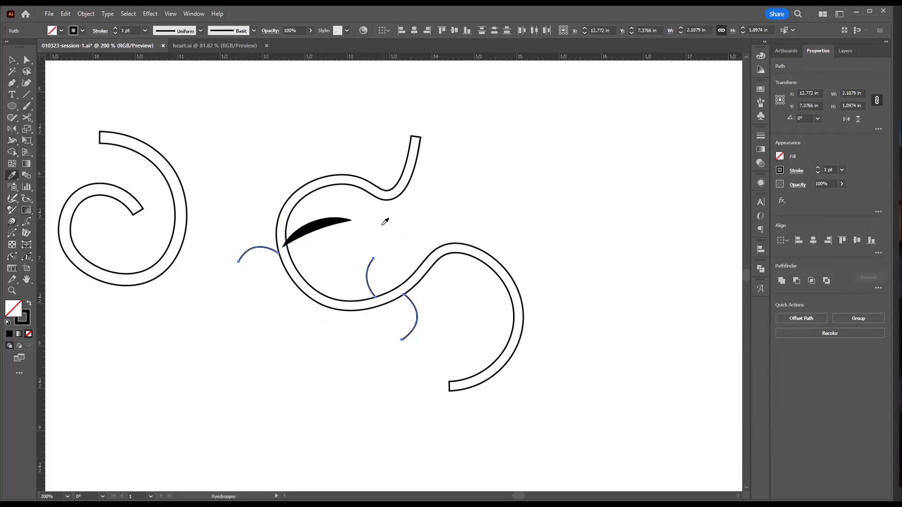
left_click(333, 217)
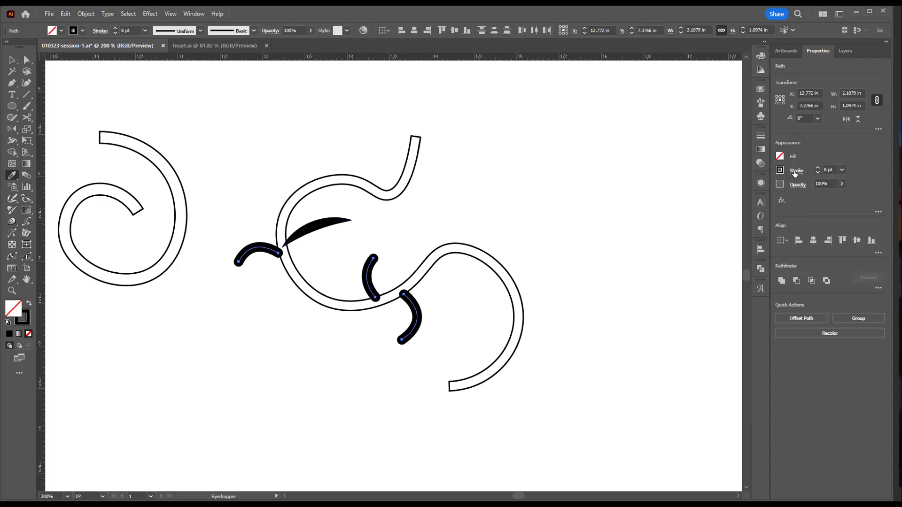
Set the arcs' stroke to Width Profile 1 at 8 pt weight
key("ctrl+F10")
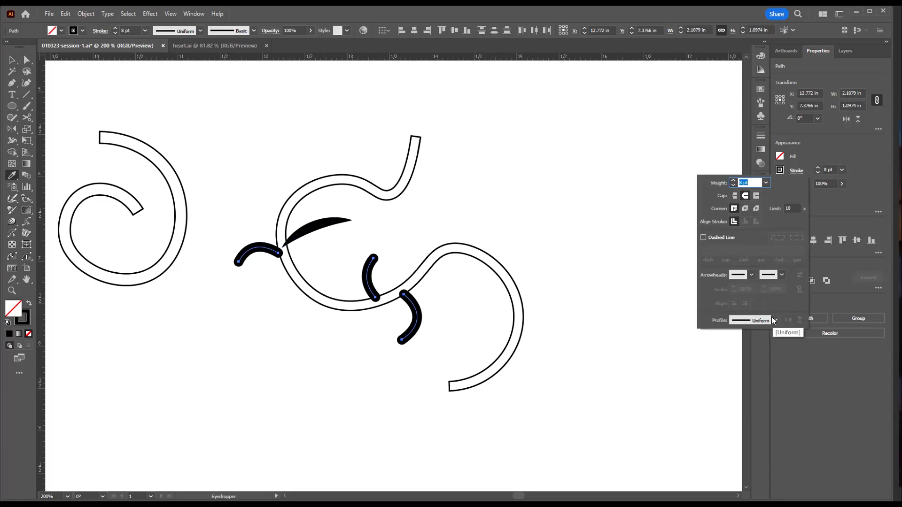
left_click(774, 320)
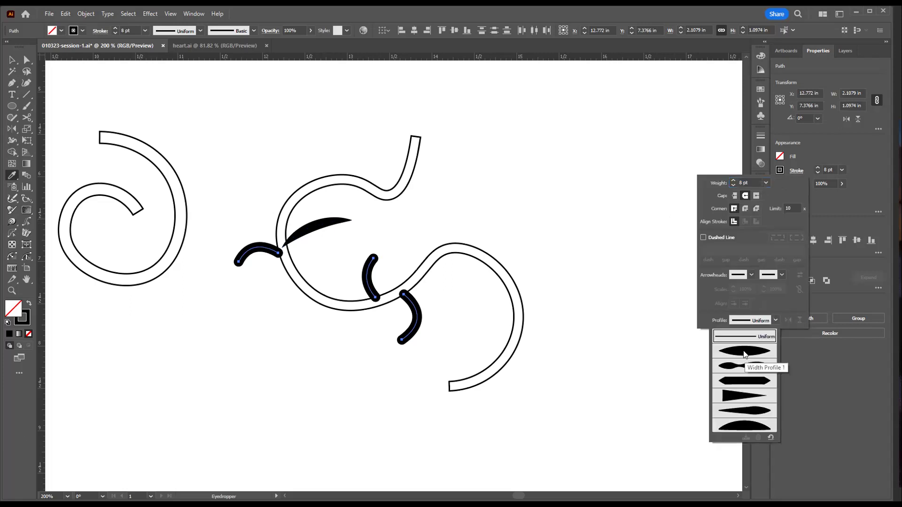
left_click(744, 354)
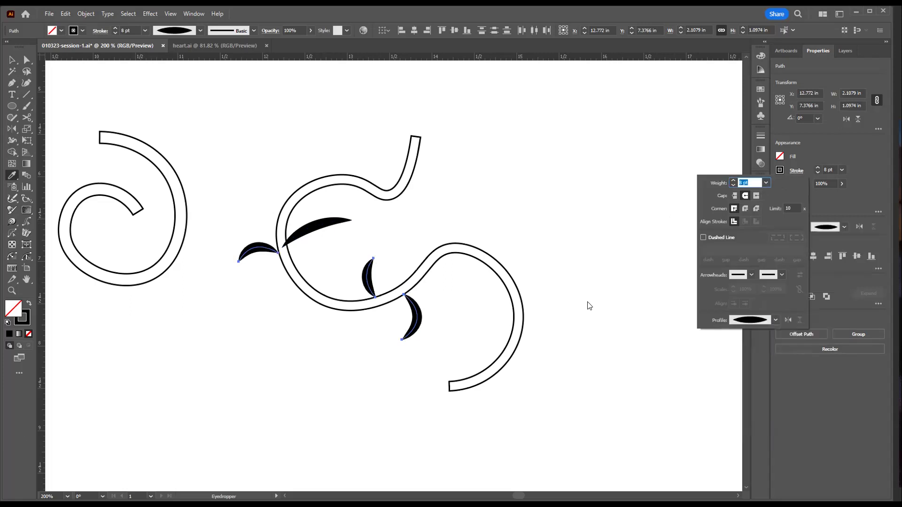
type("4")
left_click(723, 183)
type("8")
key("Return")
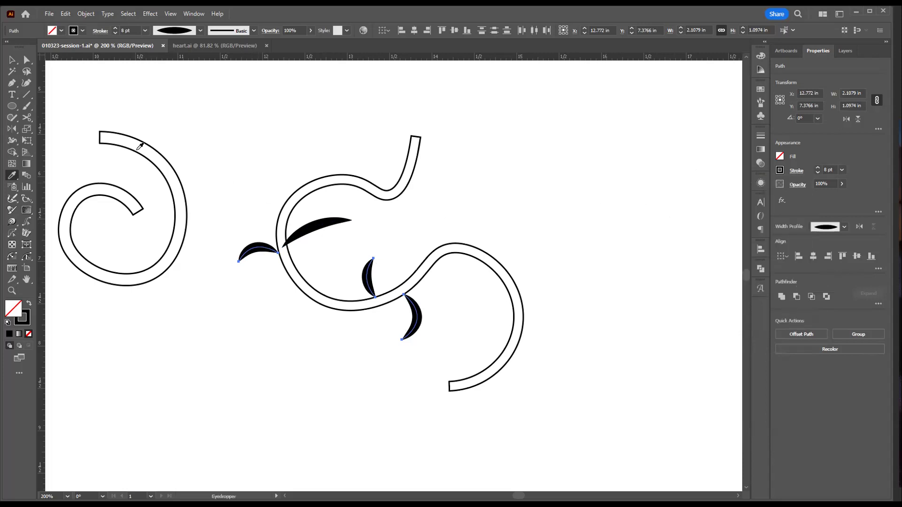
key("c")
key("v")
left_click(211, 201)
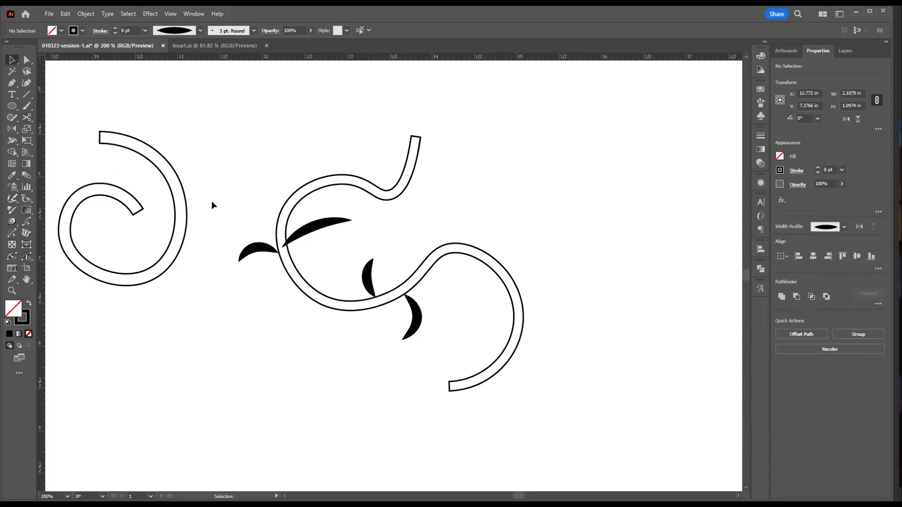
Pan over to the finished swirl-heart circle designs for comparison
left_click_drag(125, 180, 197, 217)
left_click_drag(141, 141, 424, 210)
left_click_drag(291, 211, 445, 344)
left_click_drag(457, 248, 529, 215)
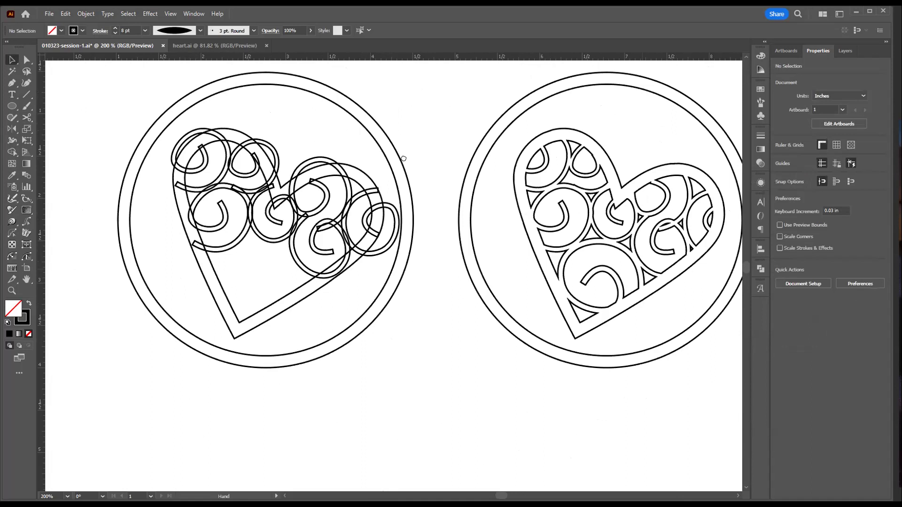
left_click_drag(404, 159, 380, 147)
left_click_drag(313, 165, 390, 231)
scroll(504, 242, "down", 7)
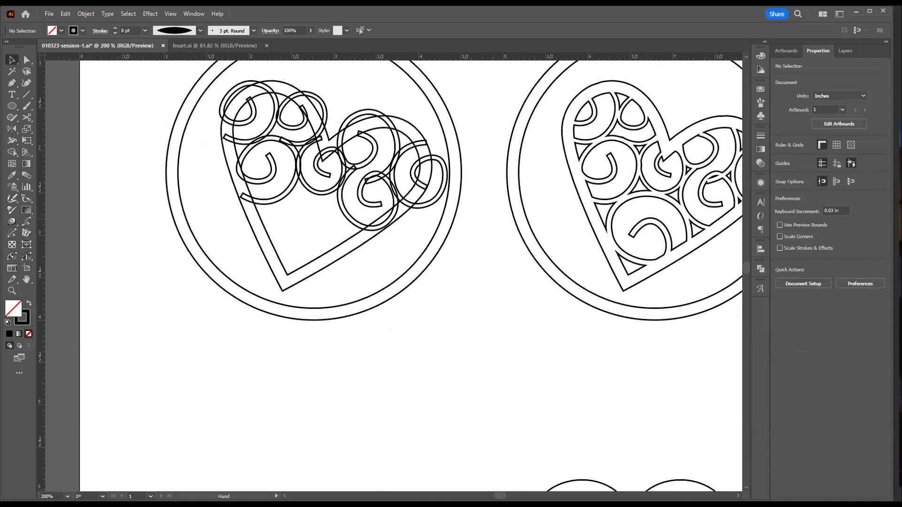
scroll(351, 254, "up", 8)
scroll(294, 218, "right", 4)
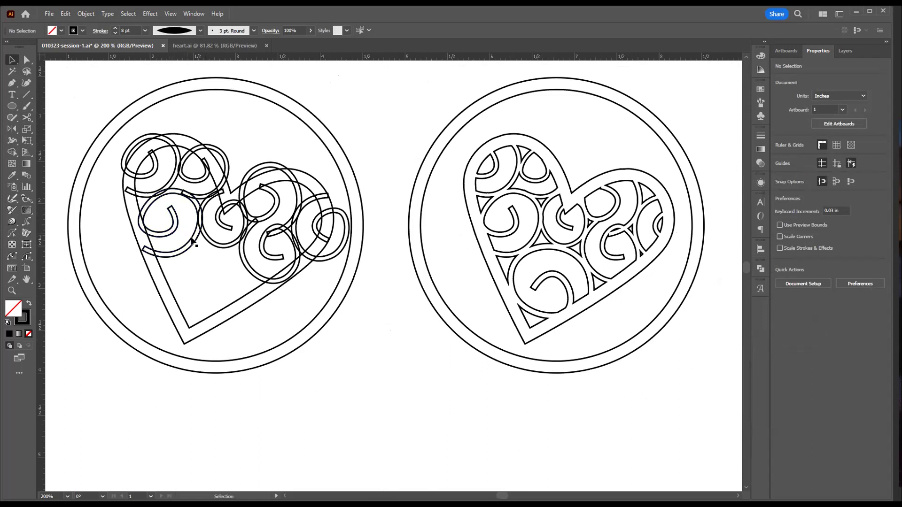
Nudge the left heart's G-shaped swirl to X 2.2787 in, Y 2.205 in, then pan back
mouse_move(190, 246)
left_mouse_down()
mouse_move(192, 265)
mouse_move(216, 261)
mouse_move(190, 245)
left_mouse_up()
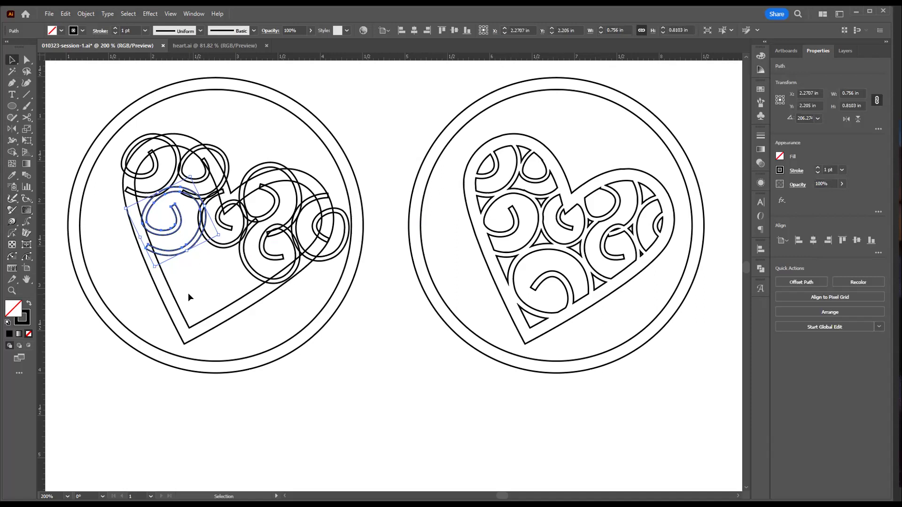
key("space")
left_click_drag(469, 432, 314, 212)
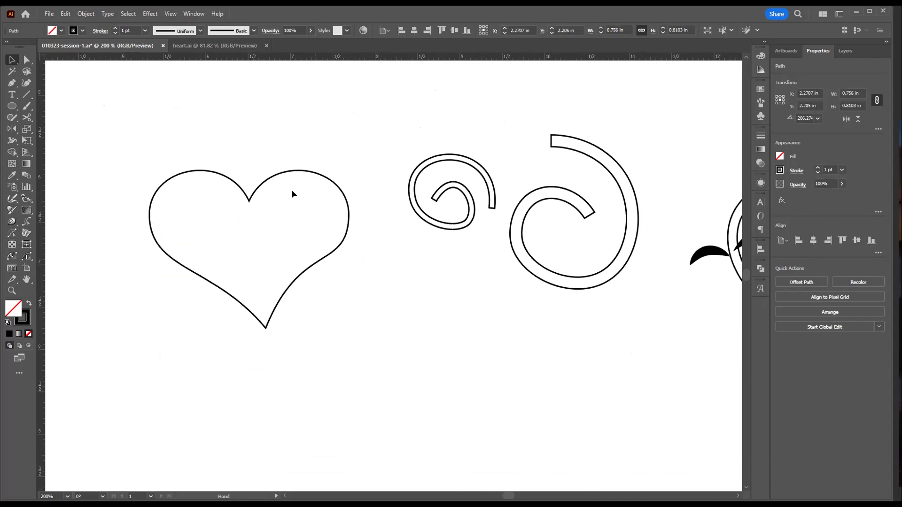
Select the plain heart shape and start an Offset Path on it
left_click(242, 233)
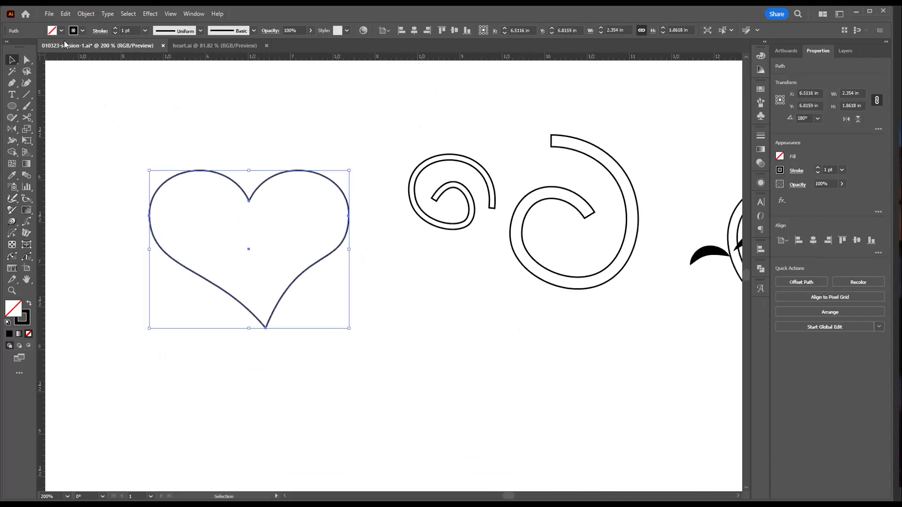
left_click(66, 18)
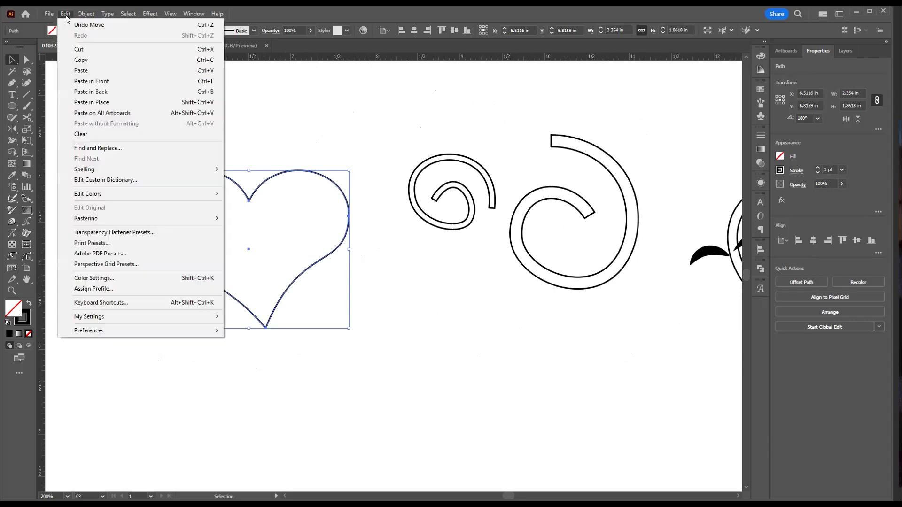
left_click(73, 14)
left_click(81, 14)
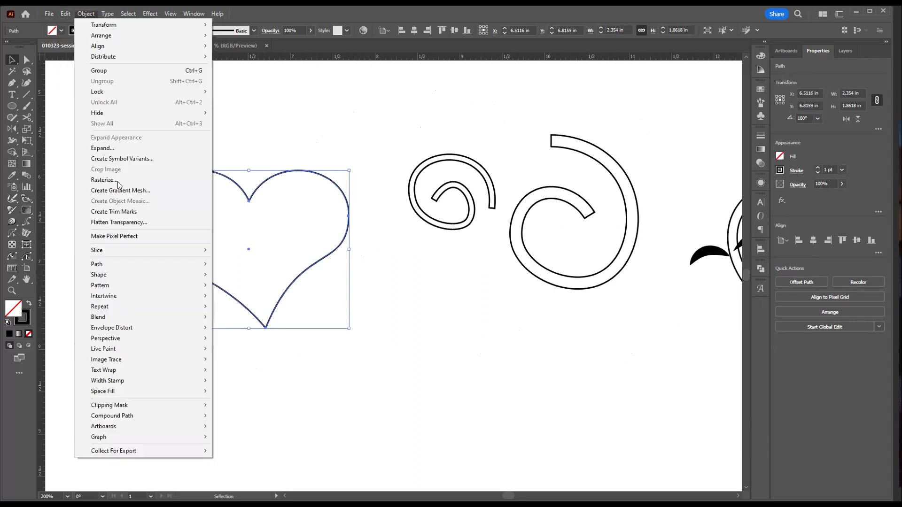
mouse_move(127, 265)
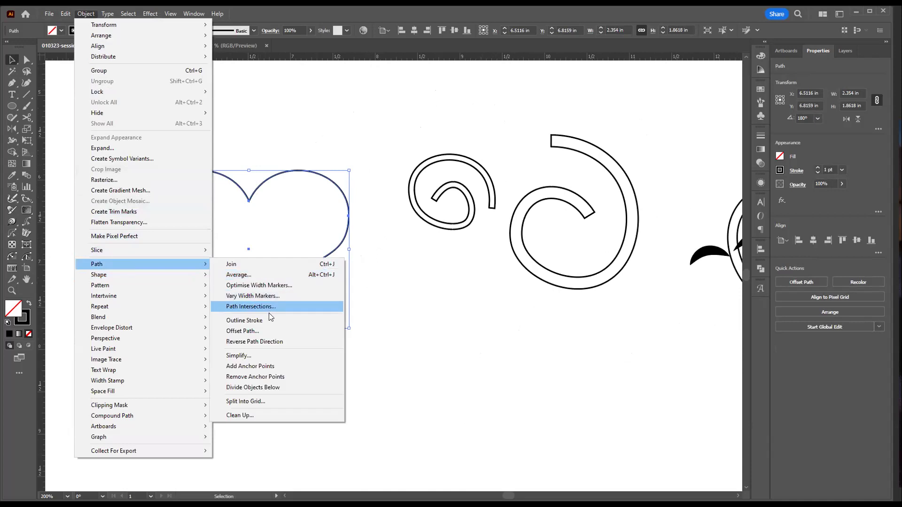
left_click(266, 330)
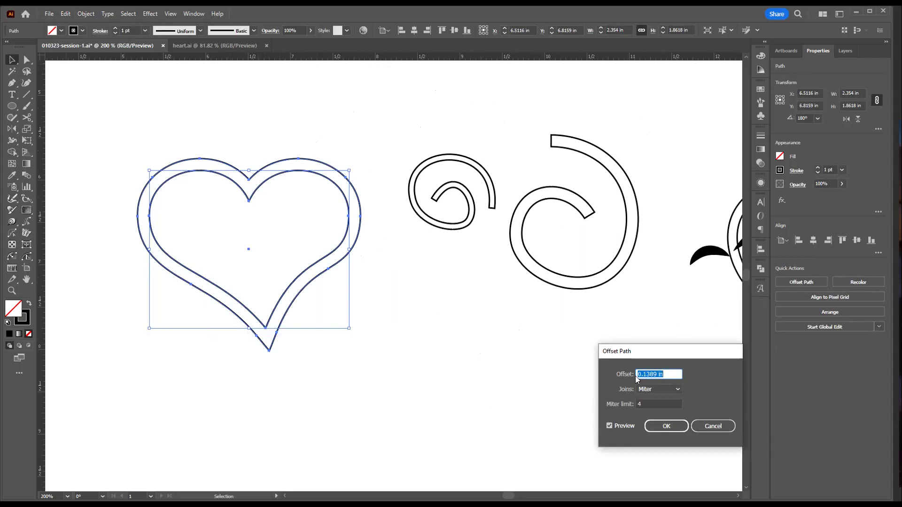
Set the offset to -0.12 in with miter joins and confirm the inner outline
left_click_drag(637, 374, 672, 374)
left_click(656, 374)
key("shift+End")
key("ctrl+a")
type(".12")
type("-")
key("Tab")
key("Tab")
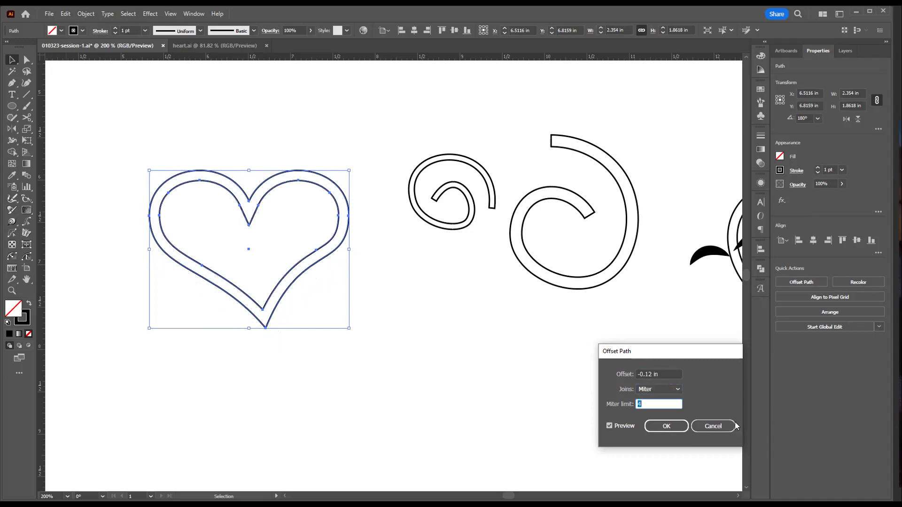
left_click(670, 429)
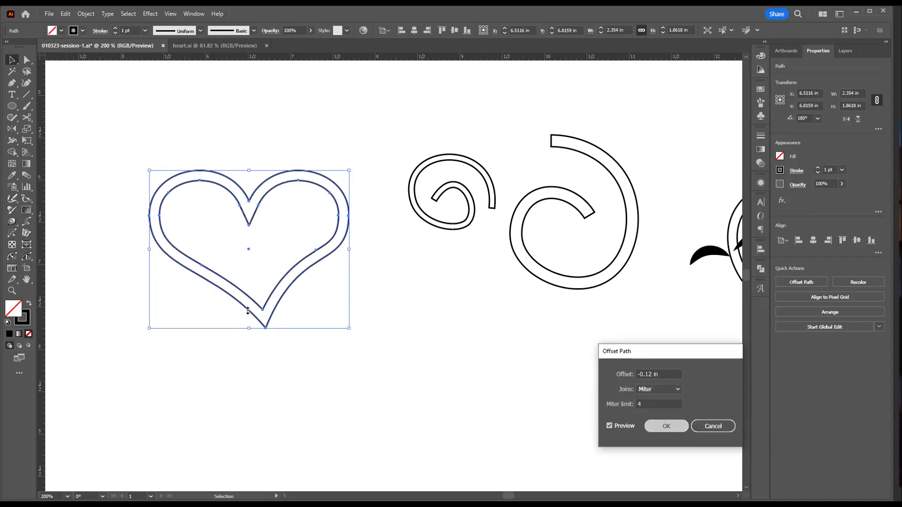
left_click(357, 334)
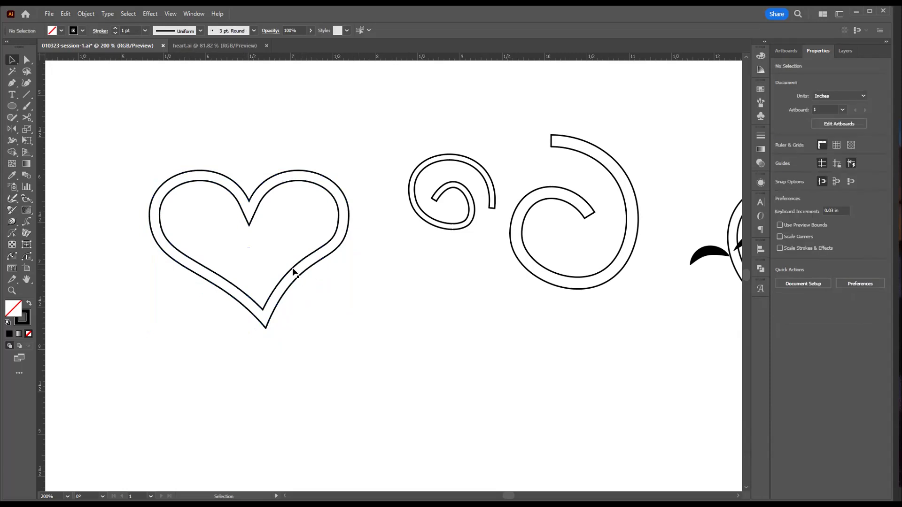
Pull the inner heart out to check it, then restore it and select both heart outlines
left_click_drag(294, 269, 388, 403)
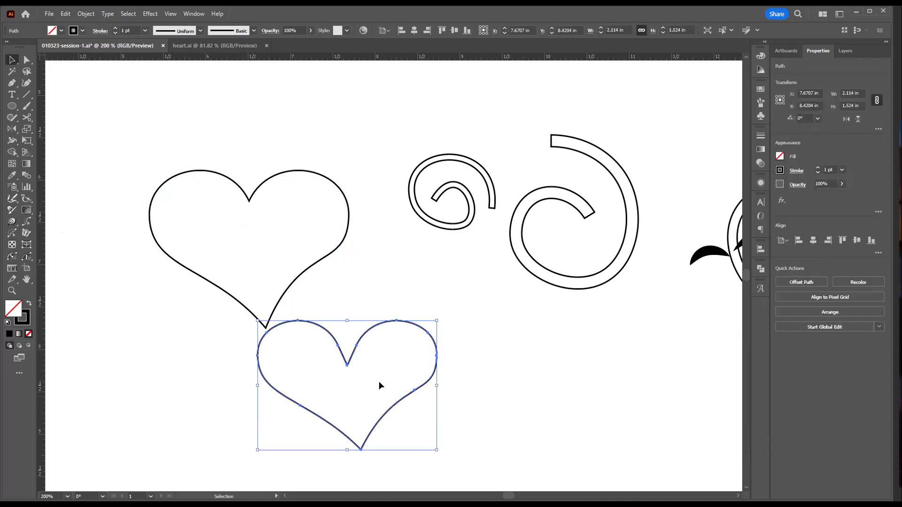
key("a")
key("ctrl+z")
key("v")
left_click(321, 308)
key("ctrl+z")
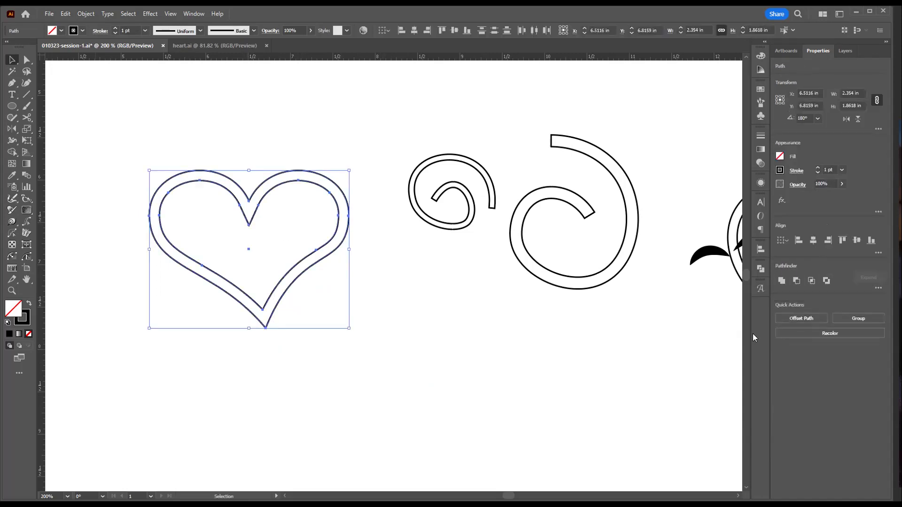
Apply Minus Front to form a hollow heart frame and move it to X 6.6196 in, Y 6.1626 in
left_click(797, 280)
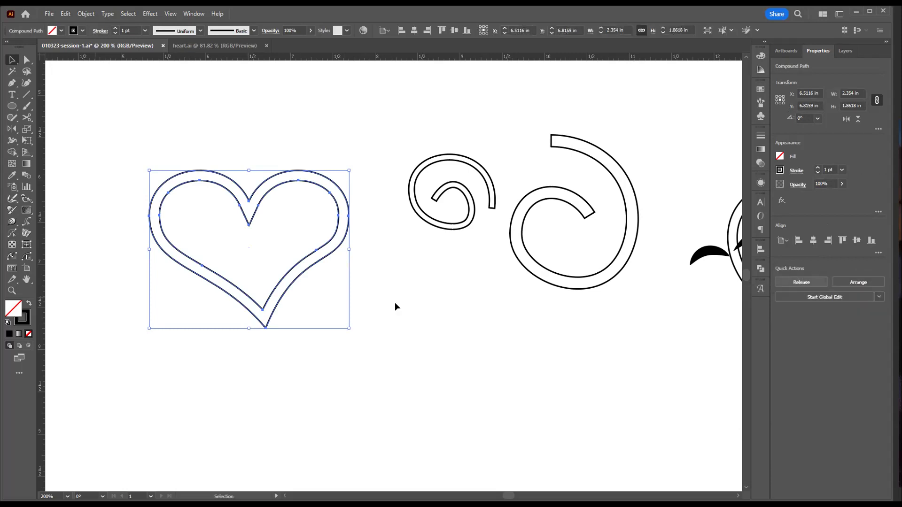
left_click(397, 286)
left_click(319, 262)
left_click_drag(325, 313, 328, 205)
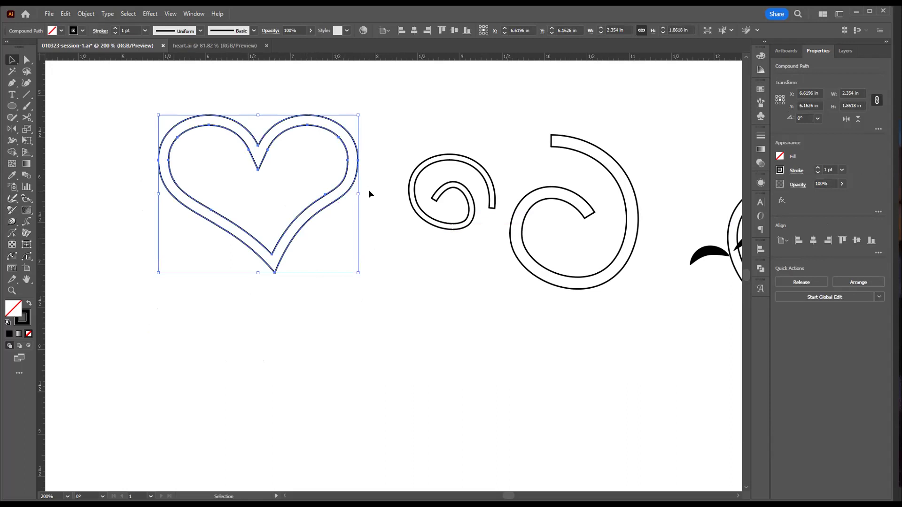
Shift the hollow heart frame left to X 4.4736 in and bring the small spiral beside it
key("z")
left_click(312, 186, "alt")
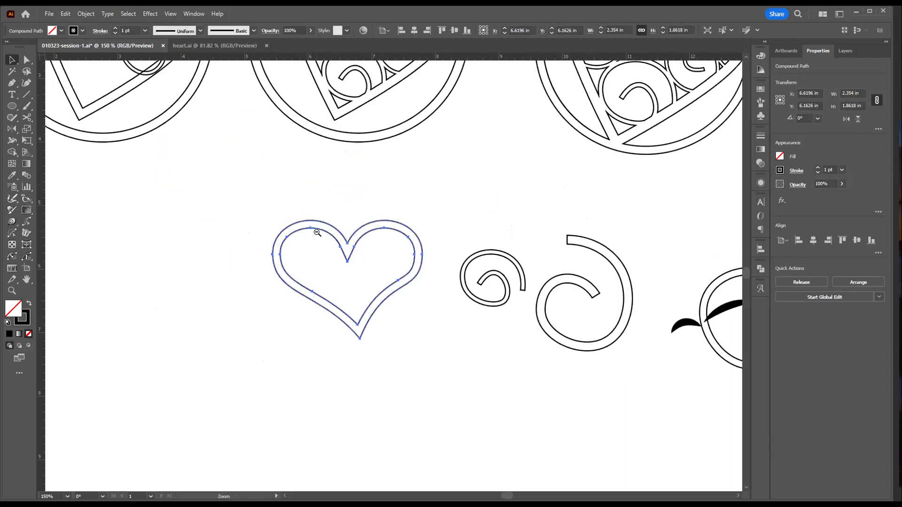
left_click(317, 232, "alt")
left_click(357, 261, "alt")
key("v")
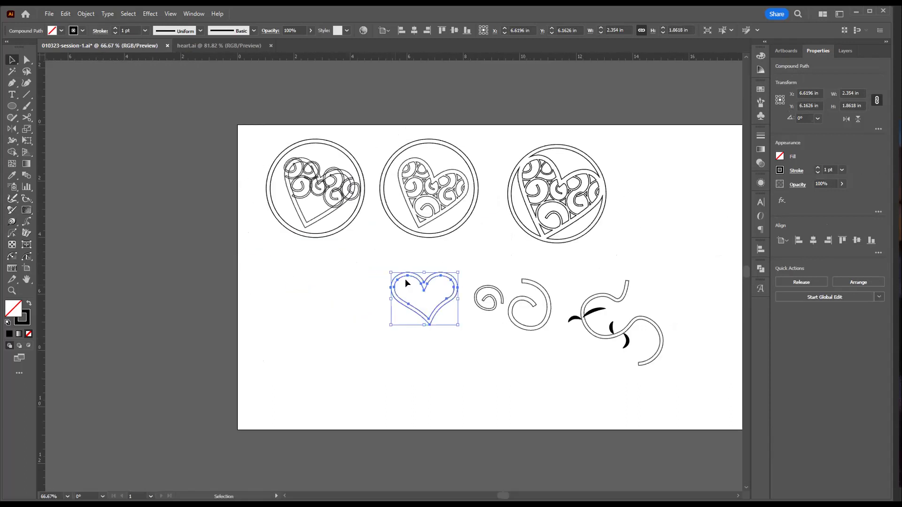
left_click_drag(409, 275, 349, 275)
left_click_drag(494, 310, 473, 308)
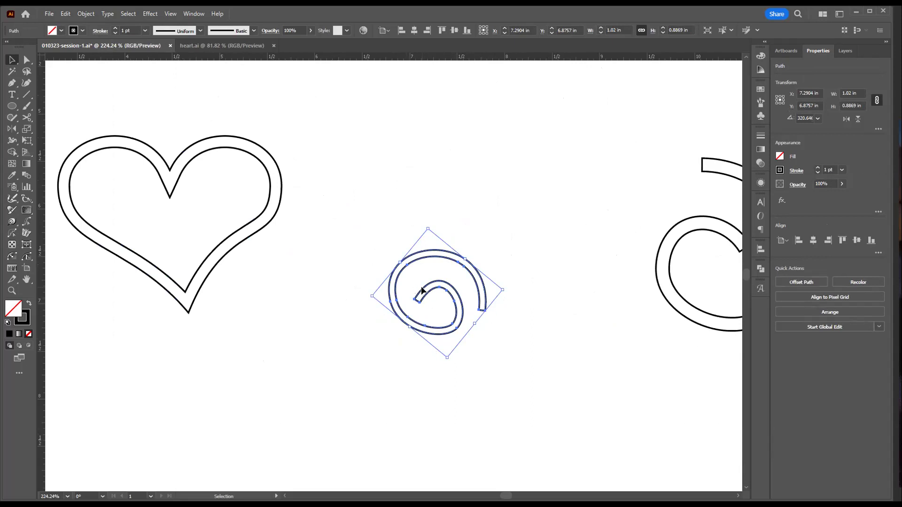
Place the small spiral inside the heart's right lobe and scale it down to fit
left_click_drag(421, 290, 214, 189)
left_click_drag(217, 128, 251, 183)
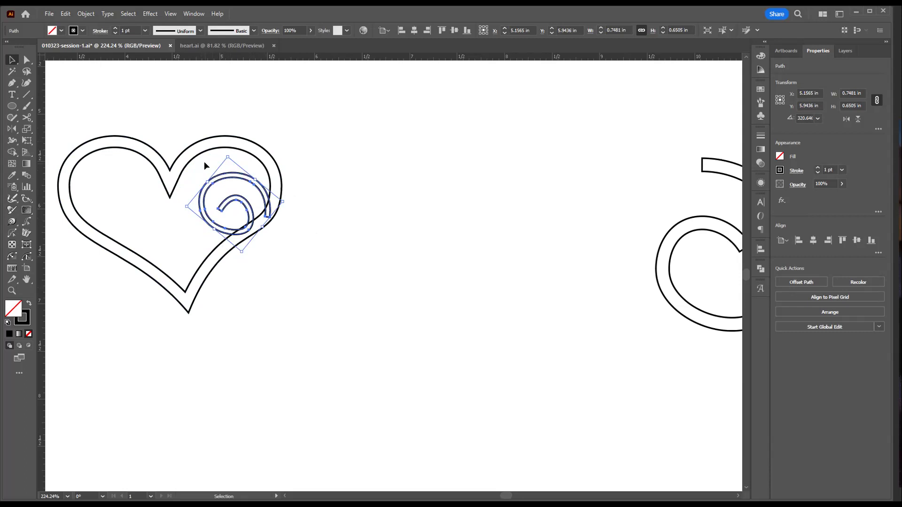
left_click(269, 246)
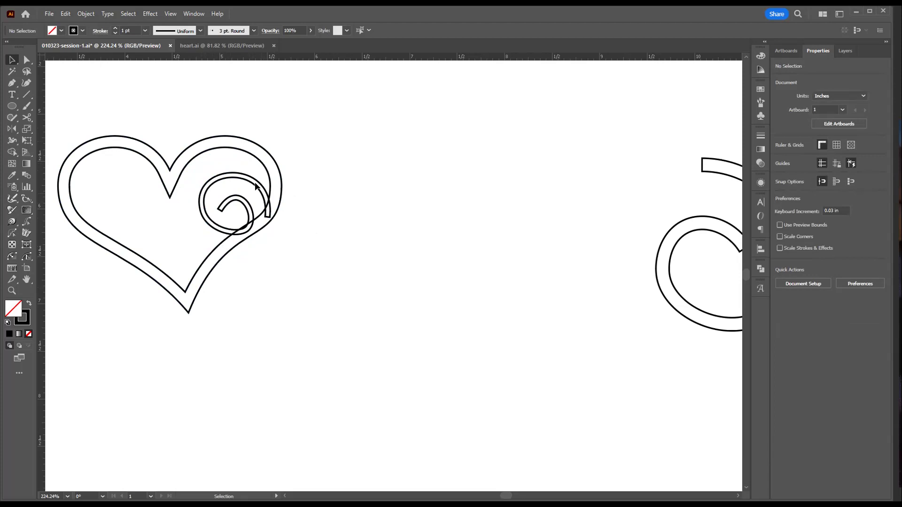
left_click(231, 197)
key("a")
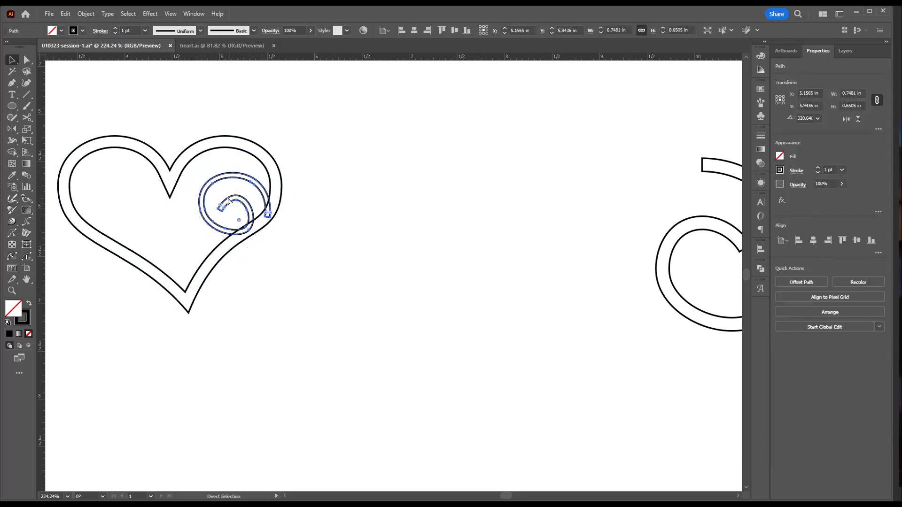
key("v")
Copy the swirl to the right of the heart, then unite the heart and inner swirl with Pathfinder
left_click(227, 181)
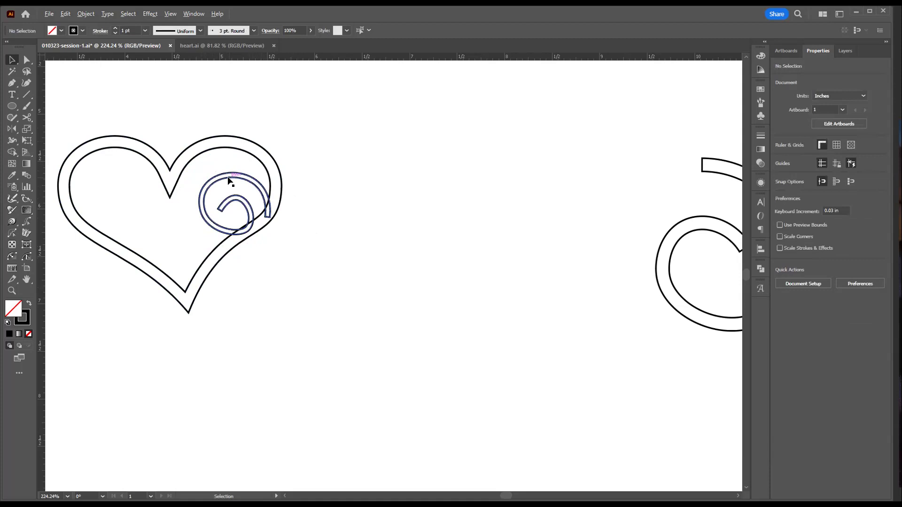
left_click(230, 181)
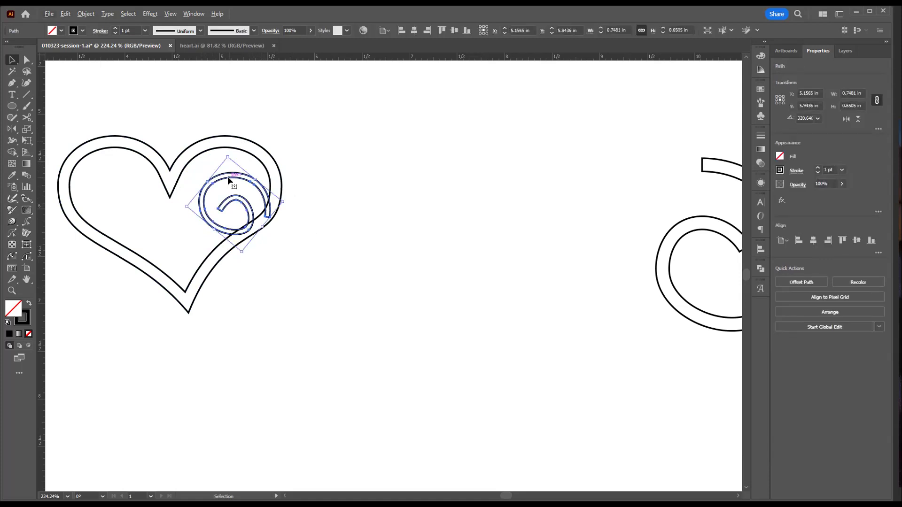
left_click_drag(232, 177, 529, 205)
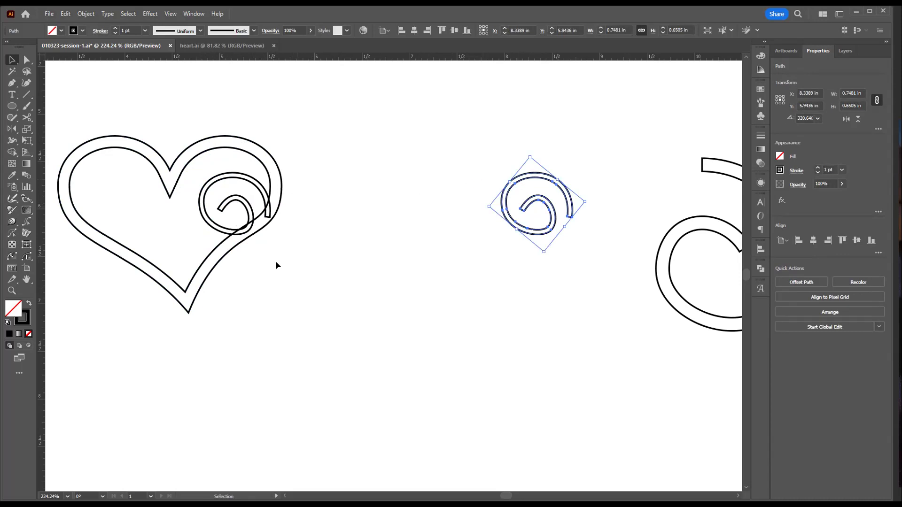
left_click_drag(224, 216, 225, 217)
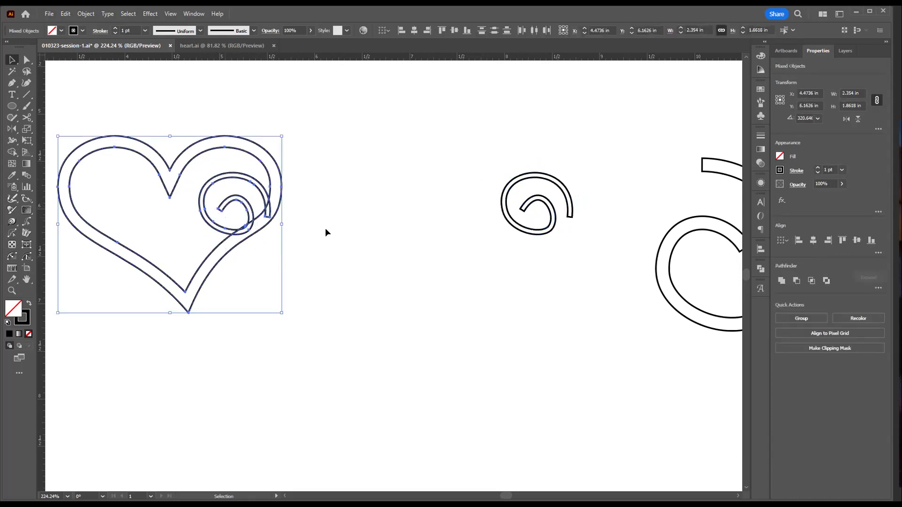
left_click(782, 281)
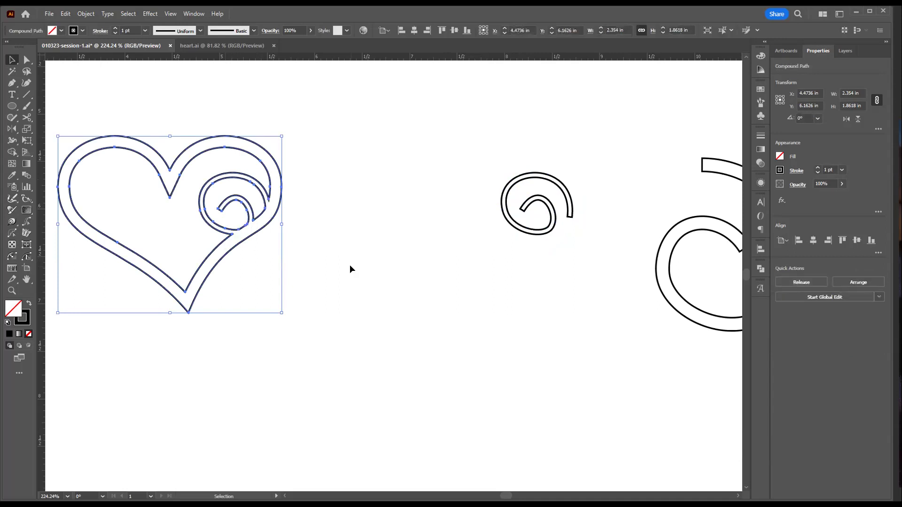
left_click(280, 357)
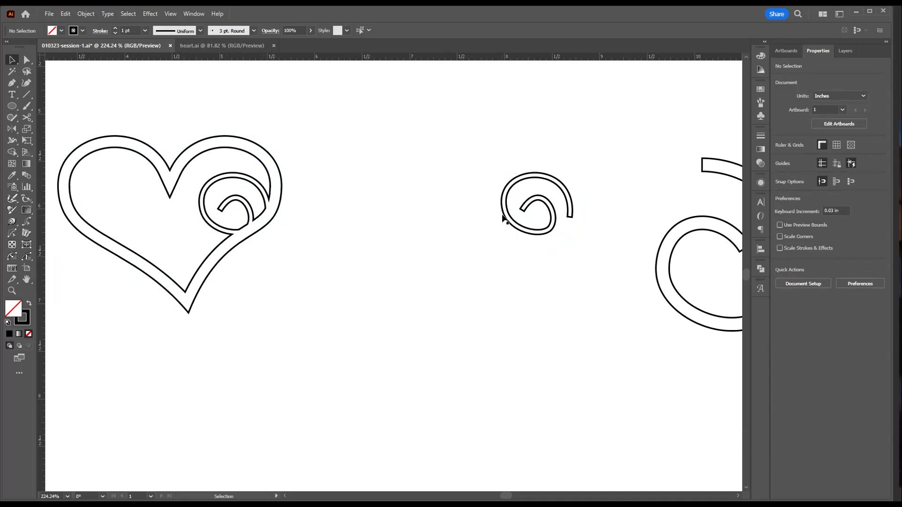
left_click_drag(502, 219, 140, 258)
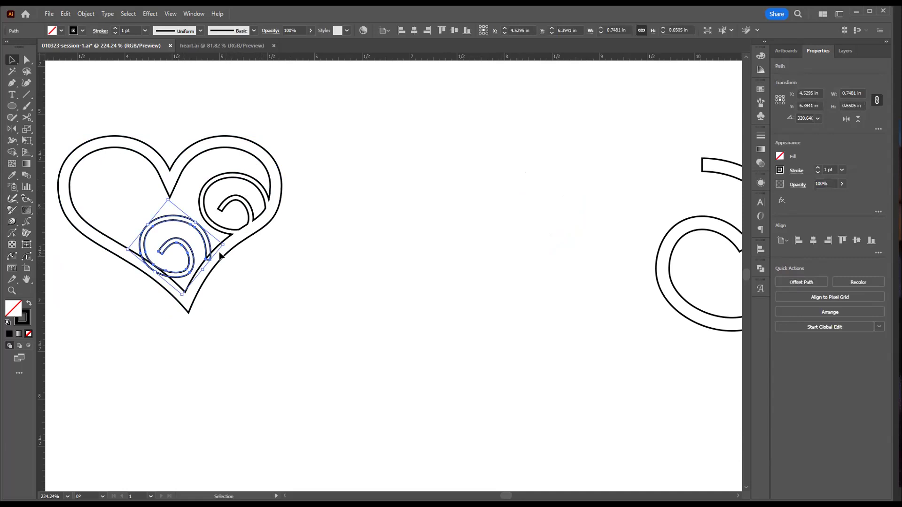
key("ctrl+z")
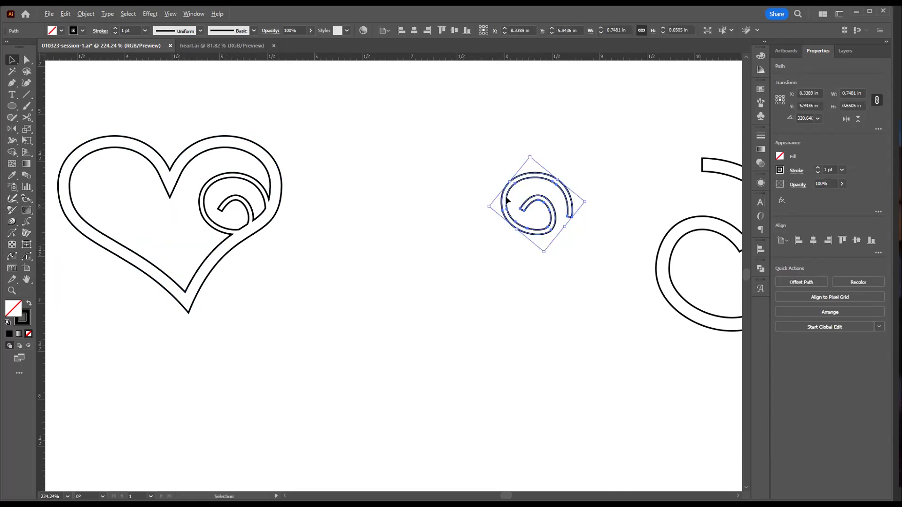
left_click_drag(506, 201, 113, 212)
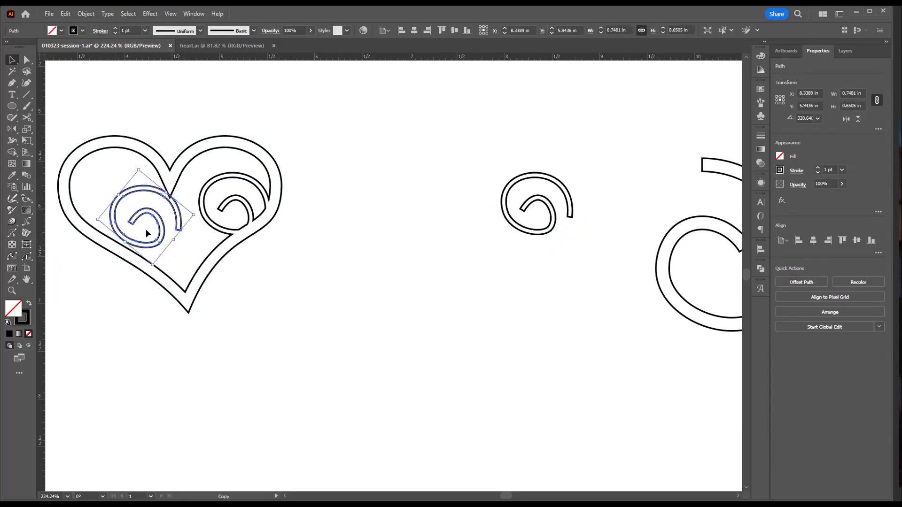
Enlarge the swirl copy and position it across the heart's left side
left_click(194, 216)
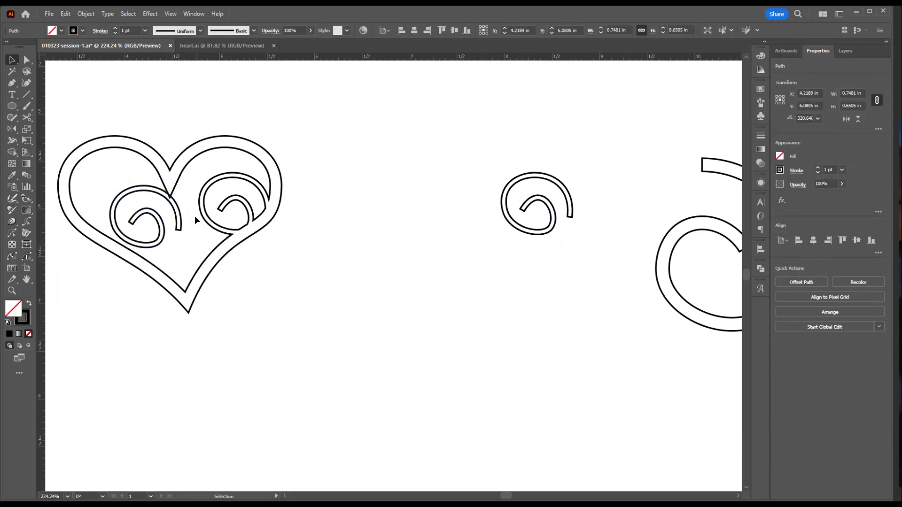
left_click(159, 242)
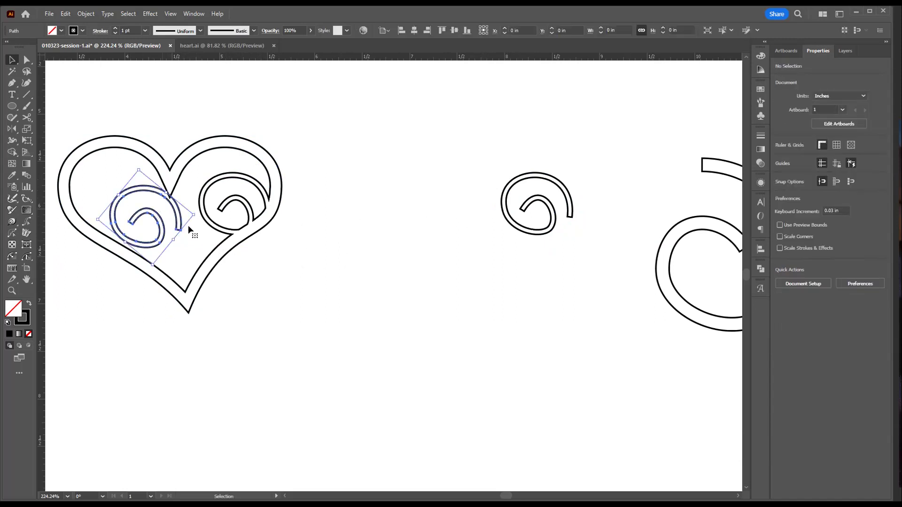
left_click_drag(193, 214, 240, 199)
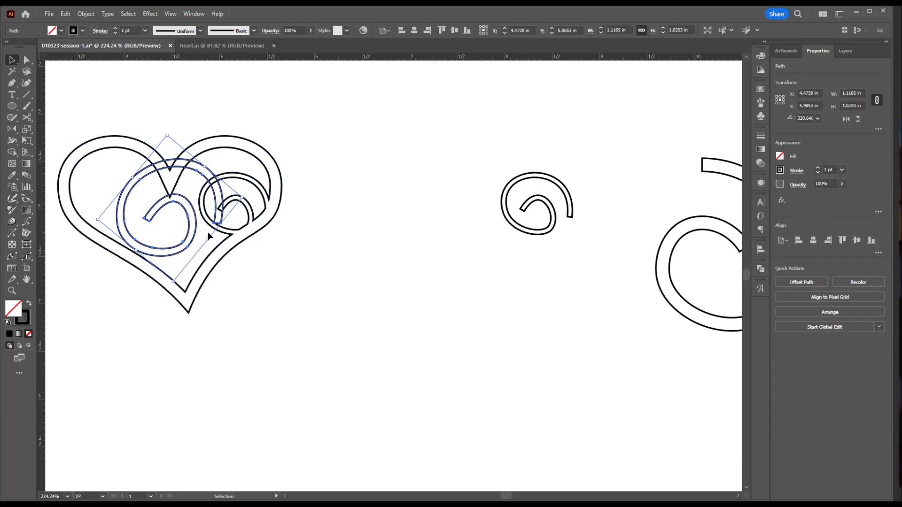
left_click_drag(196, 222, 203, 240)
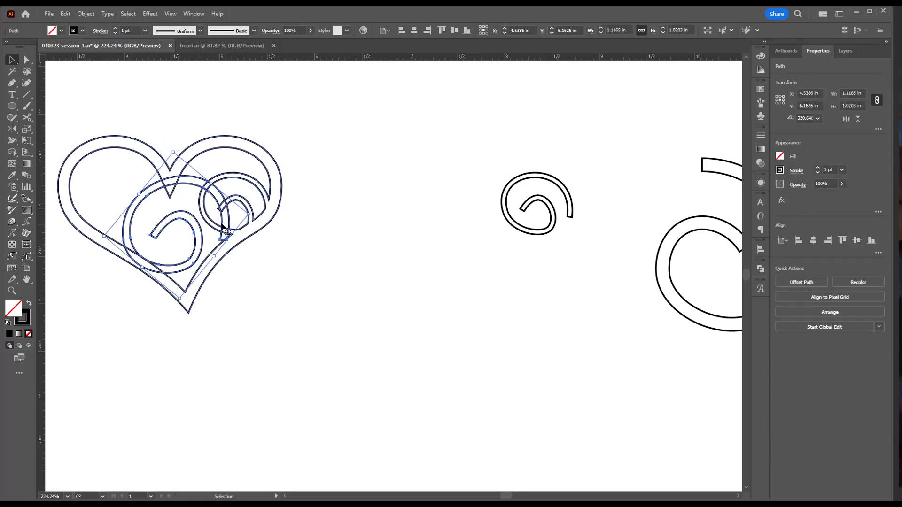
left_click_drag(222, 224, 223, 230)
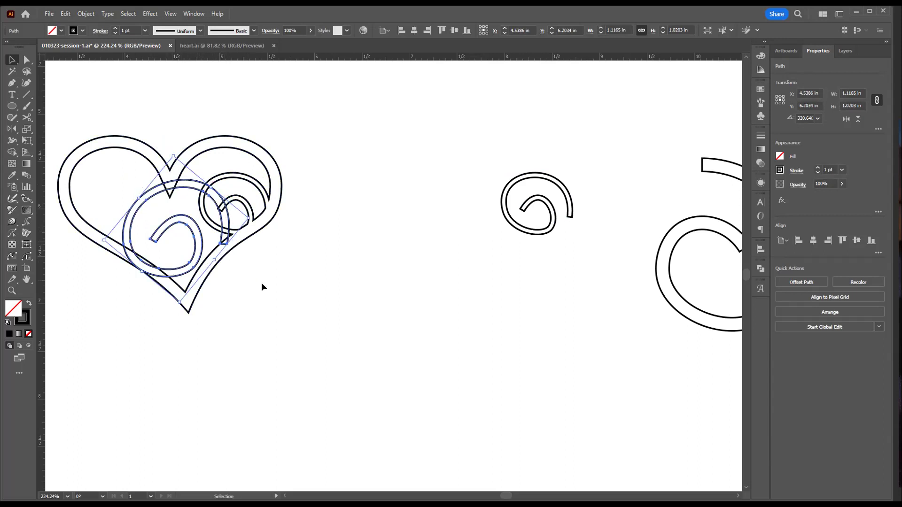
Select the heart with the new swirl and unite them with Pathfinder
left_click_drag(235, 236, 225, 232)
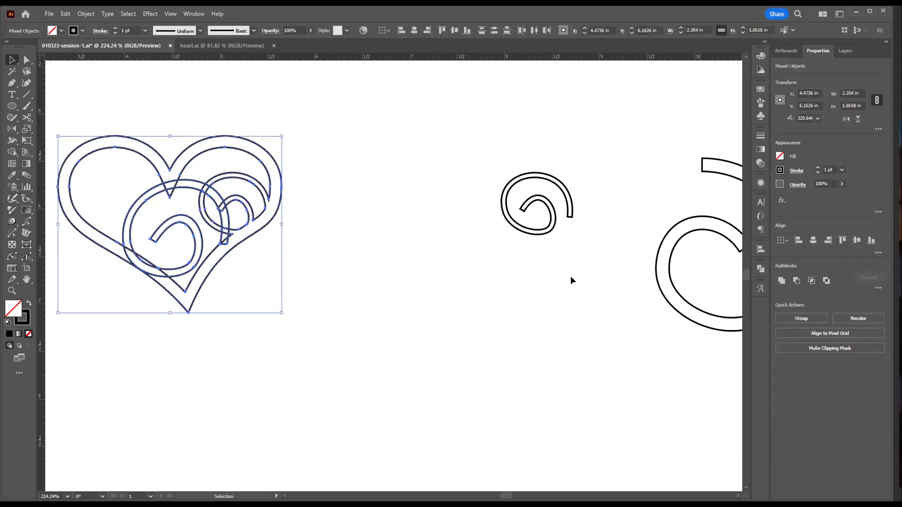
left_click(777, 280)
left_click(348, 317)
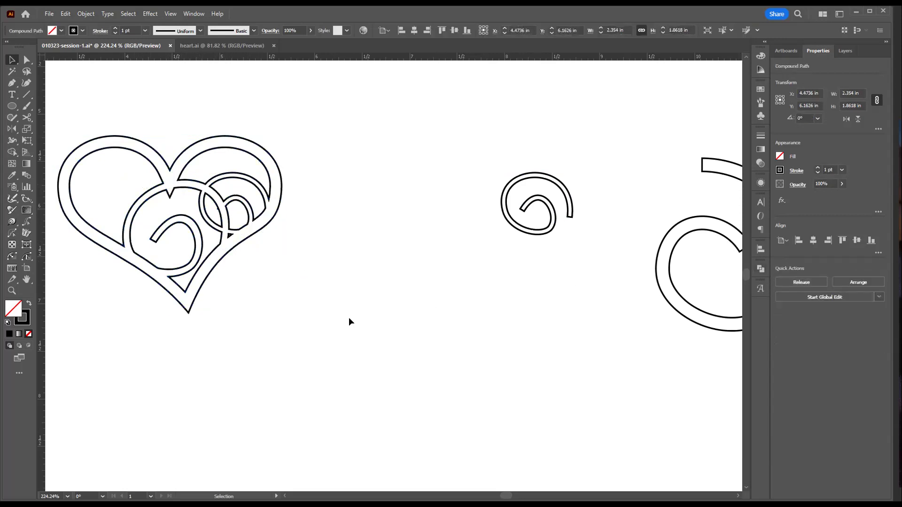
Zoom in on the inner-curve notch, delete its anchors, and rejoin the path with Ctrl+J
key("z")
left_click_drag(261, 243, 443, 300)
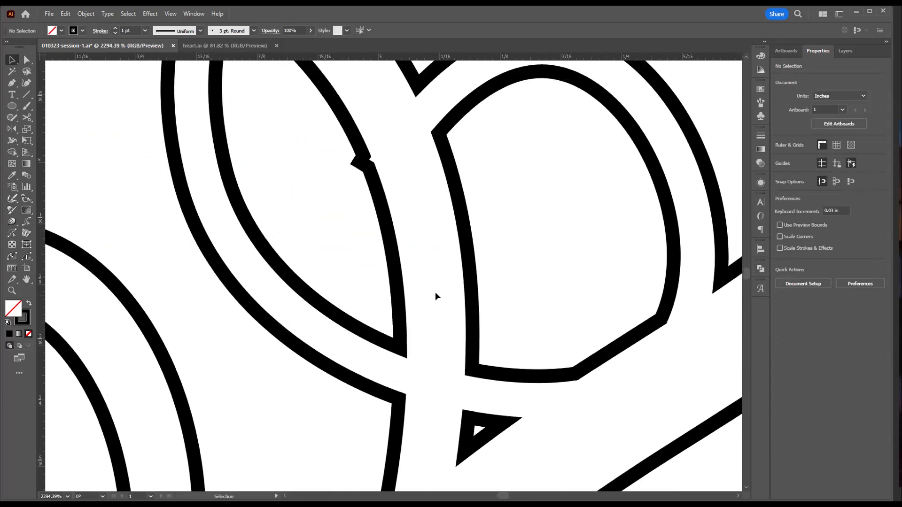
key("a")
left_click_drag(335, 145, 392, 220)
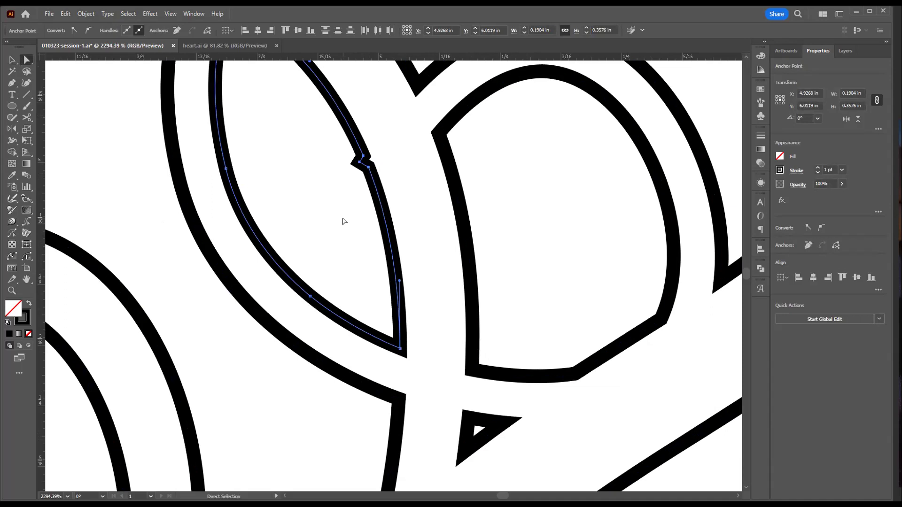
left_click(337, 145)
left_click(346, 184)
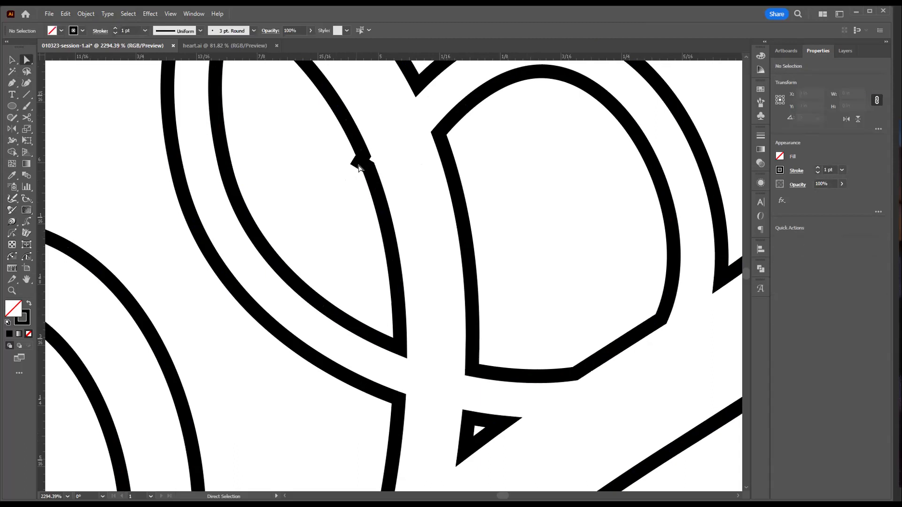
left_click(360, 165)
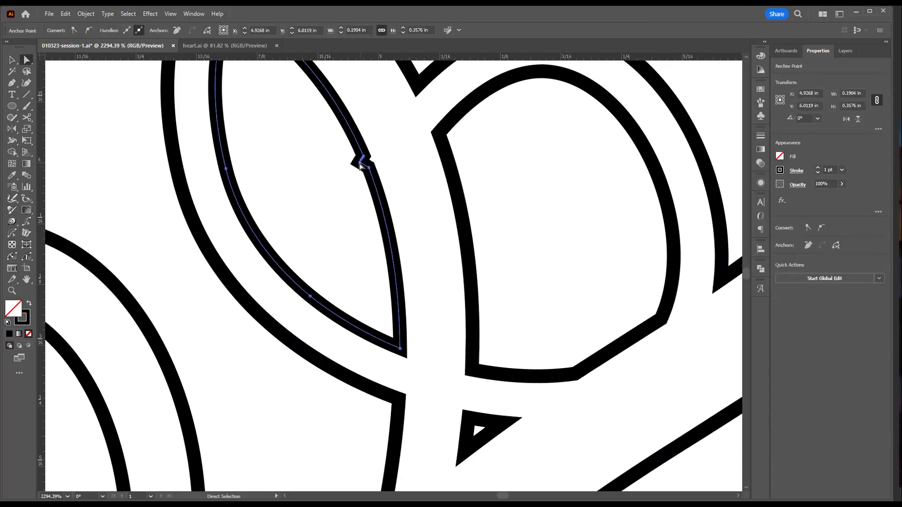
left_click(361, 160, "shift")
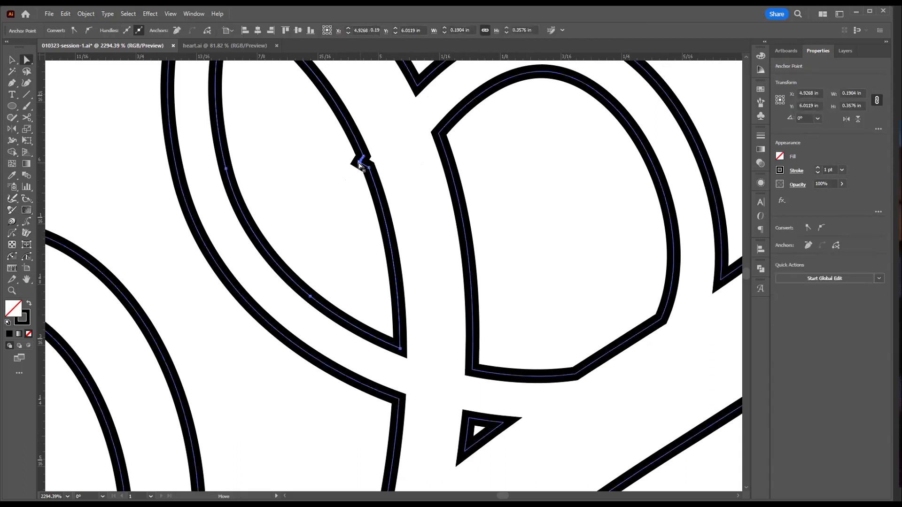
key("Delete")
left_click(374, 174)
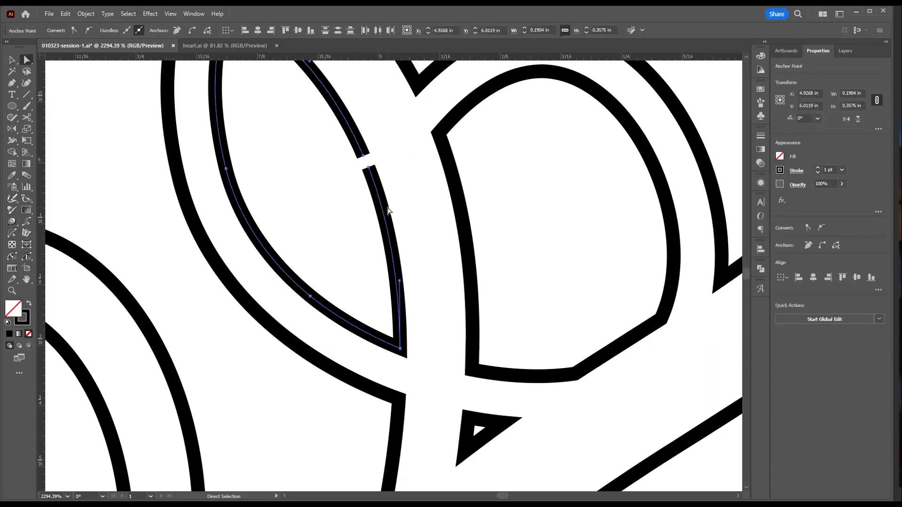
key("ctrl+j")
Delete the notch segment on the leaf-shaped path and join its open ends
left_click_drag(353, 187, 379, 237)
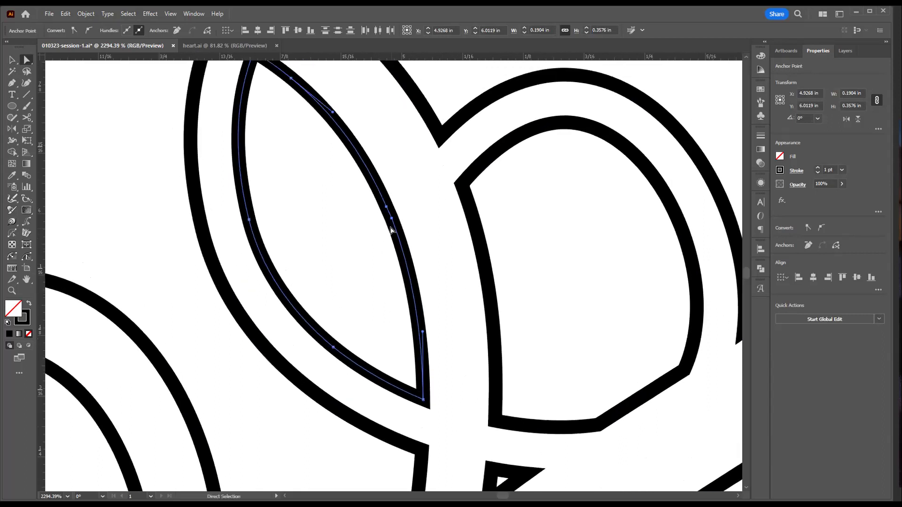
key("ctrl")
key("Delete")
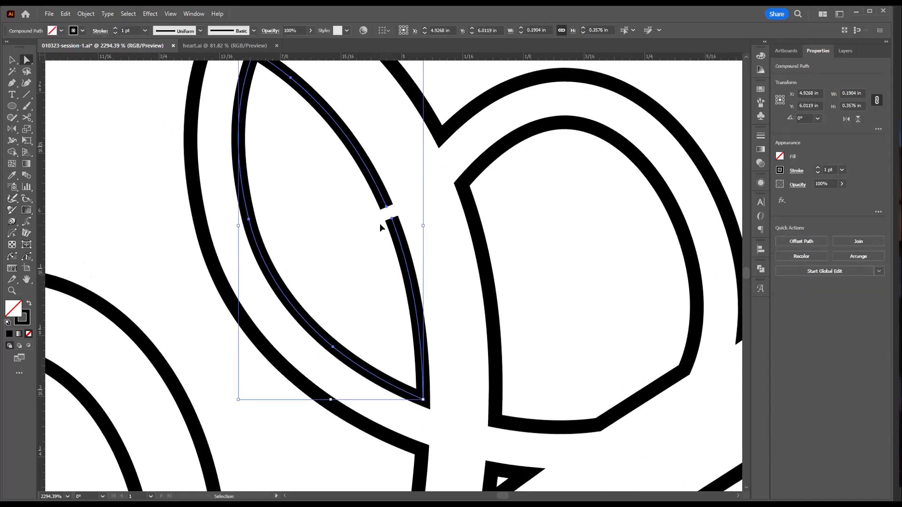
key("ctrl+j")
left_click(380, 228)
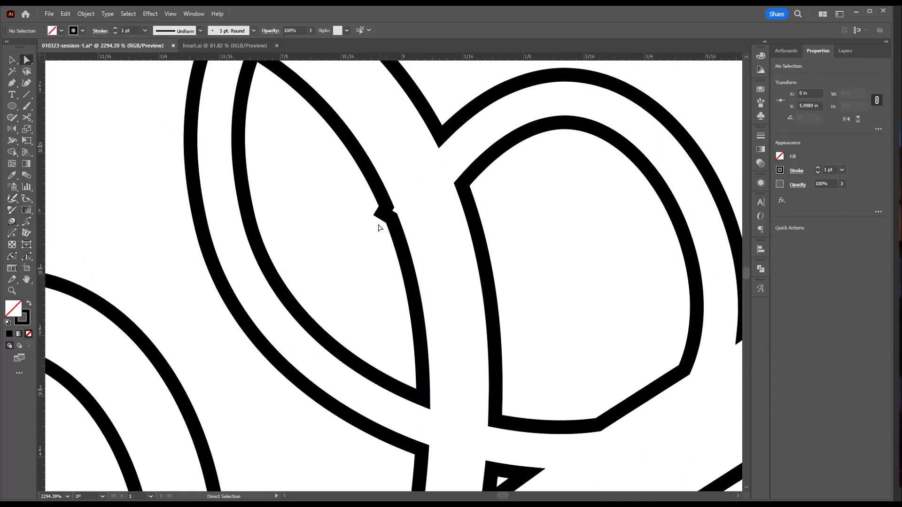
left_click_drag(355, 197, 409, 229)
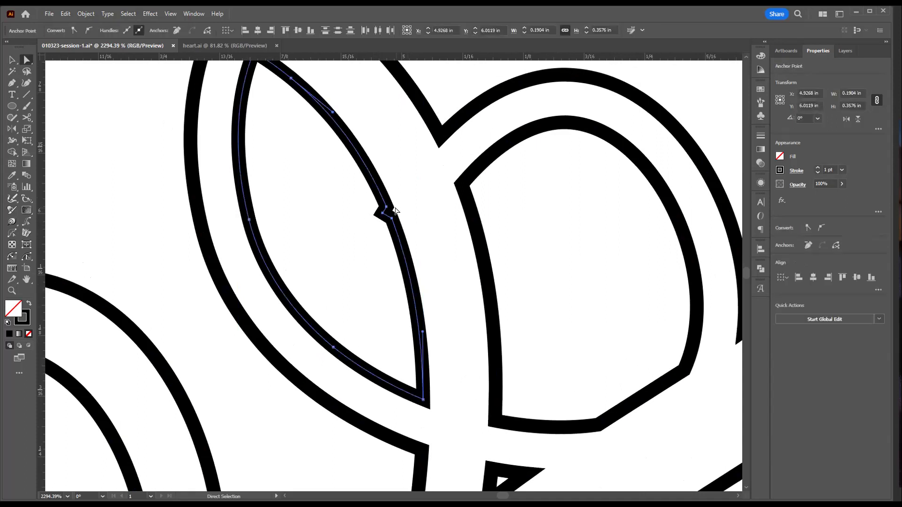
Remove the notch's anchor points with the Delete Anchor Point tool, undoing the last removal
key("p")
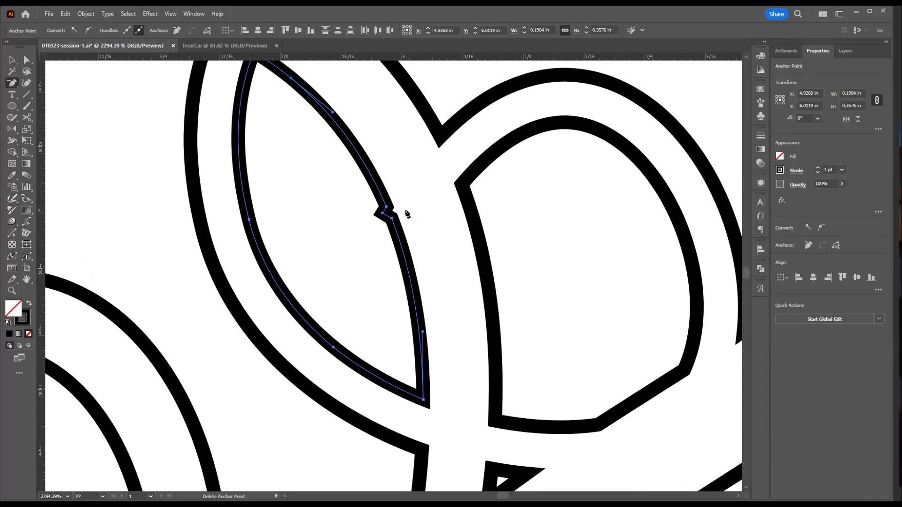
left_click(382, 214)
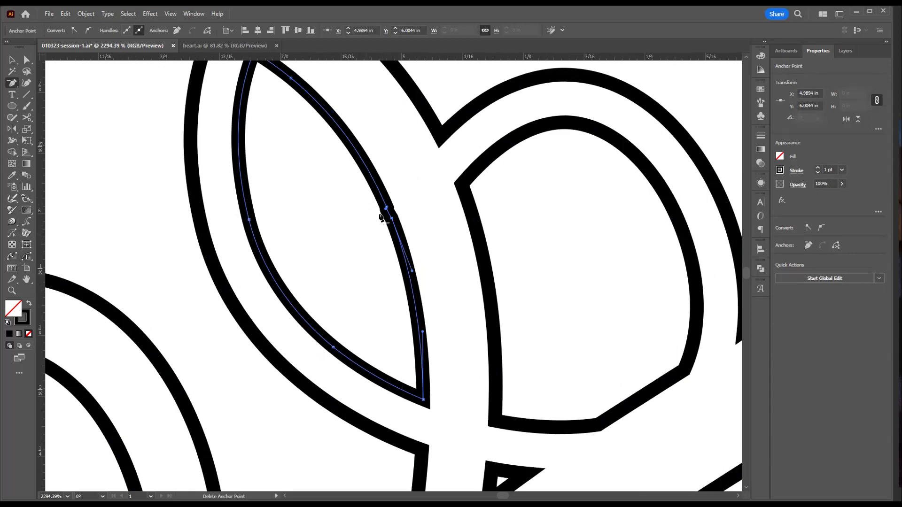
left_click(386, 208)
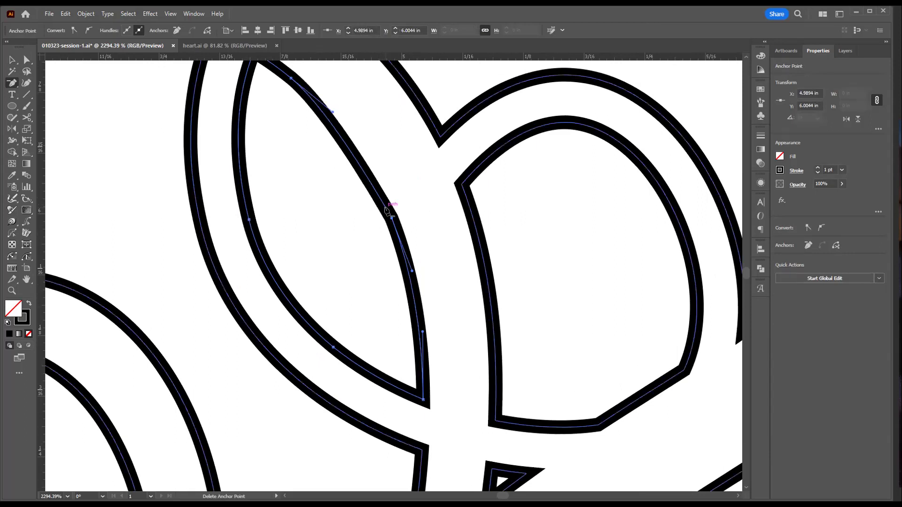
left_click(386, 231, "ctrl")
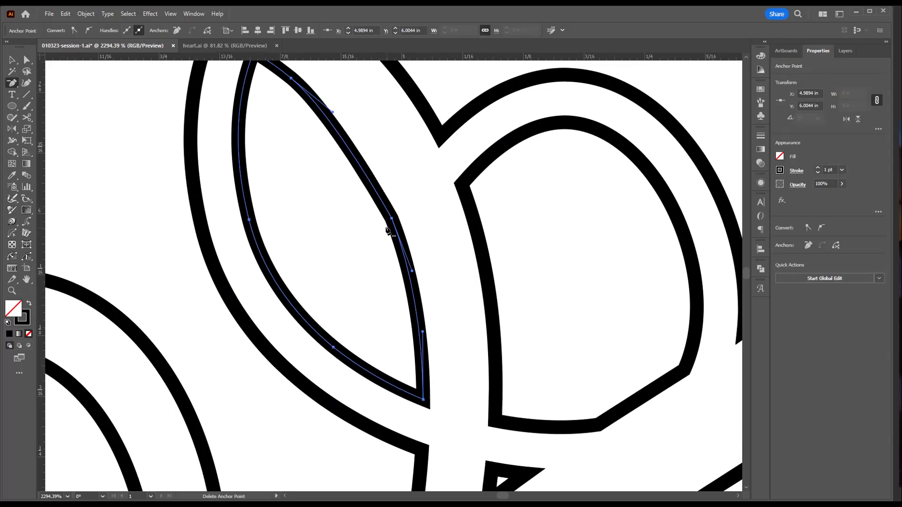
left_click(391, 219)
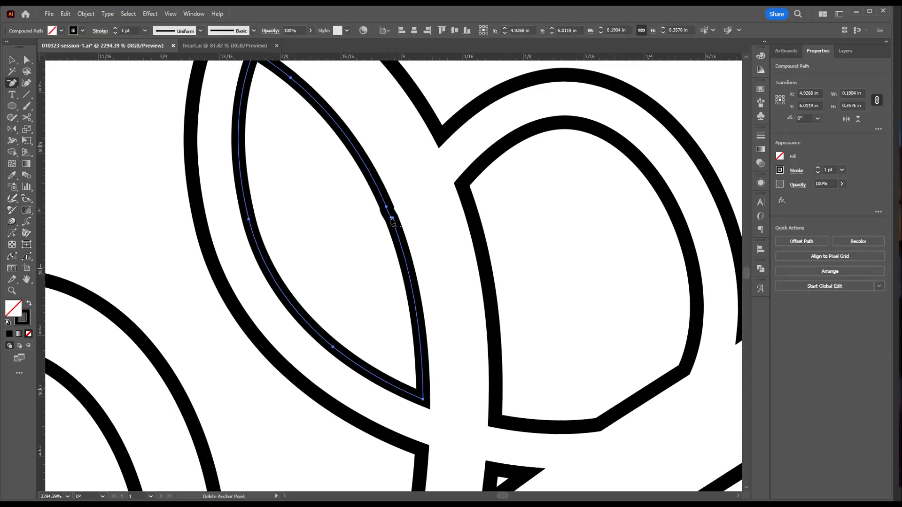
left_click(391, 219, "ctrl")
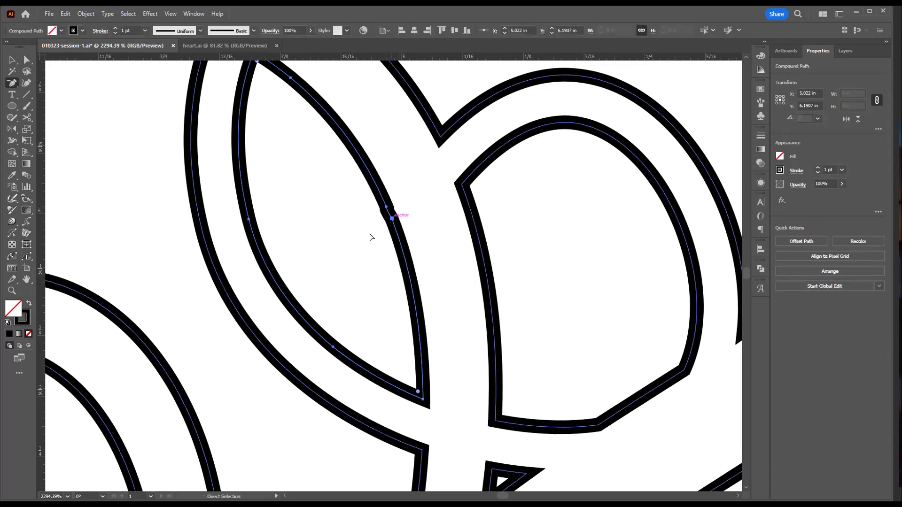
key("ctrl+z")
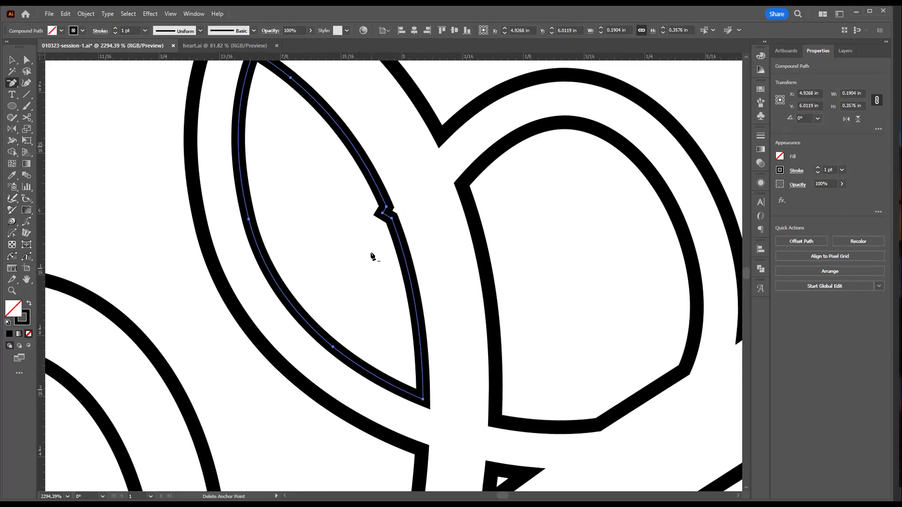
Select the notch anchor on the leaf path and drag it to reshape the curve
key("a")
left_click_drag(366, 205, 388, 241)
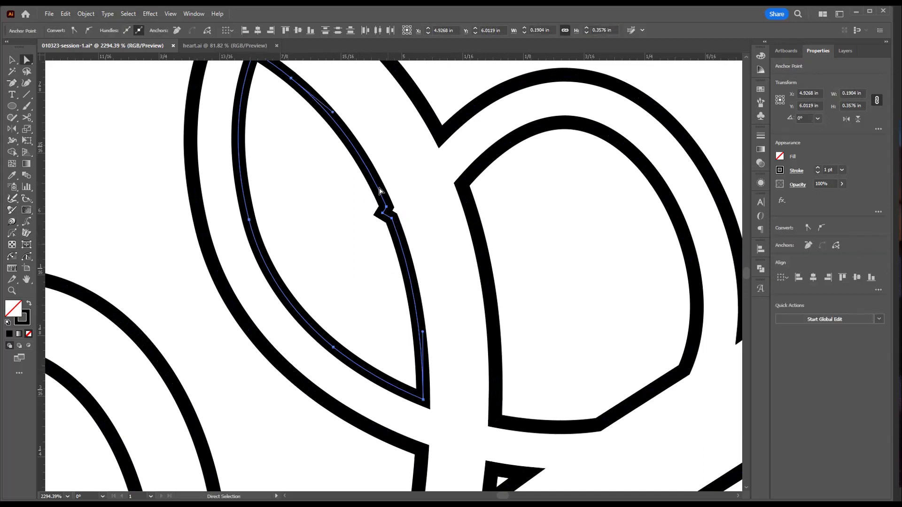
left_click(386, 208)
left_click_drag(386, 208, 305, 92)
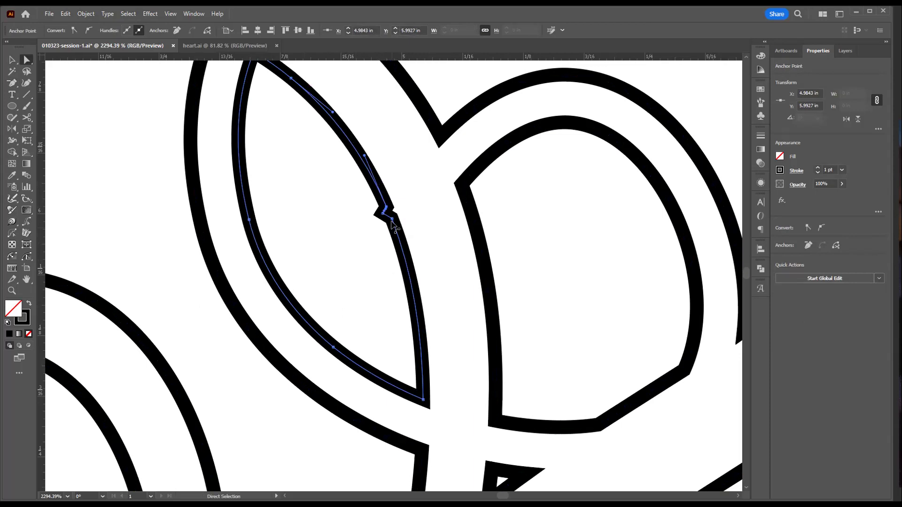
left_click(392, 220)
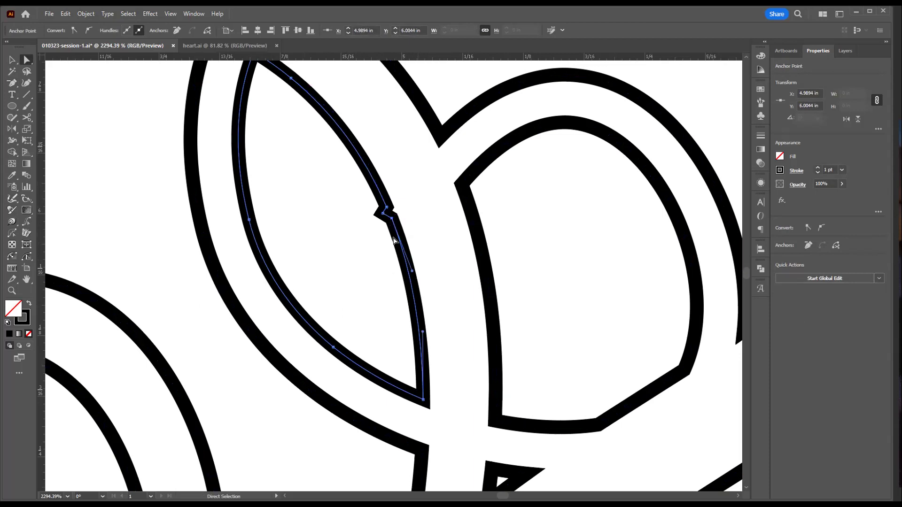
left_click(366, 247)
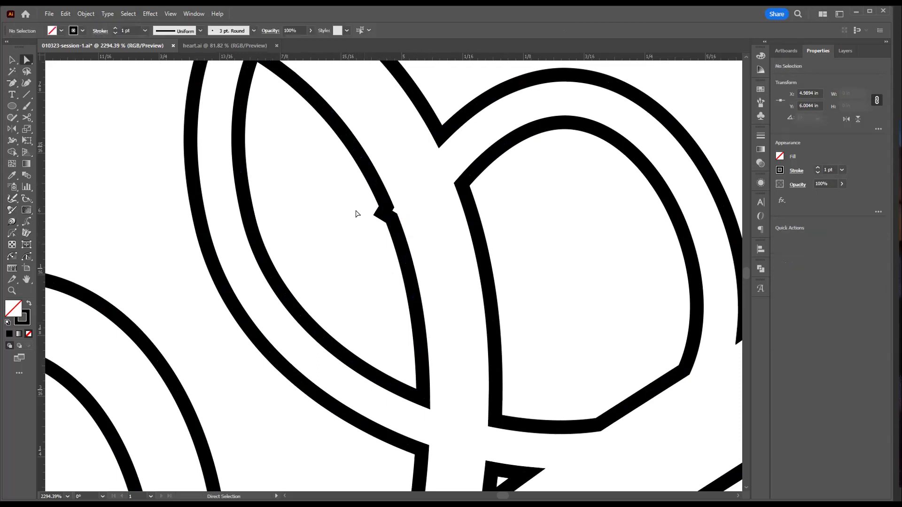
Delete the anchors forming the notch, leaving a gap in the leaf path
left_click_drag(378, 208, 386, 227)
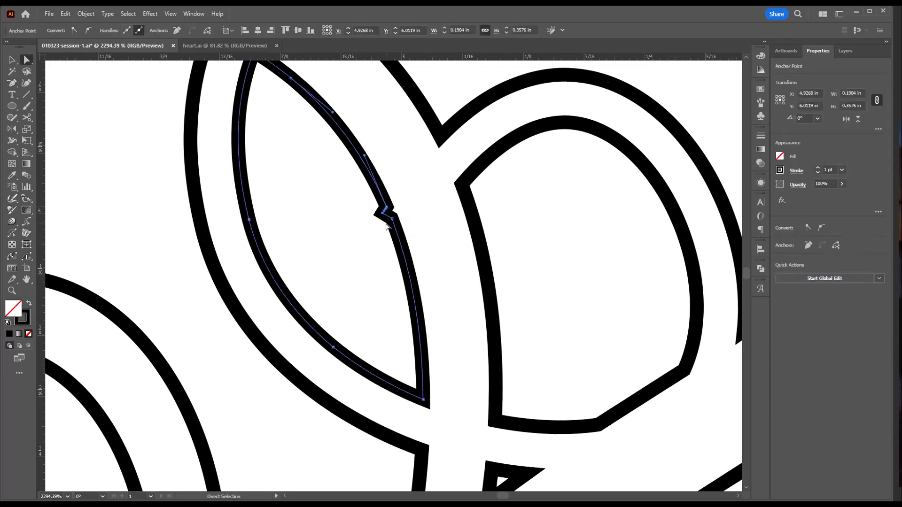
key("Delete")
key("ctrl")
key("ctrl+j")
left_click(365, 216)
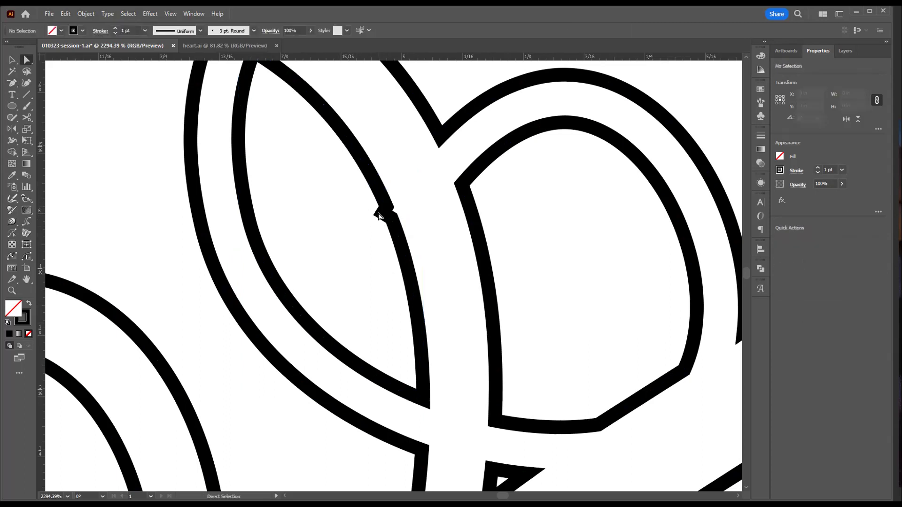
left_click(383, 216)
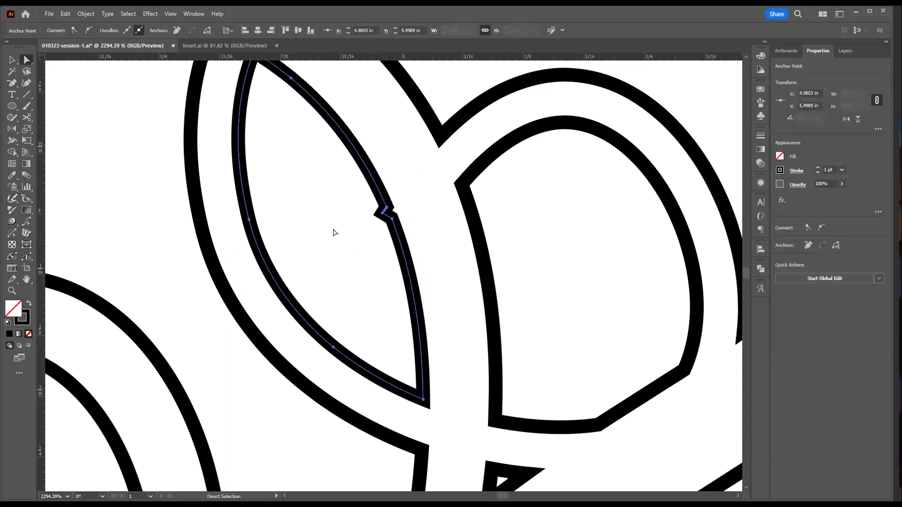
key("Delete")
Join the gap's two open endpoints so the leaf path closes smoothly
left_click_drag(353, 199, 415, 229)
key("ctrl")
key("ctrl+j")
left_click(364, 264)
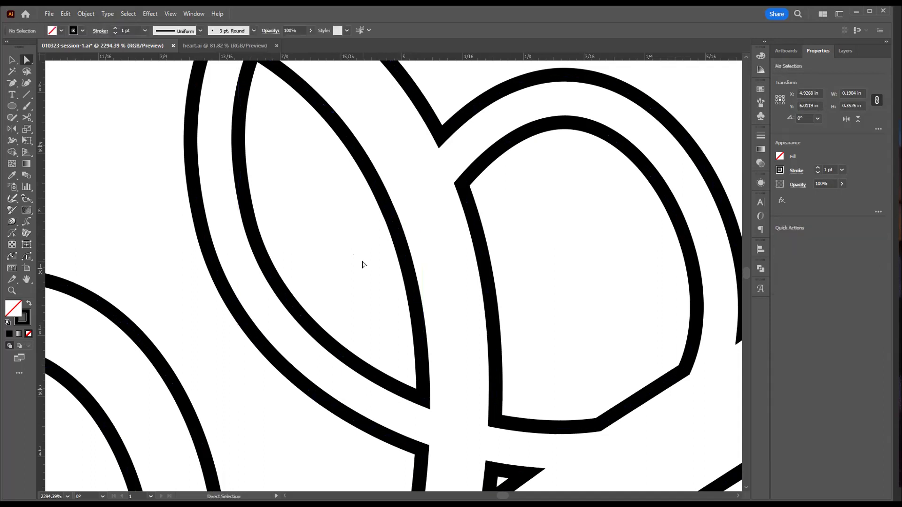
left_click(325, 233, "alt")
Zoom out and pan until the whole heart and spare spiral show, then select the spiral
left_click(312, 229, "alt")
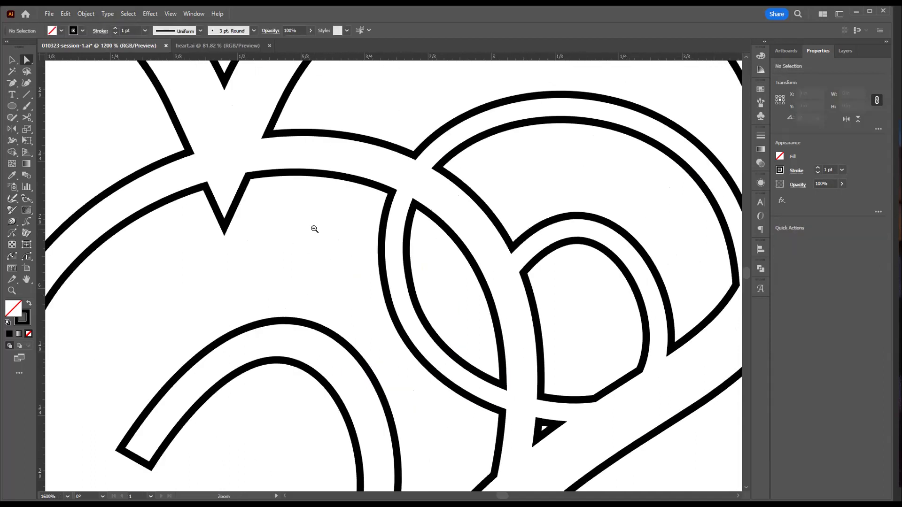
left_click(313, 229, "alt")
left_click(348, 325, "alt")
left_click_drag(398, 332, 423, 342)
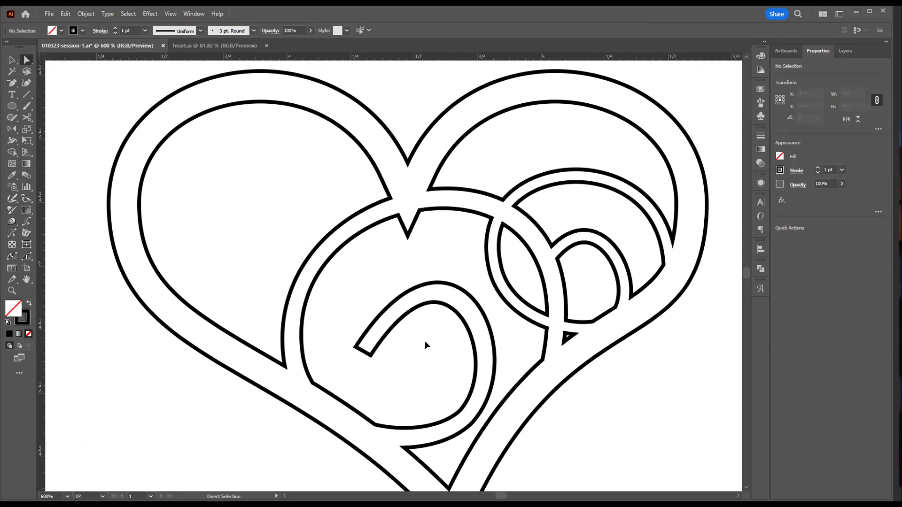
left_click(390, 326, "alt")
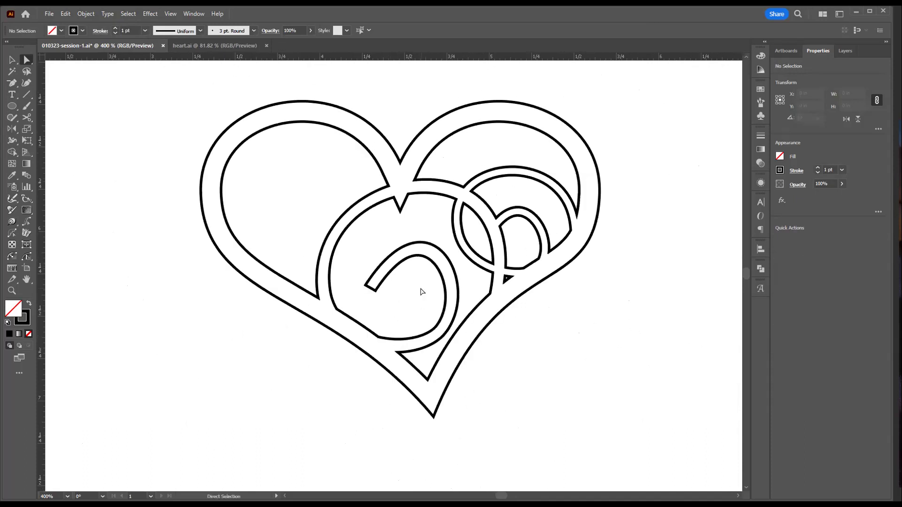
scroll(427, 293, "right", 2)
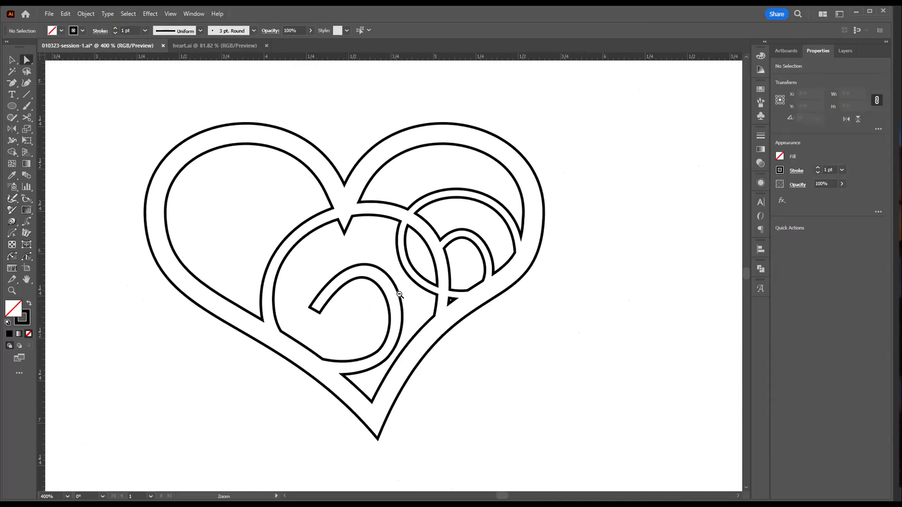
left_click(399, 295, "alt")
left_click(399, 294, "alt")
key("v")
left_click(675, 233)
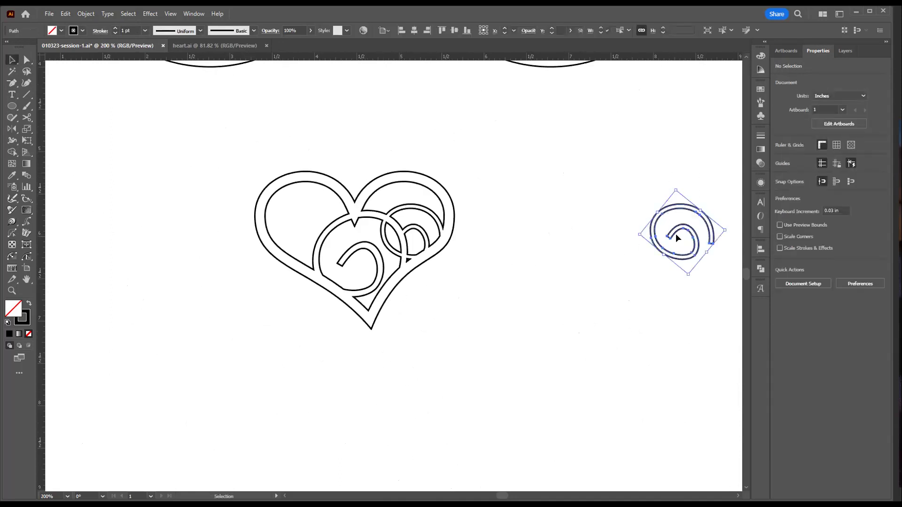
Alt-drag a copy of the spare spiral into the heart's upper left lobe and nudge it right
left_click_drag(675, 233, 298, 175)
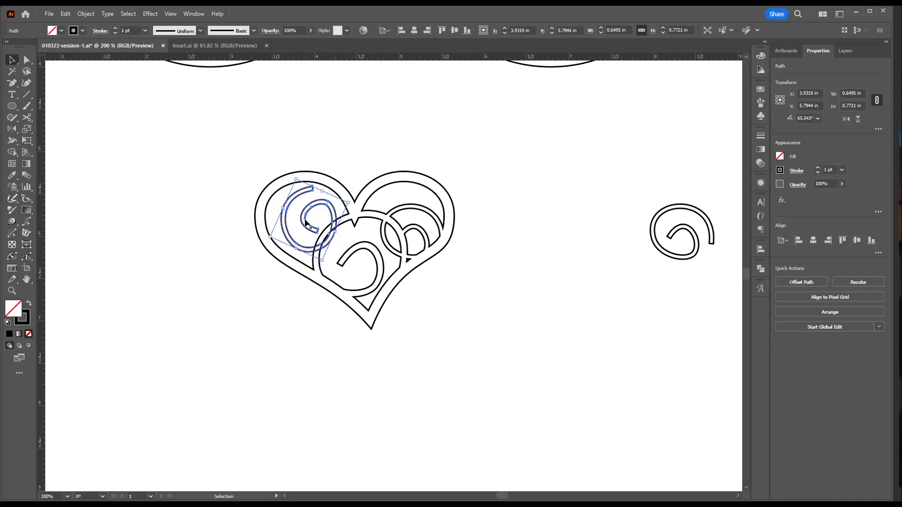
mouse_move(308, 224)
left_mouse_down()
mouse_move(306, 233)
mouse_move(311, 227)
left_mouse_up()
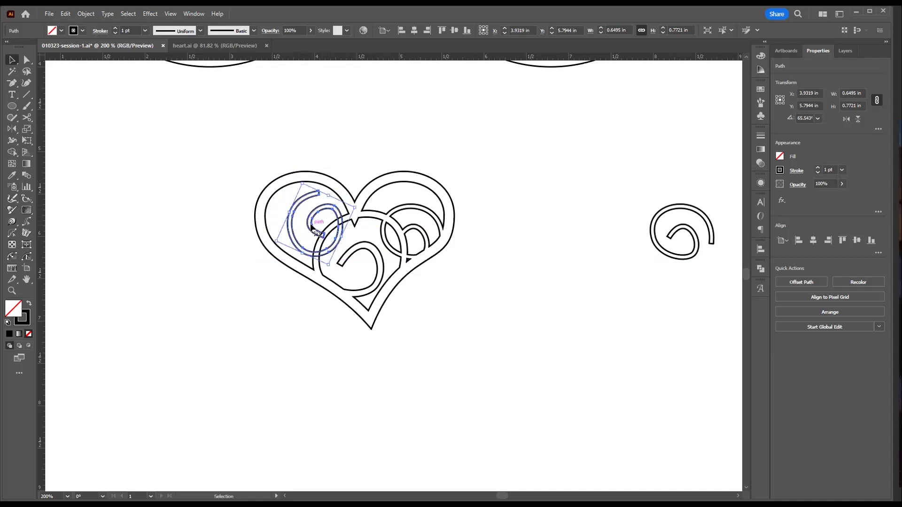
Add the heart outline to the spiral selection and make them one compound path with Ctrl+8
left_click(327, 177, "shift")
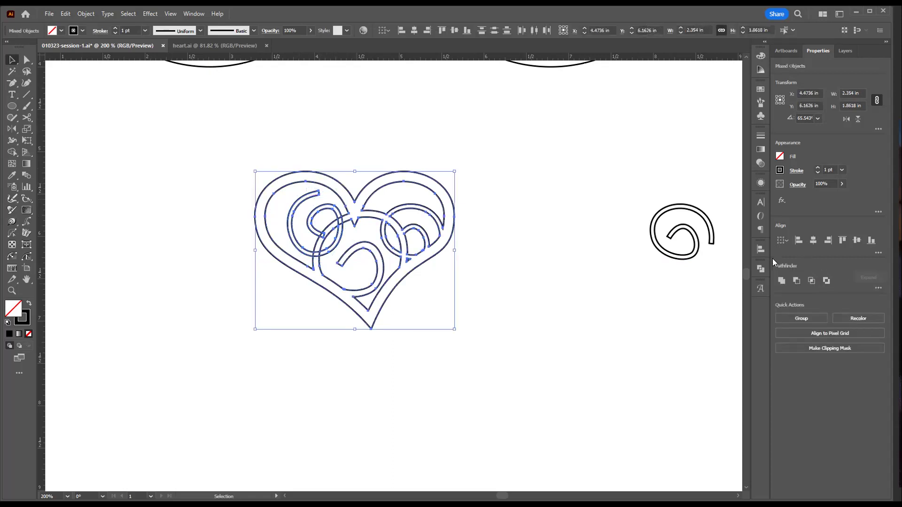
key("ctrl+8")
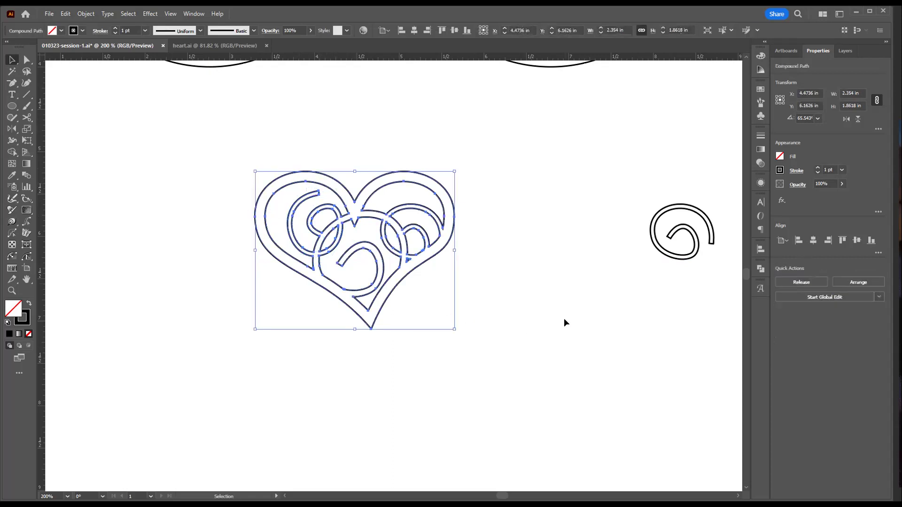
left_click(564, 318)
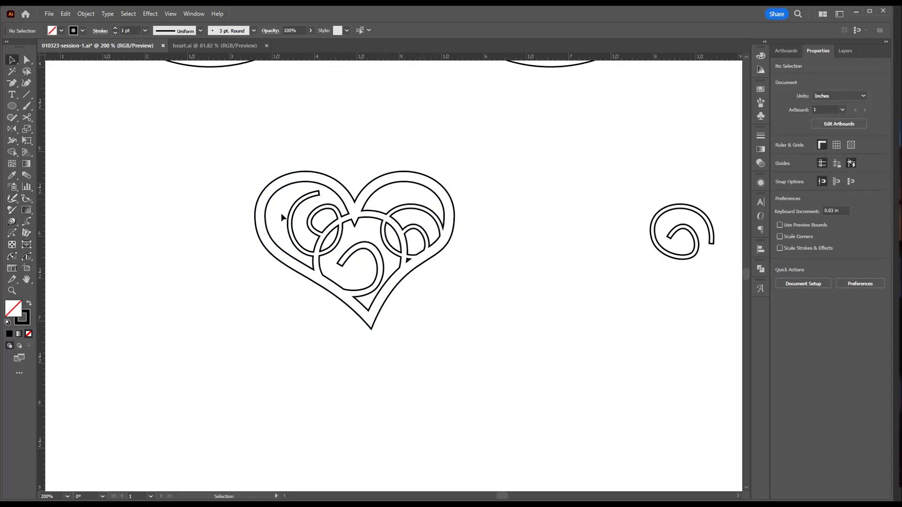
Drag the spare spiral onto the heart's top and rotate it to 150.68°
left_click_drag(691, 212, 341, 161)
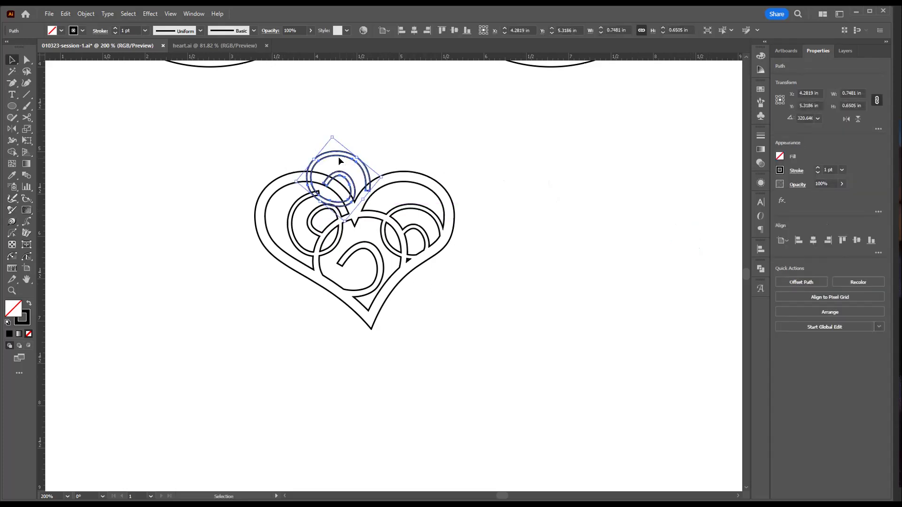
left_click_drag(346, 160, 350, 159)
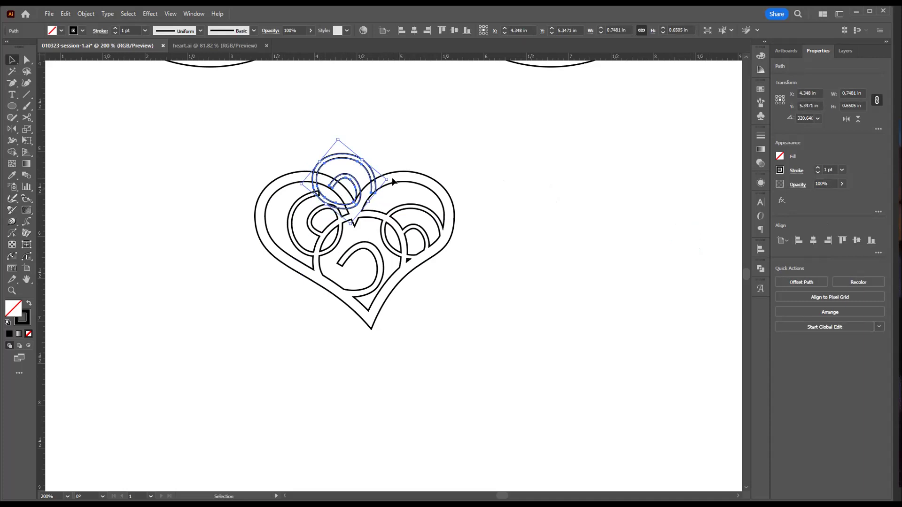
left_click_drag(391, 179, 283, 198)
left_click_drag(355, 195, 590, 256)
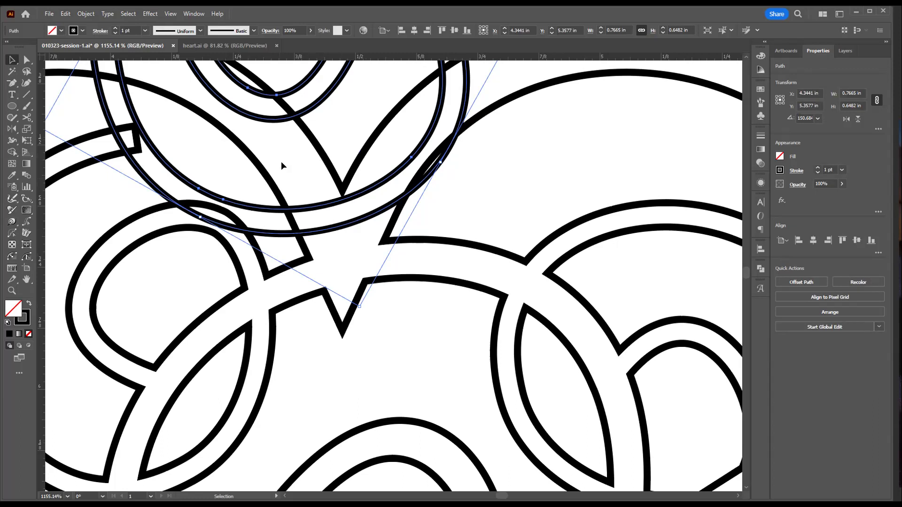
Add two anchor points on the top spiral's inner and outer curves
key("plus")
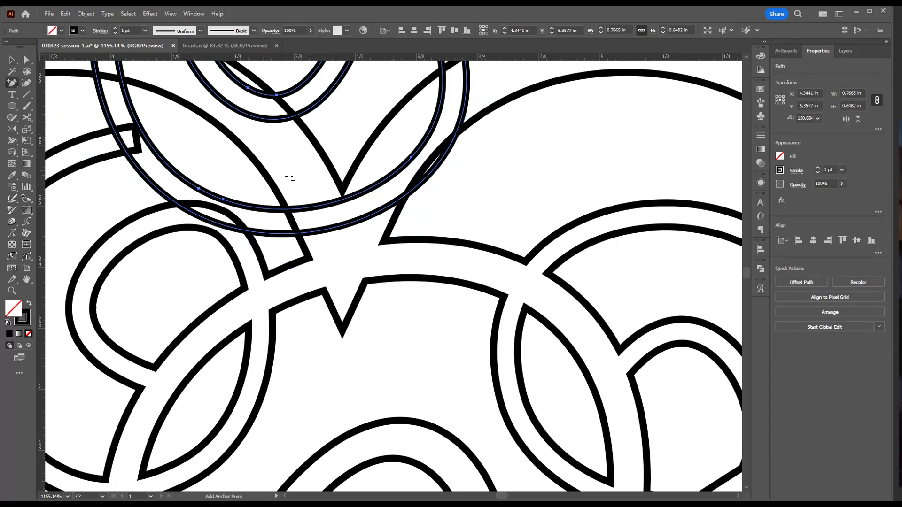
left_click(317, 205)
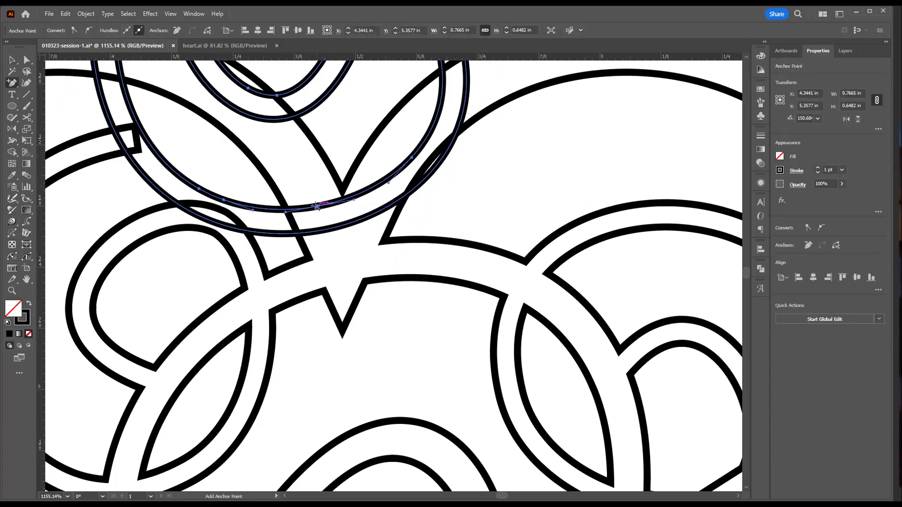
left_click(323, 229)
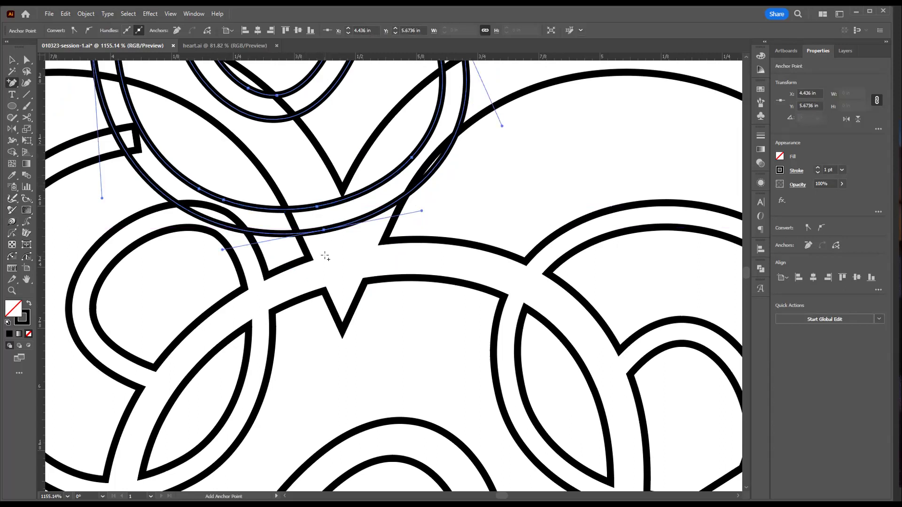
Delete the outer-loop segments past the new anchors so the spiral ends near the heart's dip
key("a")
left_click(368, 250)
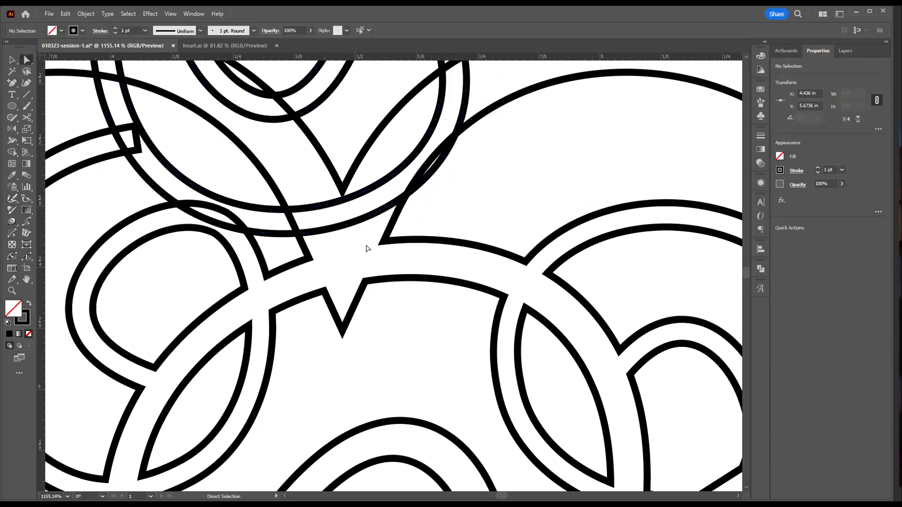
left_click(350, 220)
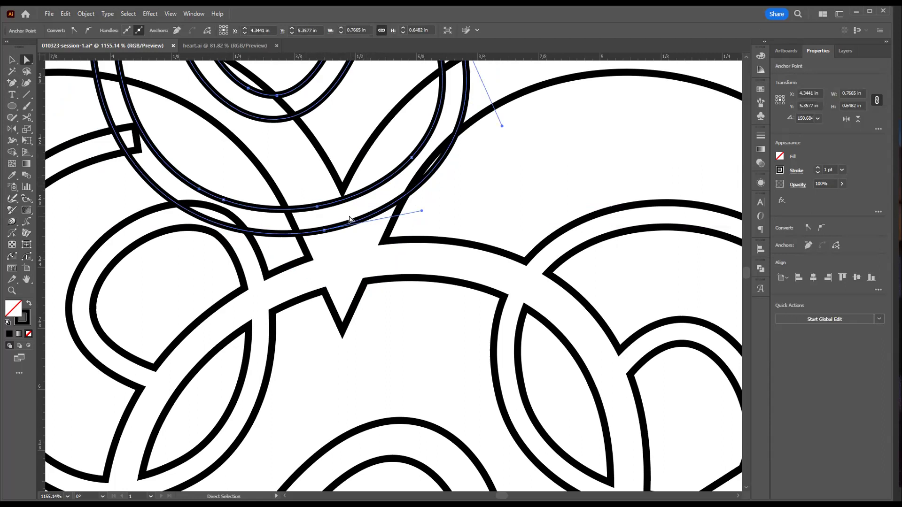
key("Delete")
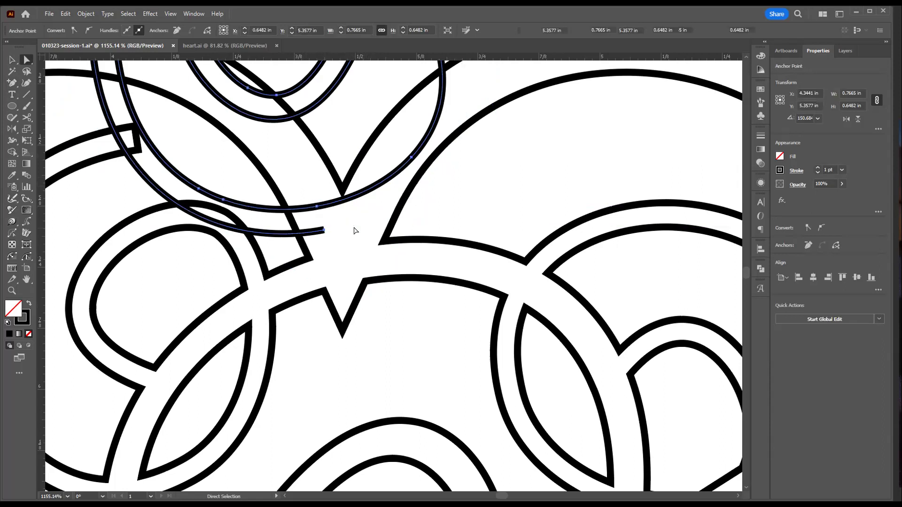
scroll(470, 240, "up", 3)
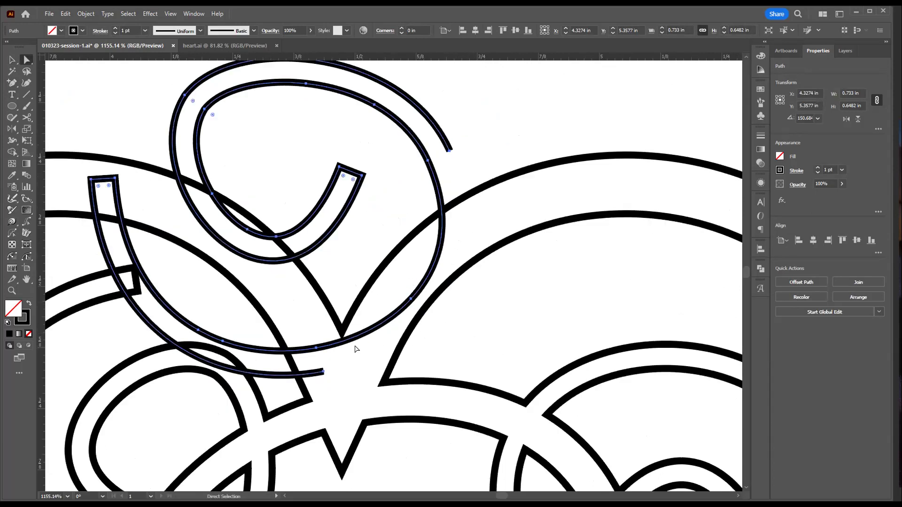
left_click_drag(369, 311, 373, 379)
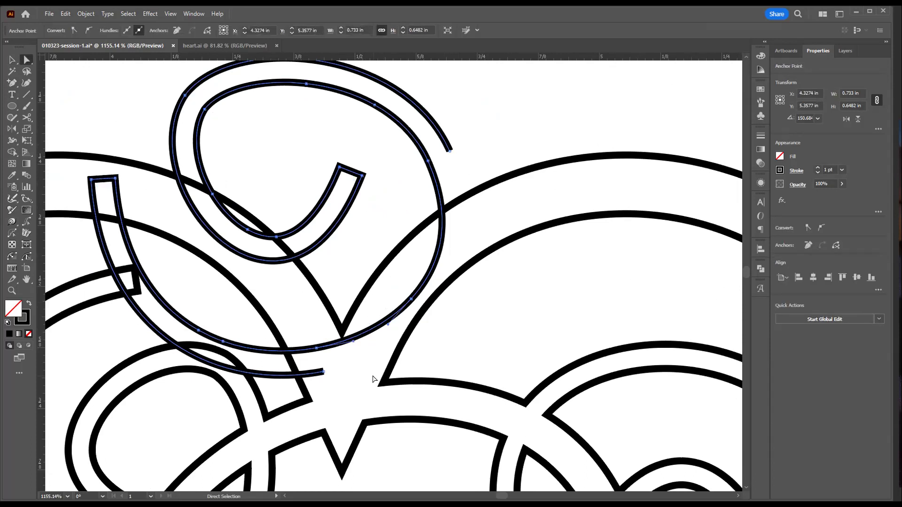
key("Delete")
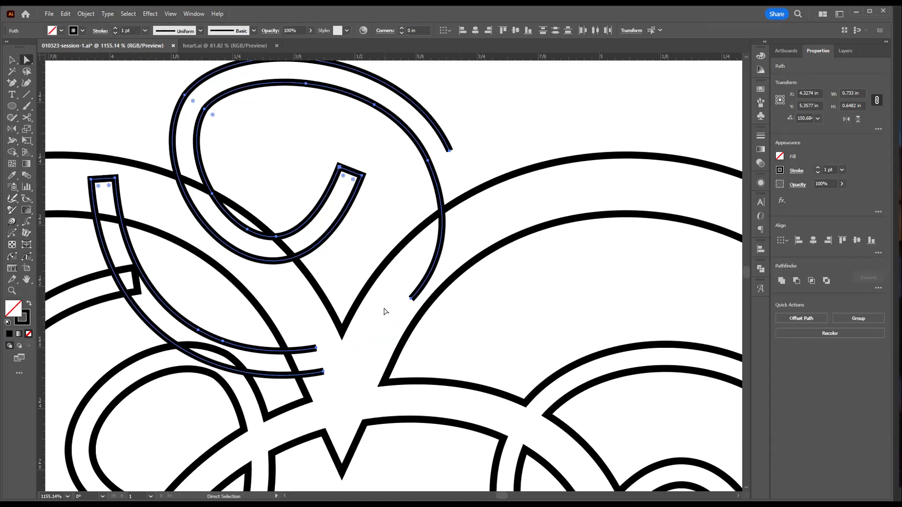
key("Delete")
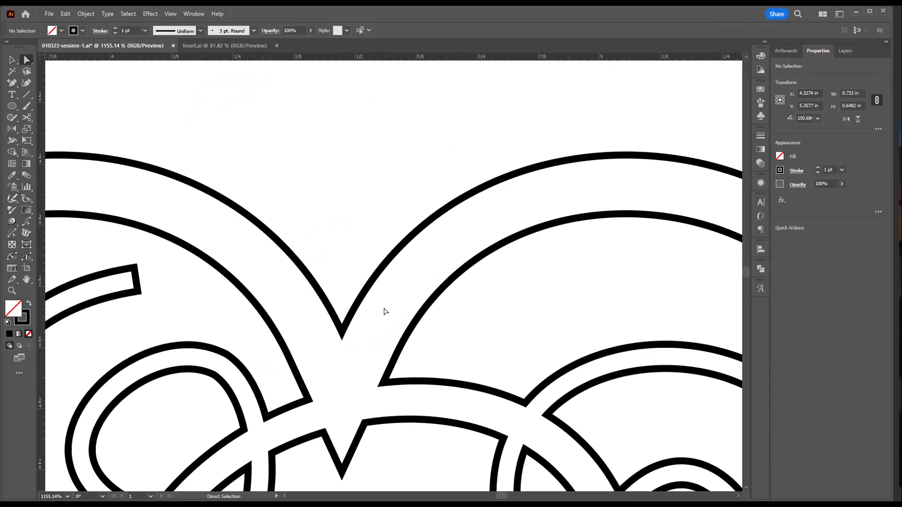
key("ctrl+z")
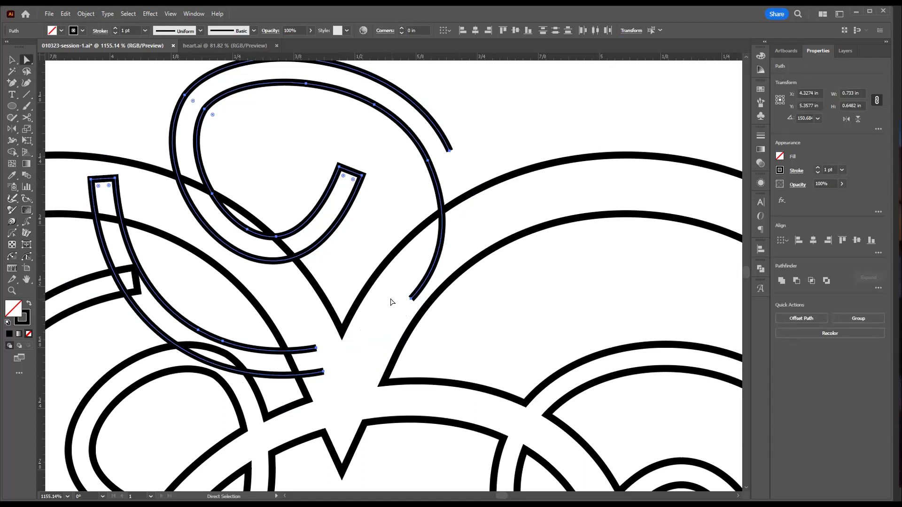
Delete the upper curl's lower end, then undo and rejoin its two open ends
left_click(392, 302)
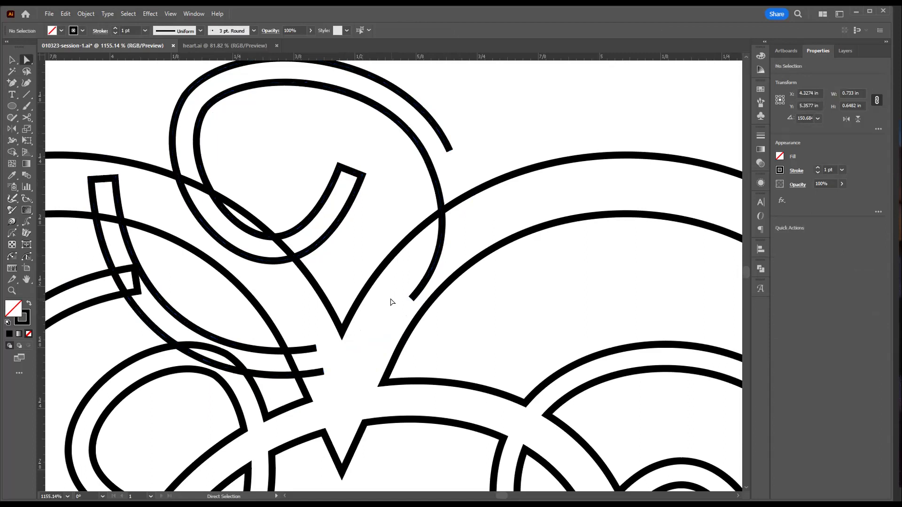
left_click(412, 299)
left_click(275, 377, "shift")
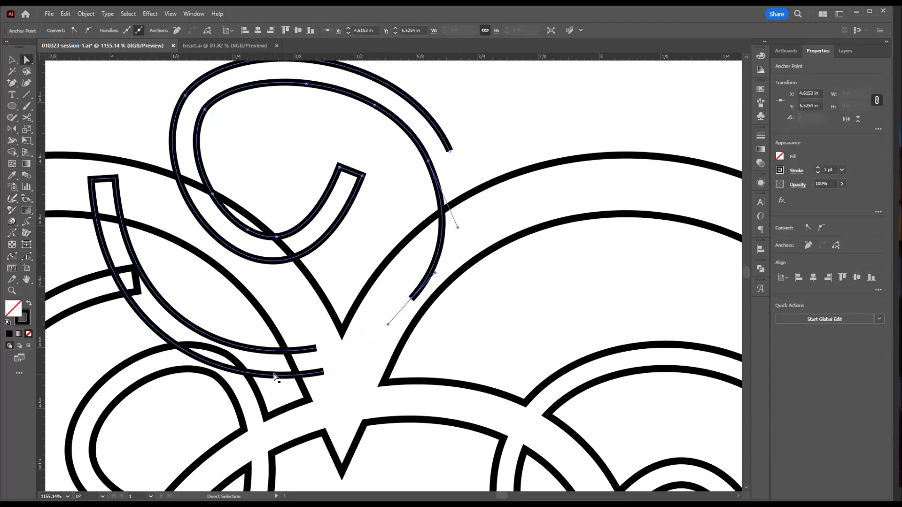
key("Delete")
key("Delete")
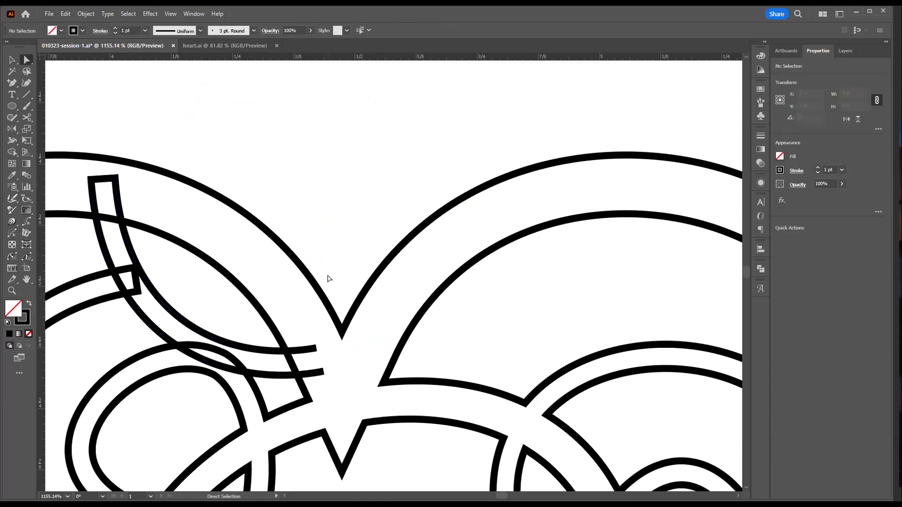
key("ctrl+z")
key("ctrl+z")
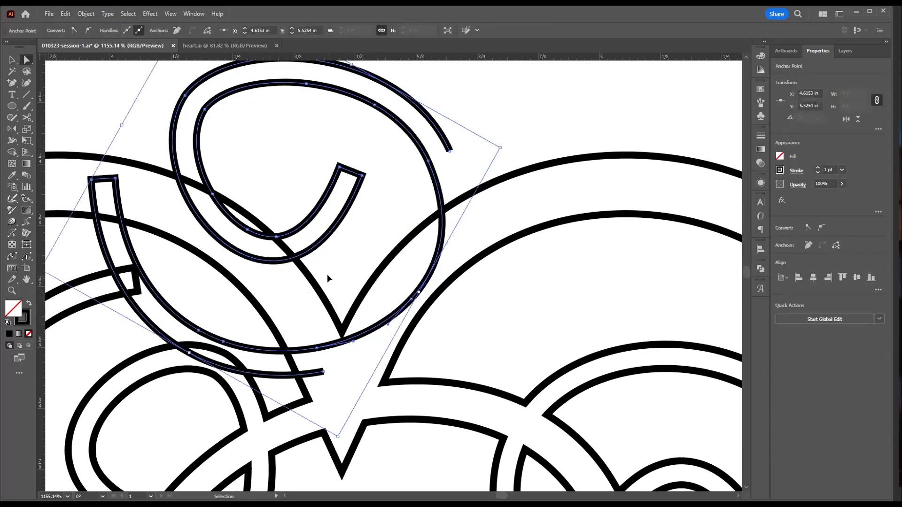
key("ctrl+j")
key("a")
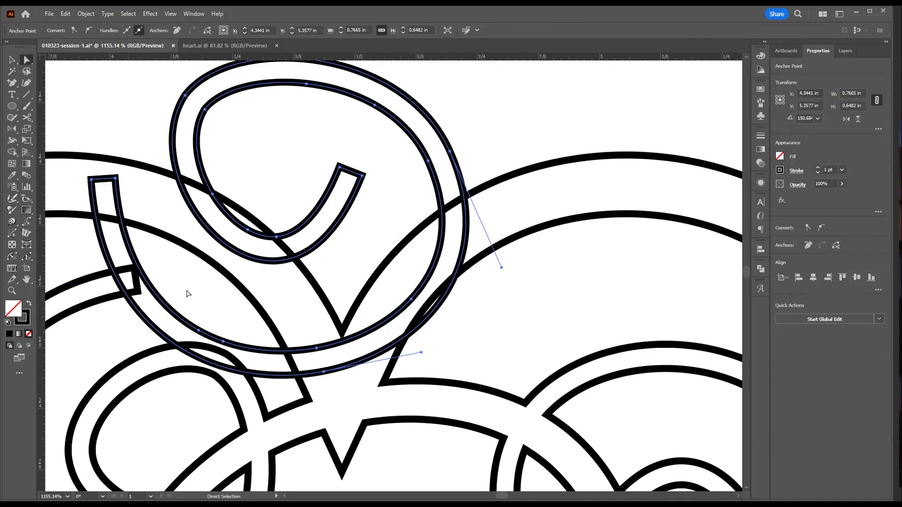
Remove the curl's joining segment, its lower segment near the V tip, and the leftover tail
left_click(337, 385)
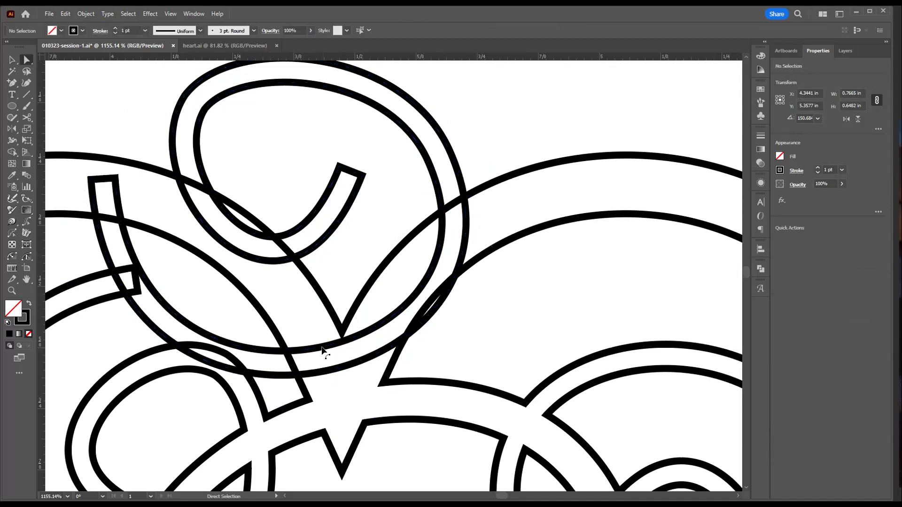
left_click(349, 375)
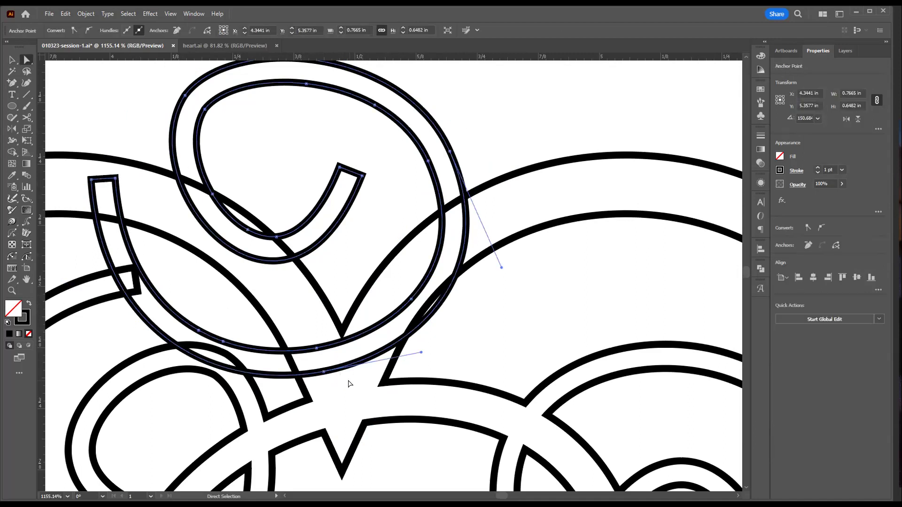
key("Delete")
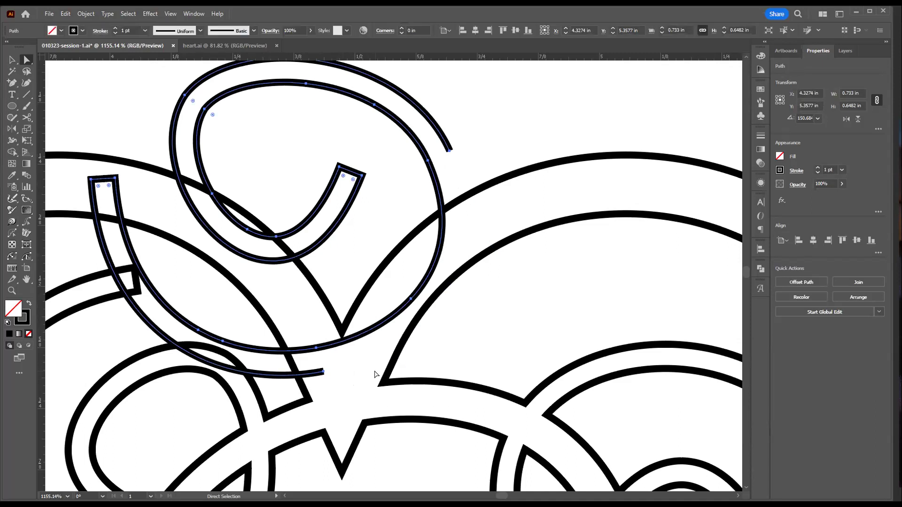
left_click(376, 375)
left_click(370, 320)
key("Delete")
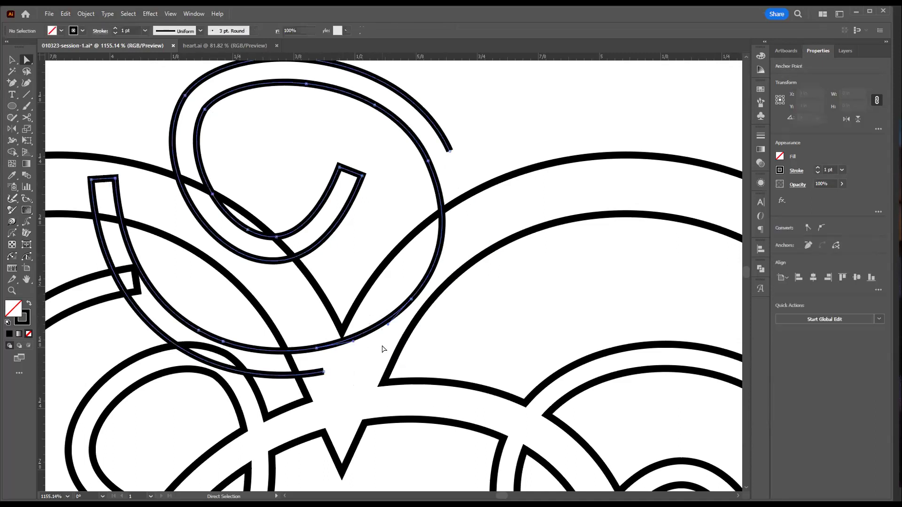
left_click(386, 329)
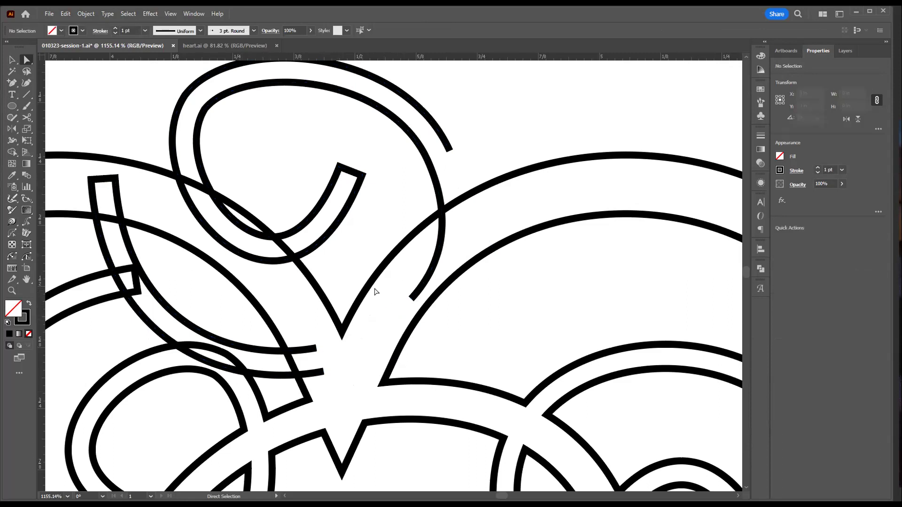
left_click_drag(400, 286, 420, 311)
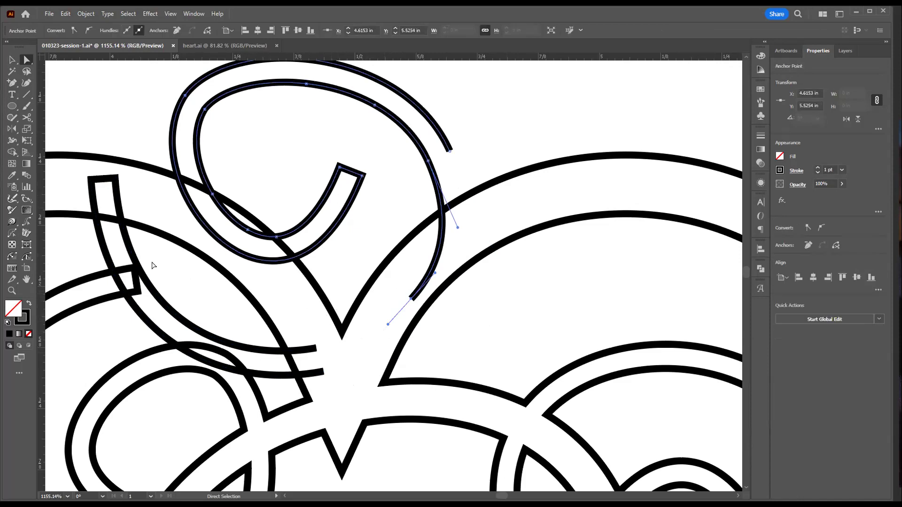
key("Delete")
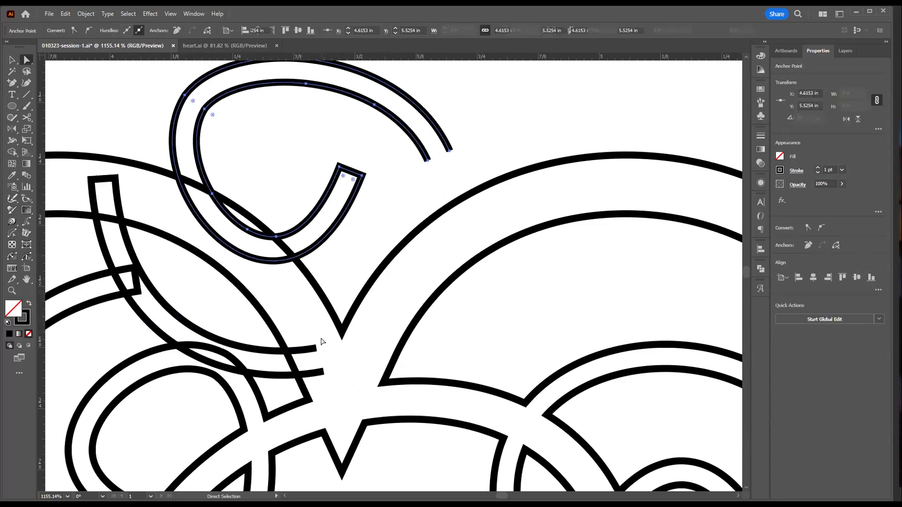
key("Delete")
Join the J piece's open ends and Unite it with the overlapping shapes in Pathfinder
left_click_drag(318, 337, 335, 376)
key("ctrl+j")
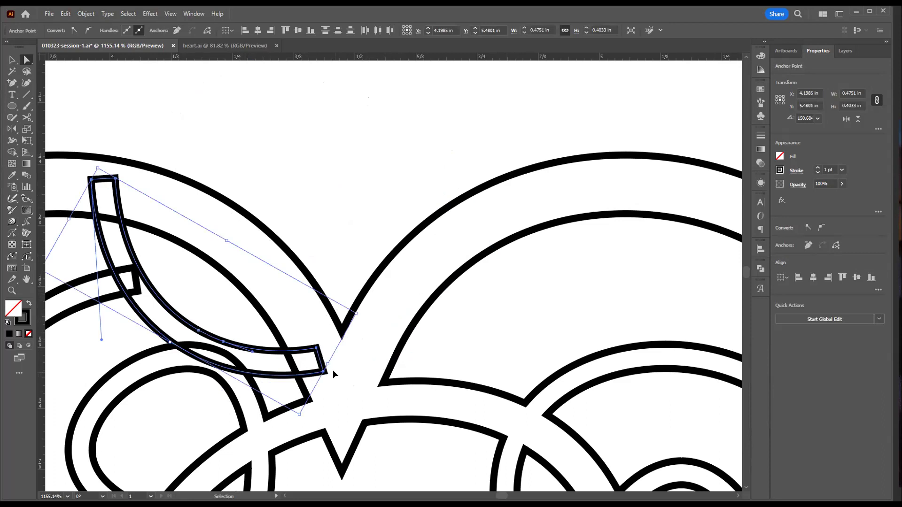
left_click_drag(284, 179, 165, 348)
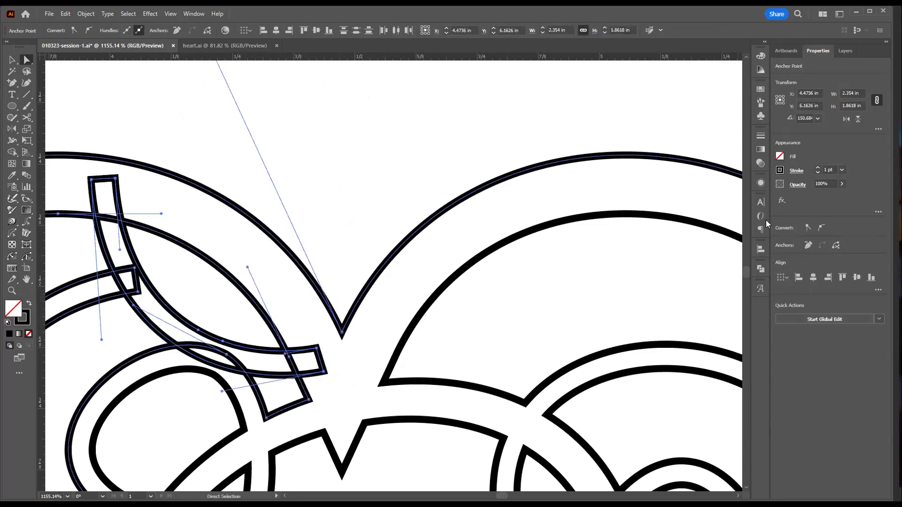
left_click(760, 267)
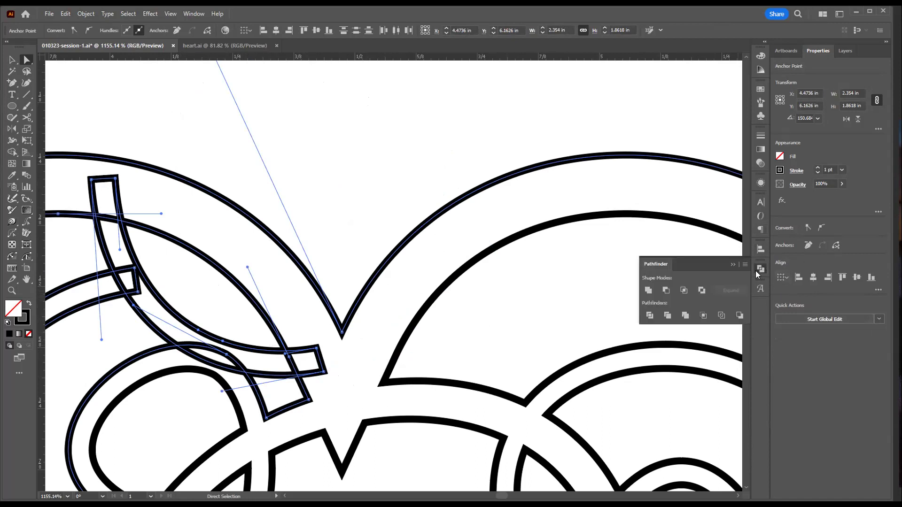
left_click(648, 291)
left_click(349, 218)
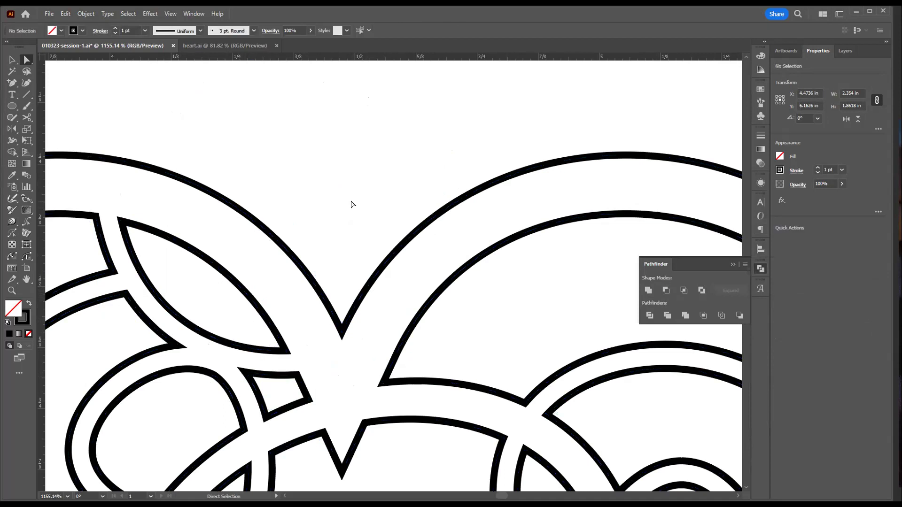
left_click(383, 255, "alt")
left_click(397, 310, "alt")
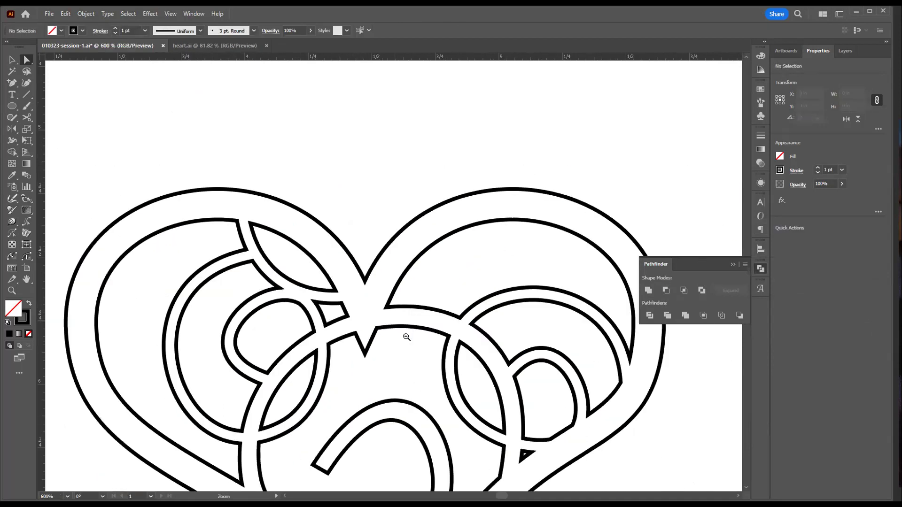
left_click(405, 338, "alt")
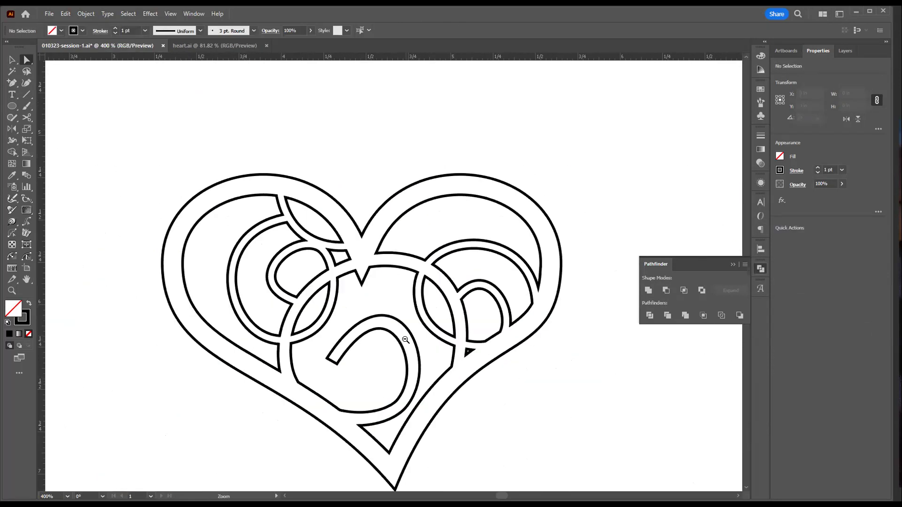
Close the Pathfinder panel and confirm the heart is a single Compound Path
left_click(733, 265)
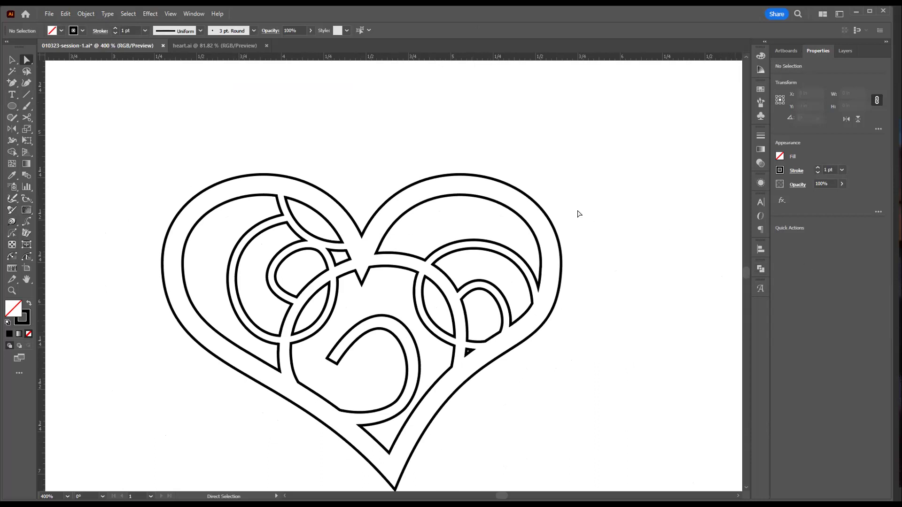
key("v")
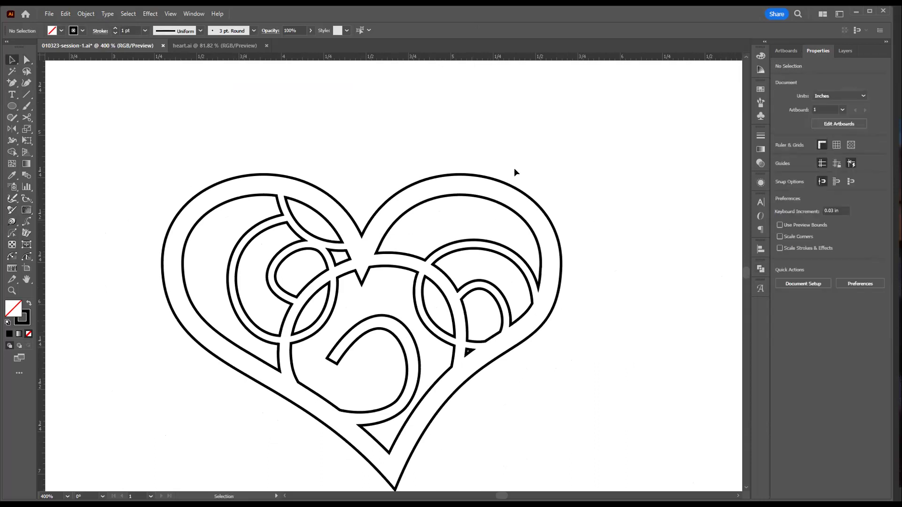
left_click(420, 374)
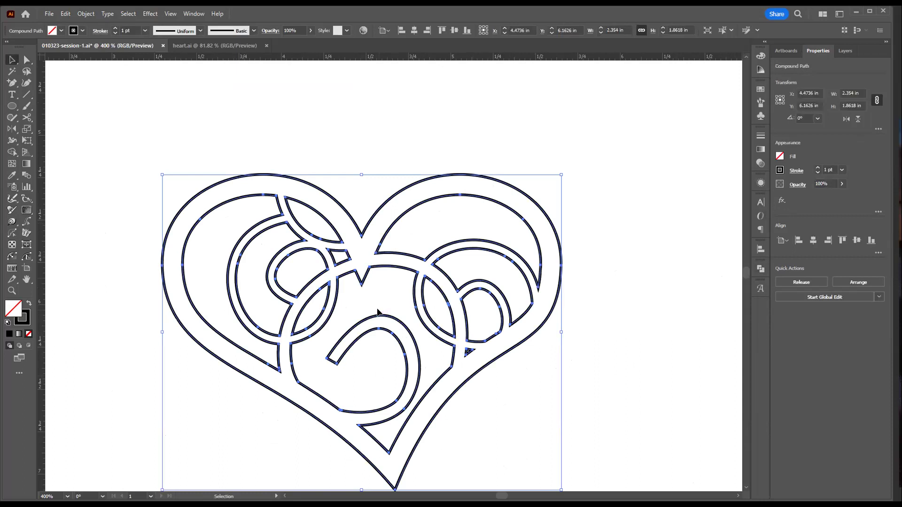
left_click(535, 368)
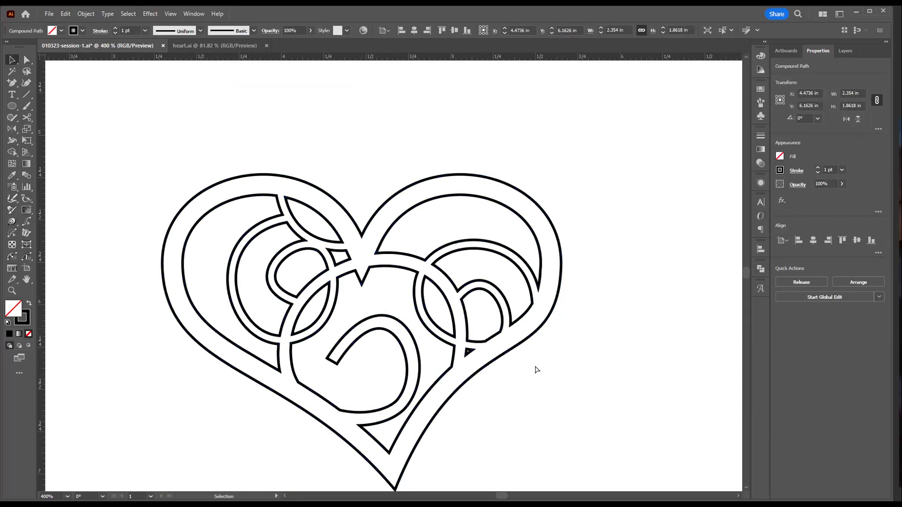
Frame the heart beside the spare spiral, then switch to the Pen tool
key("z")
left_click(522, 340, "alt")
left_click(432, 328, "alt")
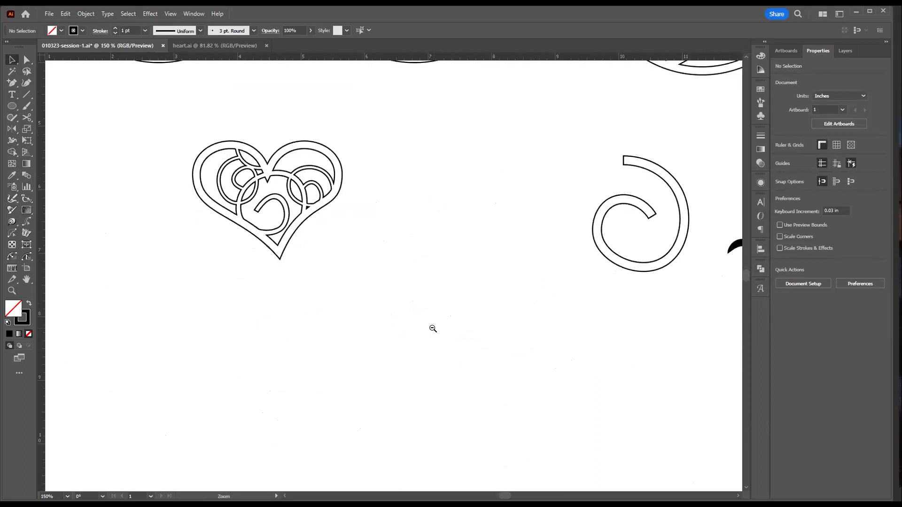
left_click(485, 290)
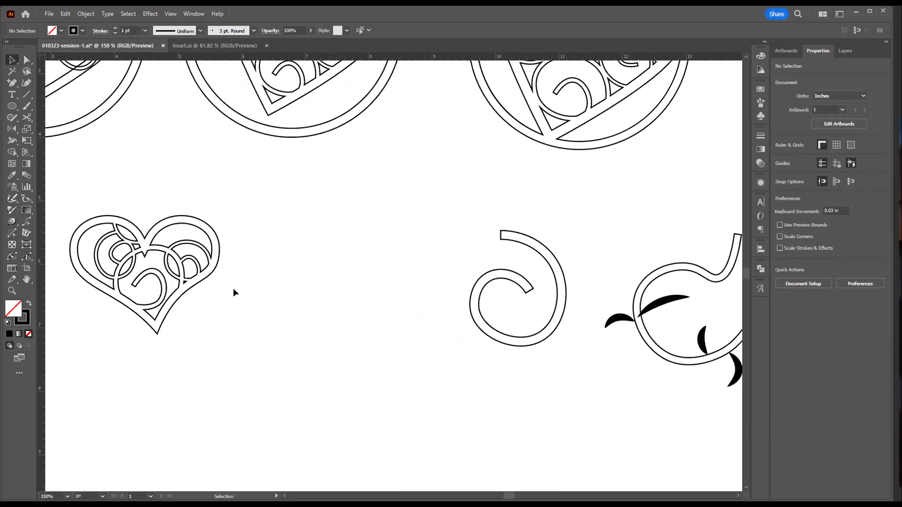
left_click_drag(276, 288, 440, 291)
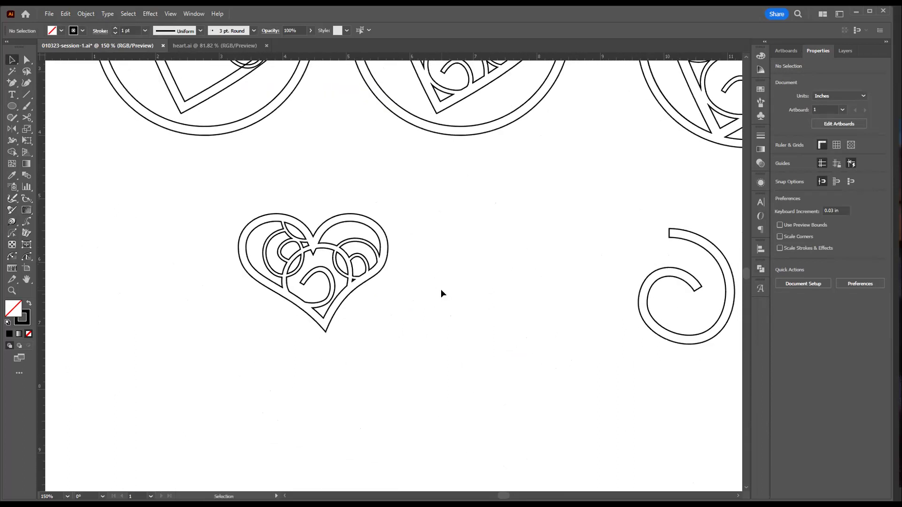
key("p")
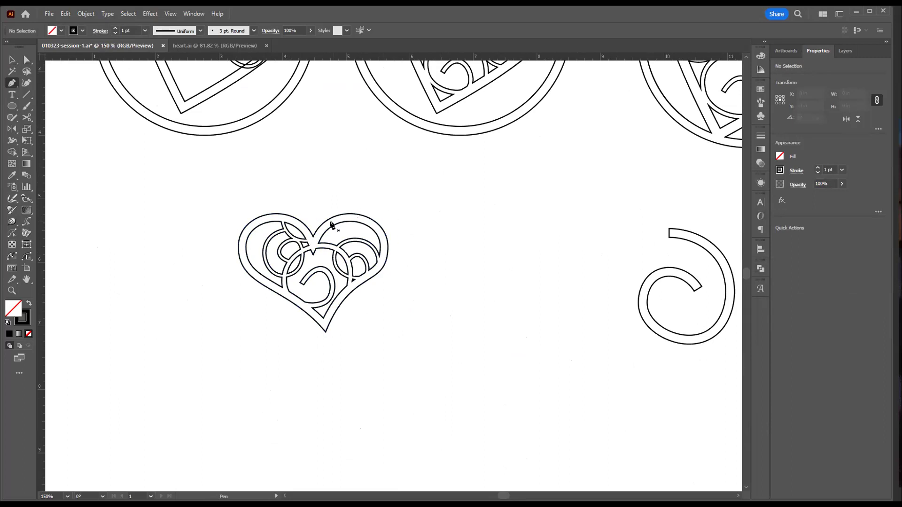
key("Caps_Lock")
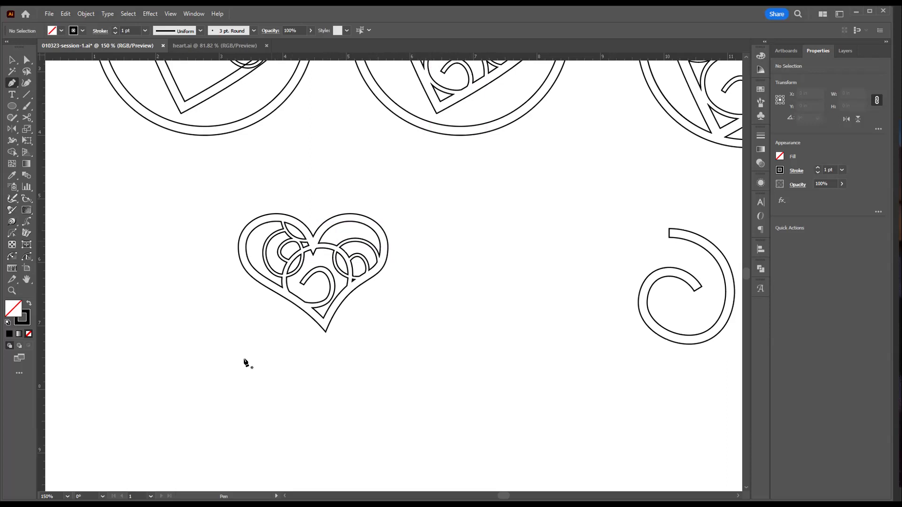
Draw two long parallel diagonal lines below the heart with the Pen tool
left_click(233, 374)
left_click(371, 411)
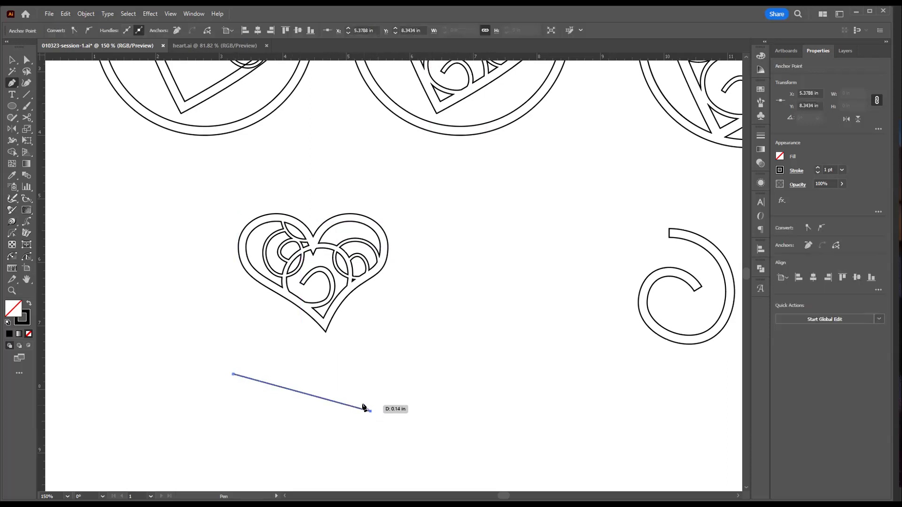
key("Escape")
left_click(228, 387)
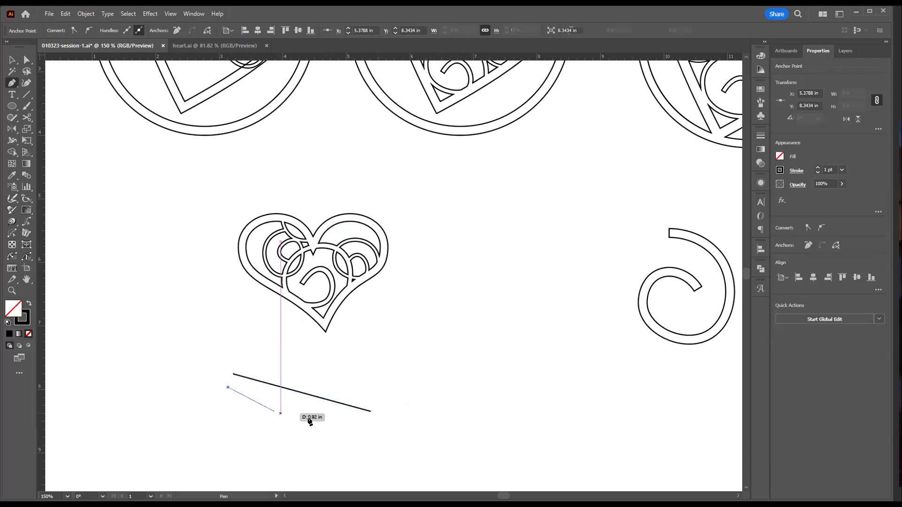
left_click(364, 425)
key("Escape")
Draw the first pair of short lines crossing the two long lines
left_click(272, 364)
left_click(248, 420)
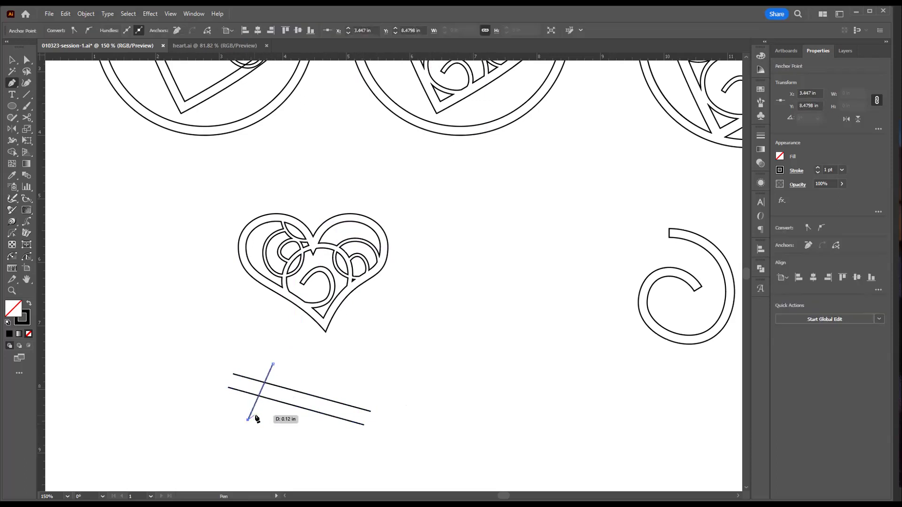
key("Escape")
left_click(289, 367)
left_click(261, 426)
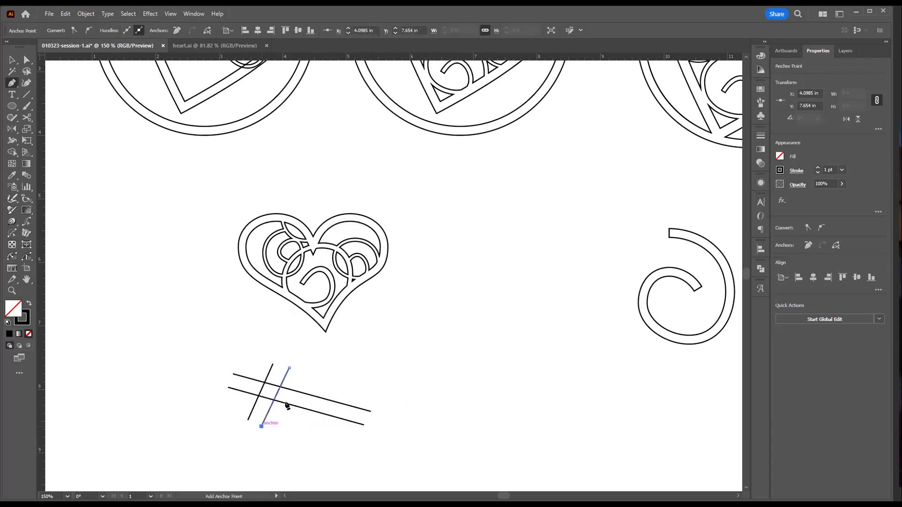
key("Escape")
Draw the second pair of short crossing lines and select all six lines
left_click(342, 385)
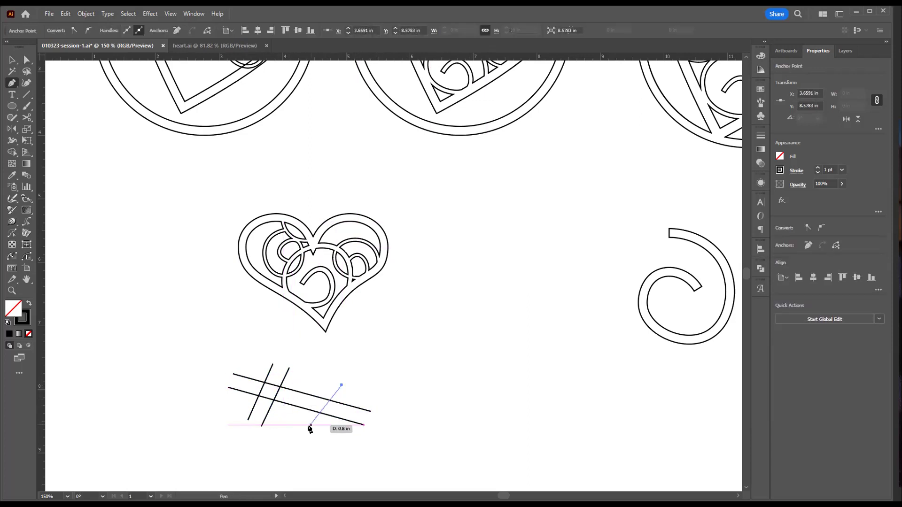
left_click(318, 434)
left_click(318, 434)
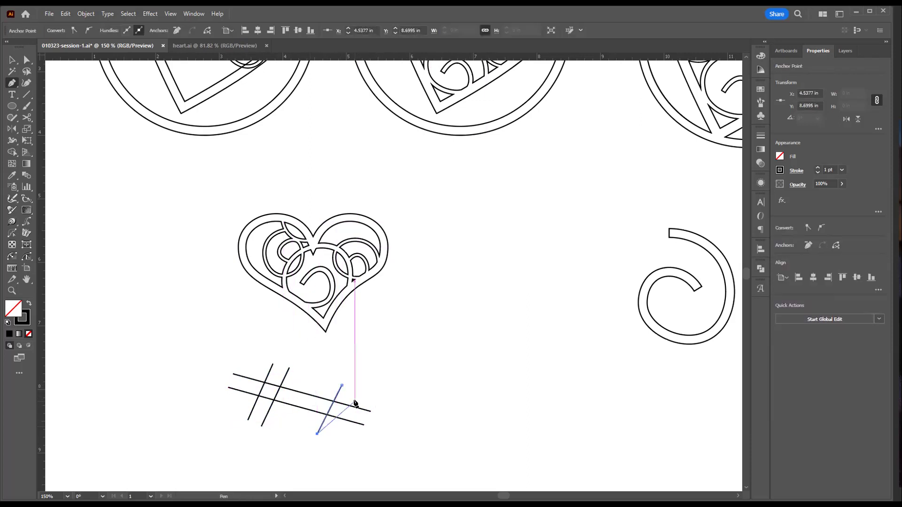
key("Escape")
left_click(357, 393)
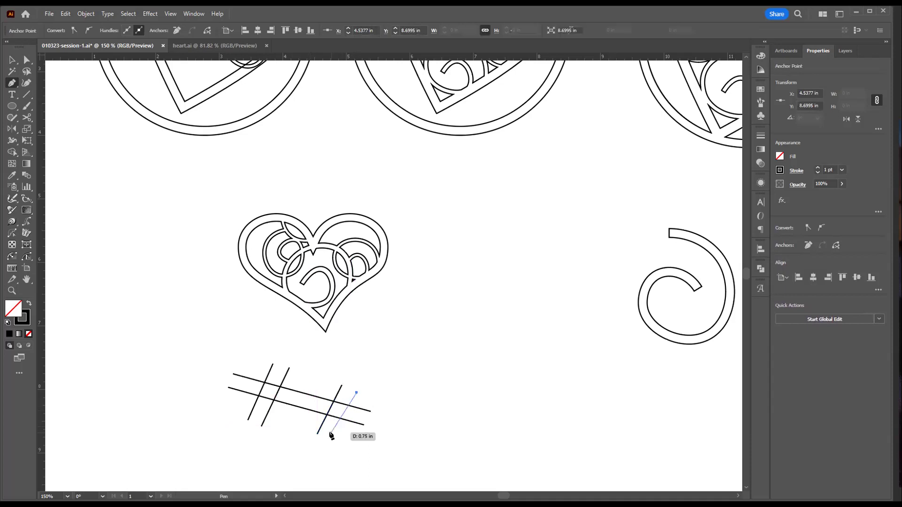
left_click(332, 438)
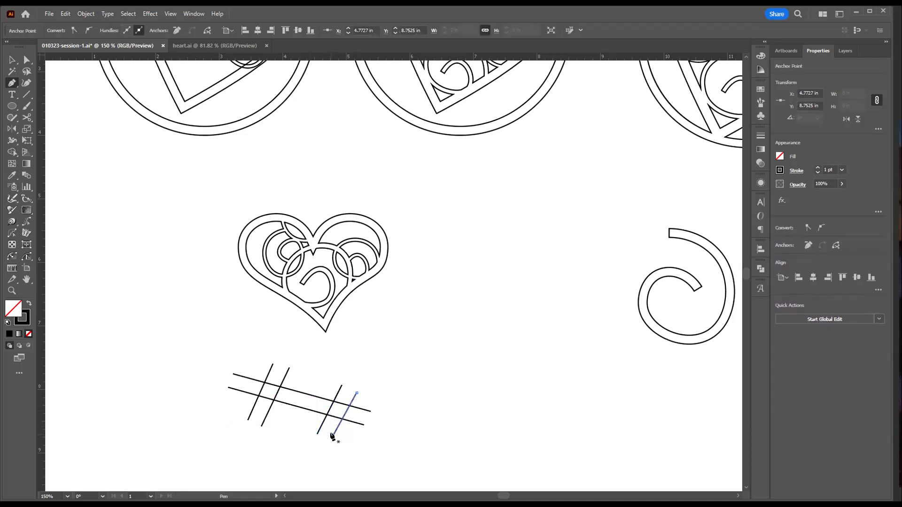
key("v")
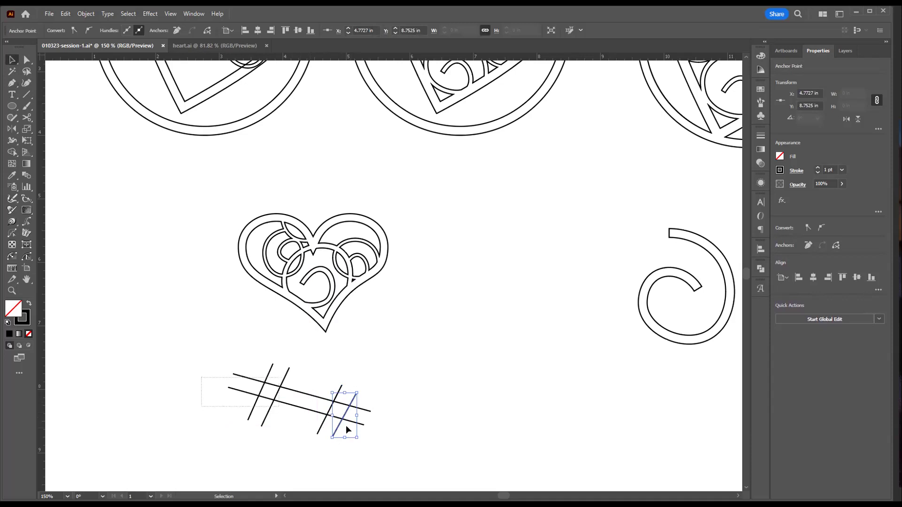
left_click_drag(346, 425, 346, 425)
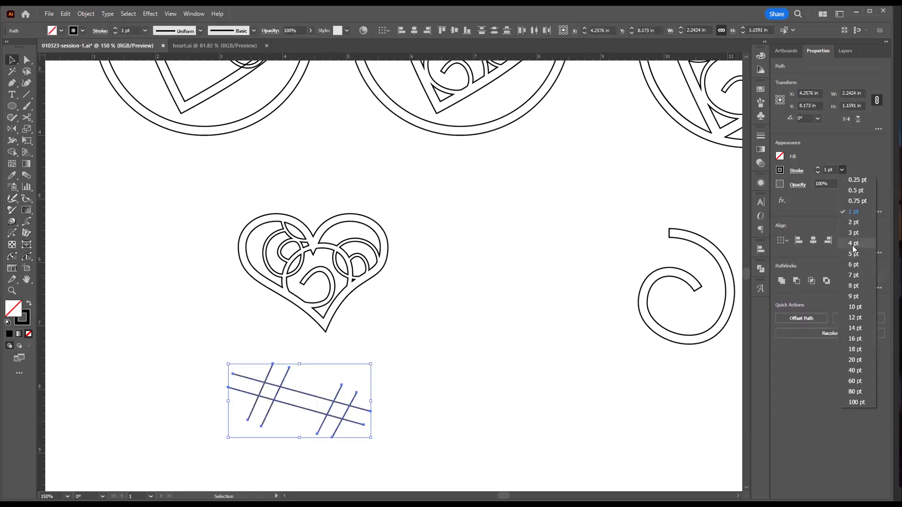
Give the six lines a 4 pt stroke, outline the strokes, and unite them into one shape
left_click(853, 243)
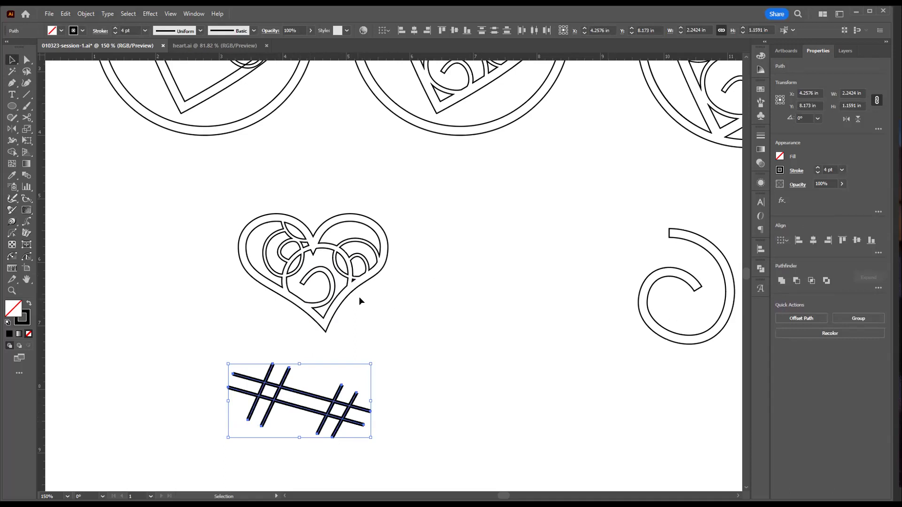
left_click(79, 17)
mouse_move(136, 264)
left_click(271, 322)
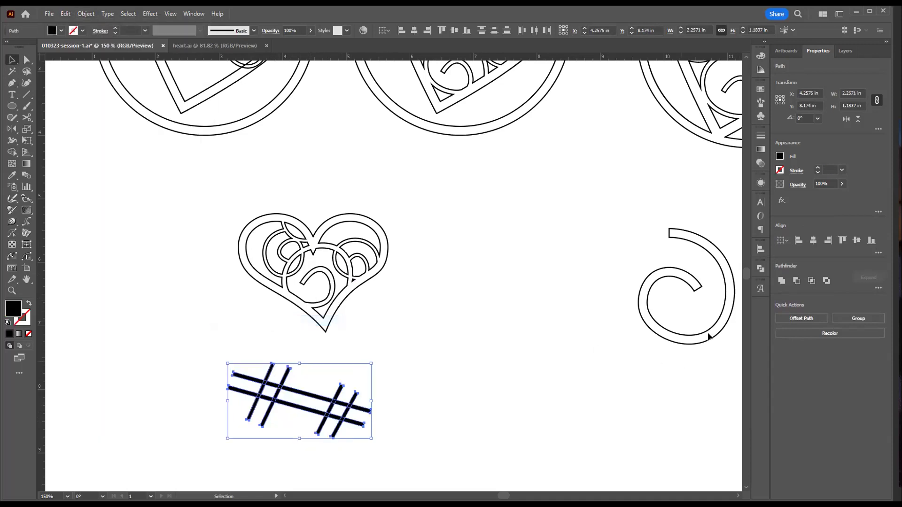
left_click(781, 280)
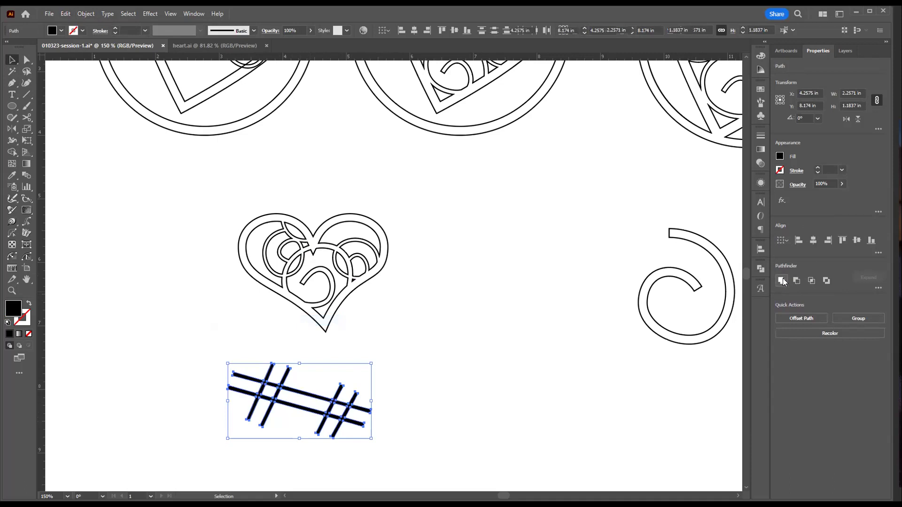
left_click(170, 345)
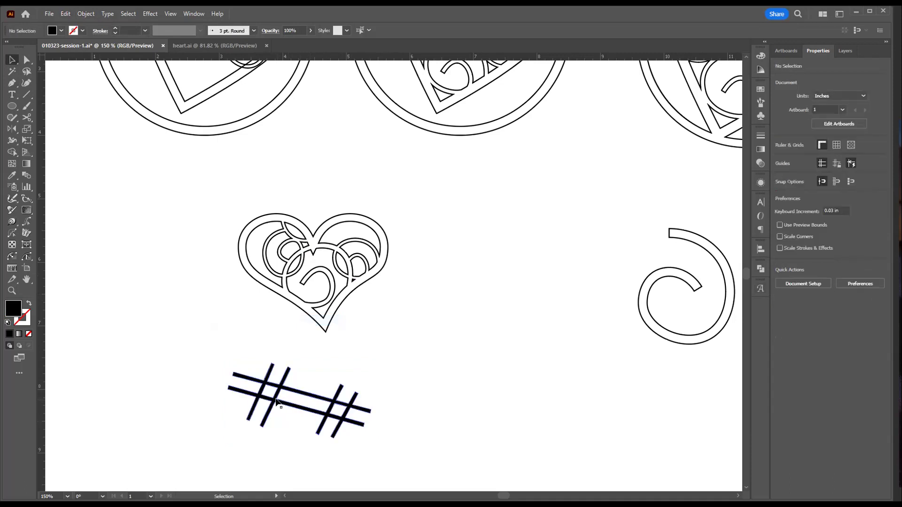
Move the hash shape onto the heart and zoom in on it
left_click_drag(275, 402, 282, 257)
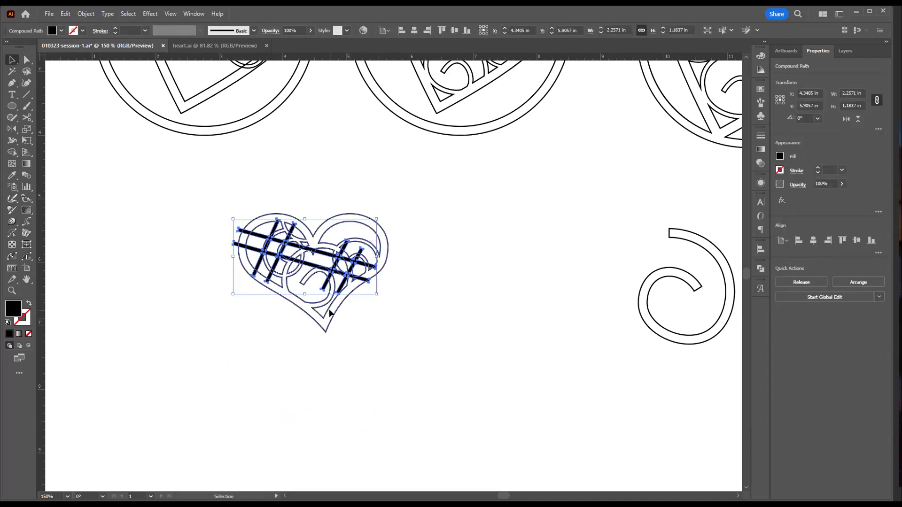
key("z")
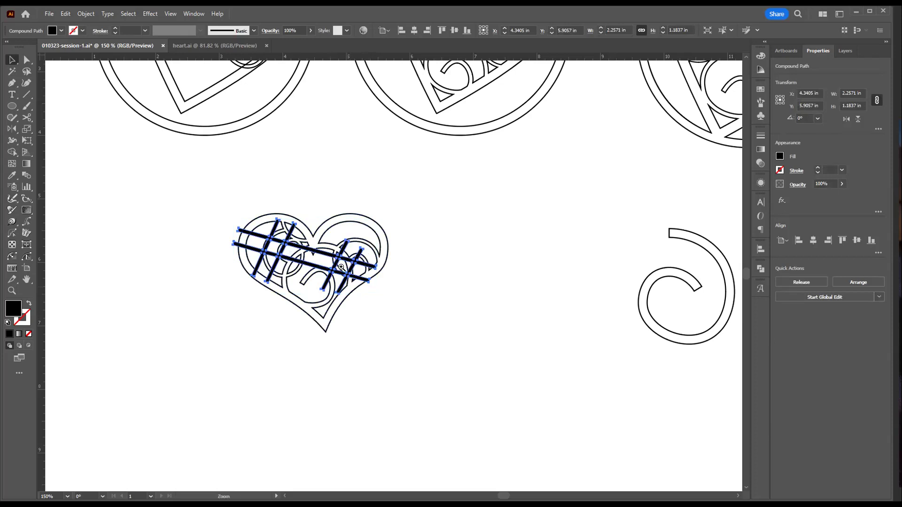
left_click_drag(390, 300, 526, 356)
key("v")
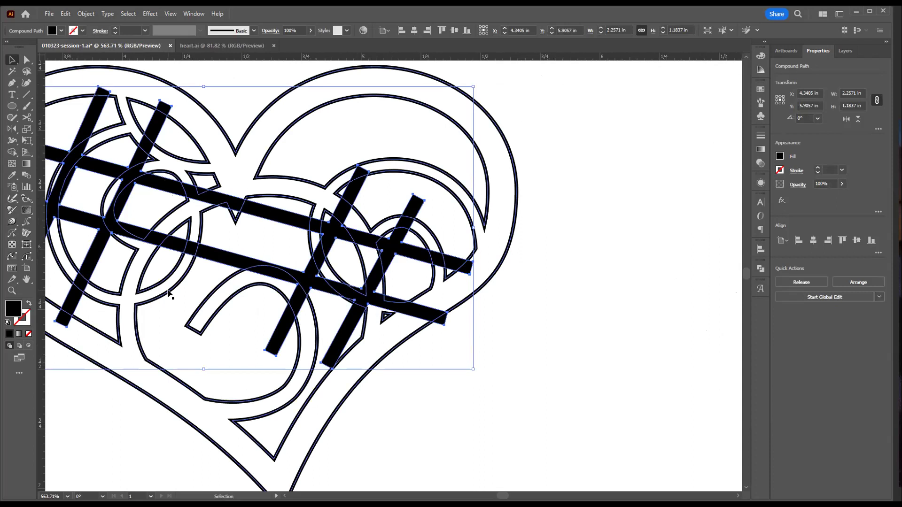
Shorten the lower long bar at its right end using Direct Selection
key("a")
left_click(540, 336)
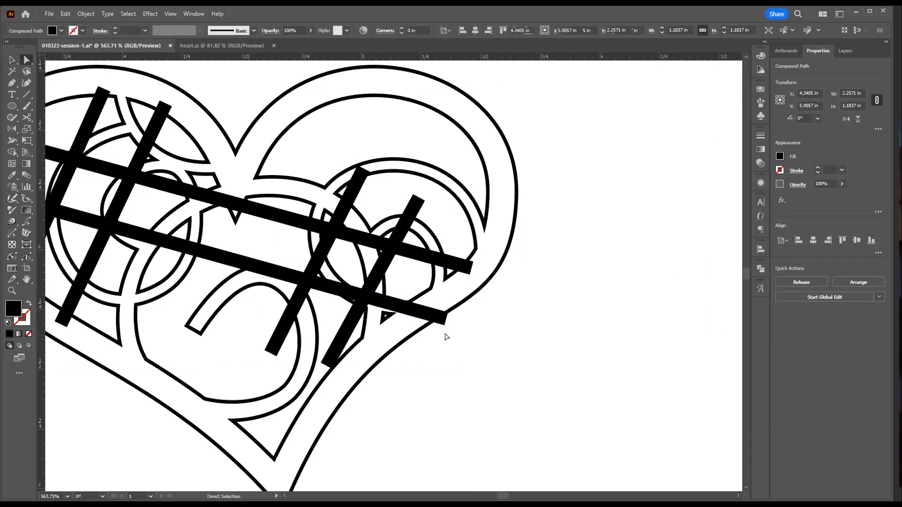
left_click(446, 314)
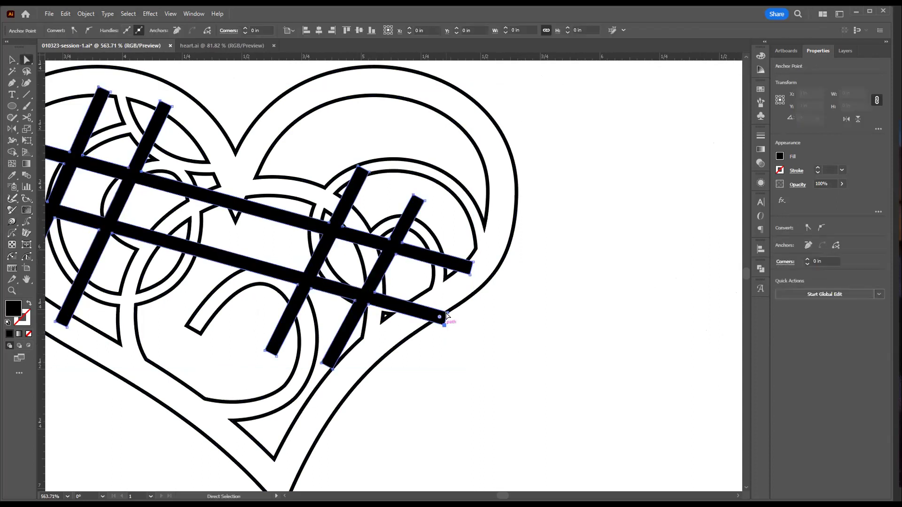
left_click(447, 314)
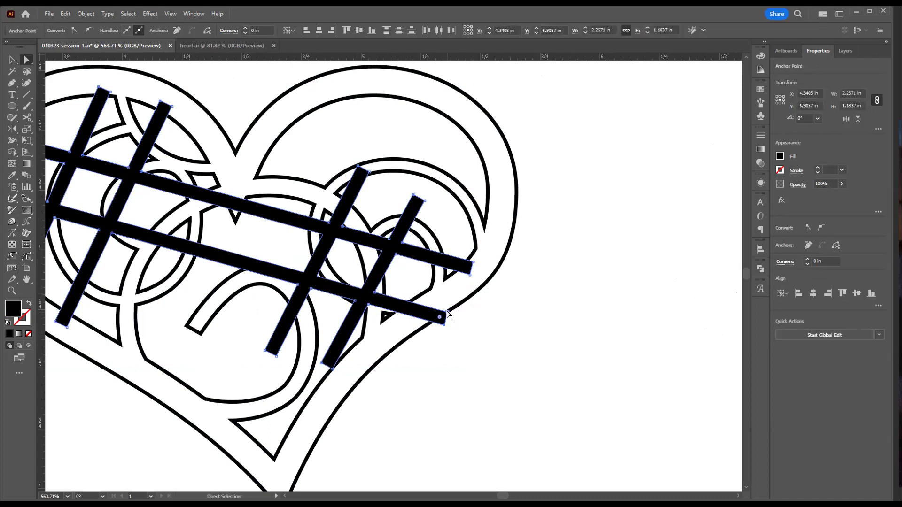
left_click_drag(448, 314, 431, 305)
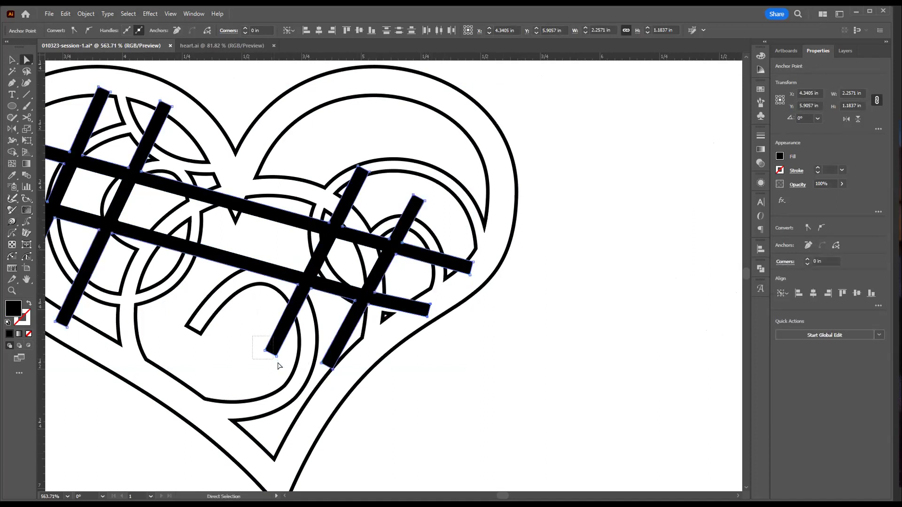
Extend the right-hand crossing bars down to the heart's lower edge
left_click_drag(264, 375, 242, 432)
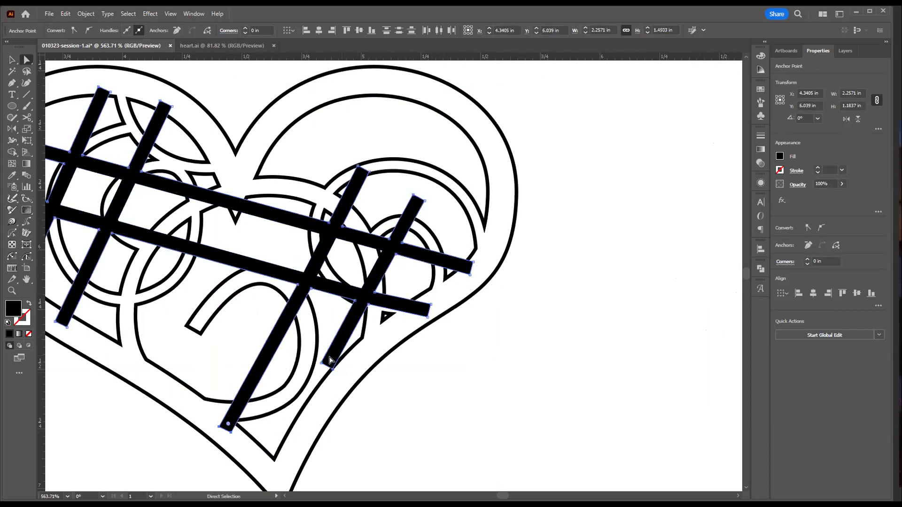
left_click_drag(321, 361, 250, 464)
left_click_drag(258, 469, 275, 476)
left_click(447, 412)
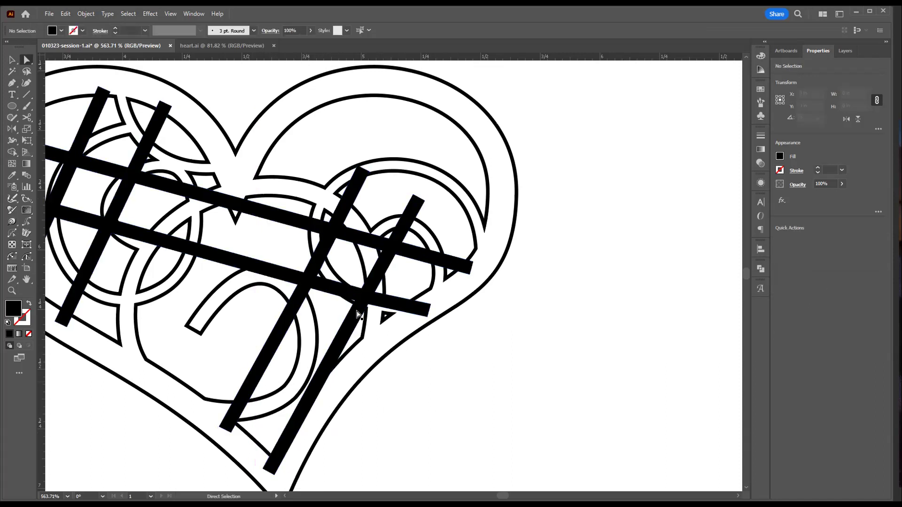
key("ctrl+space")
Nudge the top end points of the right crossing bar slightly to the right
left_click(257, 330, "ctrl+alt")
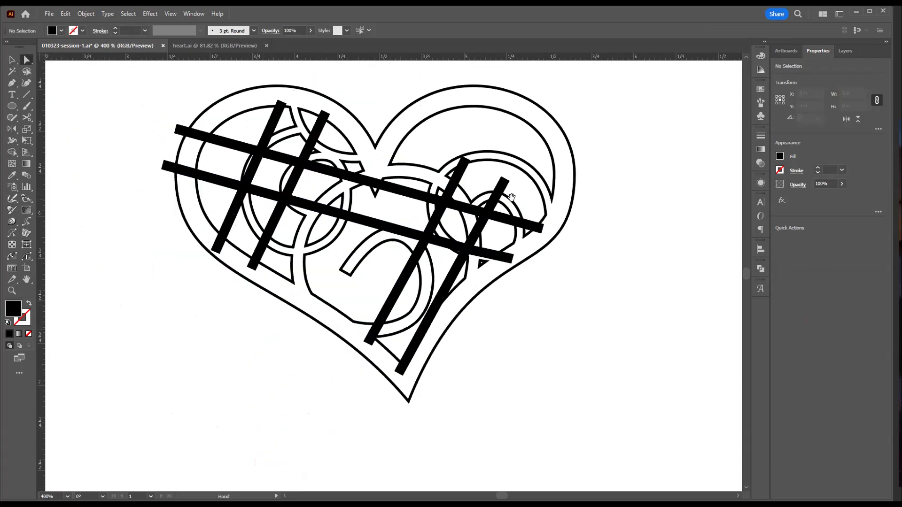
left_click_drag(499, 186, 211, 318)
left_click_drag(254, 384, 310, 425)
left_click_drag(291, 394, 304, 335)
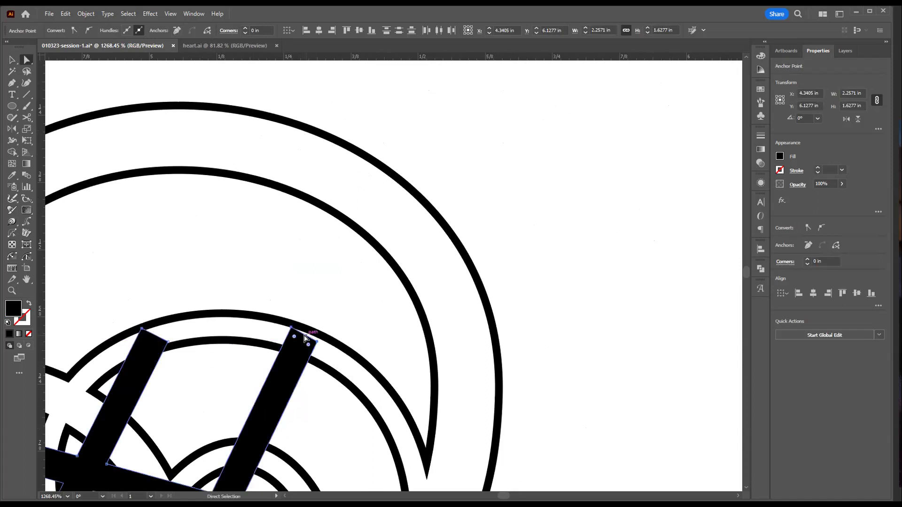
left_click(252, 270)
Pull the left end points of both long bars inward to meet the heart outline
key("ctrl+space")
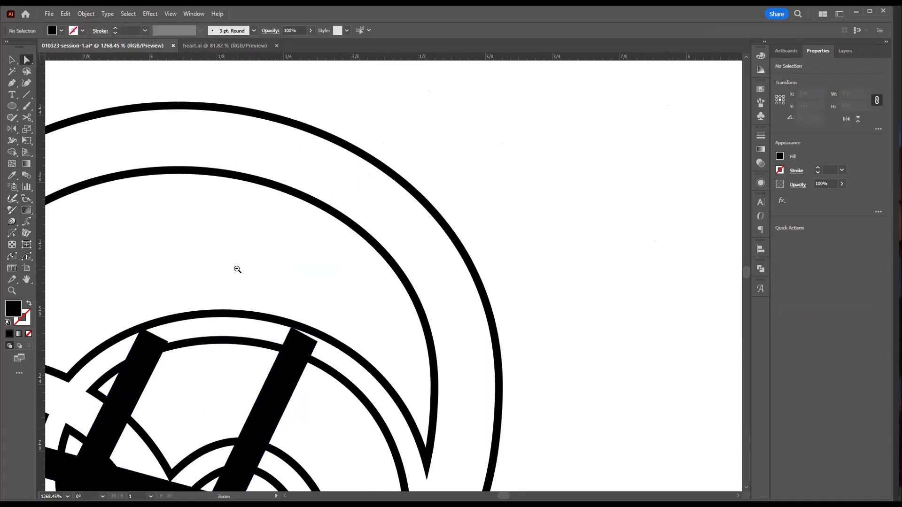
left_click(254, 333, "ctrl+alt")
left_click(249, 375, "ctrl+alt")
left_click(258, 376, "ctrl+alt")
left_click(364, 298, "ctrl+alt")
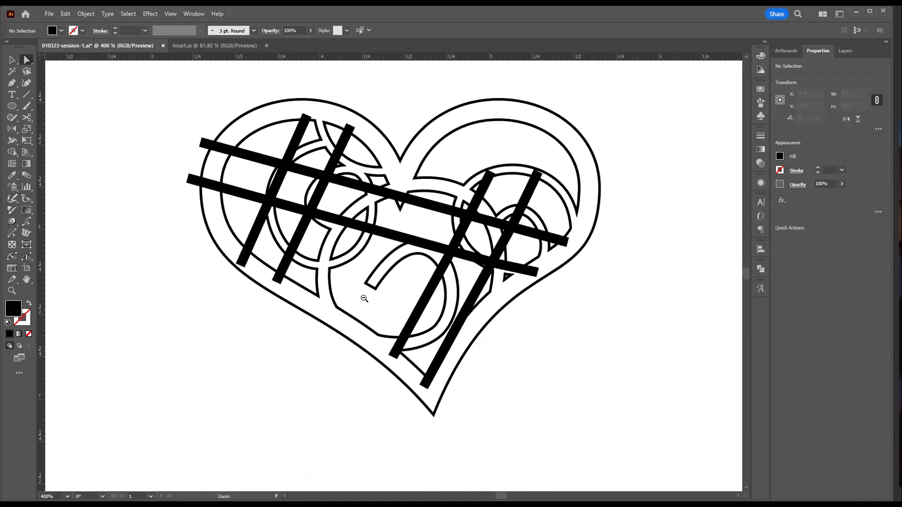
left_click_drag(176, 167, 193, 191)
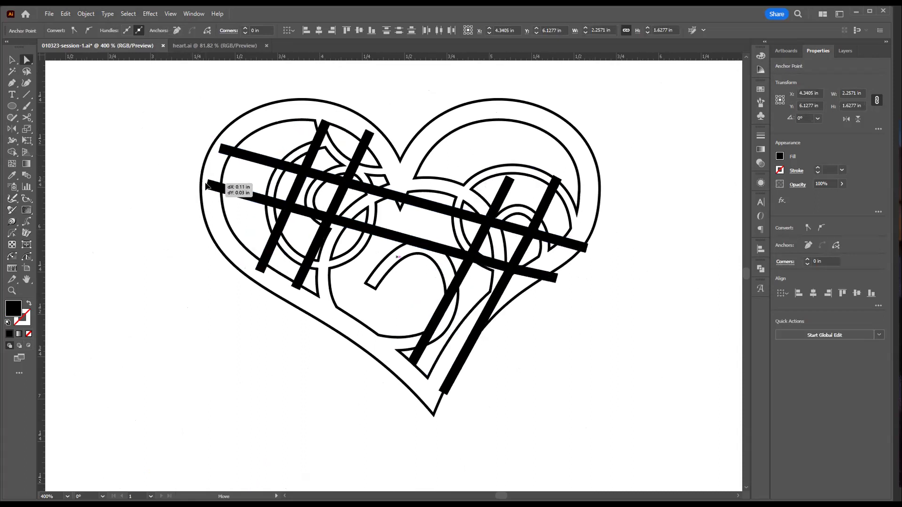
left_click(205, 186, "ctrl")
left_click(165, 195)
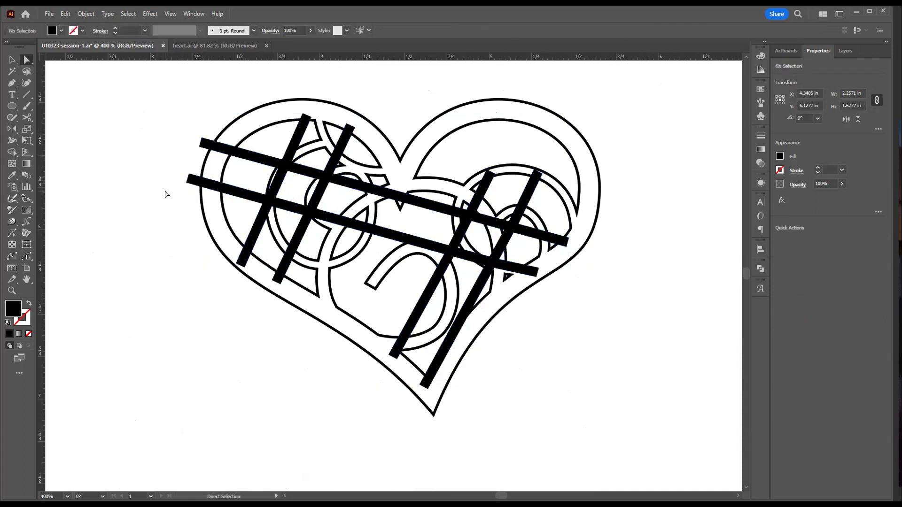
left_click_drag(176, 167, 208, 186)
left_click_drag(179, 133, 215, 155)
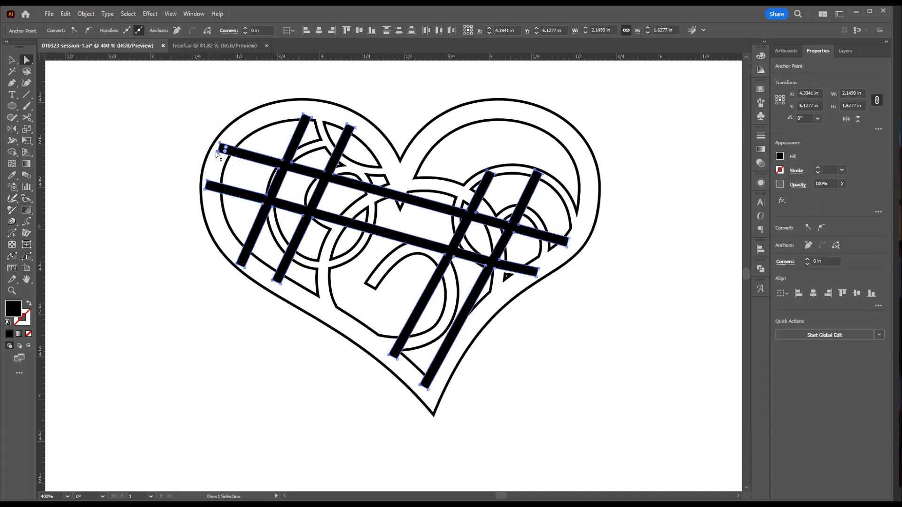
left_click(138, 251)
key("v")
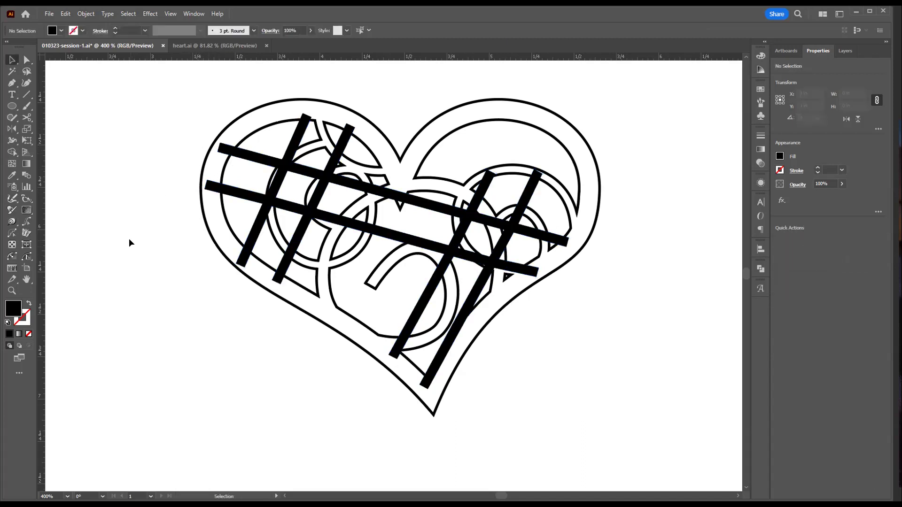
Select the heart outline and crosshatch bars and unite them with Pathfinder
left_click(232, 192)
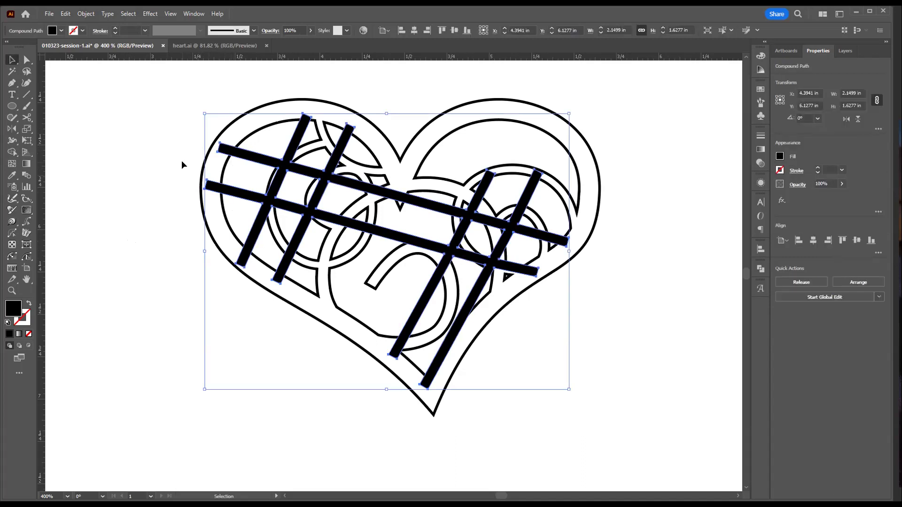
left_click_drag(657, 203, 572, 316)
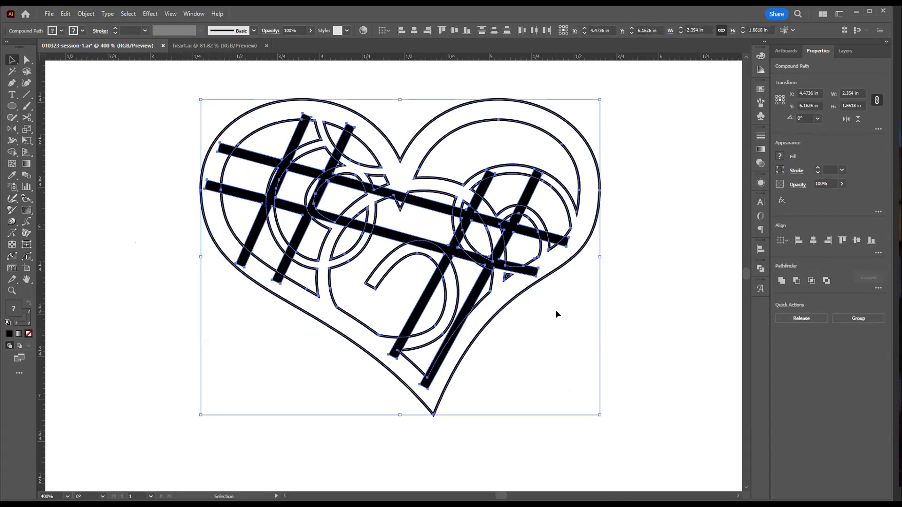
left_click(780, 281)
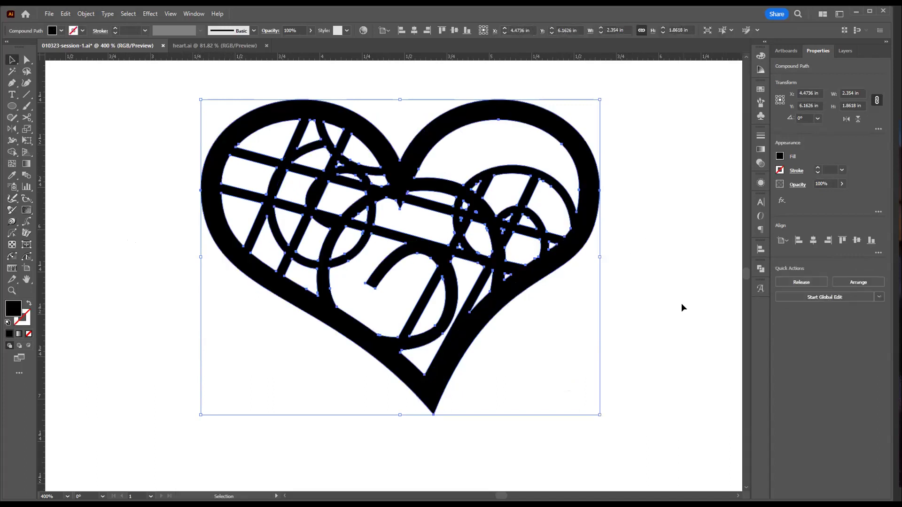
left_click(653, 288)
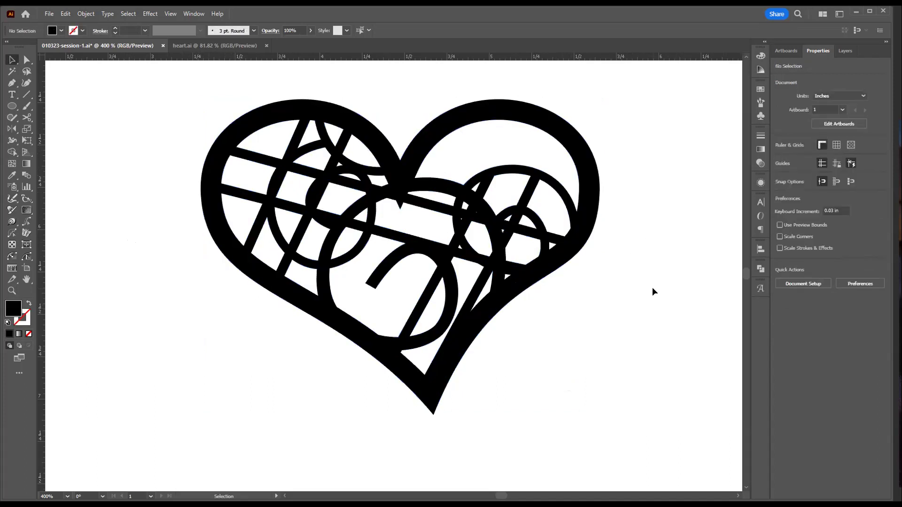
Draw a 2.9349 in circle centred on the heart, outlined in black with no fill
key("z")
left_click(417, 265, "alt")
left_click(405, 266, "alt")
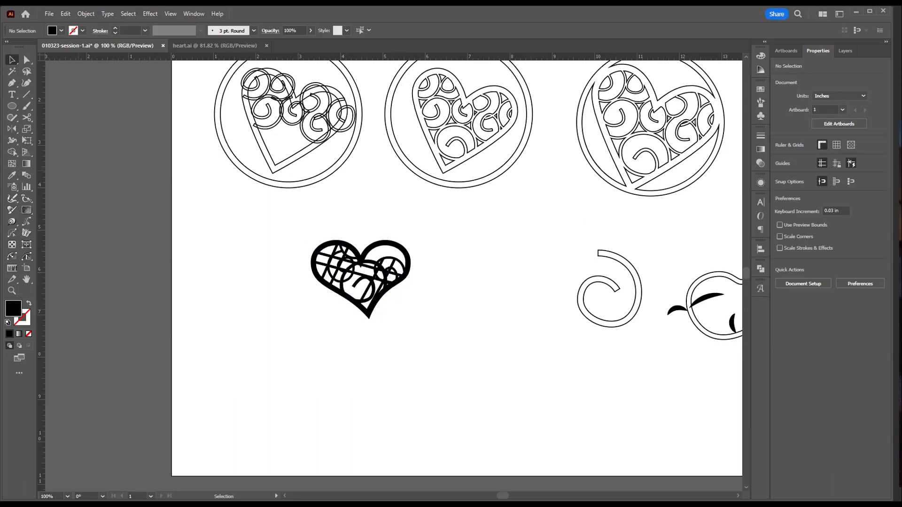
left_click(17, 108)
left_click_drag(16, 111, 42, 128)
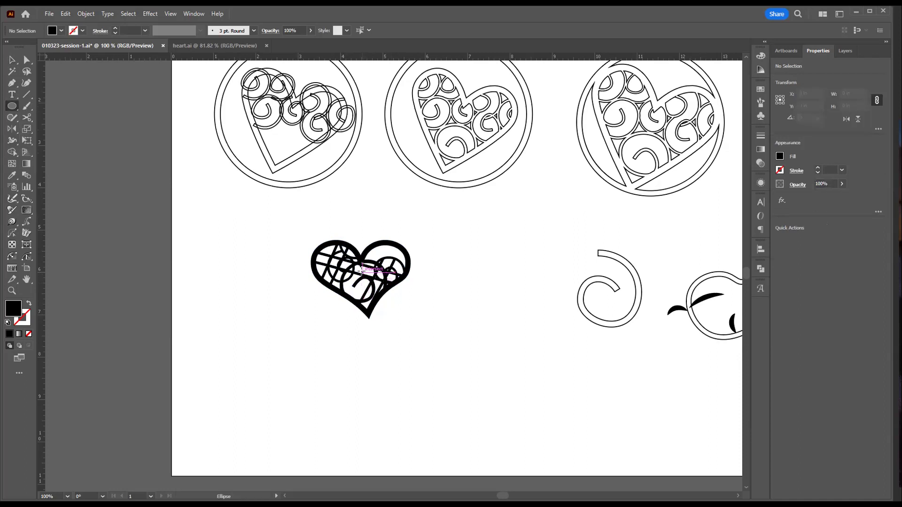
left_click_drag(362, 272, 416, 333)
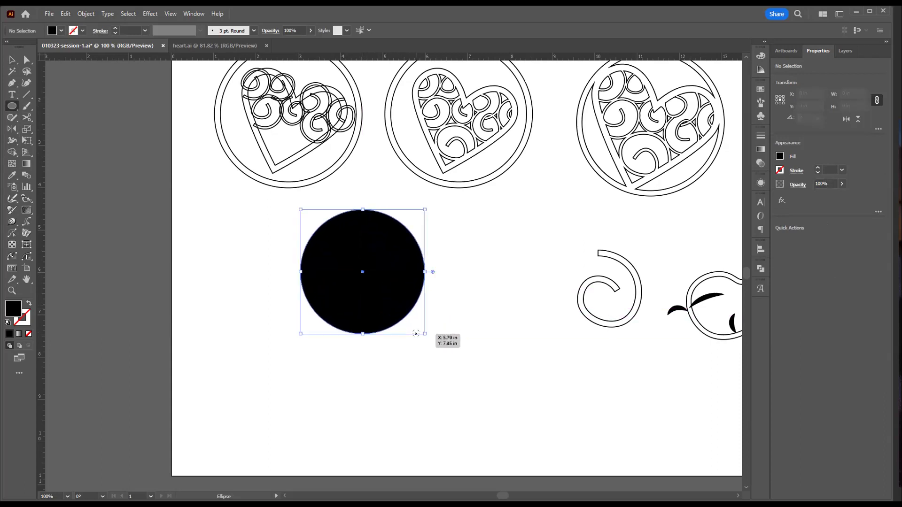
left_click(26, 304)
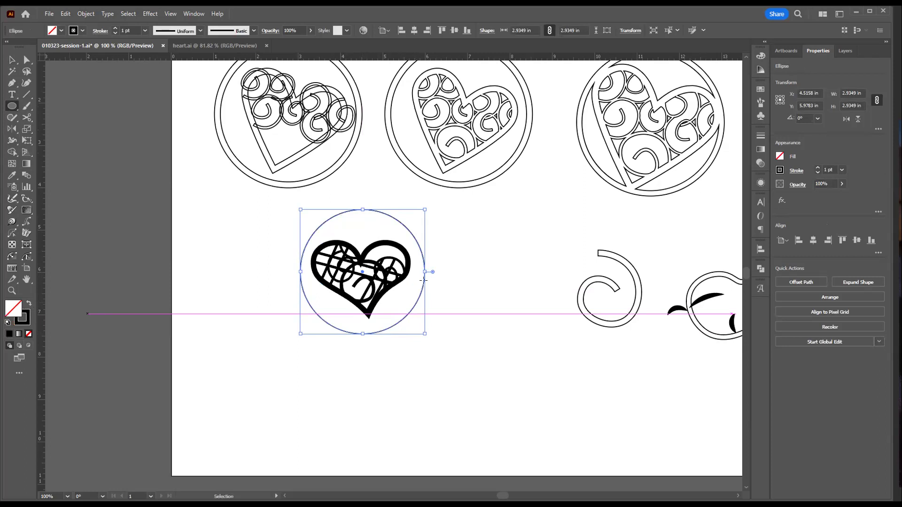
left_click_drag(529, 284, 418, 383)
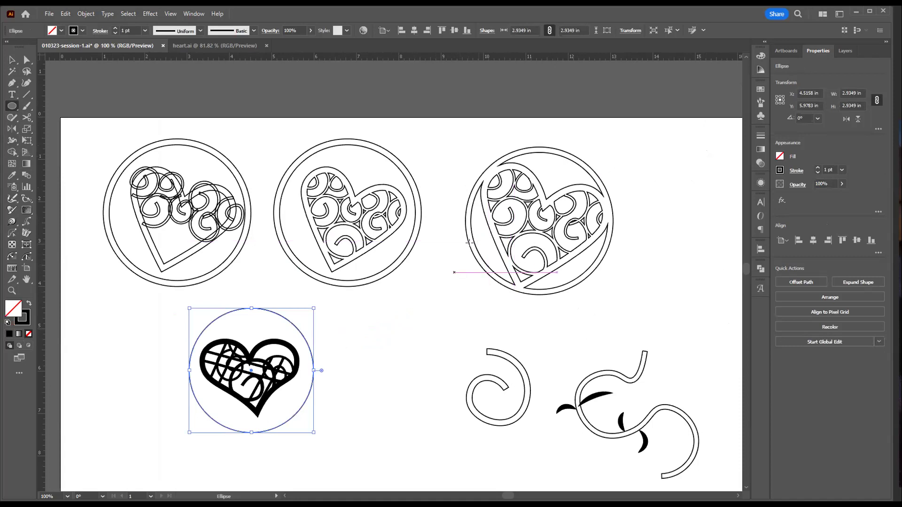
key("v")
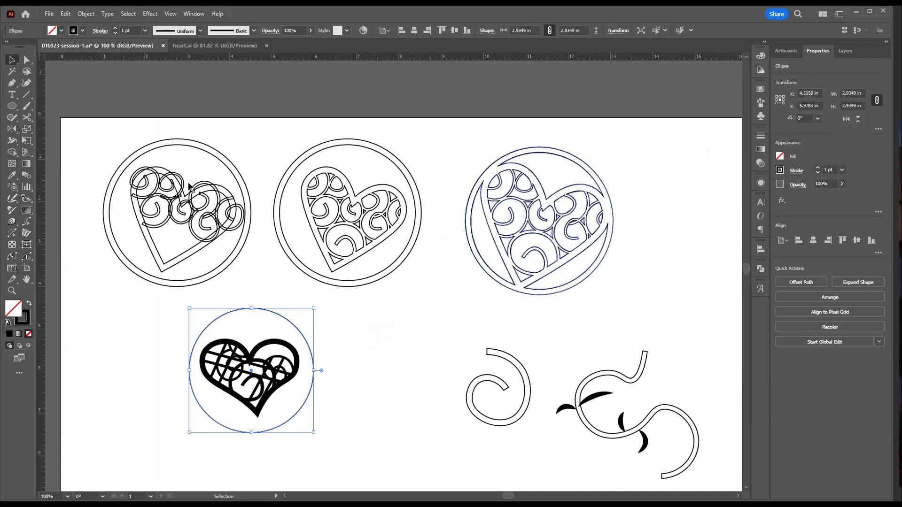
Draw a 5.2159 × 0.9409 in rectangle, rotate it about 335°, and lay it across the third heart
left_click(13, 107)
left_click(14, 109)
left_click(57, 106)
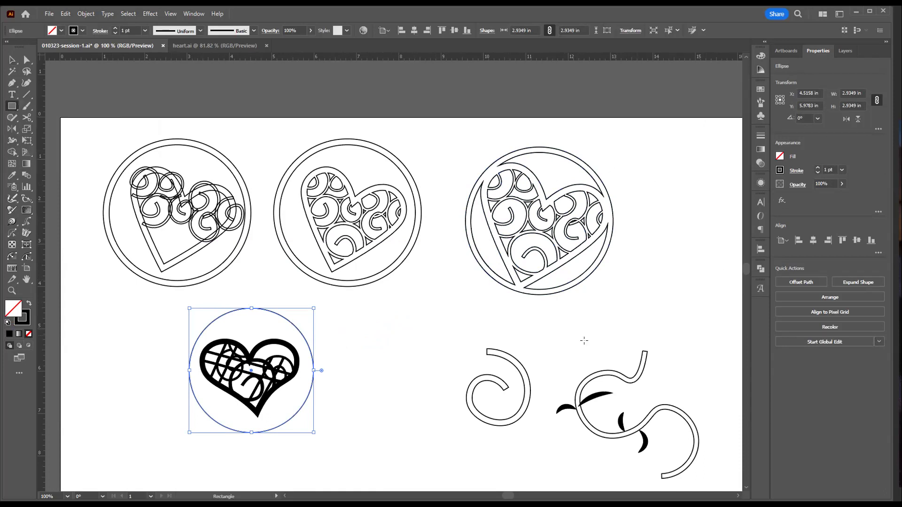
left_click_drag(457, 299, 679, 317)
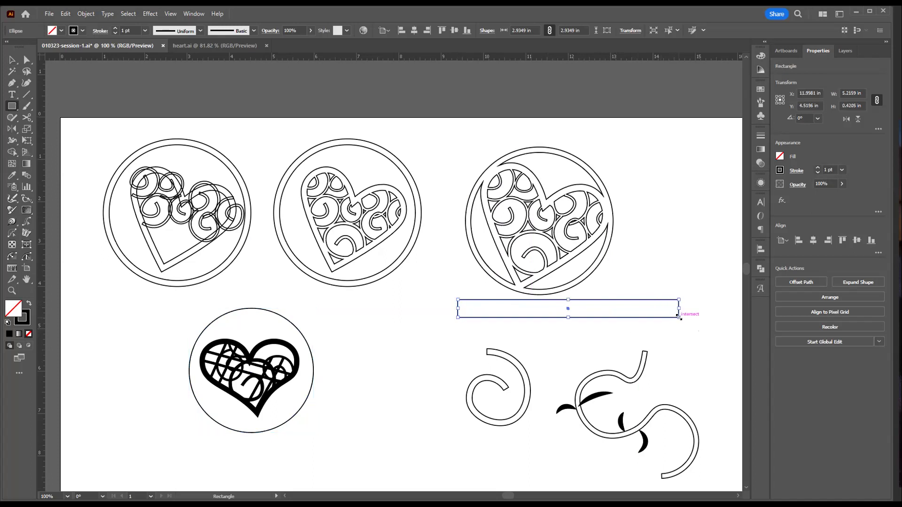
key("v")
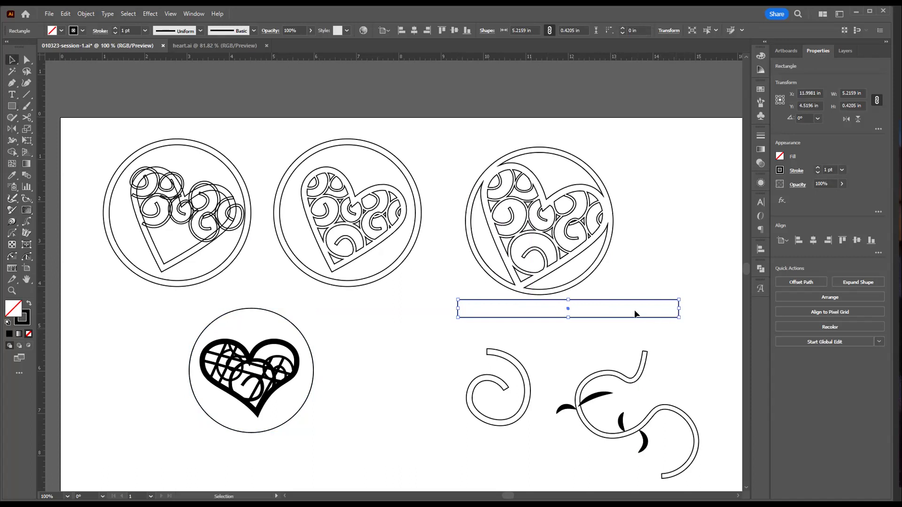
left_click_drag(680, 319, 666, 365)
left_click_drag(618, 325, 582, 244)
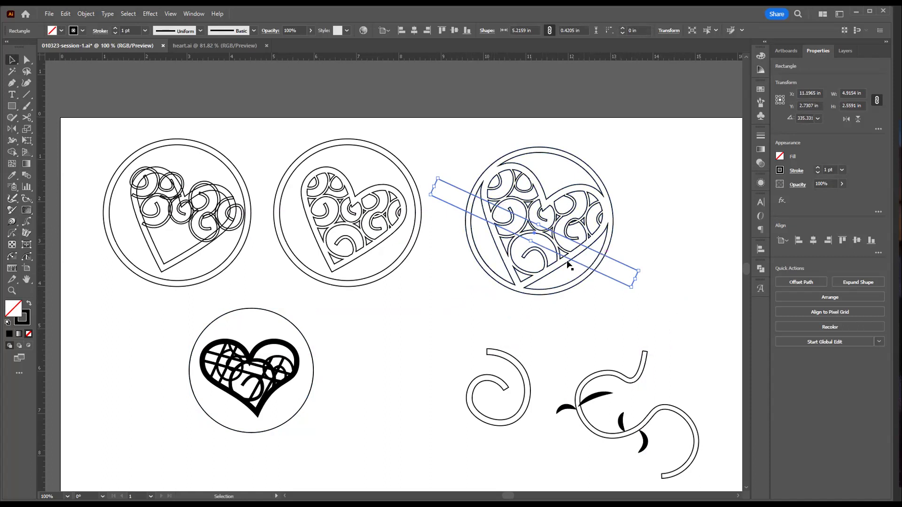
left_click_drag(533, 241, 522, 261)
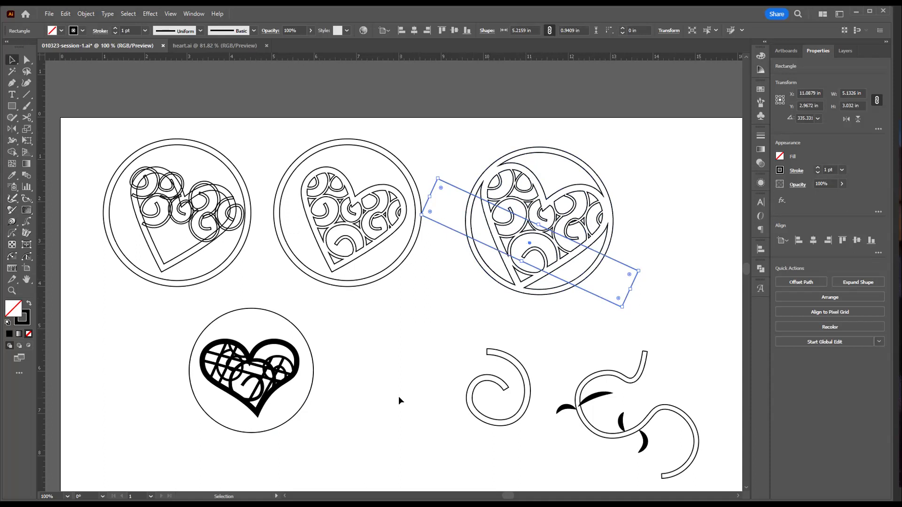
Offset the heart's circle by -0.12 in to add a 2.6949 in inner circle
left_click(385, 388)
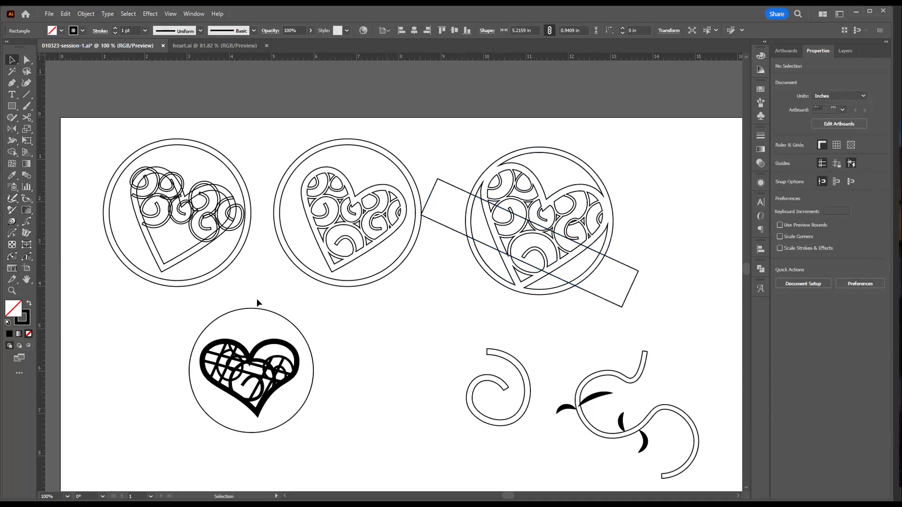
left_click(252, 366)
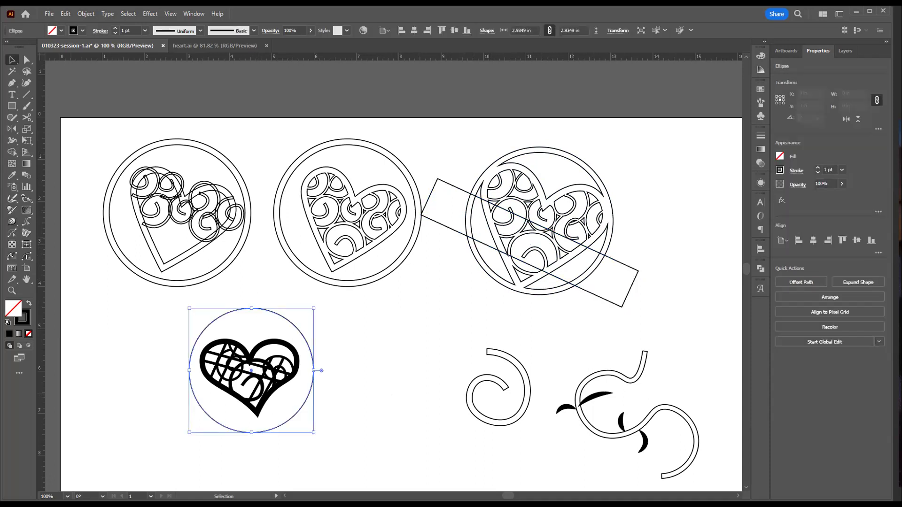
left_click(85, 14)
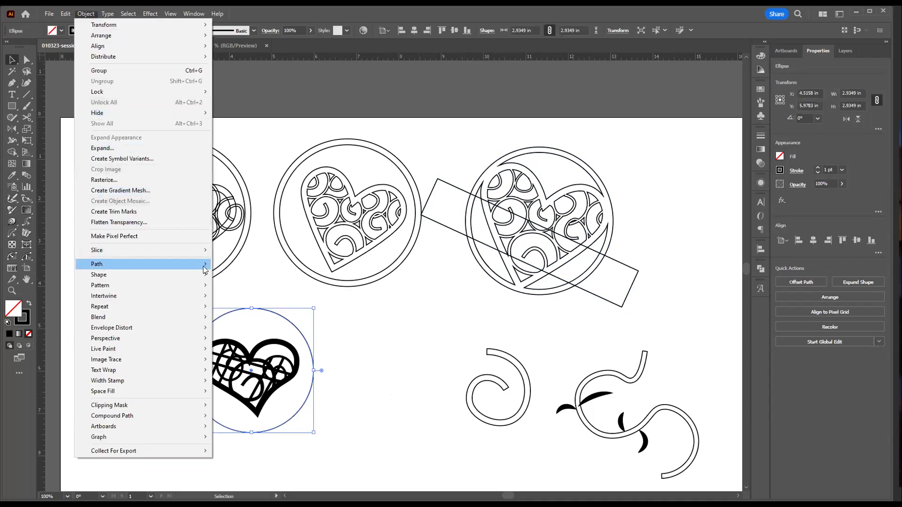
mouse_move(204, 265)
left_click(260, 329)
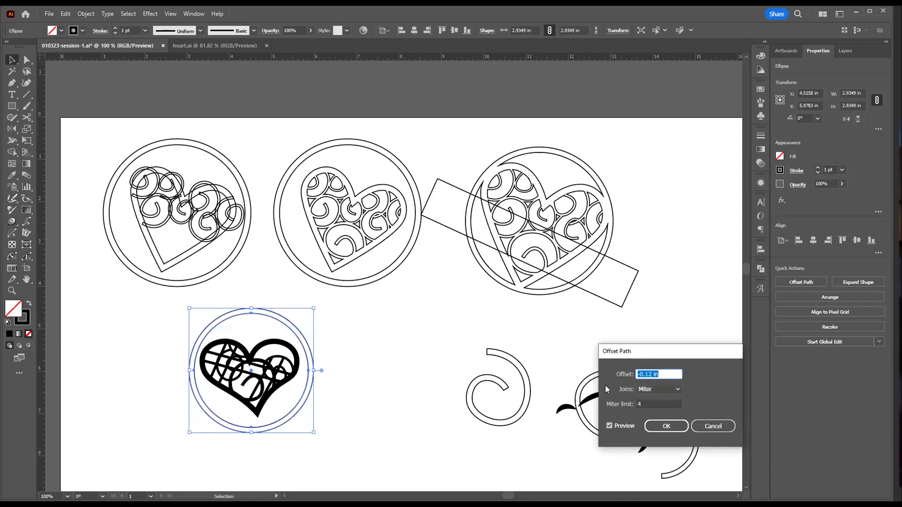
left_click(664, 426)
key("z")
left_click(309, 339)
key("ctrl+equal")
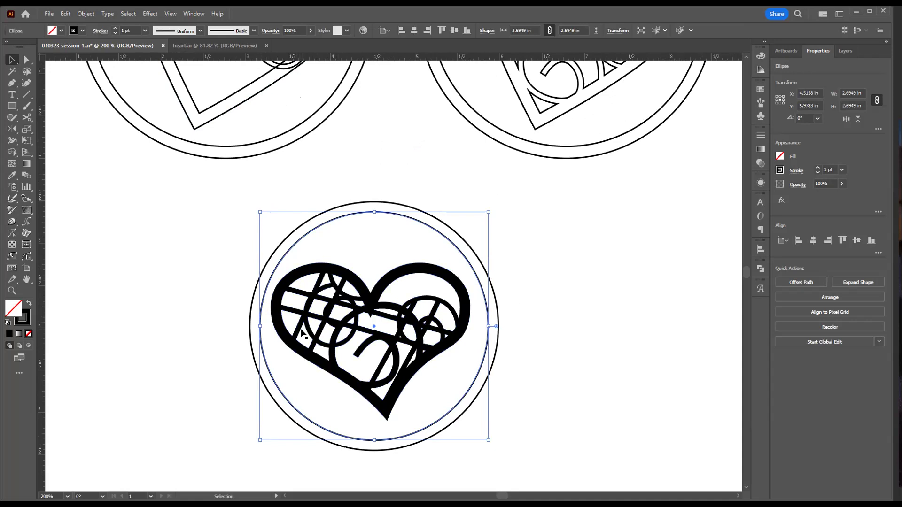
Rotate the heart about 32.8° and scale it to 2.5848 × 2.2595 in inside the double ring
left_click_drag(298, 252, 300, 250)
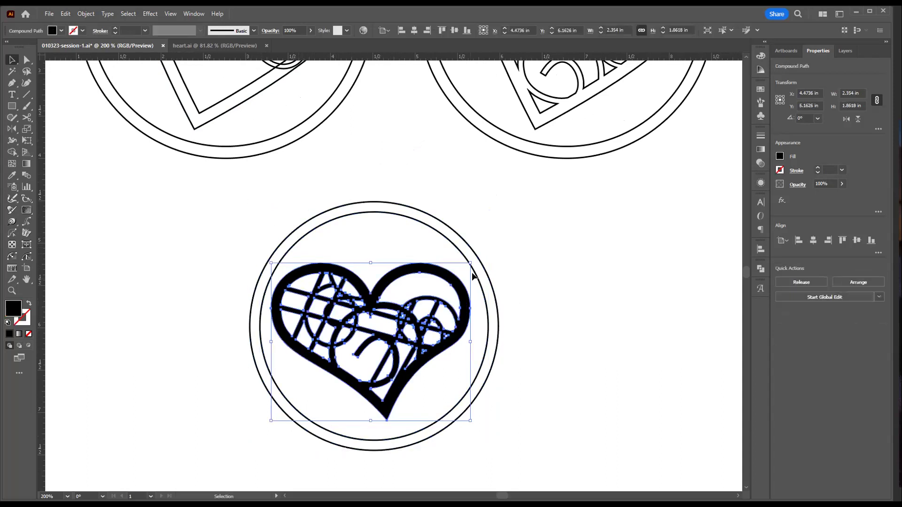
left_click_drag(471, 260, 449, 195)
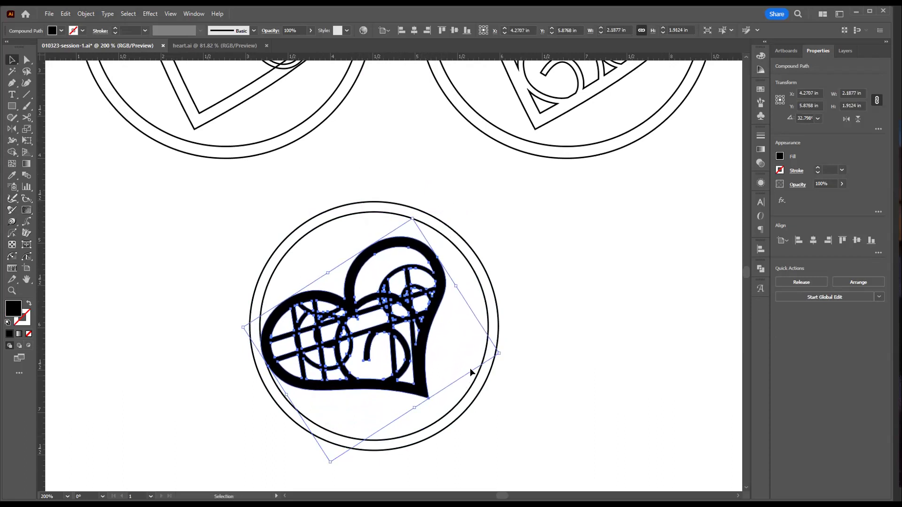
left_click_drag(499, 352, 405, 342)
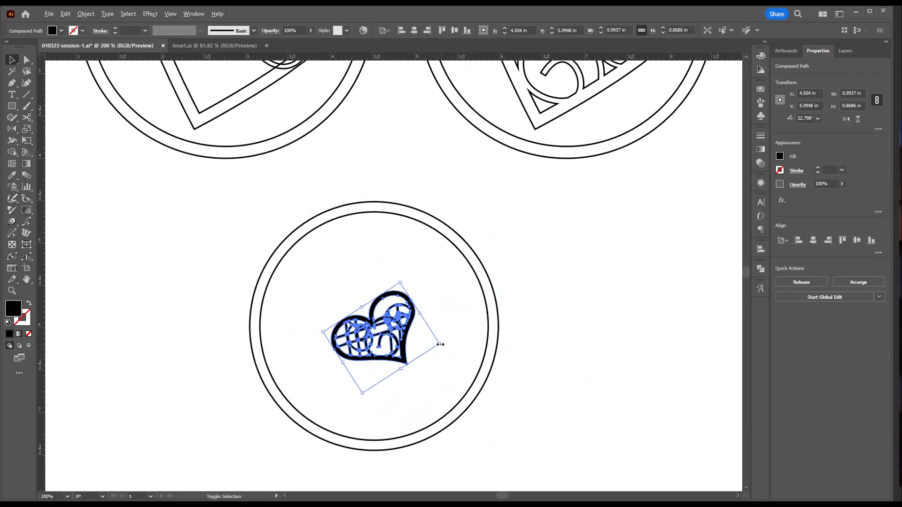
left_click_drag(437, 343, 563, 407)
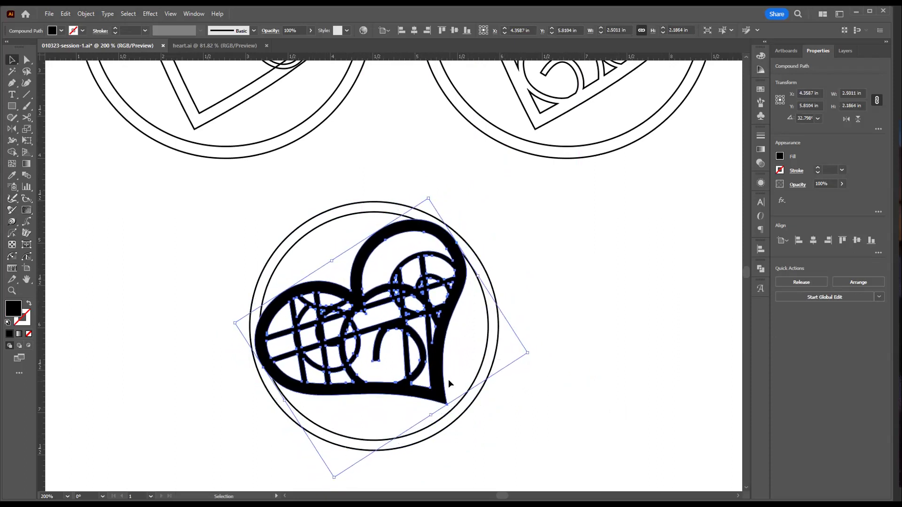
left_click_drag(441, 366, 445, 384)
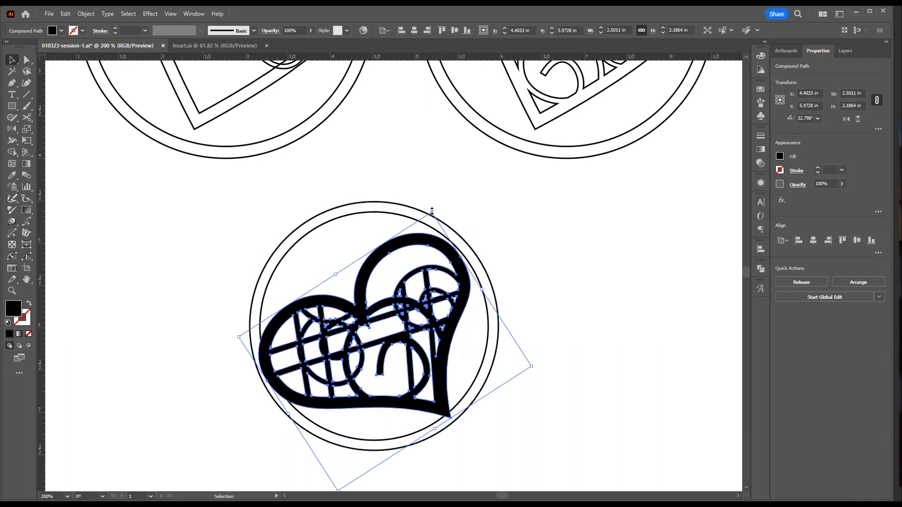
left_click_drag(431, 211, 436, 201)
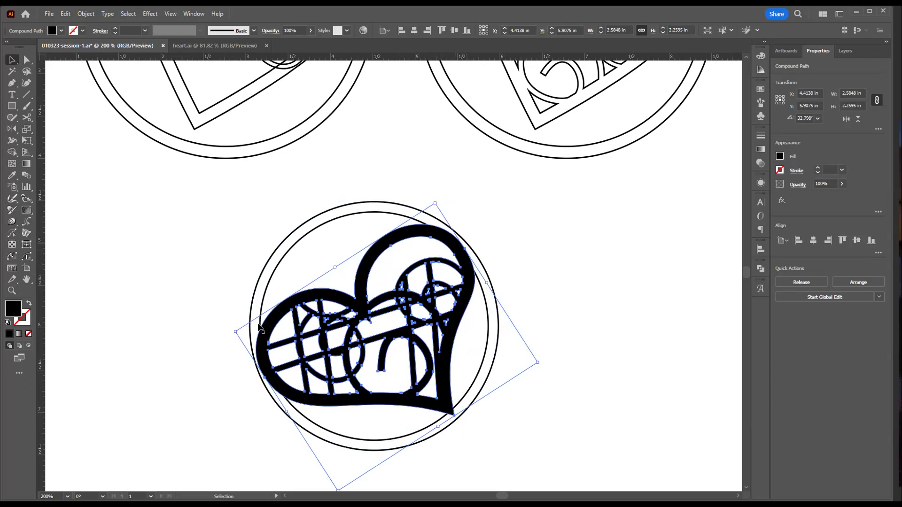
Try uniting the heart with both circles, then undo the merge
left_click(482, 227)
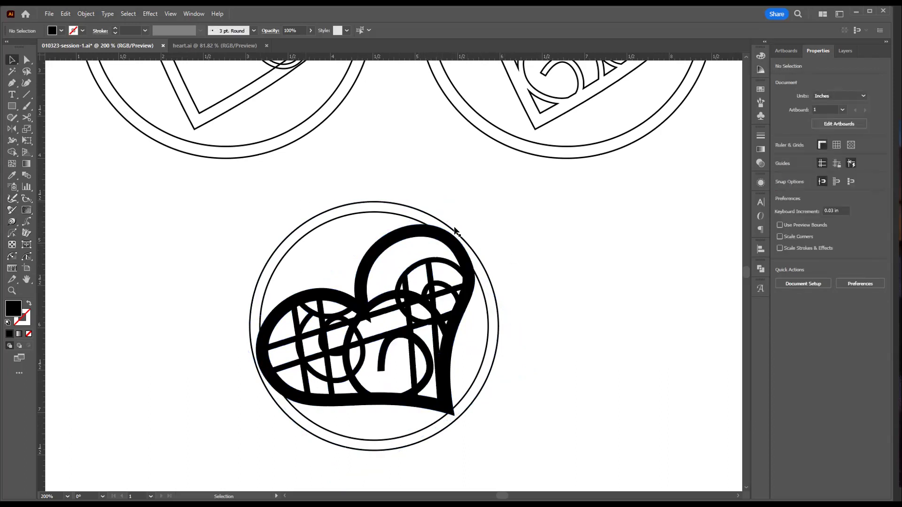
left_click(364, 210)
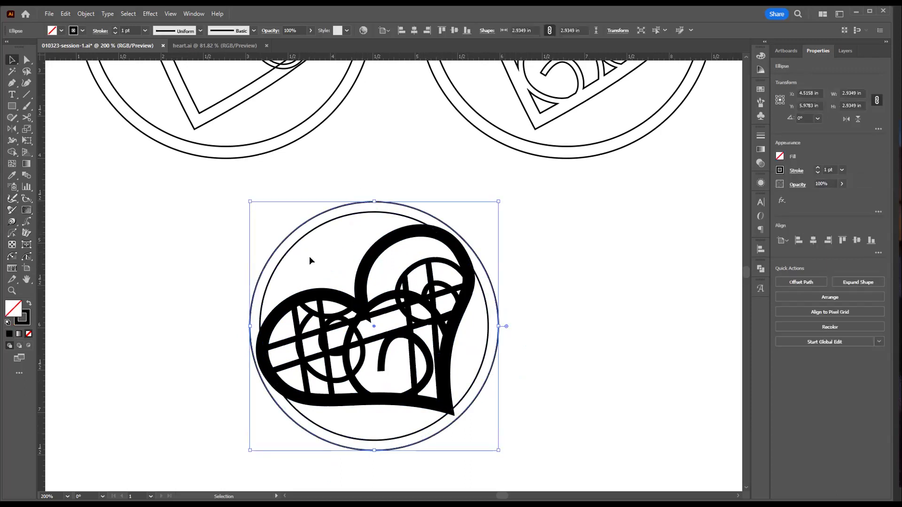
left_click(336, 254)
left_click_drag(402, 186, 447, 245)
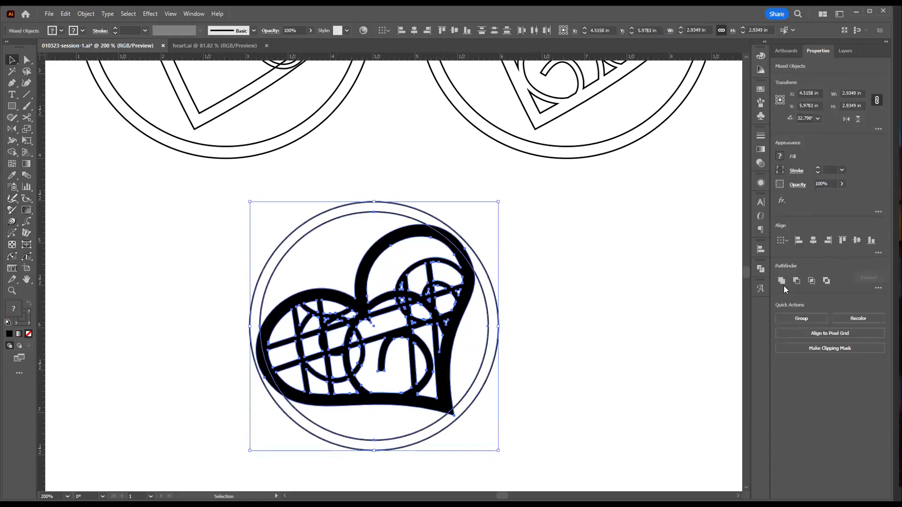
left_click(783, 283)
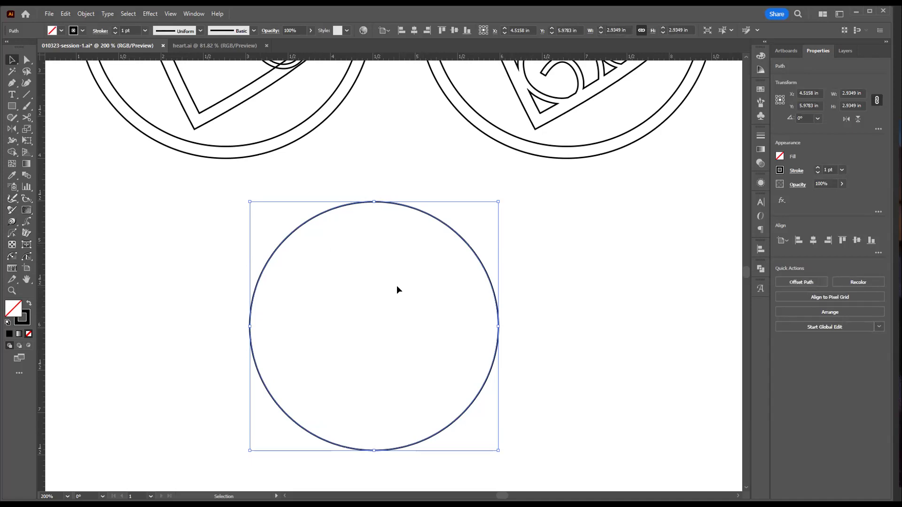
key("a")
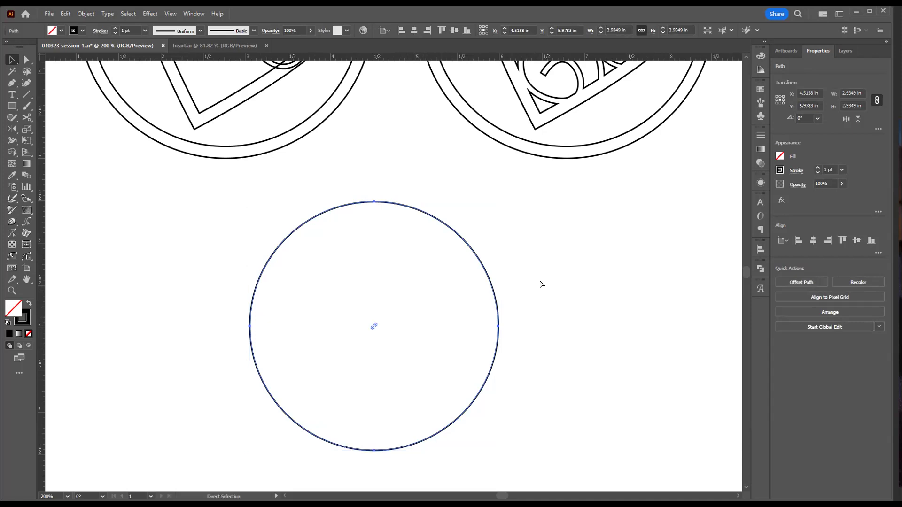
key("ctrl+z")
key("v")
left_click(521, 277)
Cut a ring with Minus Front, unite it with the heart, and fill the result black
left_click(497, 342)
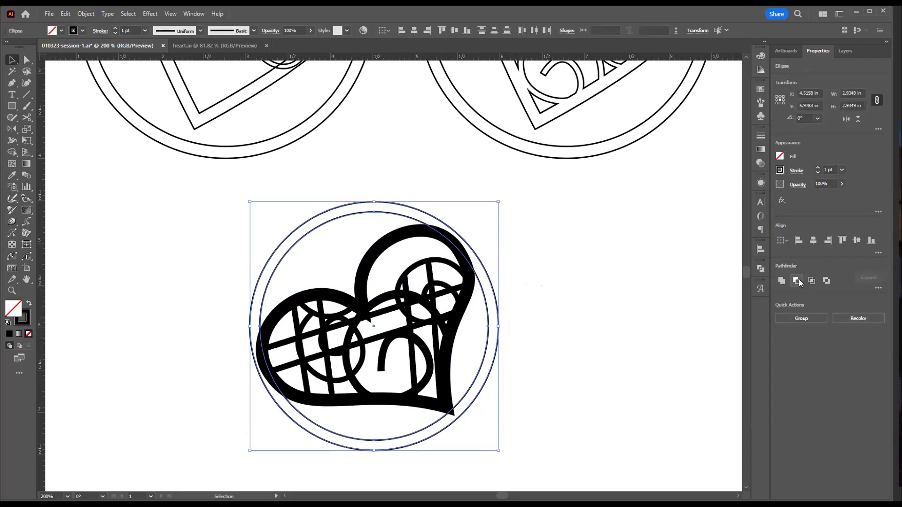
left_click(798, 280)
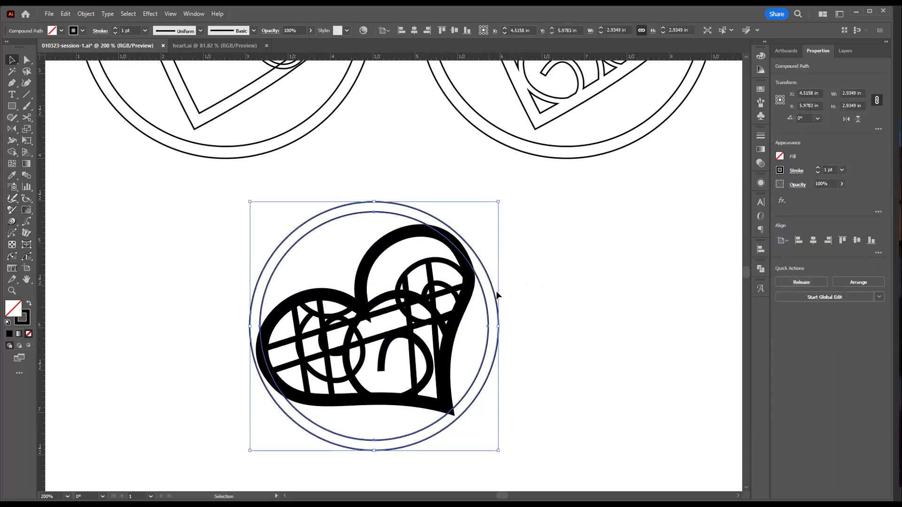
left_click_drag(571, 259, 493, 304)
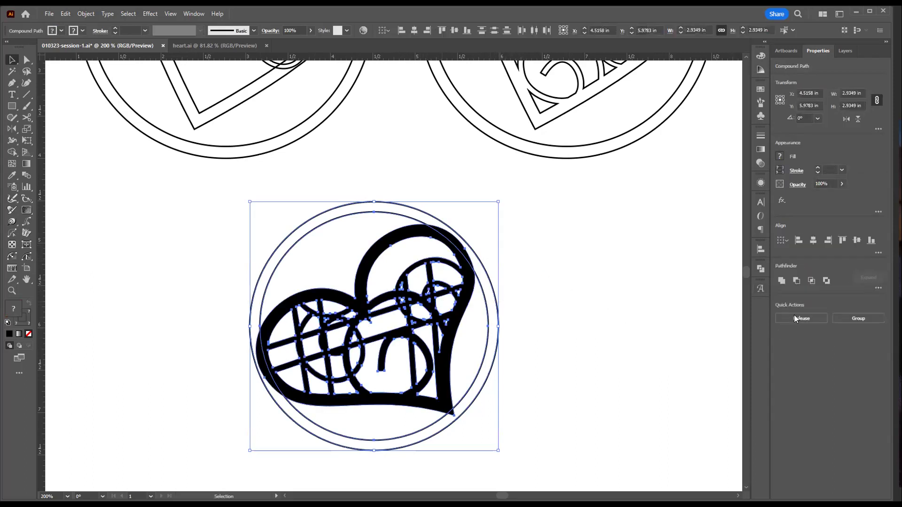
left_click(778, 279)
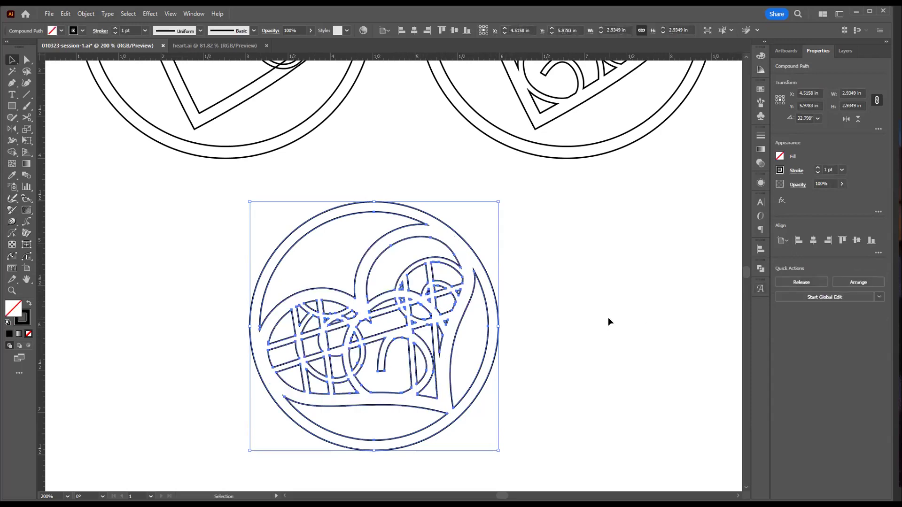
left_click(566, 356)
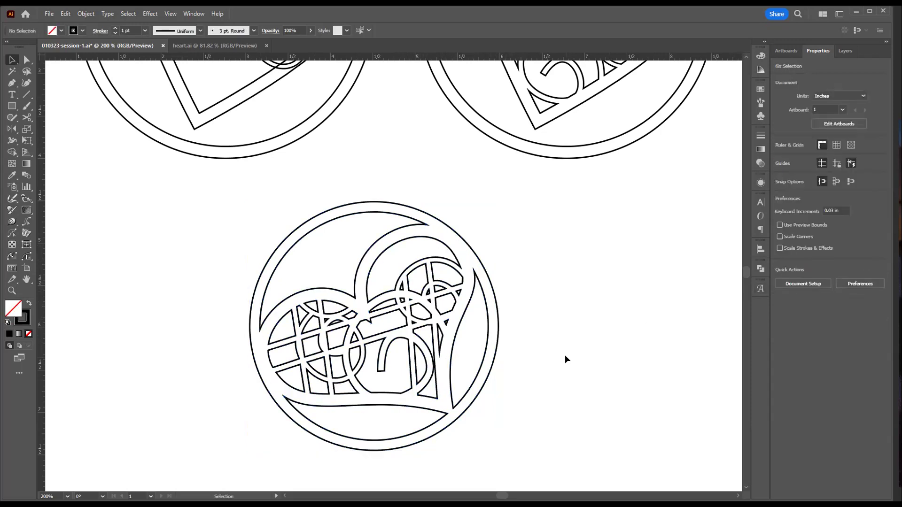
left_click(257, 252)
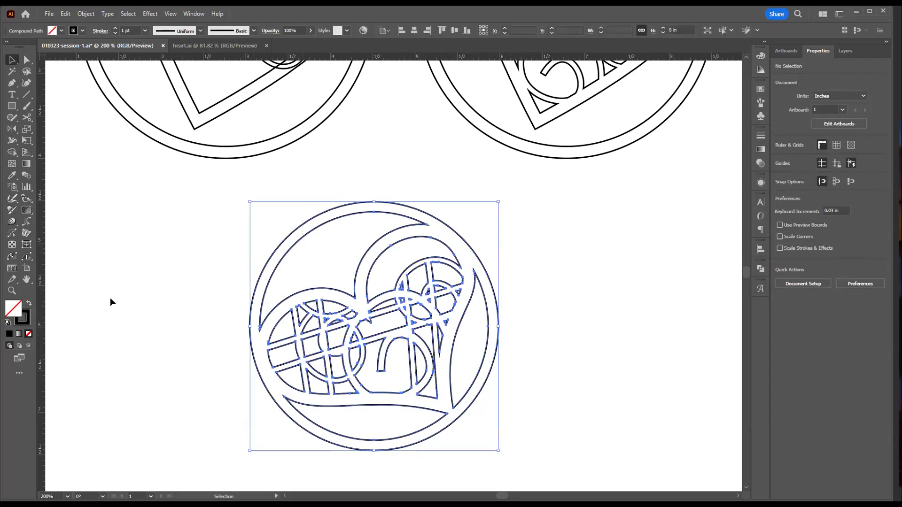
left_click(29, 304)
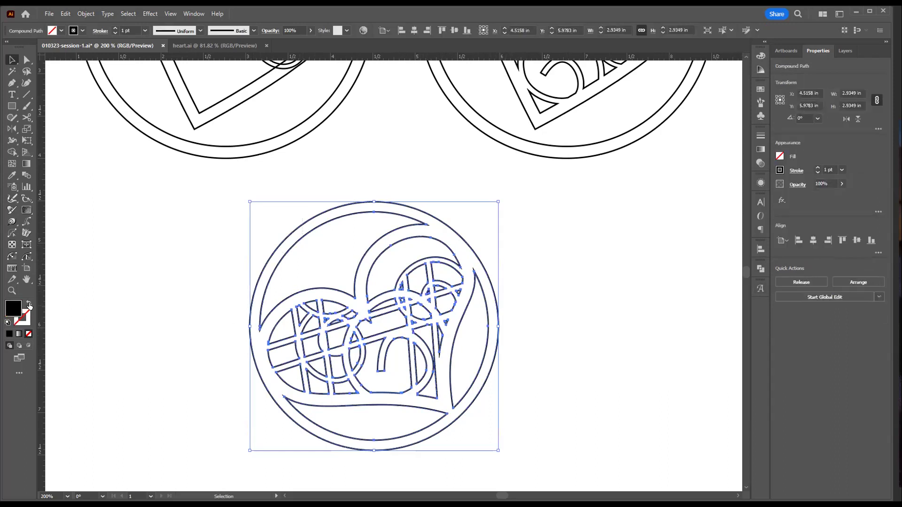
left_click(577, 336)
Move the solid black ringed heart to the top right, beside the third circled heart
left_click(475, 321, "ctrl+alt")
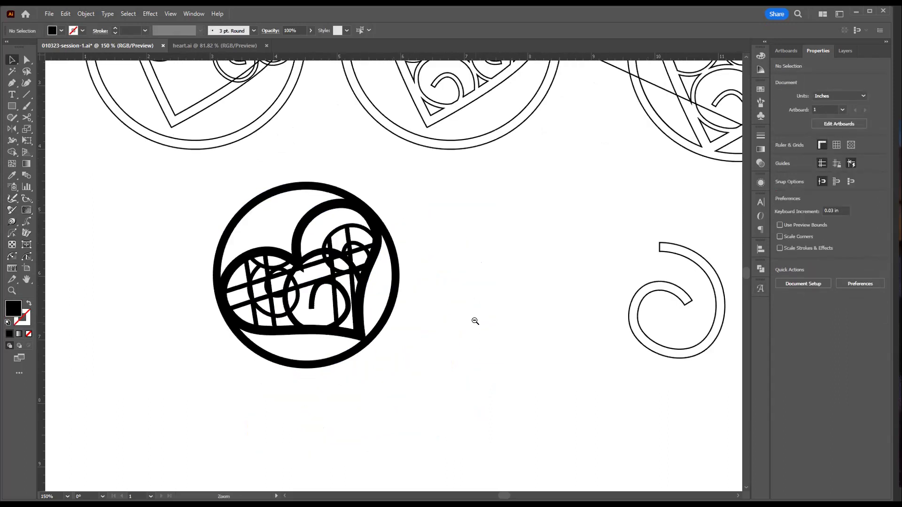
left_click(472, 319, "ctrl+alt")
left_click(390, 246, "ctrl+alt")
left_click_drag(310, 261, 610, 154)
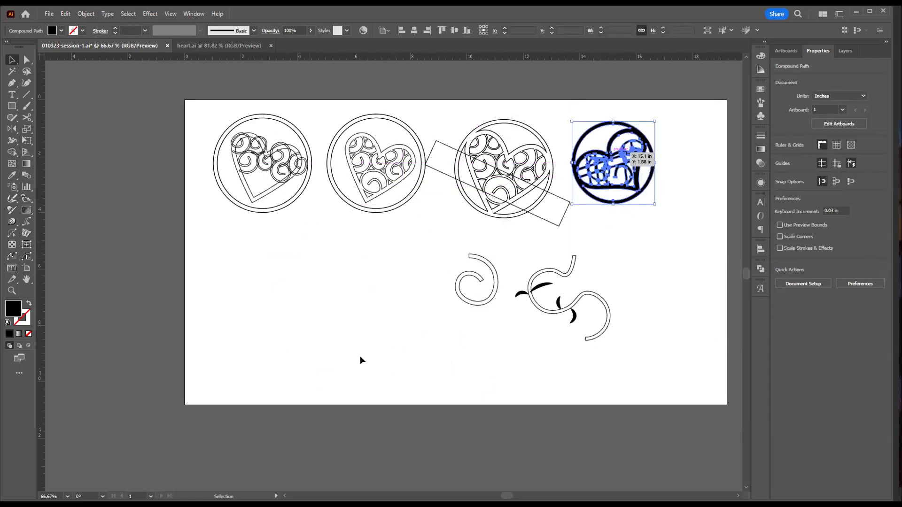
left_click(334, 387)
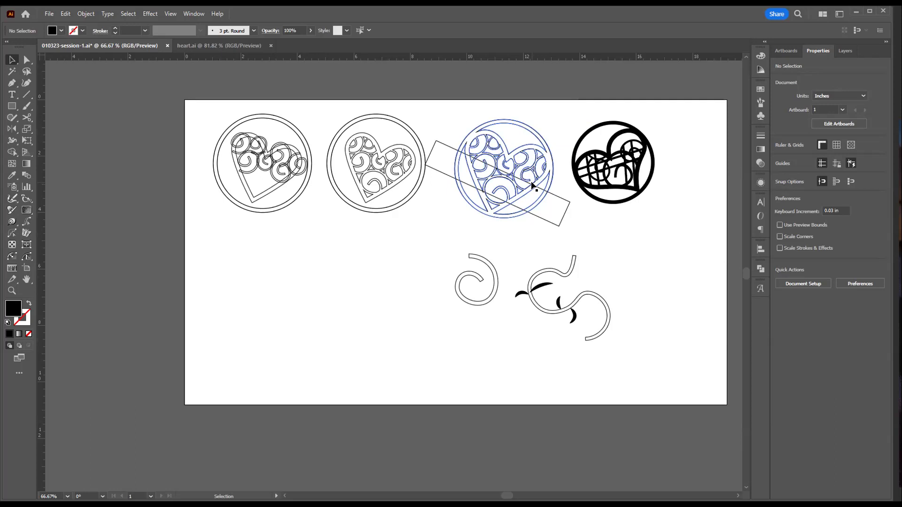
key("ctrl+space")
left_click_drag(532, 184, 721, 256)
left_click_drag(533, 198, 512, 282)
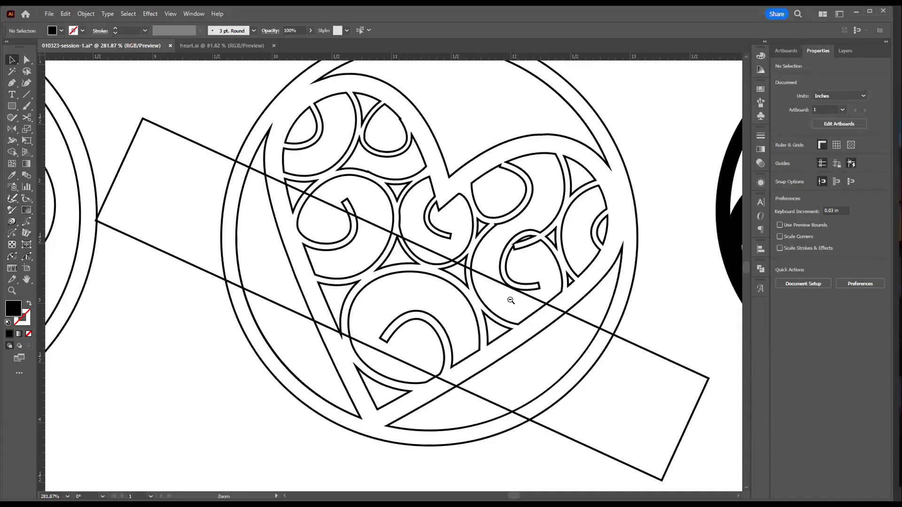
Zoom out to the whole artboard and marquee-select the middle swirl heart circle
left_click(489, 290, "alt")
left_click(422, 282, "alt")
left_click(422, 282, "alt")
left_click(402, 289, "alt")
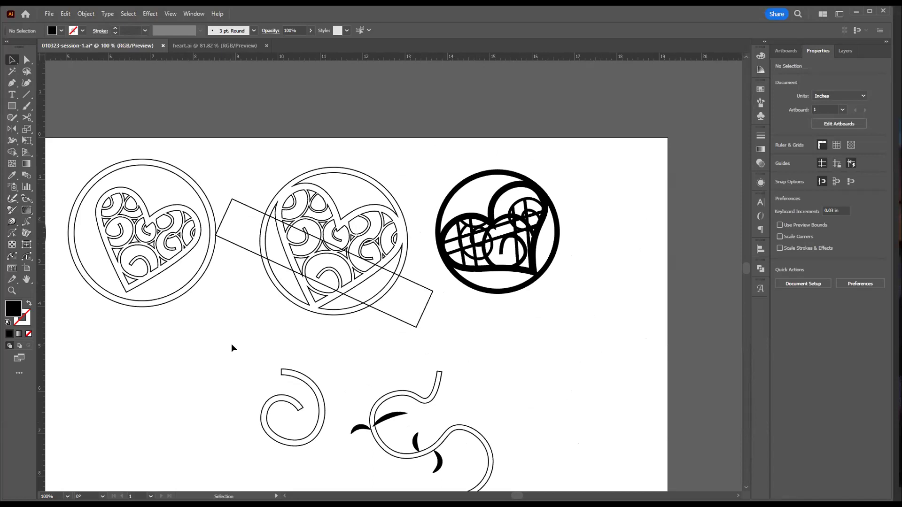
left_click_drag(303, 164, 326, 200)
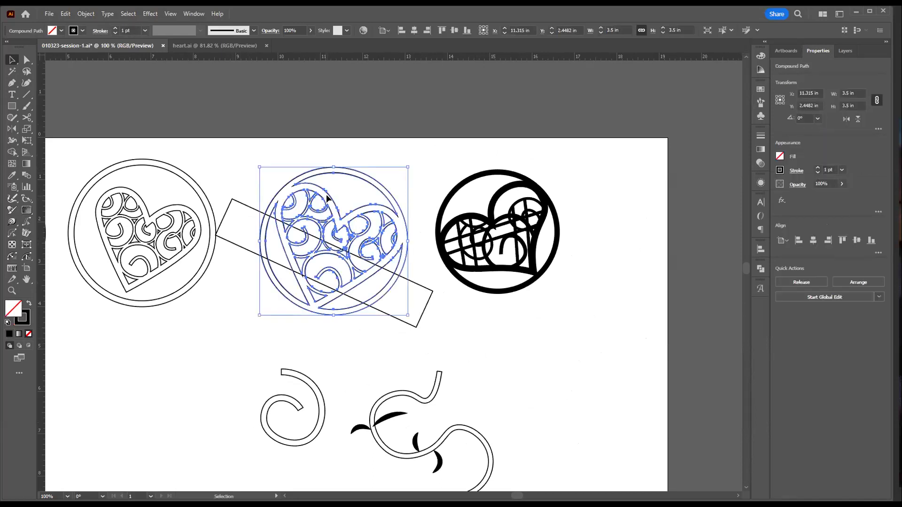
Drag the swirl heart into the open lower-left area, to X 3.2321 in, Y 6.883 in
left_click_drag(333, 201, 593, 345)
scroll(363, 139, "down", 5)
scroll(363, 139, "right", 3)
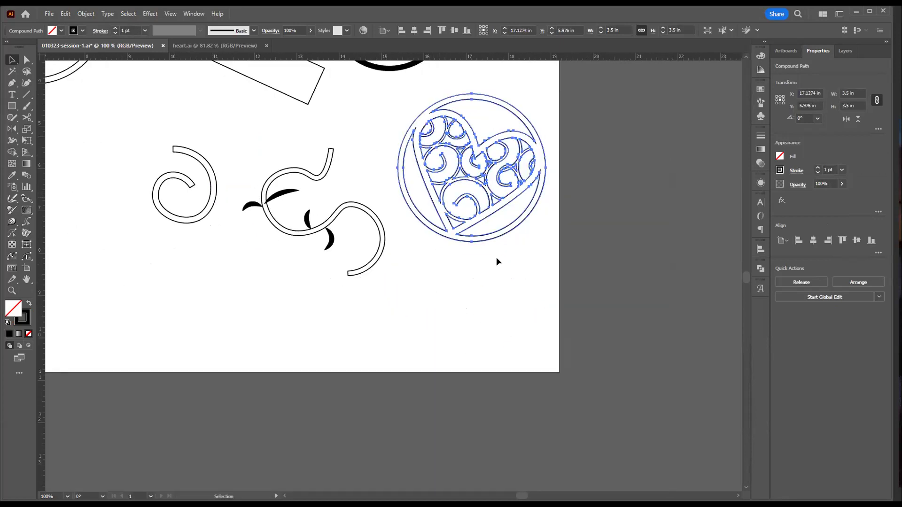
left_click_drag(451, 217, 145, 300)
scroll(668, 291, "left", 8)
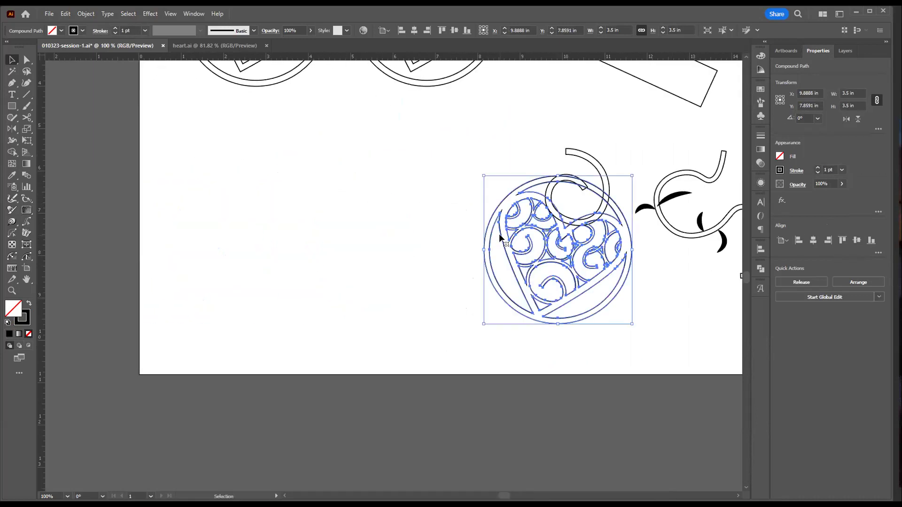
left_click_drag(500, 239, 218, 193)
left_click(315, 331)
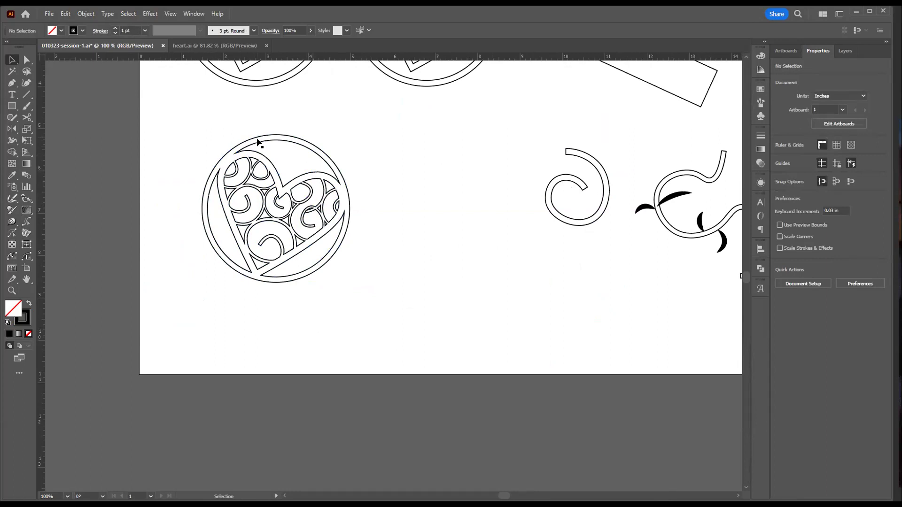
left_click(259, 141)
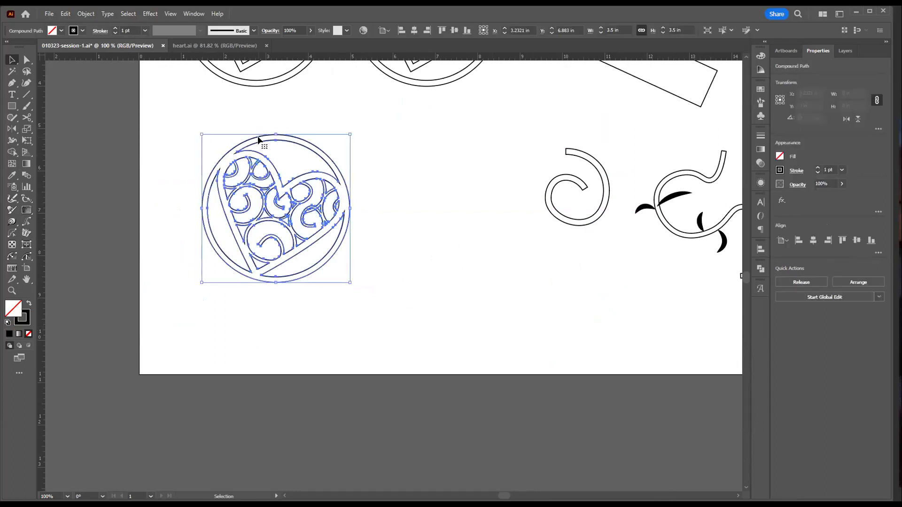
double_click(258, 139)
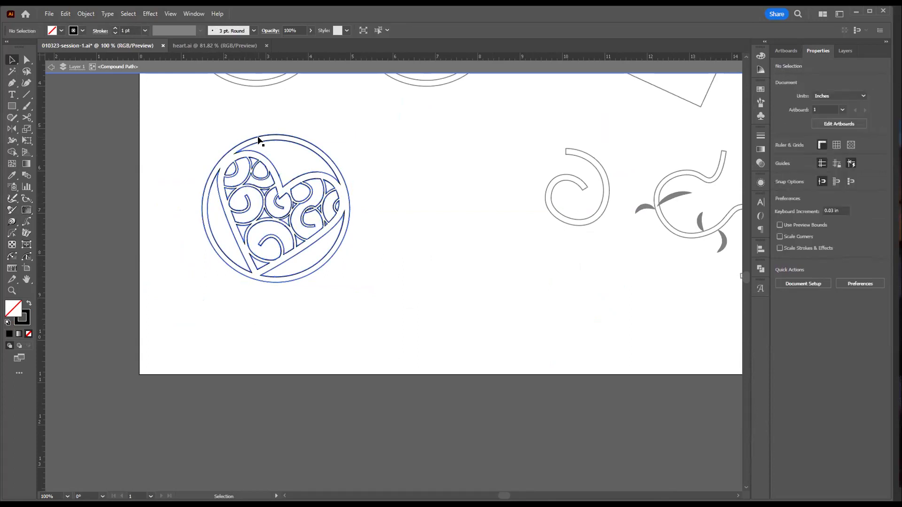
left_click(259, 140)
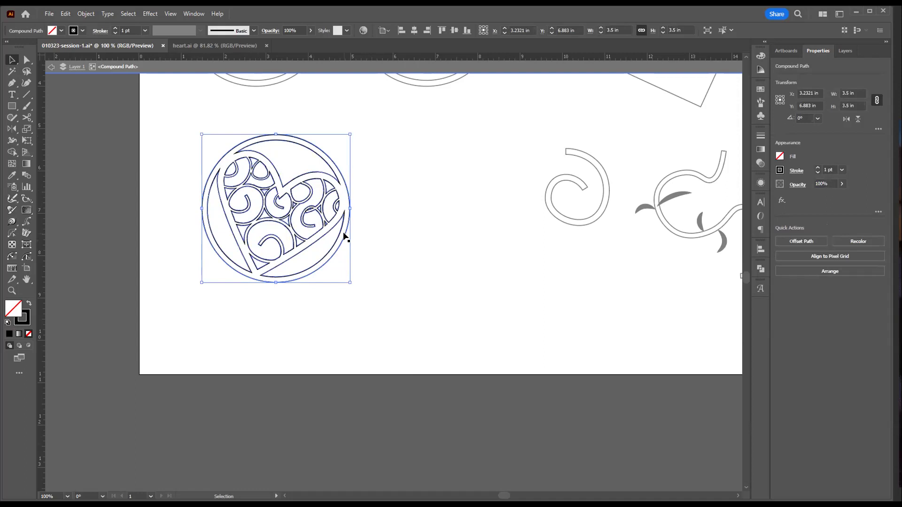
key("a")
key("v")
left_click(361, 290)
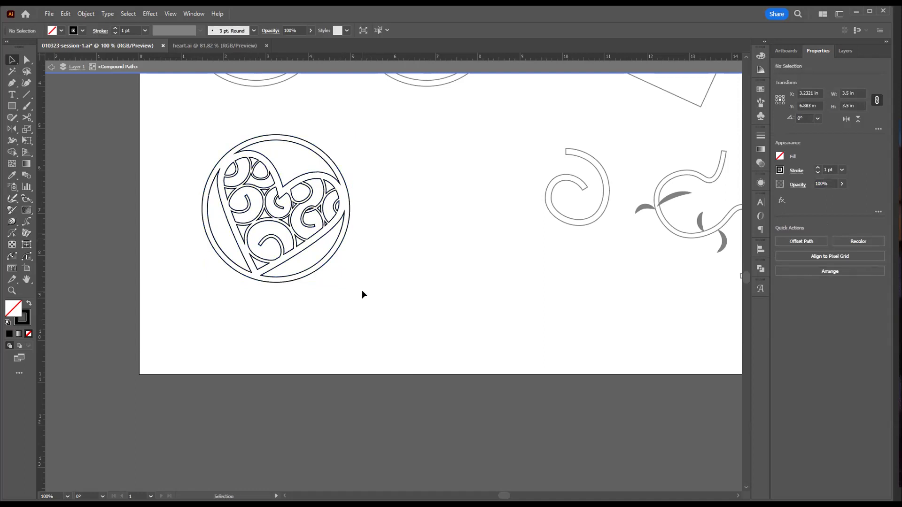
key("Escape")
key("a")
Paste a 3.5 in circle and move it up beside the swirl heart circle
key("ctrl+v")
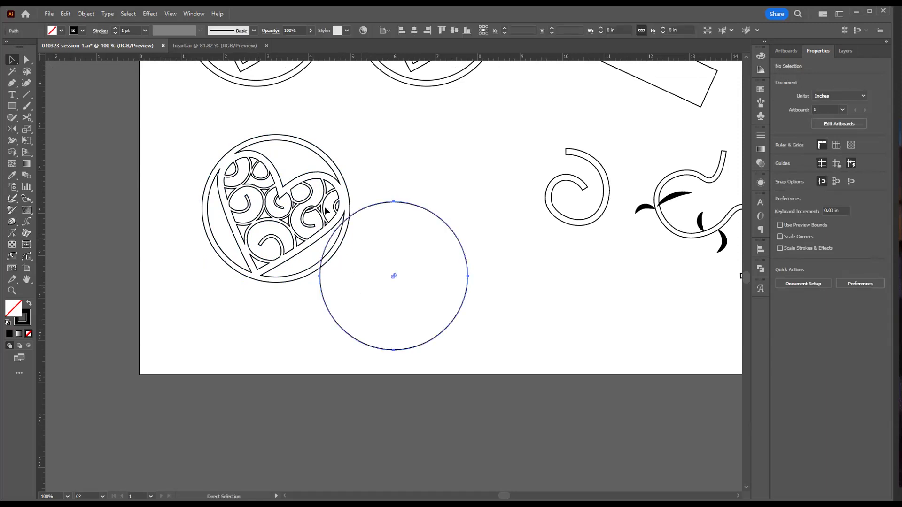
key("v")
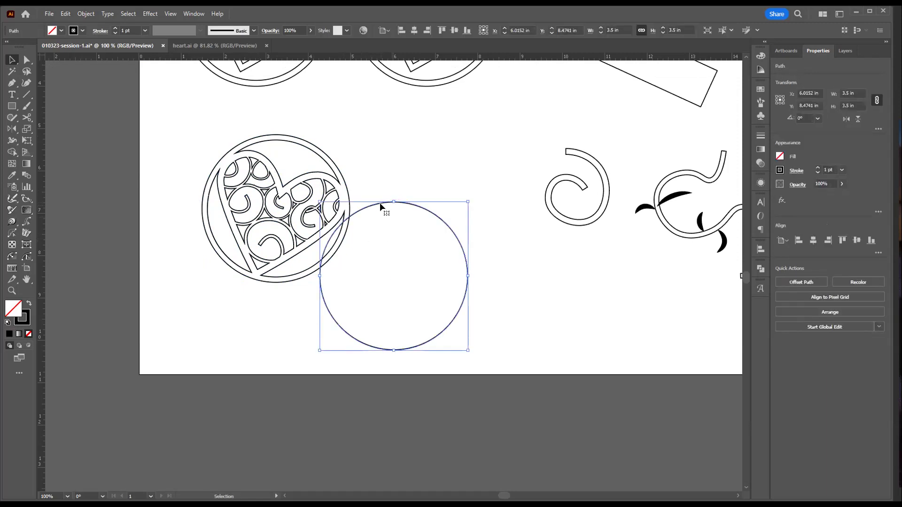
left_click_drag(379, 201, 407, 195)
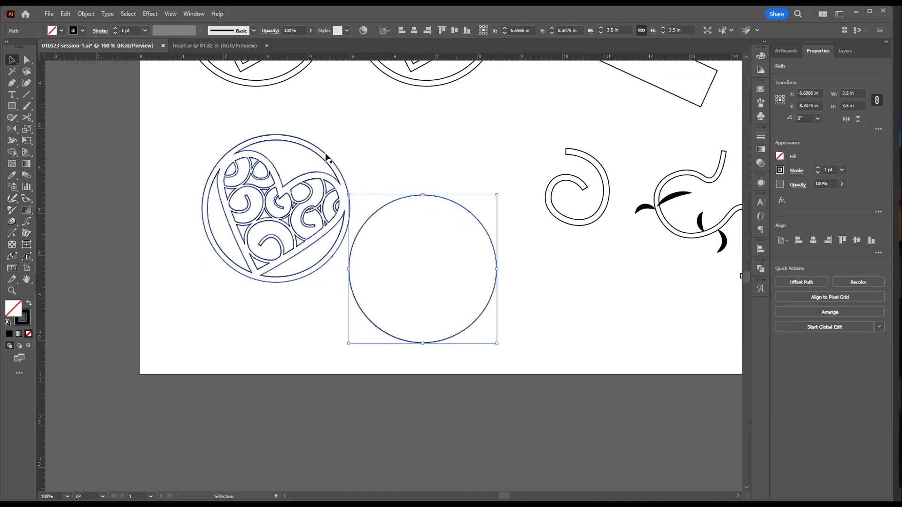
Offset the circle inward by 0.12 in to create a 3.26 in inner circle
left_click(83, 14)
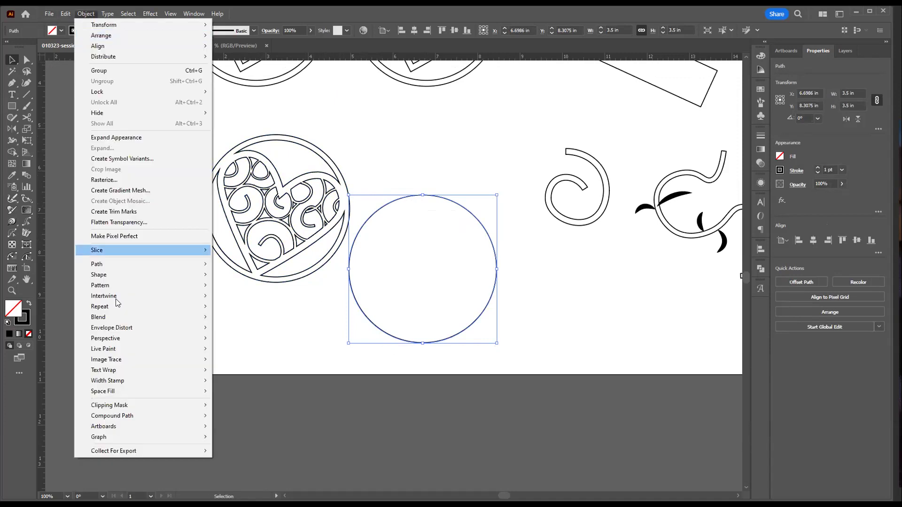
mouse_move(118, 264)
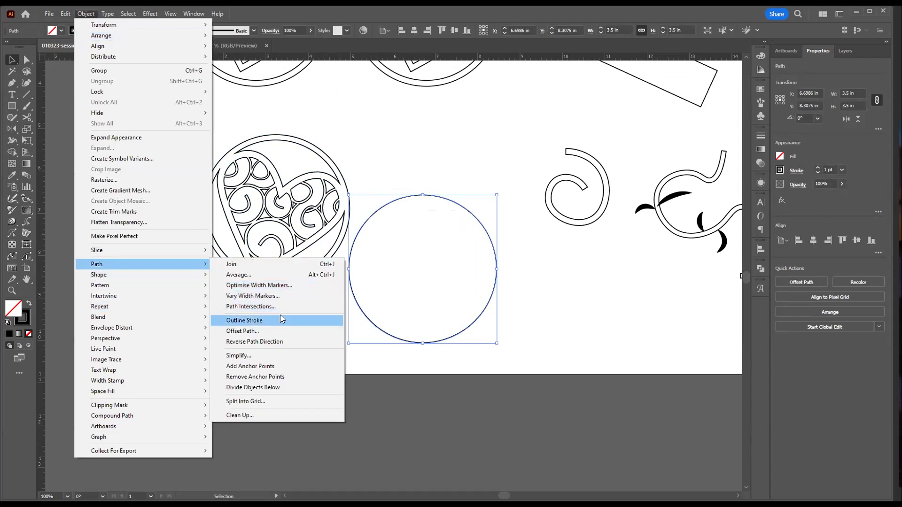
left_click(280, 319)
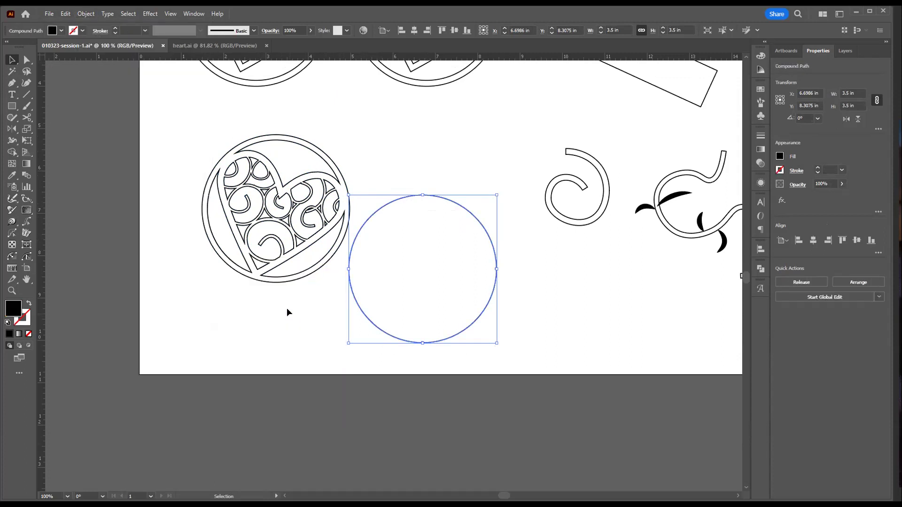
key("ctrl+z")
key("v")
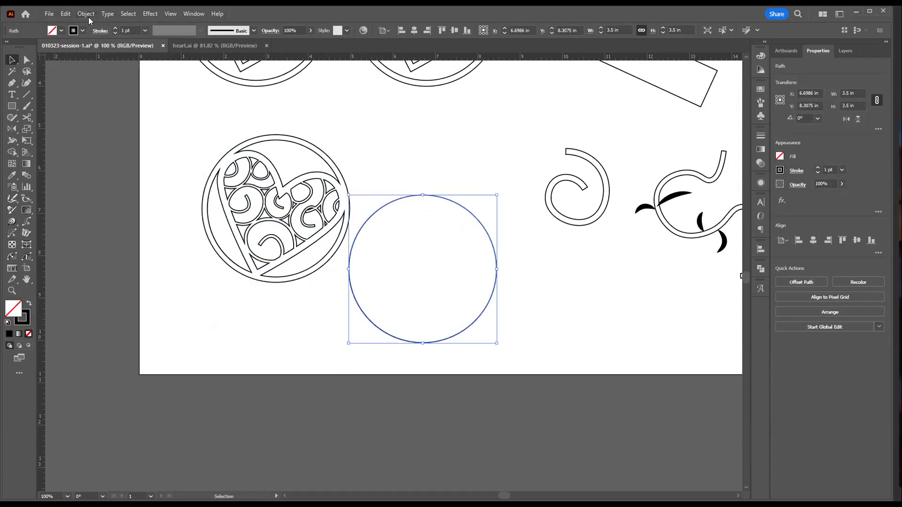
key("alt+o")
mouse_move(157, 264)
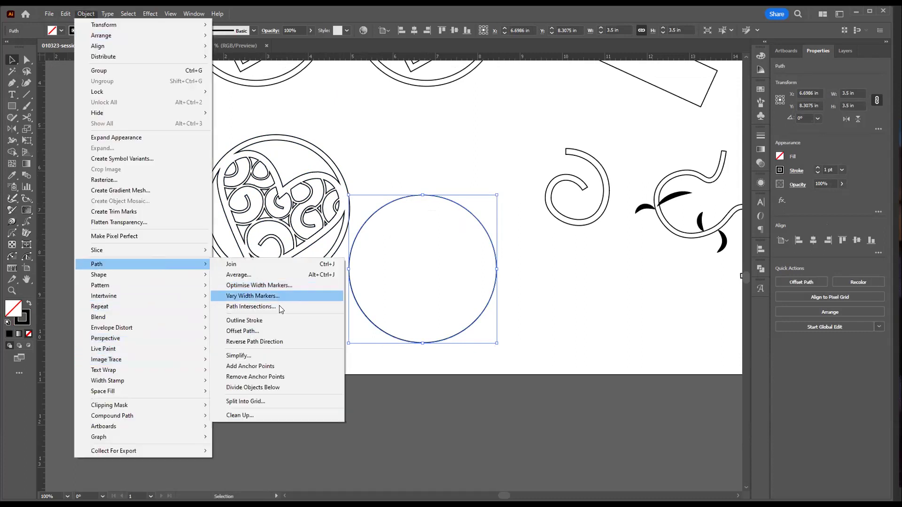
left_click(271, 330)
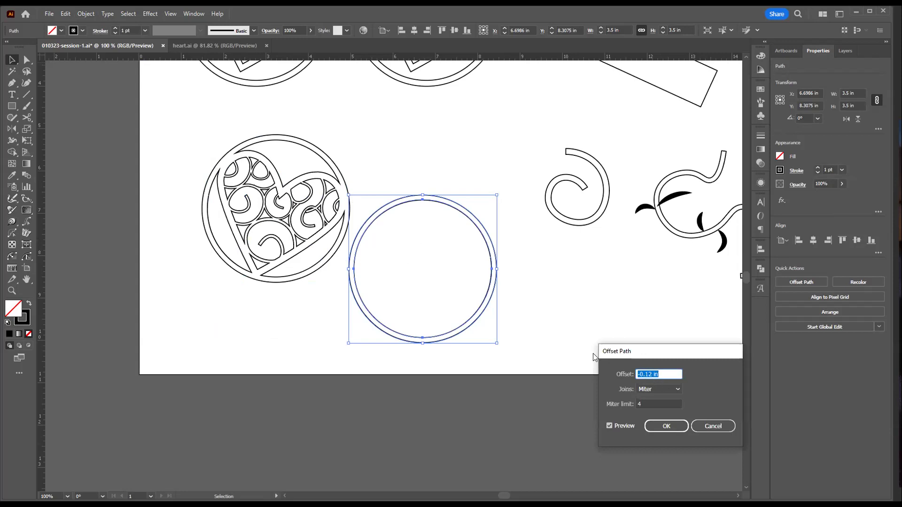
left_click(678, 430)
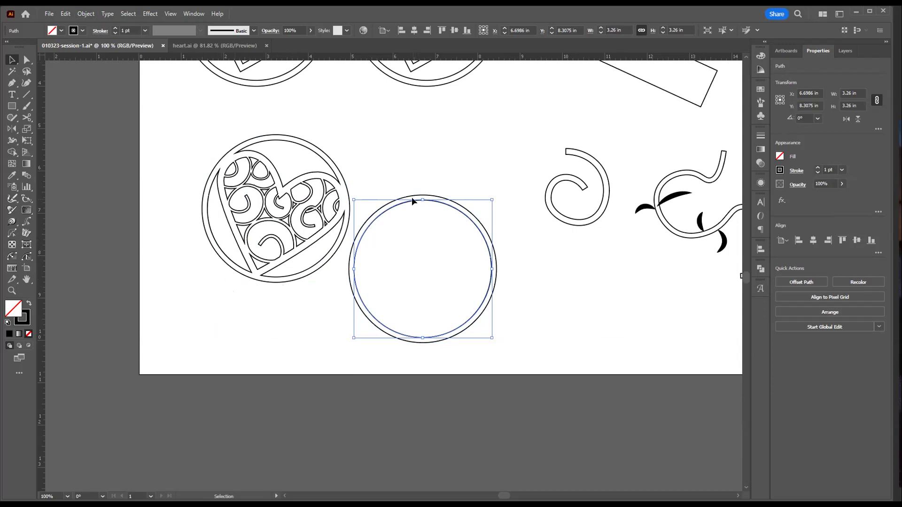
Zoom in and draw a small ellipse on the ring's top edge
left_click(13, 110)
left_click_drag(13, 110, 49, 135)
key("ctrl+space")
mouse_move(425, 201)
left_mouse_down()
mouse_move(528, 269)
mouse_move(417, 196)
left_mouse_up()
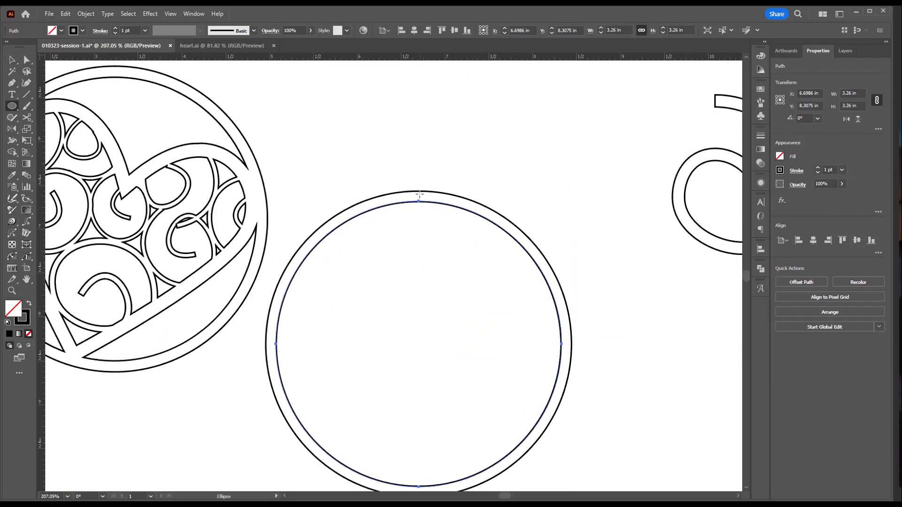
left_click_drag(418, 195, 440, 218)
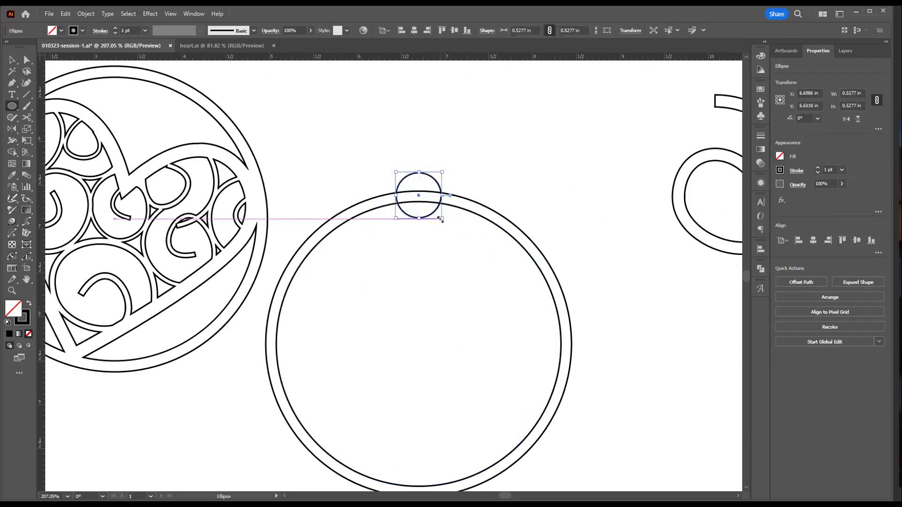
Reshape the ellipse into a heart with a sharp bottom tip, then delete its left half
key("a")
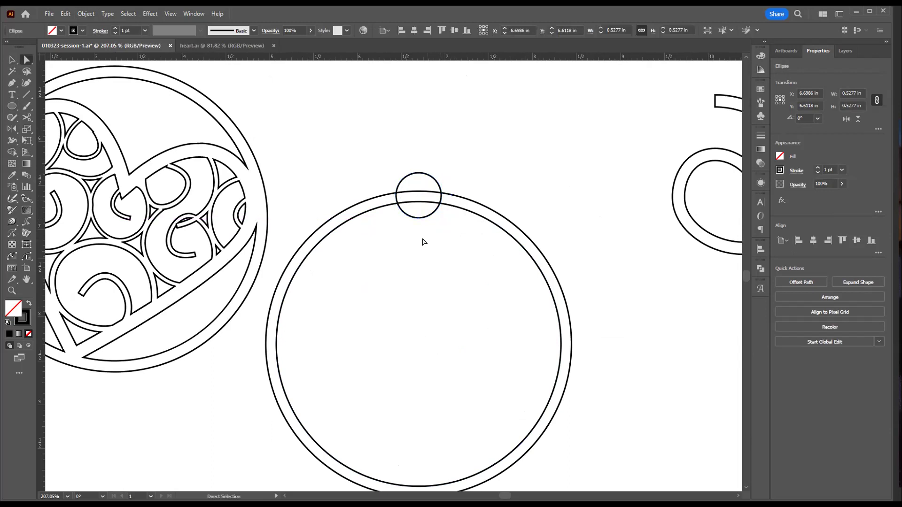
left_click(425, 243)
left_click_drag(429, 182, 428, 184)
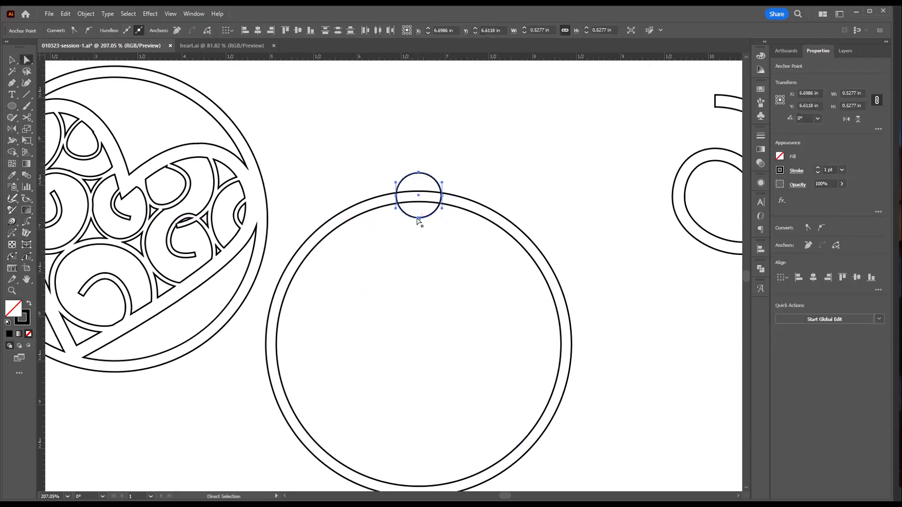
left_click_drag(417, 218, 418, 230)
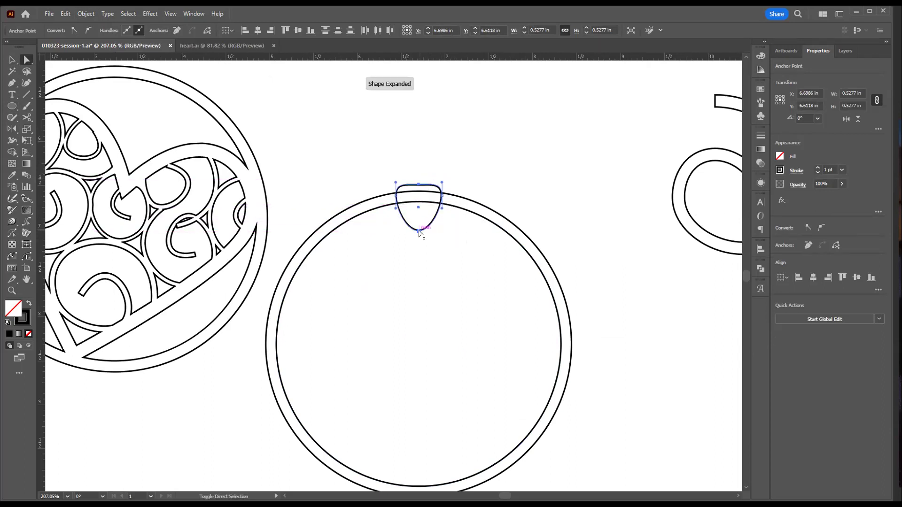
key("shift+c")
left_click(418, 231)
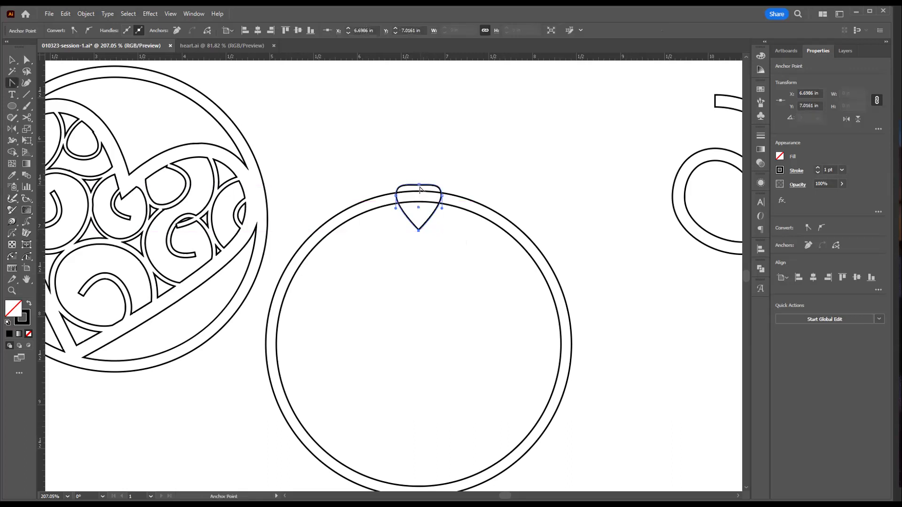
mouse_move(420, 188)
left_mouse_down()
mouse_move(420, 199)
mouse_move(422, 173)
left_mouse_up()
left_click_drag(427, 174, 429, 174)
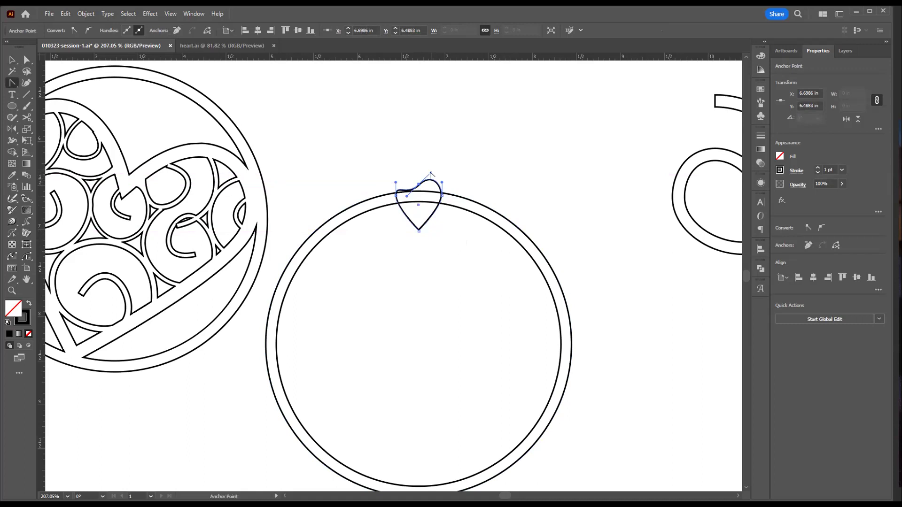
key("a")
left_click(395, 198)
key("Delete")
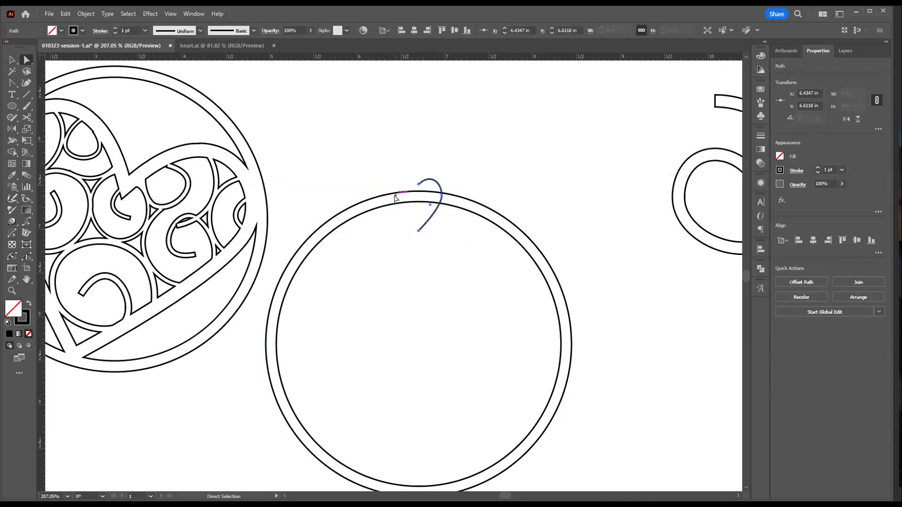
Reflect a vertical copy of the half heart to complete the heart
left_click(12, 129)
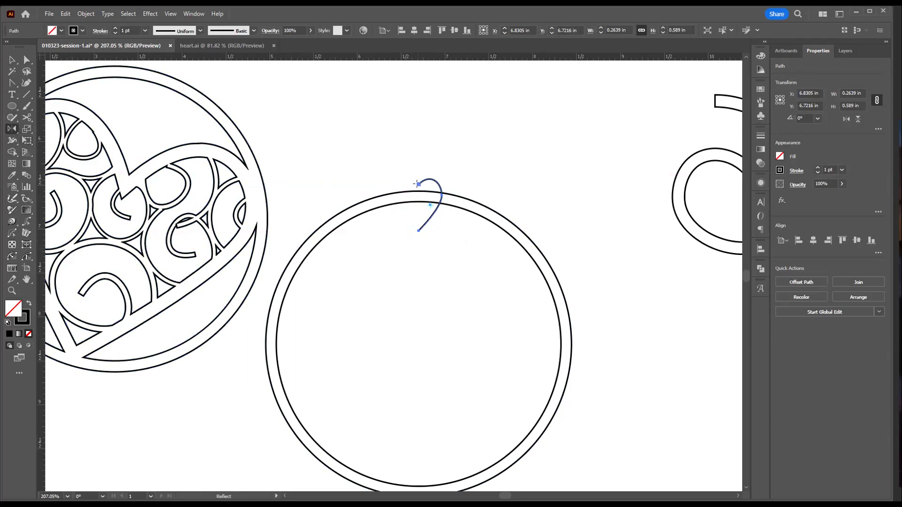
key("v")
left_click_drag(409, 217, 430, 244)
key("o")
left_click(419, 183, "alt")
key("alt+c")
Raise the 0.5277 × 0.589 in heart onto the ring's top edge, then select both circles
key("v")
left_click(443, 275)
left_click_drag(435, 255, 405, 217)
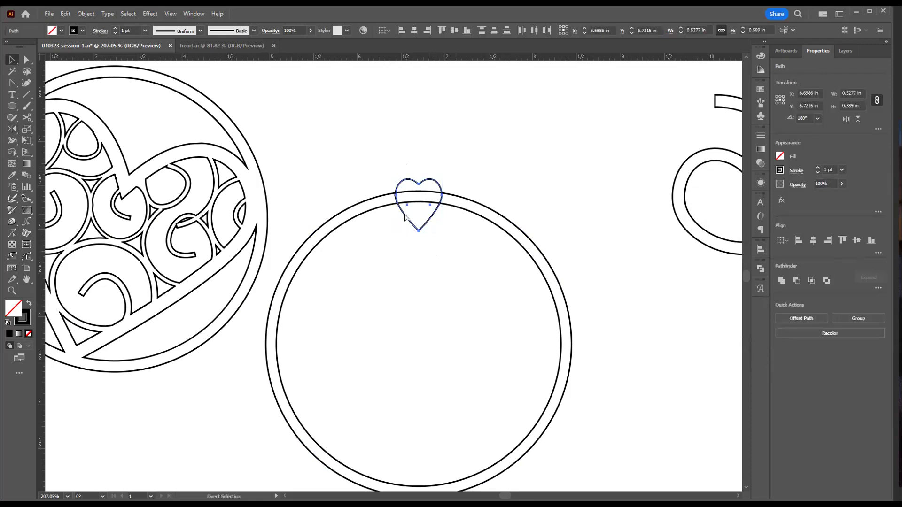
key("v")
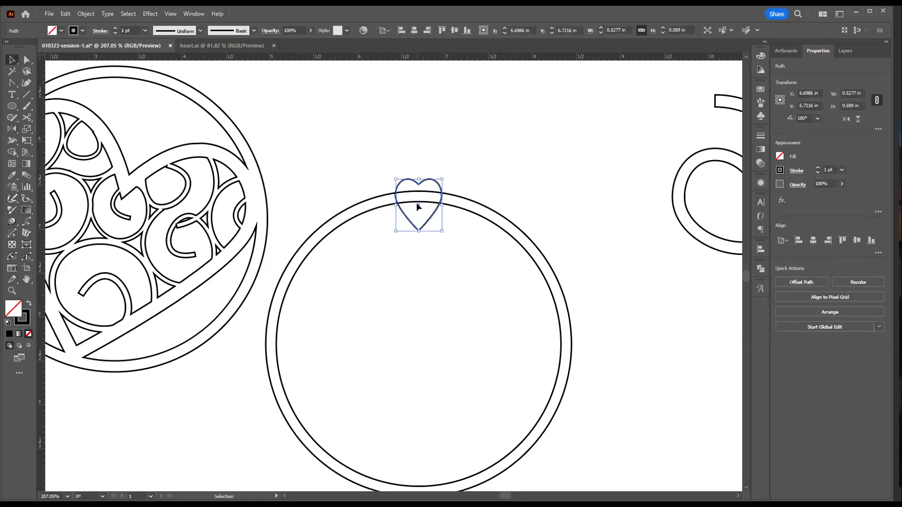
left_click_drag(417, 202, 419, 190)
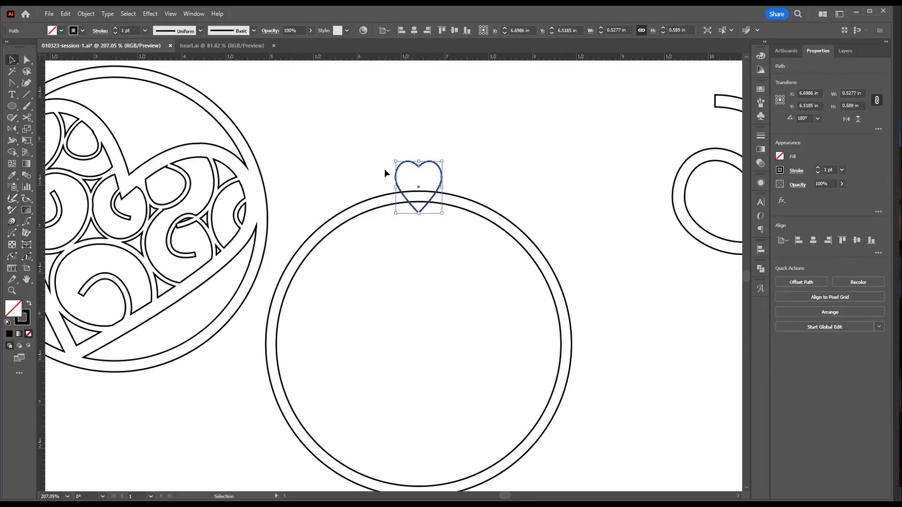
left_click(527, 207)
left_click_drag(500, 212, 517, 265)
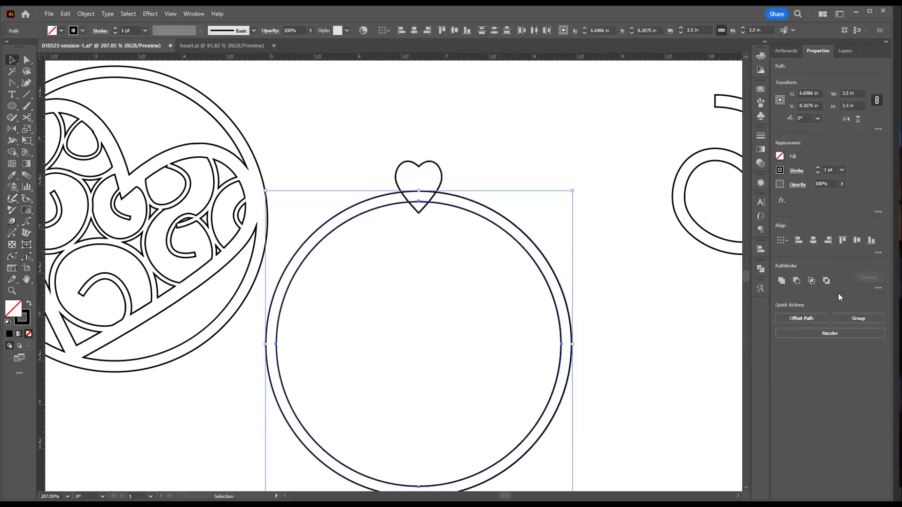
Subtract the inner circle from the outer one to form a single hollow ring band
left_click(794, 280)
left_click(501, 155)
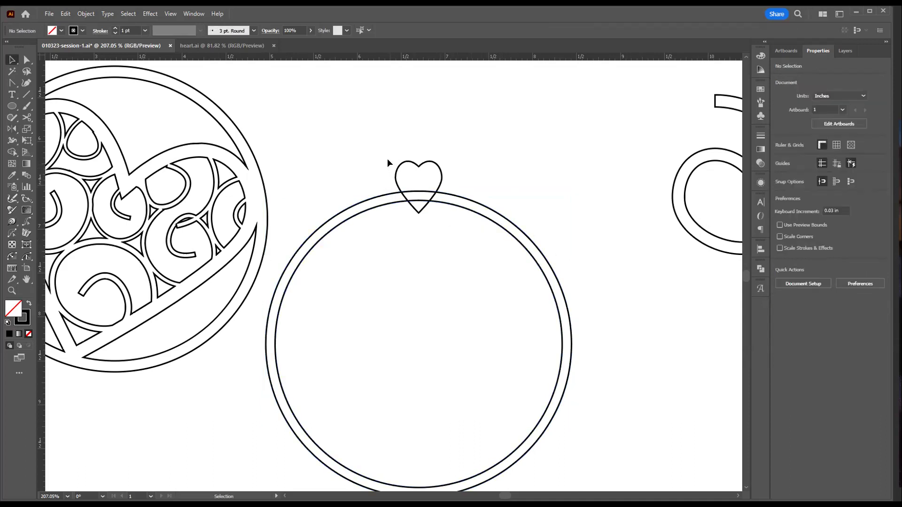
left_click(397, 167)
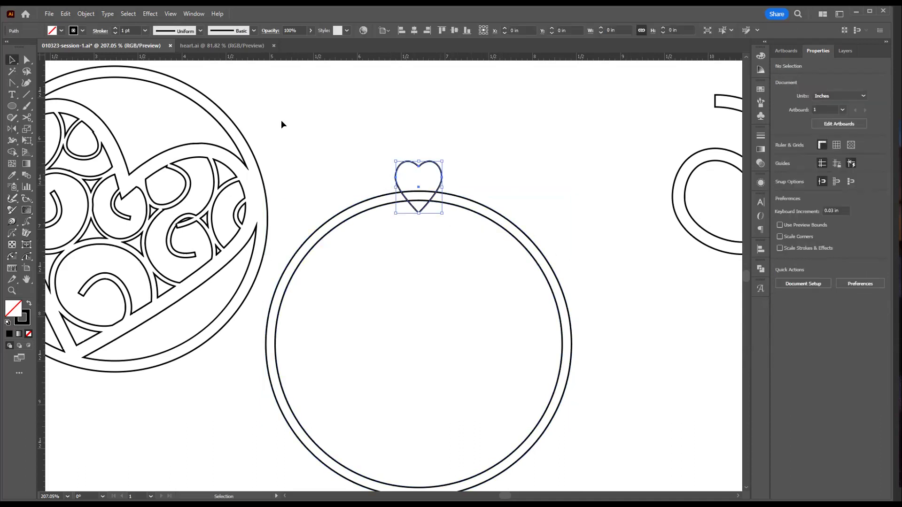
Create an inward offset copy of the small heart at 0.06 in
left_click(80, 14)
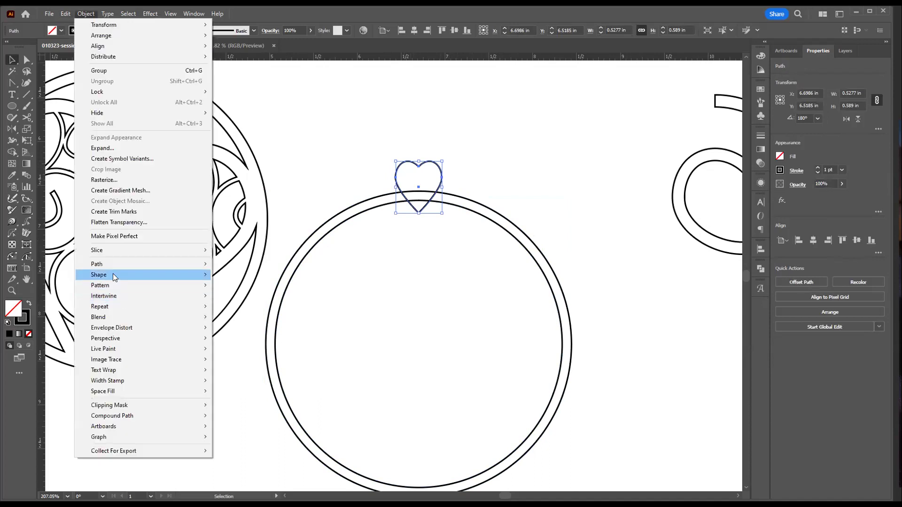
mouse_move(117, 264)
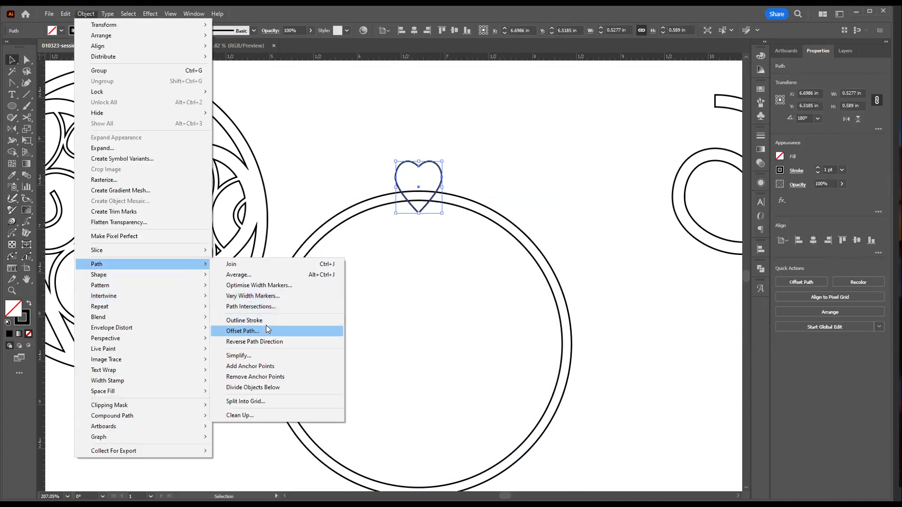
left_click(266, 329)
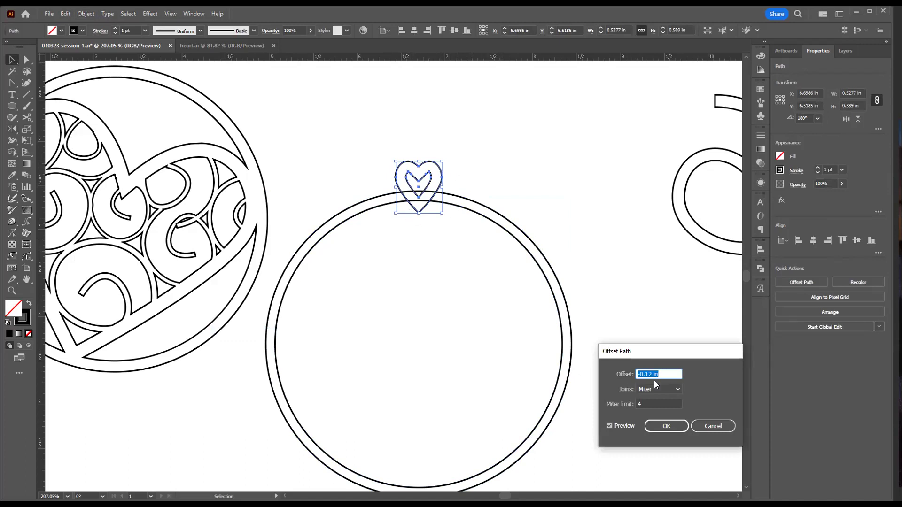
left_click_drag(646, 373, 670, 373)
type(".06")
key("BackSpace")
key("BackSpace")
key("BackSpace")
type("0")
key("Return")
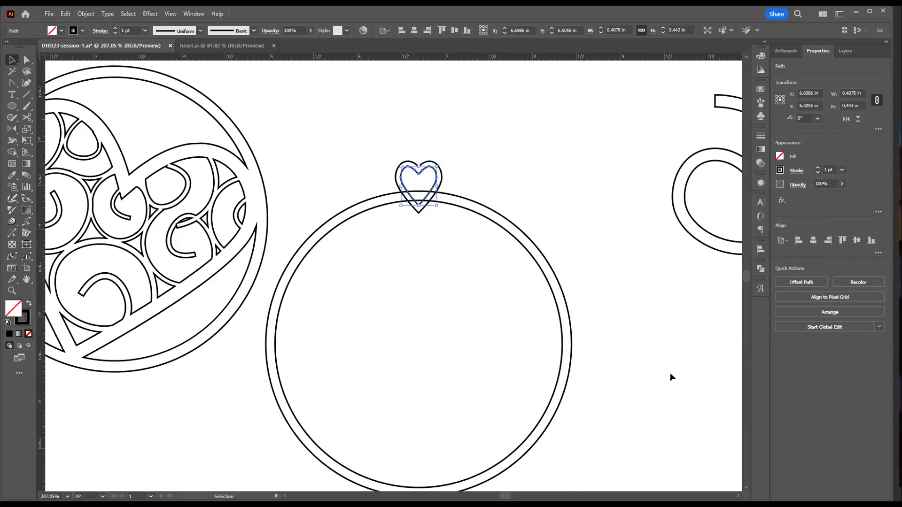
Subtract the inner heart to make a hollow heart outline, then select heart and ring
left_click(375, 271)
left_click_drag(406, 118, 432, 179)
left_click(782, 281)
left_click(444, 303)
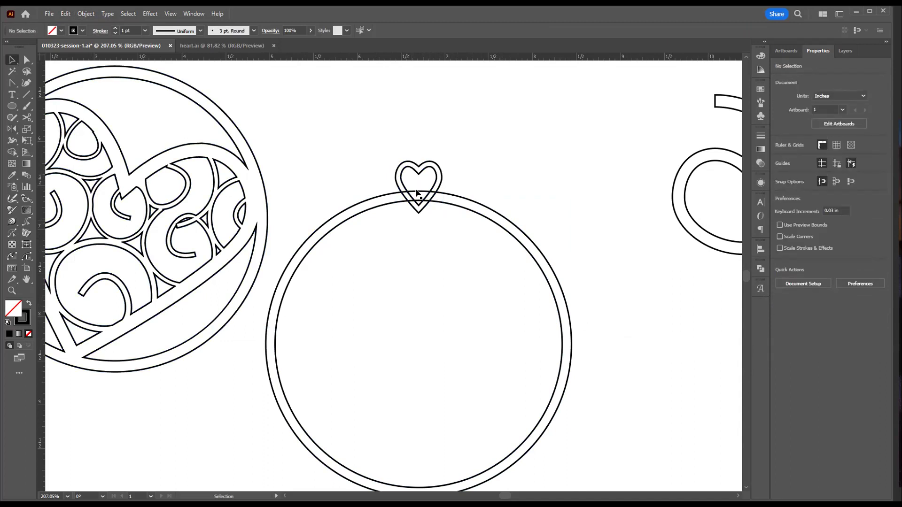
left_click_drag(374, 151, 442, 221)
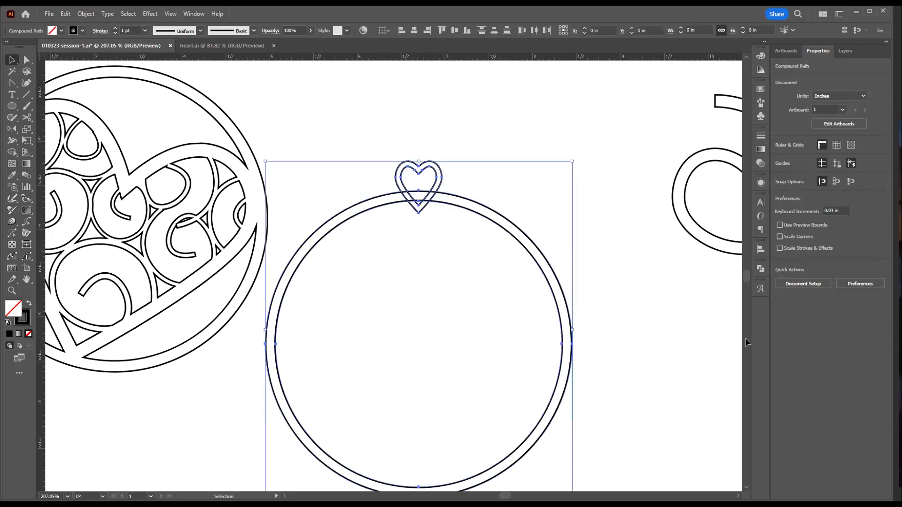
Unite the hollow heart and the ring into one shape
left_click(782, 281)
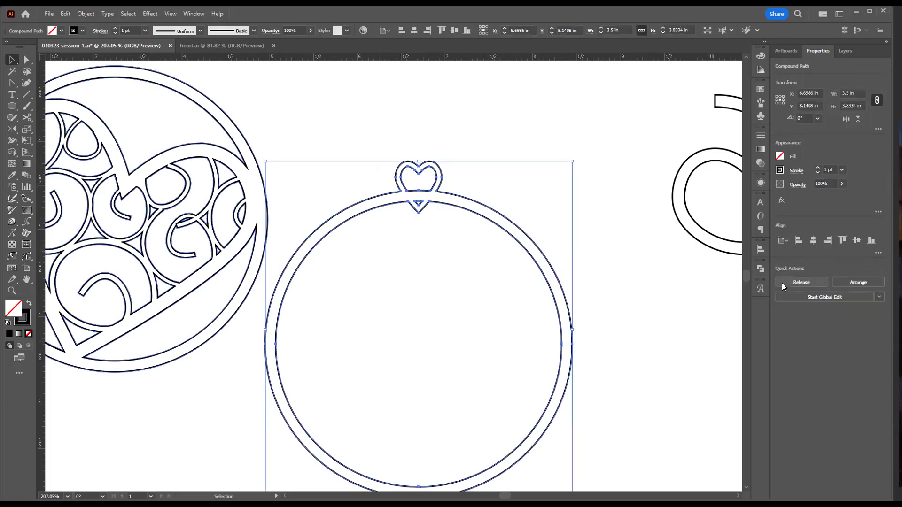
left_click(417, 247)
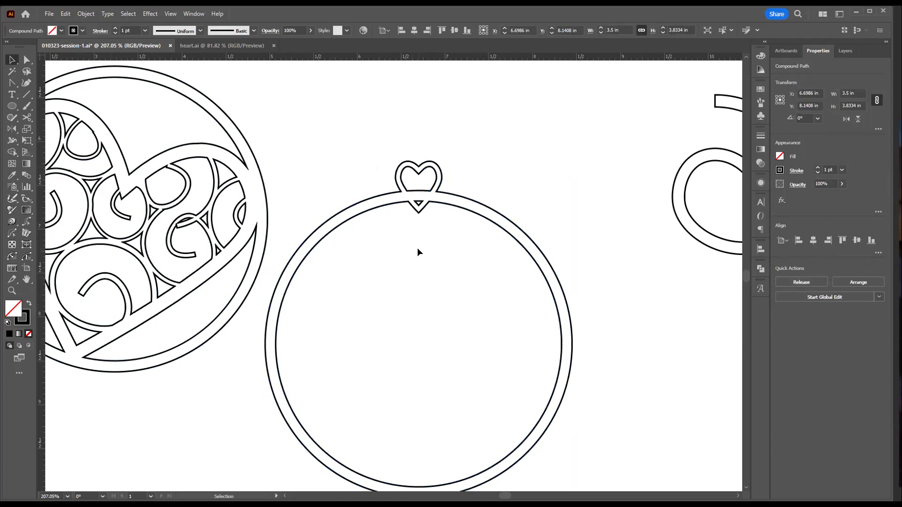
left_click_drag(418, 210, 618, 283)
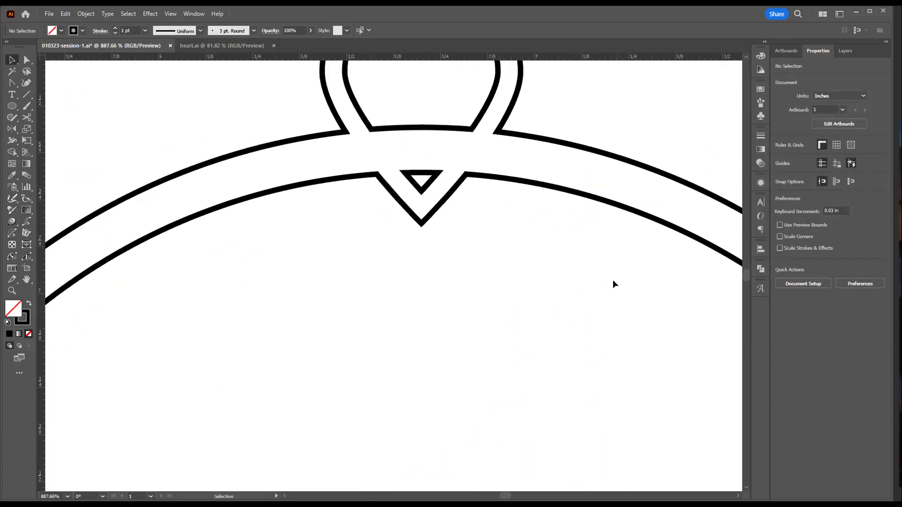
Delete the V-shaped notch and the small triangle from the ring's inner edge
key("minus")
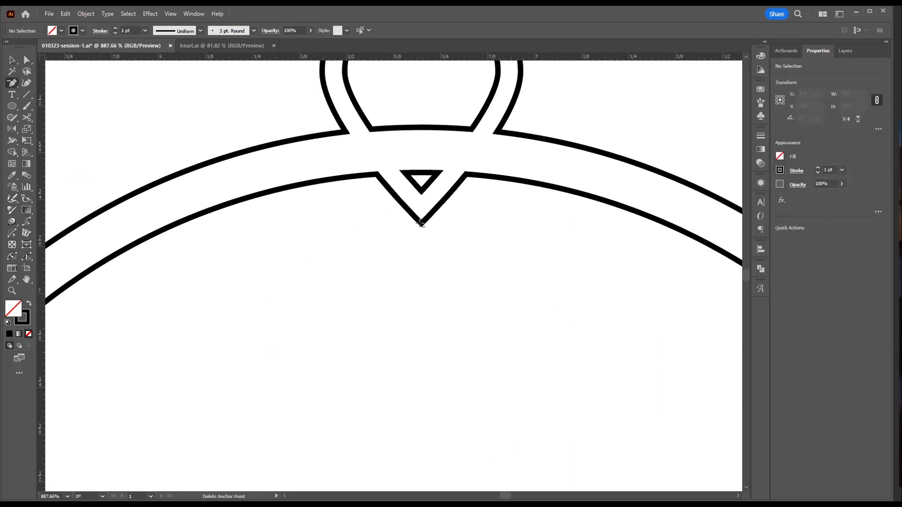
left_click(421, 222)
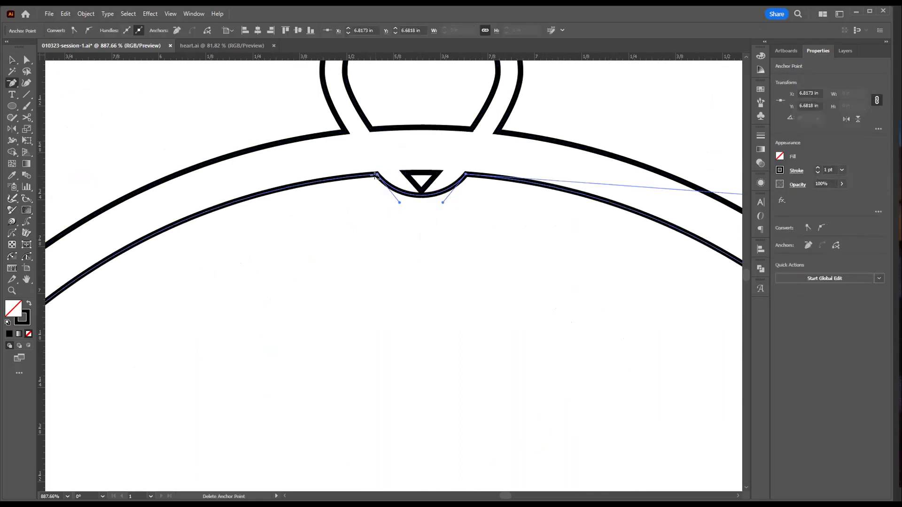
key("ctrl+z")
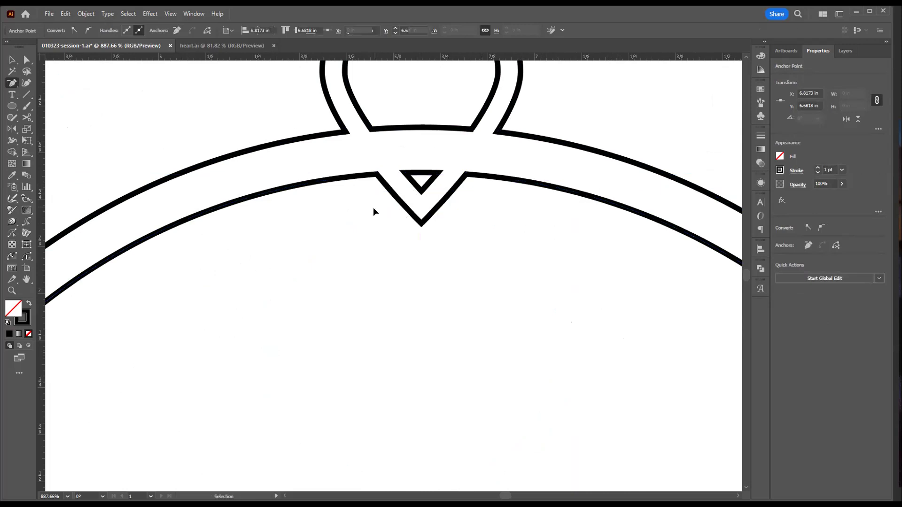
key("a")
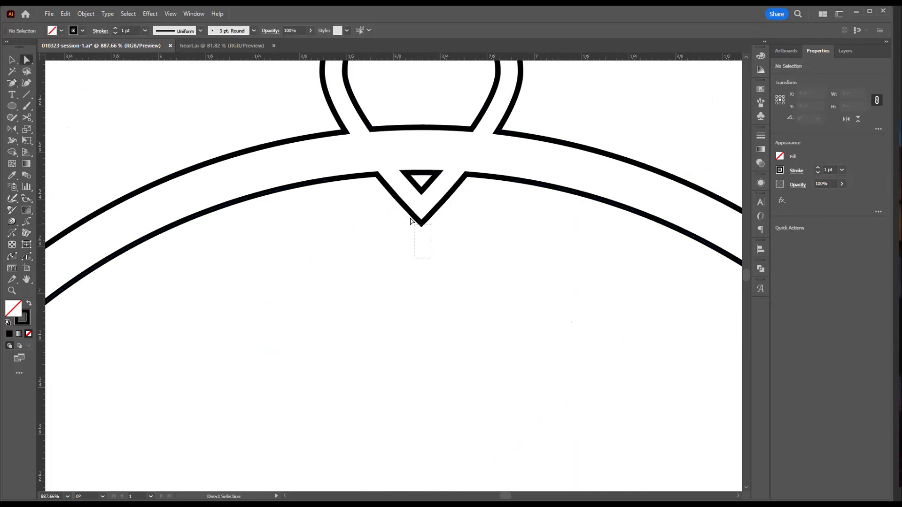
left_click(413, 220)
key("Delete")
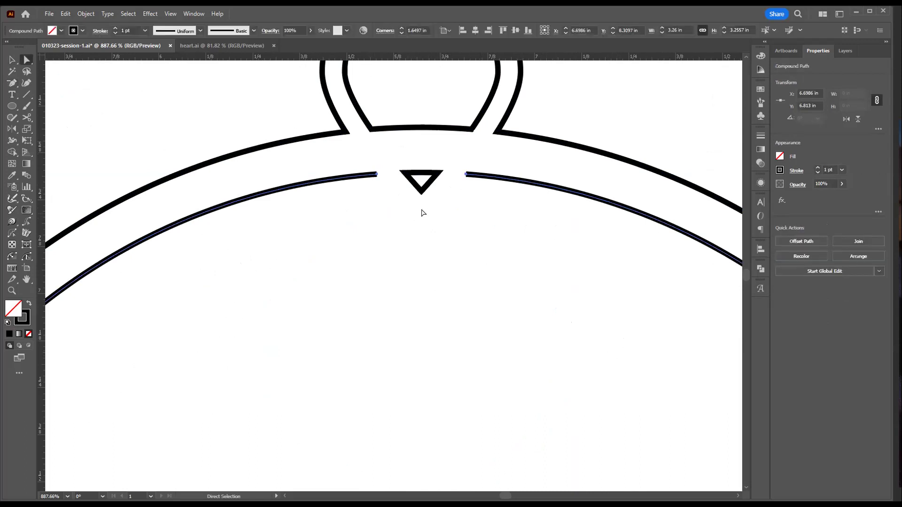
left_click_drag(396, 162, 447, 203)
key("Delete")
Join the two open ends of the inner edge into one continuous curve
left_click_drag(366, 161, 470, 206)
key("ctrl+j")
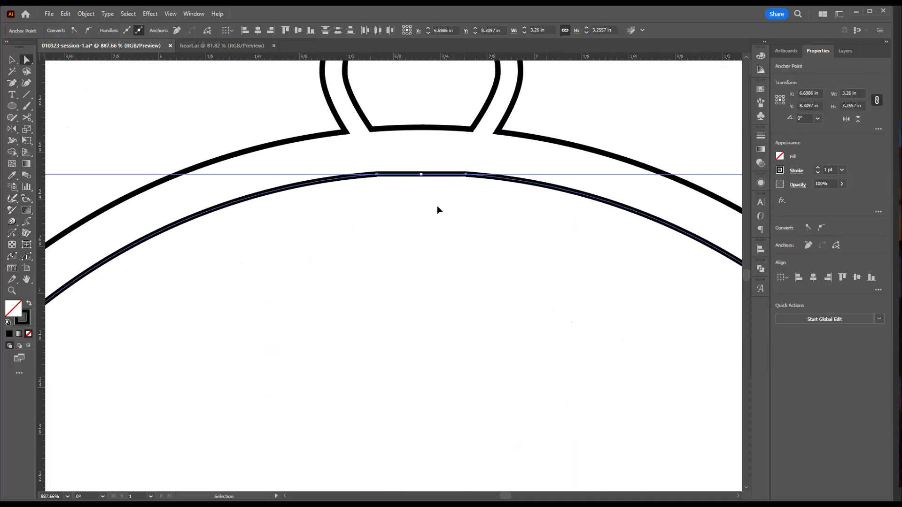
left_click_drag(397, 161, 365, 186)
left_click(188, 114)
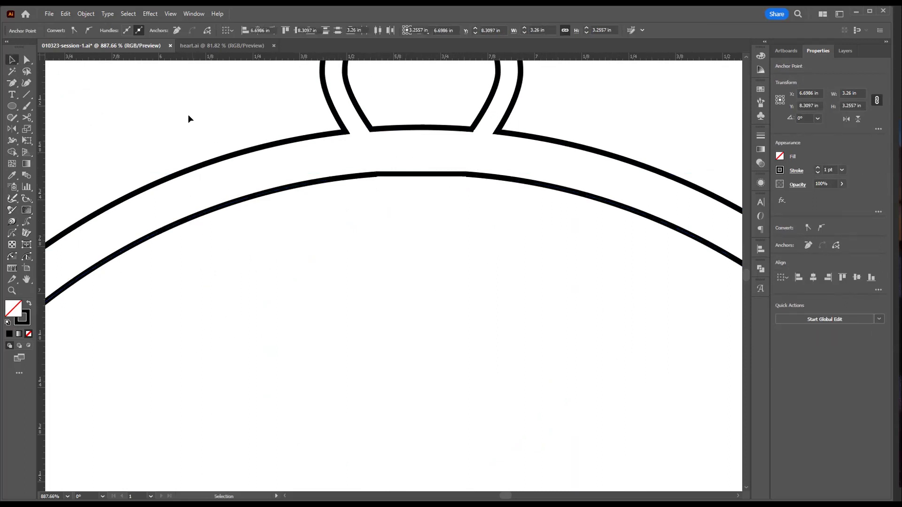
left_click(343, 244, "alt")
left_click(345, 244, "alt")
left_click_drag(497, 367, 475, 245)
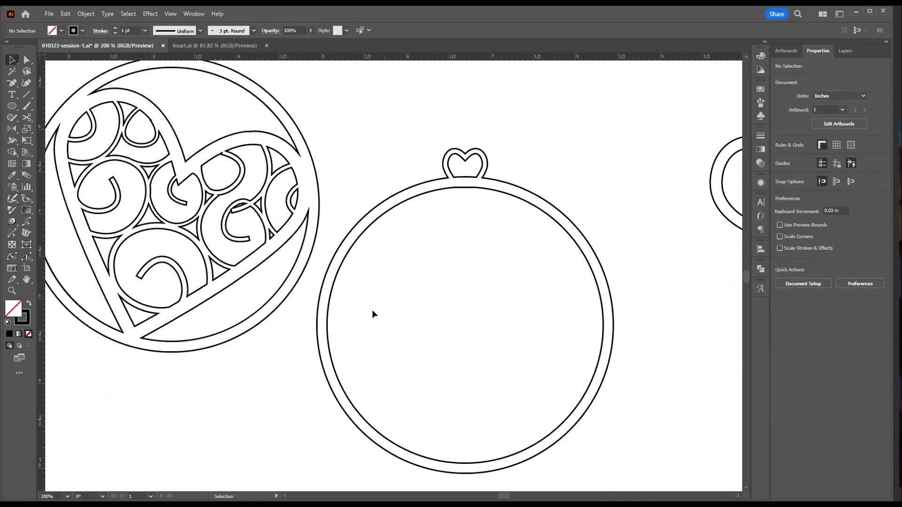
left_click(280, 245)
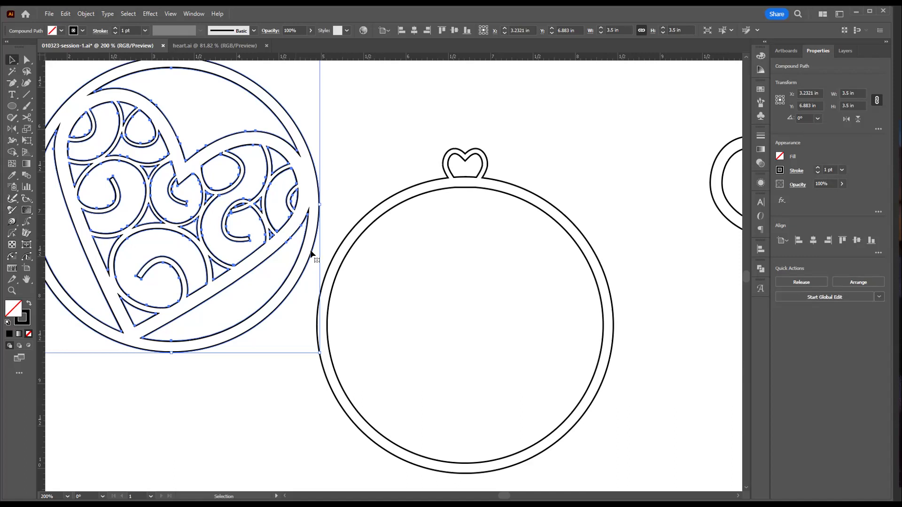
left_click(402, 239)
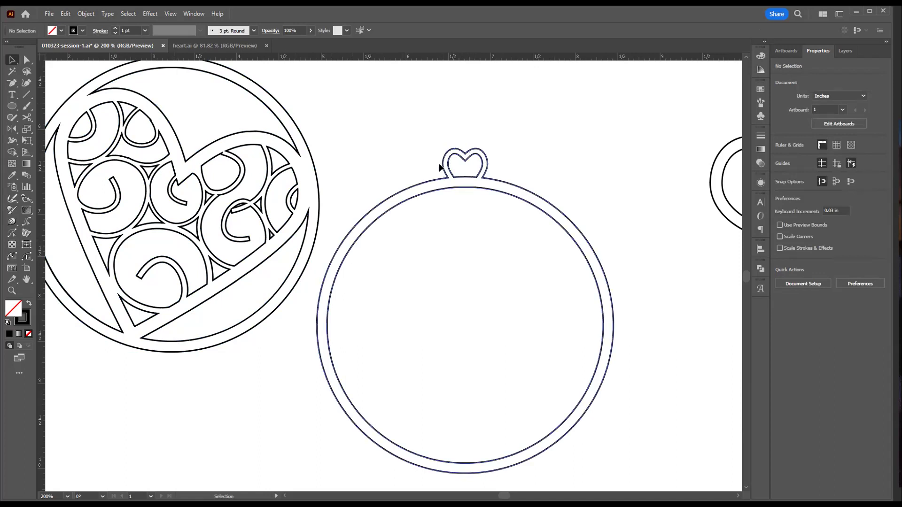
Zoom out to 66.67% and isolate the swirl heart medallion's 3.5 in compound path
key("z")
left_click(368, 292, "alt")
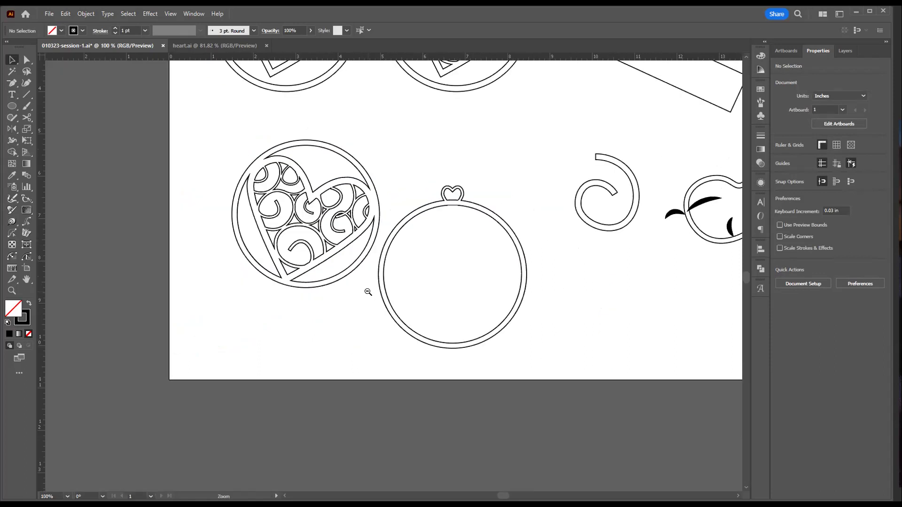
left_click(368, 292, "alt")
left_click_drag(414, 256, 328, 210)
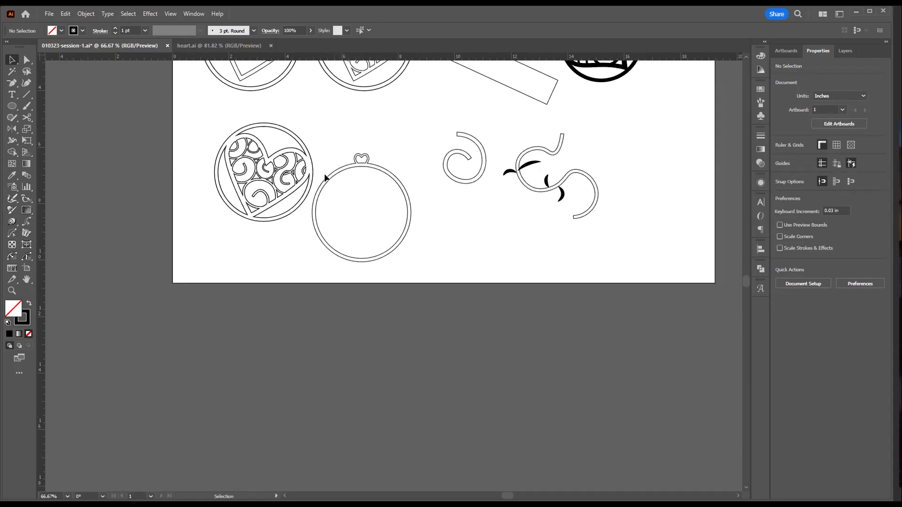
left_click(297, 138)
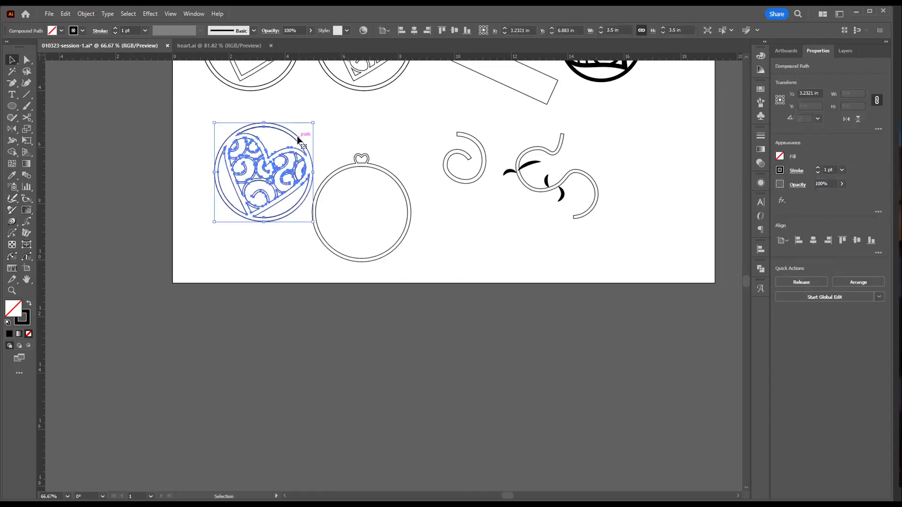
double_click(297, 138)
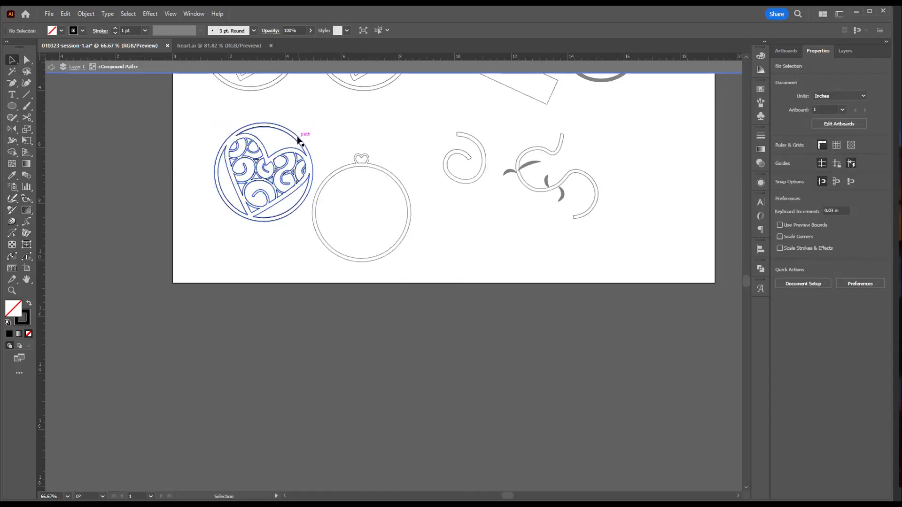
left_click(298, 139)
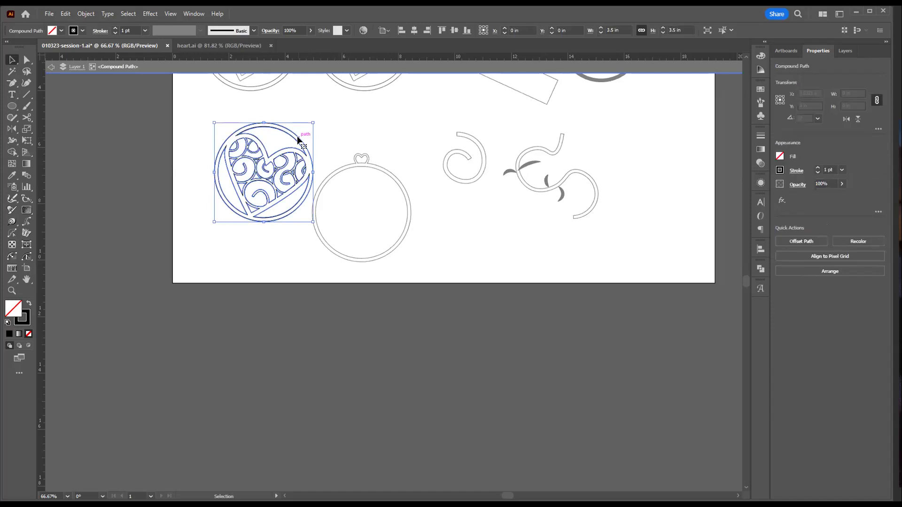
Exit isolation mode and delete the two loose swirl pieces and the tilted rectangle
double_click(447, 241)
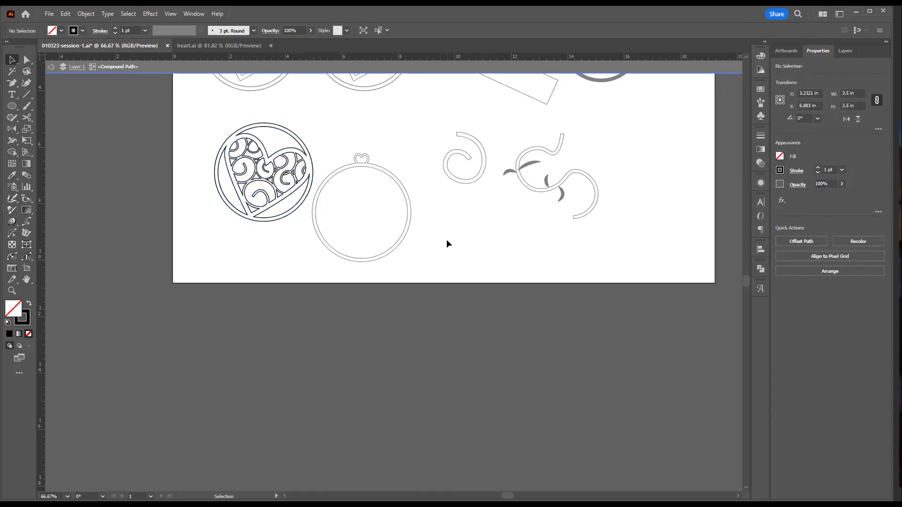
left_click(377, 170)
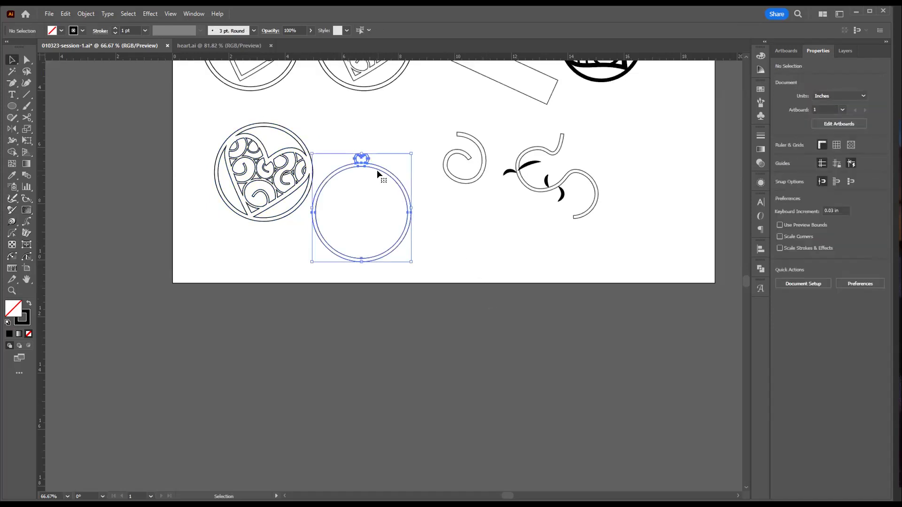
double_click(377, 170)
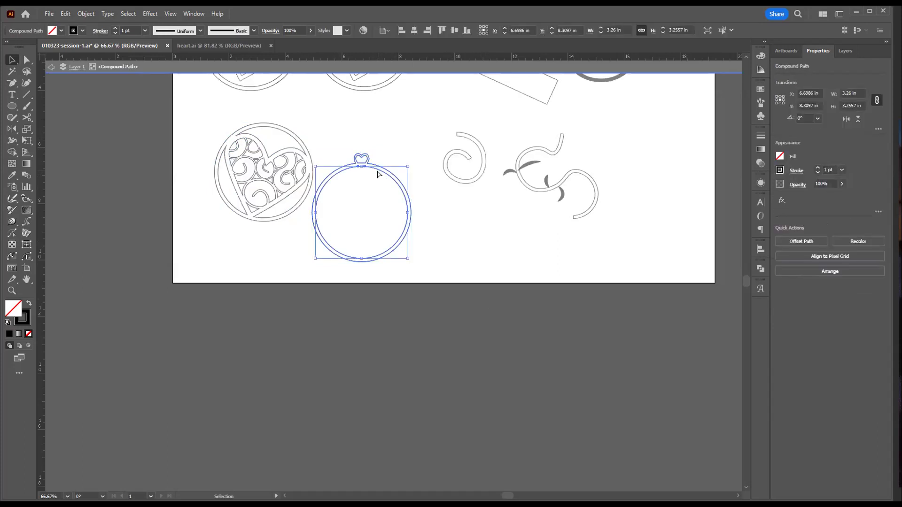
left_click(464, 202)
double_click(424, 133)
left_click_drag(430, 123, 630, 209)
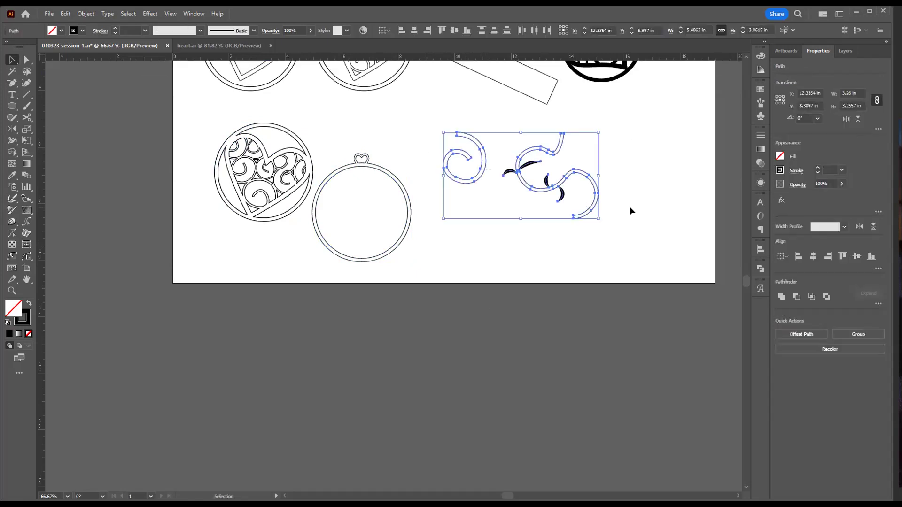
key("Delete")
left_click_drag(561, 186, 510, 136)
key("Delete")
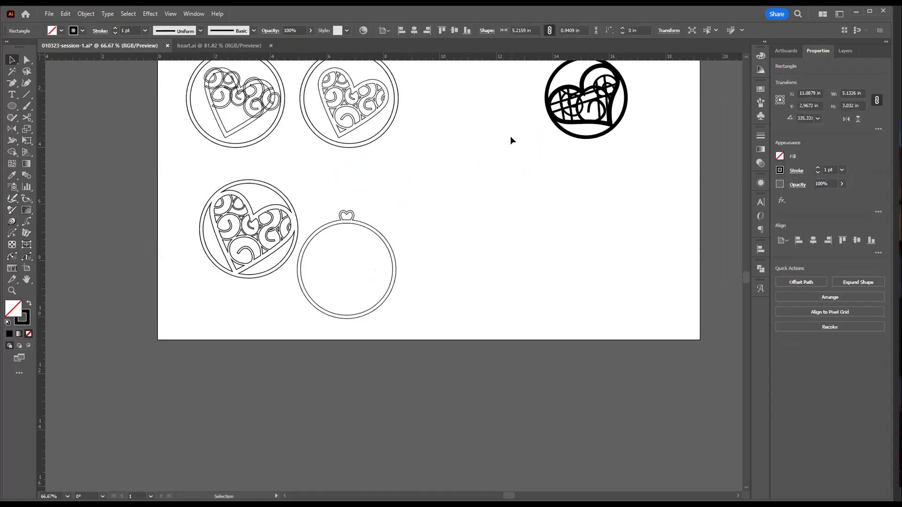
Paste the ring's 3.26 in inner circle and place a duplicate to the right of the ring
key("a")
key("ctrl+v")
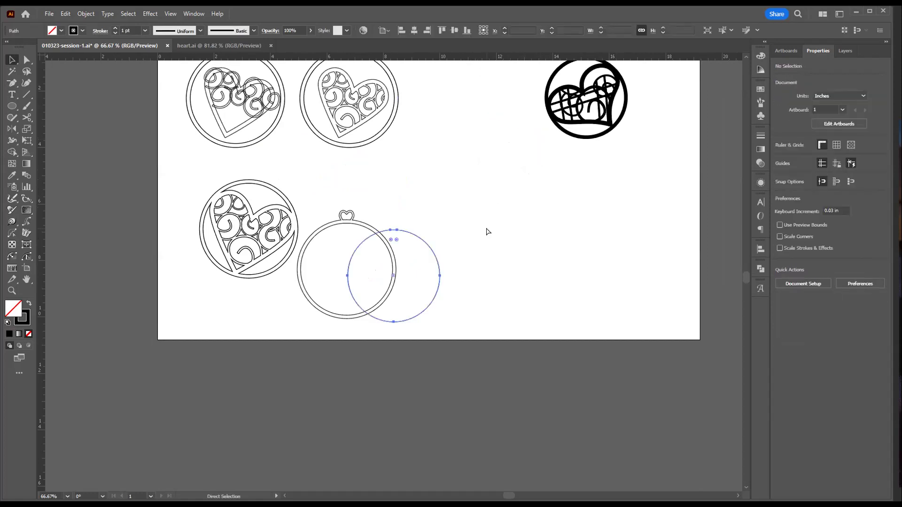
left_click_drag(407, 235, 363, 225)
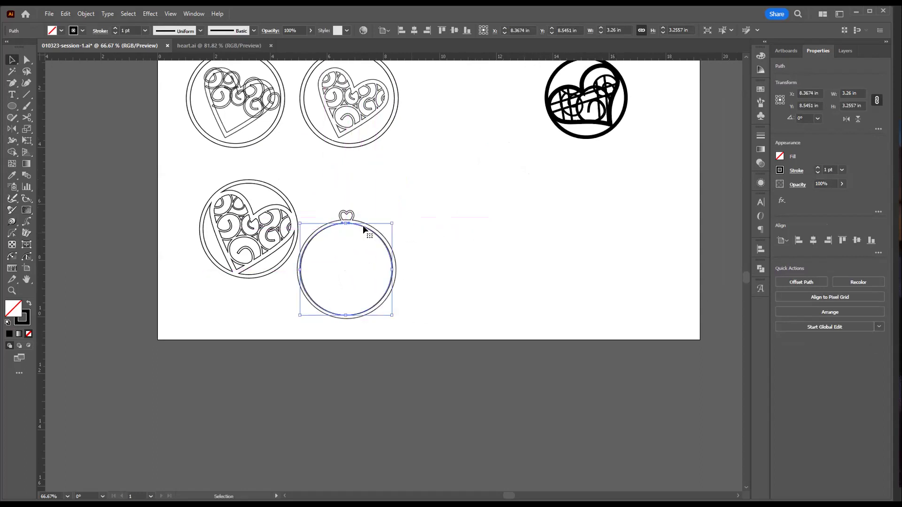
key("v")
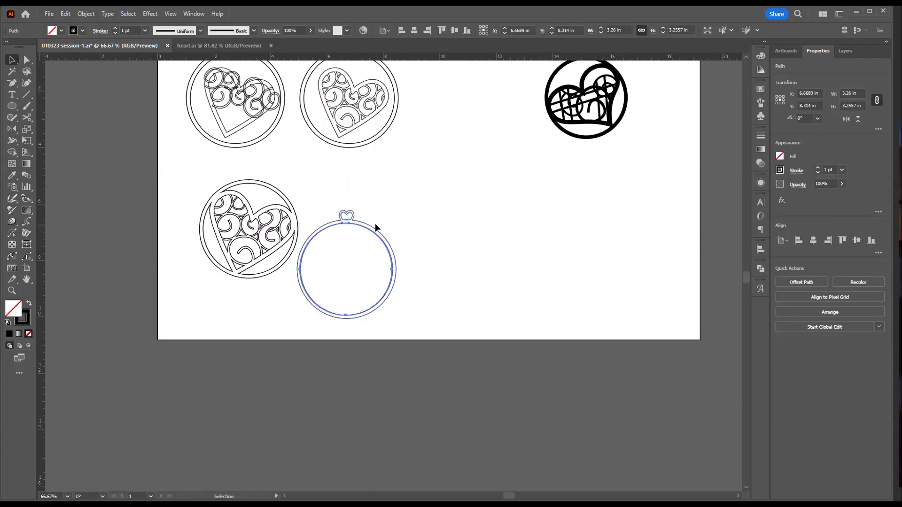
left_click_drag(392, 224, 393, 222)
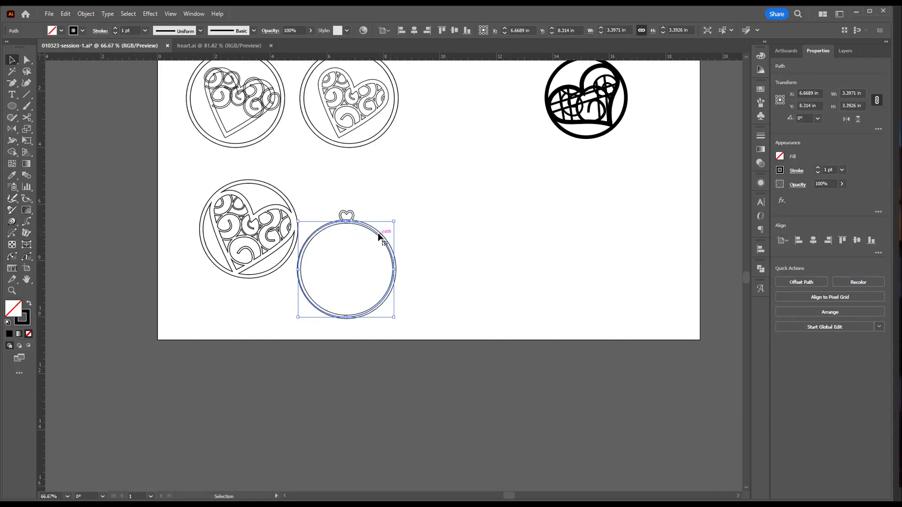
key("ctrl+z")
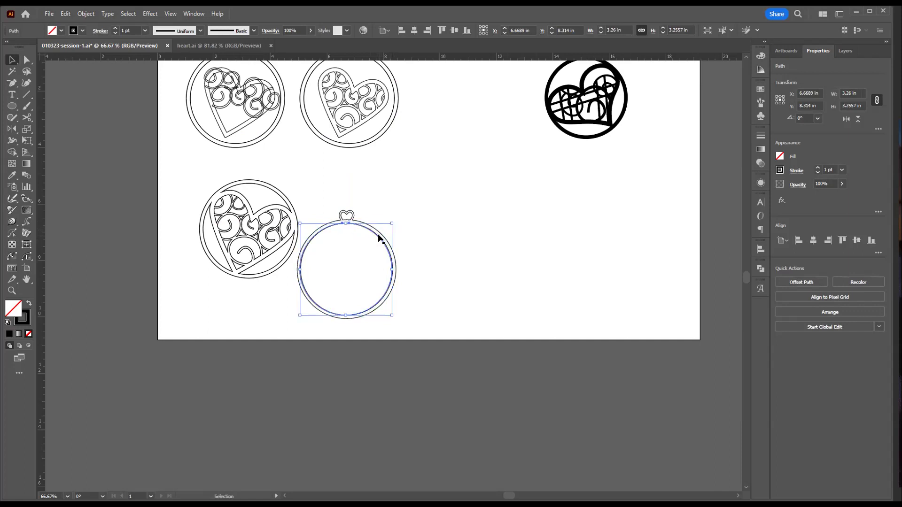
left_click_drag(379, 238, 520, 231, "alt")
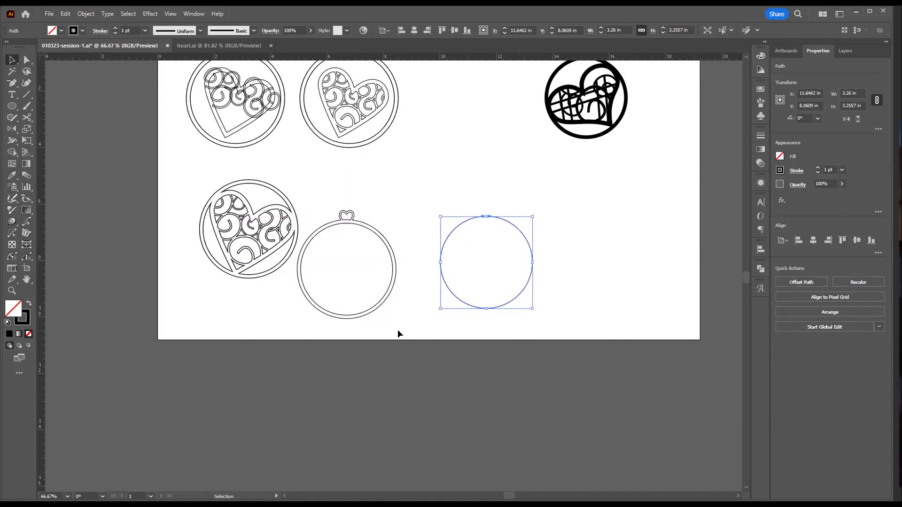
Type the first name in proper case right of the circle and enlarge the text
key("t")
left_click(562, 224)
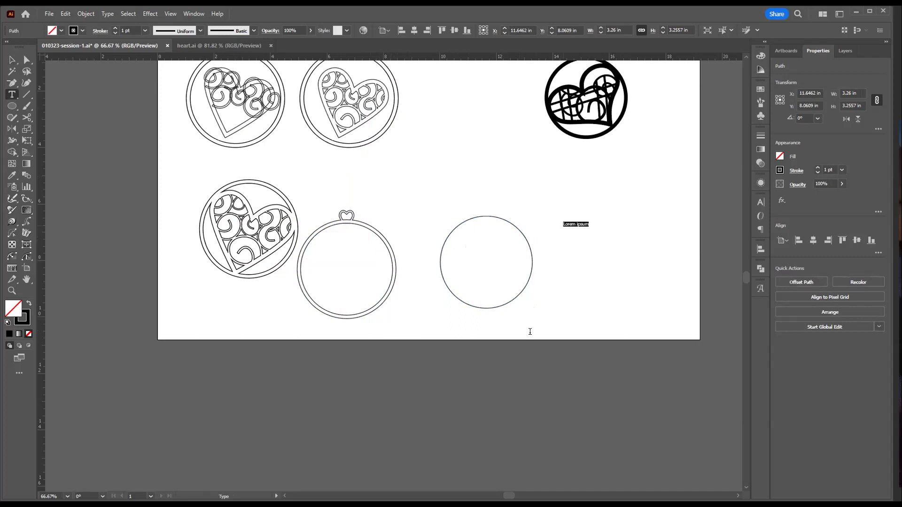
type("aNNETT")
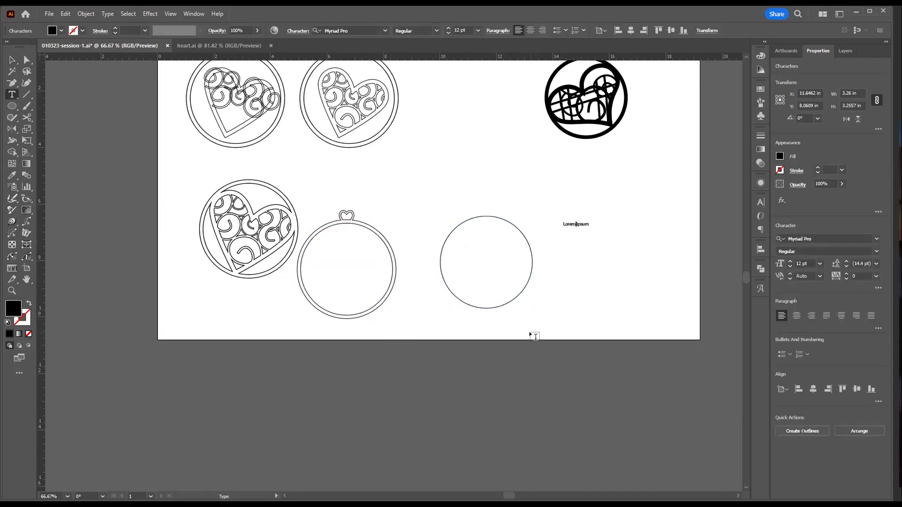
type("E")
key("ctrl+a")
type("Annette")
key("Escape")
left_click_drag(580, 227, 659, 285)
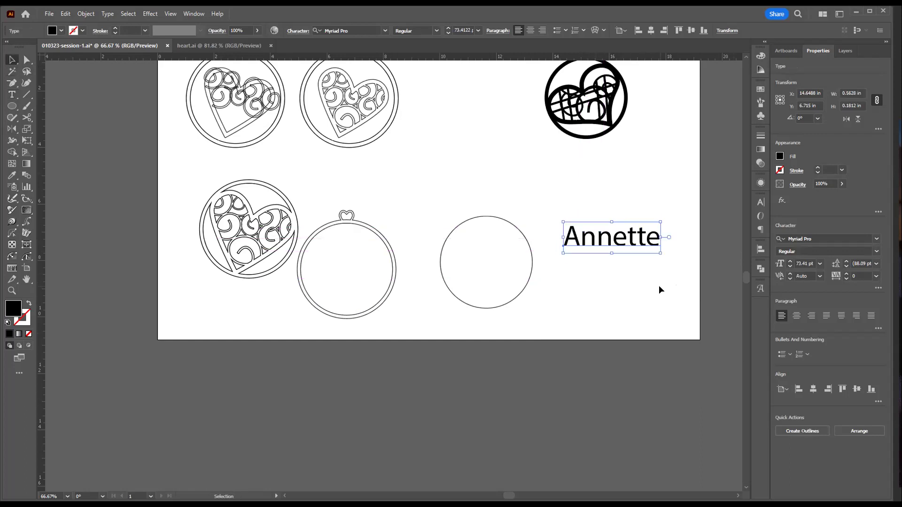
Change the name's font from Myriad Pro to Royal Signage Rg
left_click(877, 242)
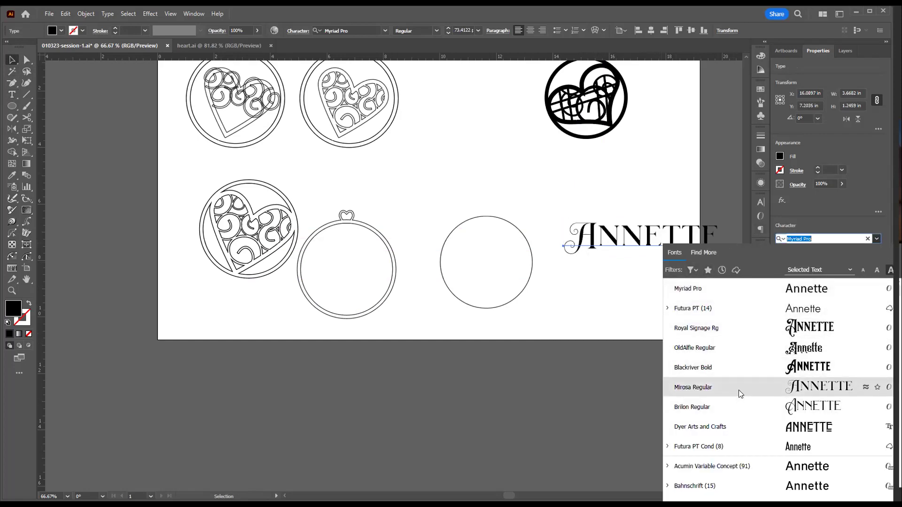
left_click(692, 269)
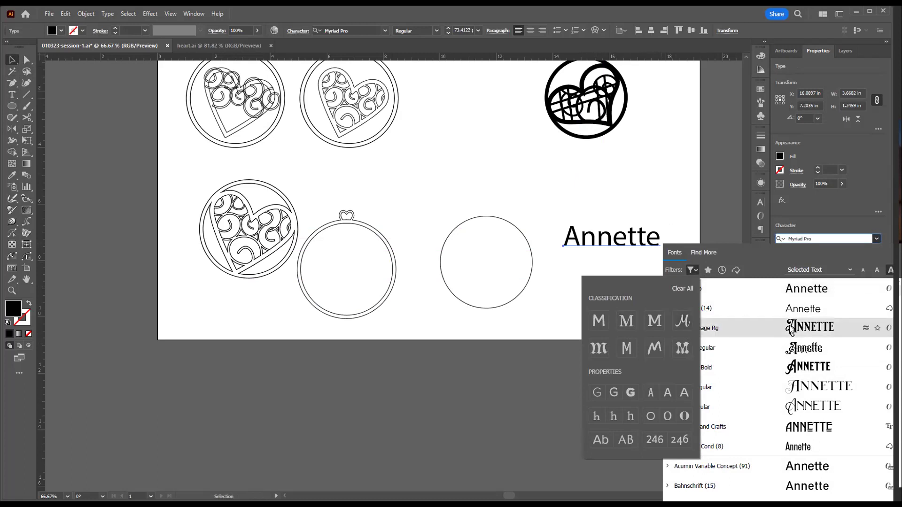
left_click(802, 349)
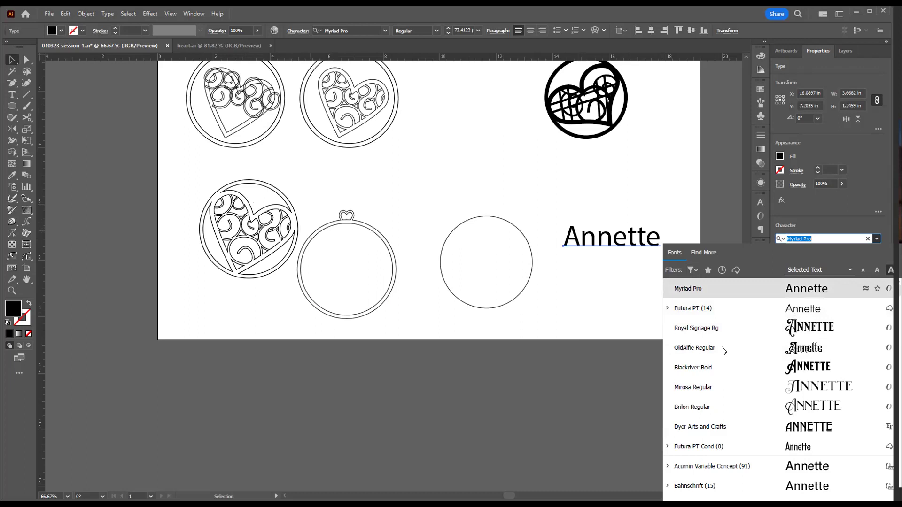
left_click(805, 326)
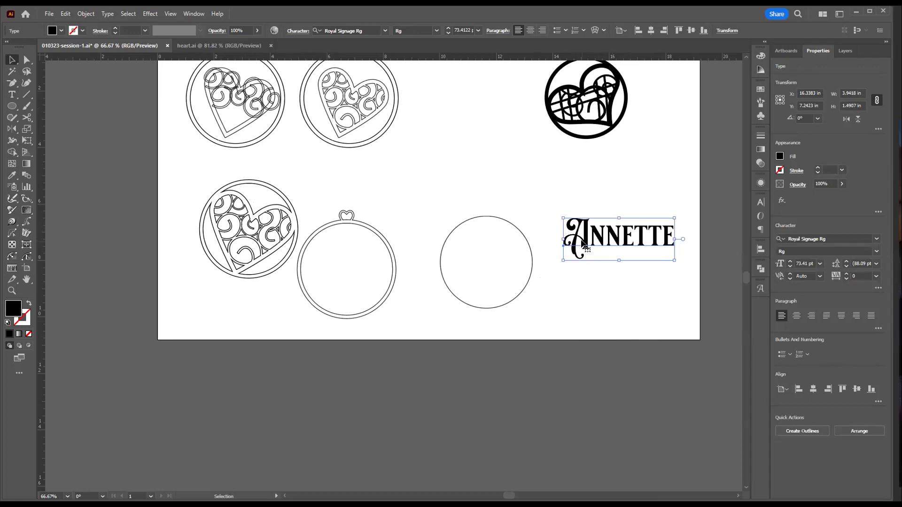
Move the ANNETTE text over the circles and scale it down to about 66.58 pt
left_click_drag(585, 242, 456, 264)
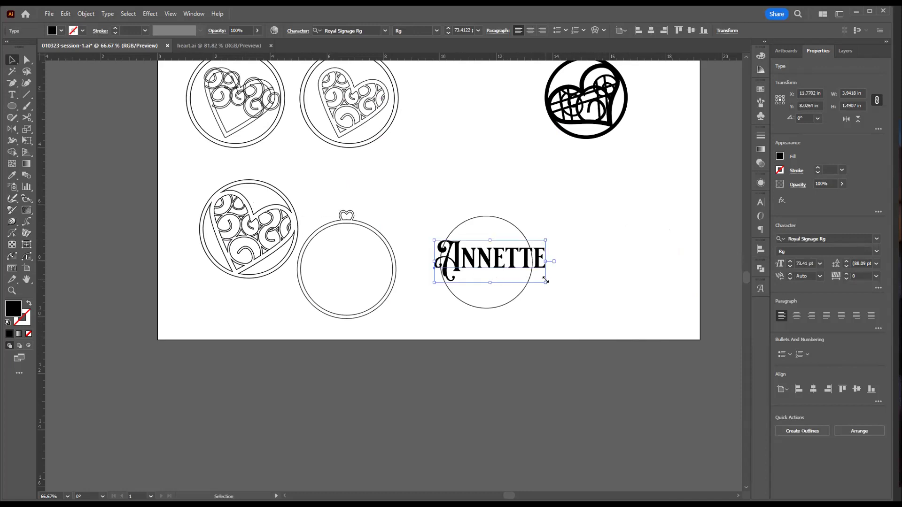
left_click_drag(545, 281, 546, 278)
left_click_drag(480, 258, 480, 261)
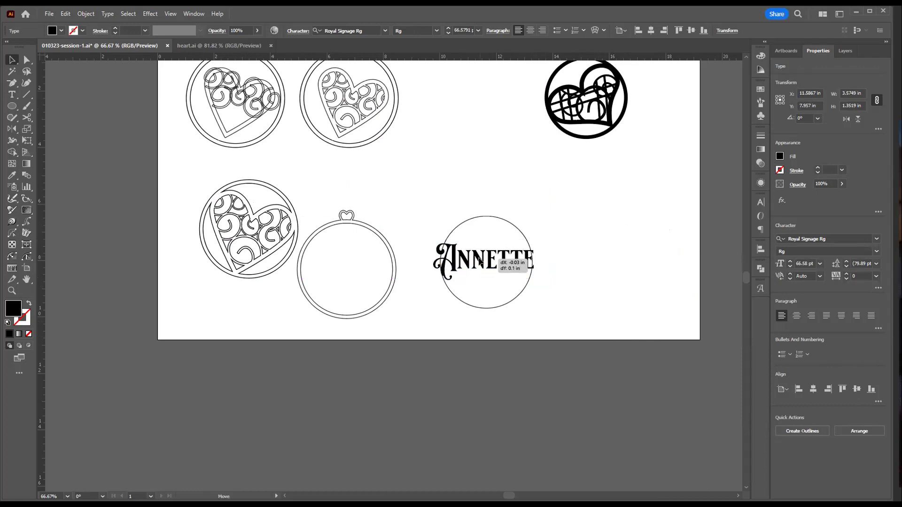
left_click_drag(479, 262, 480, 263)
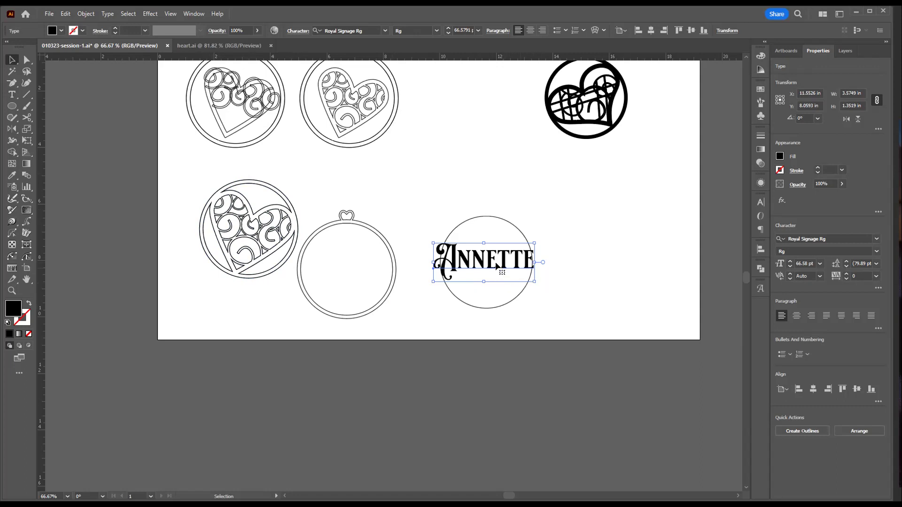
Set the shrunken name resting on the top edge of the plain circle
left_click_drag(491, 263, 689, 285)
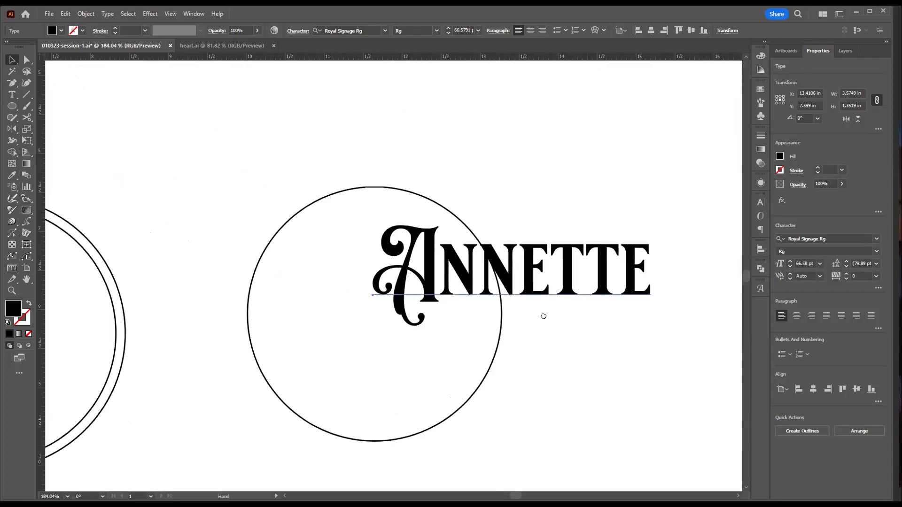
left_click_drag(580, 279, 525, 286)
left_click_drag(498, 237, 559, 138)
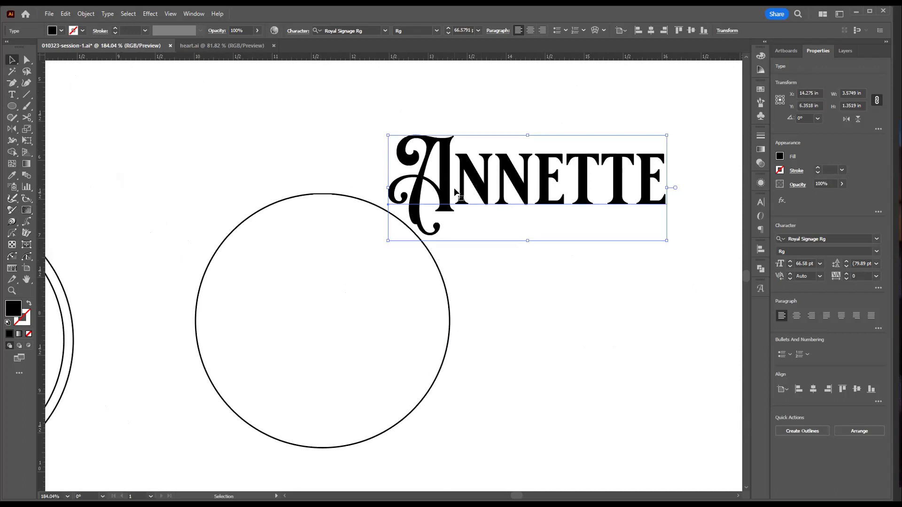
Edit the ANNETTE text and try kerning adjustments between the A–N, N–N and N–E pairs
double_click(504, 194)
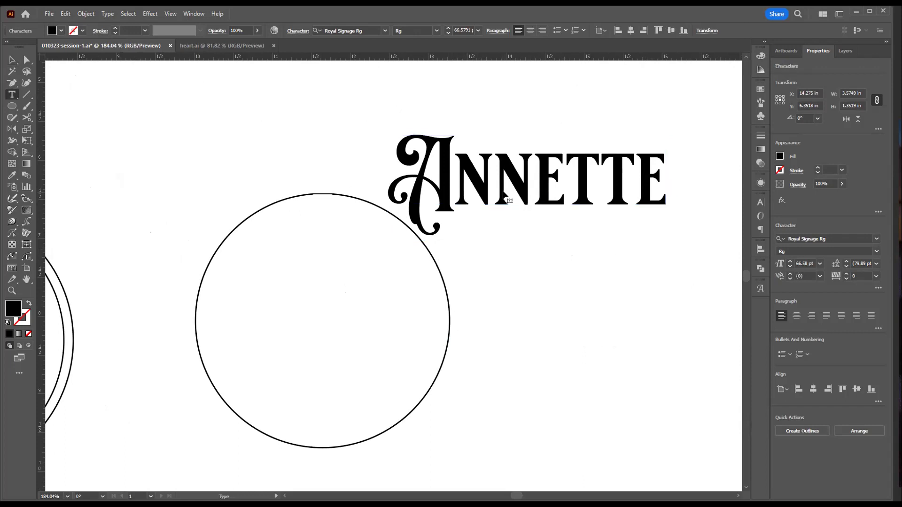
left_click(455, 176)
key("alt")
key("ctrl")
key("alt+Left")
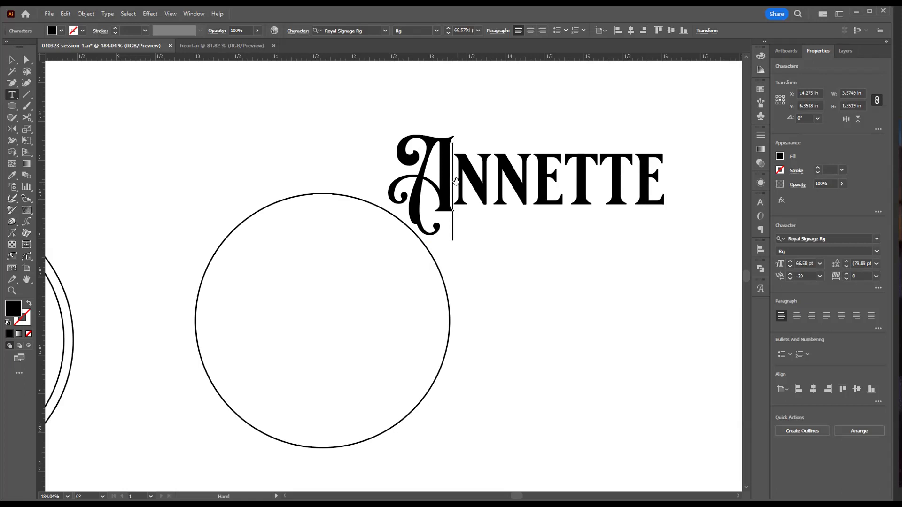
key("alt+Right")
key("Right")
key("alt+Right")
key("alt+Left")
key("alt+Right")
key("alt+Left")
key("alt+Left")
key("Right")
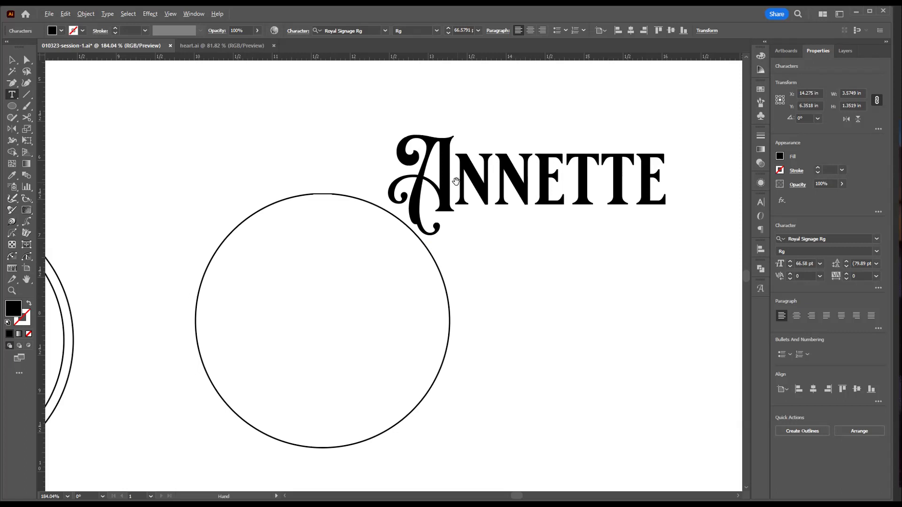
key("alt+Right")
key("alt+Left")
key("Left")
key("Left")
key("Left")
Apply -20 kerning to the A–N, N–N, E–T, T–T and T–E letter pairs
key("Right")
key("alt+Left")
key("alt+Left")
key("alt+Right")
key("alt+Right")
key("alt+Right")
key("alt+Right")
key("alt+Right")
key("alt+Right")
key("alt+Right")
key("alt+Right")
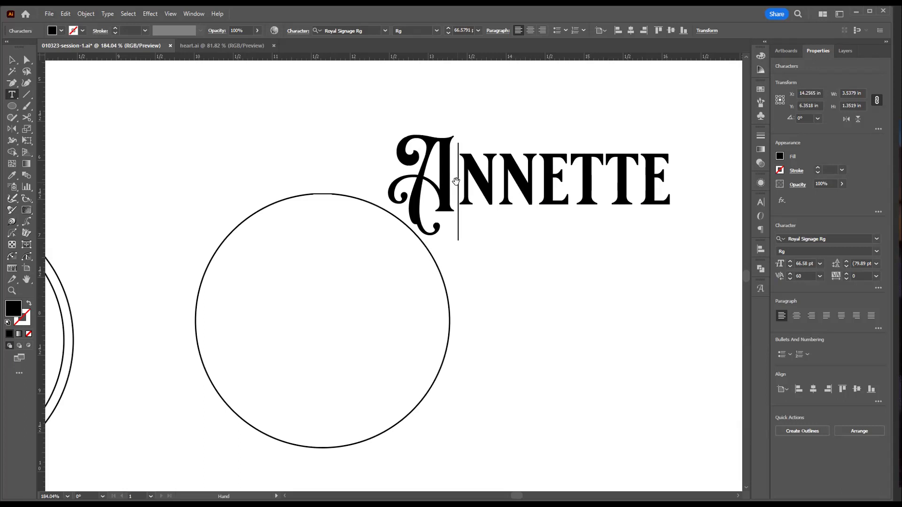
key("alt+Left")
key("alt+Left")
key("alt+Left")
key("alt+Left")
key("alt+Left")
key("alt+Left")
key("alt+Left")
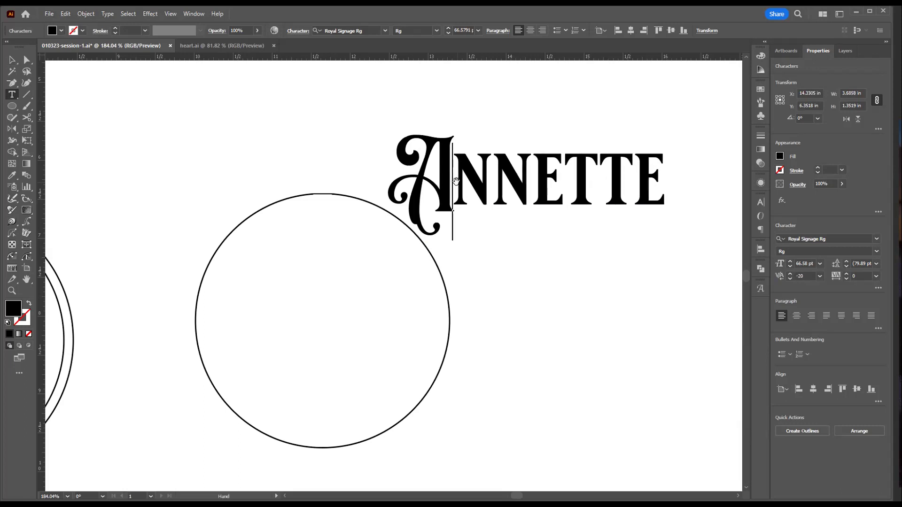
key("Right")
key("alt+Left")
key("Right")
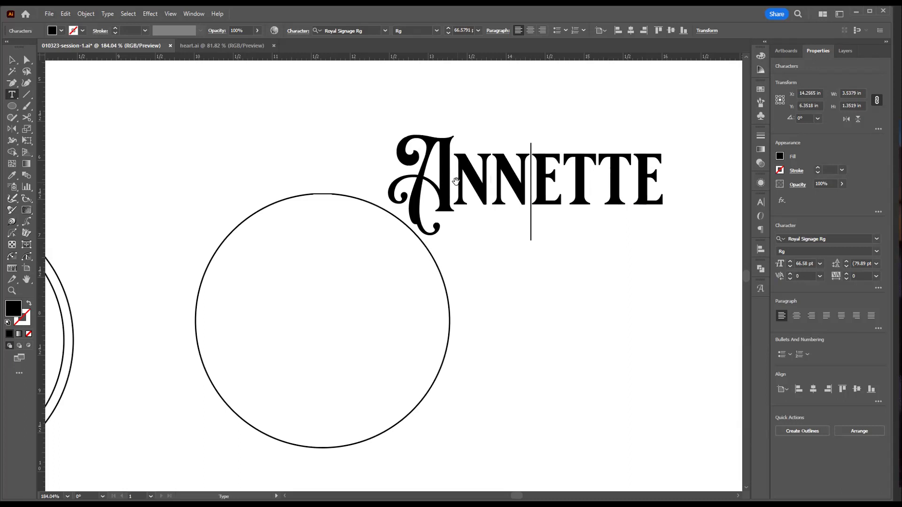
key("Right")
key("alt+Left")
key("Right")
key("alt+Left")
key("Right")
key("alt+Left")
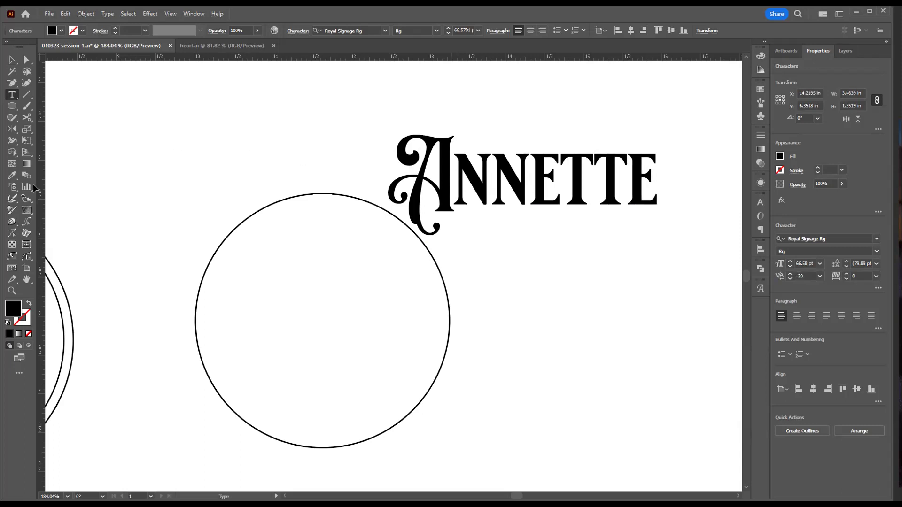
left_click(15, 61)
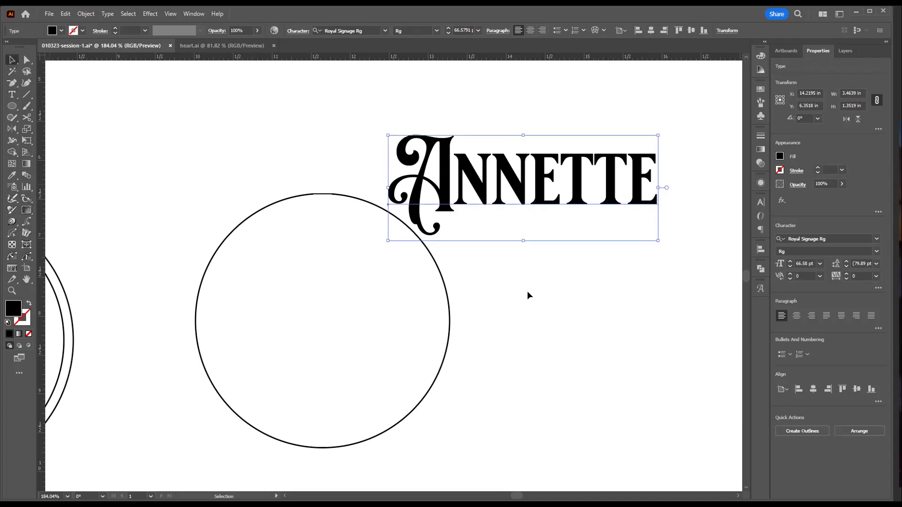
Zoom out to 100% and try the name tilted across the heart pendant
key("z")
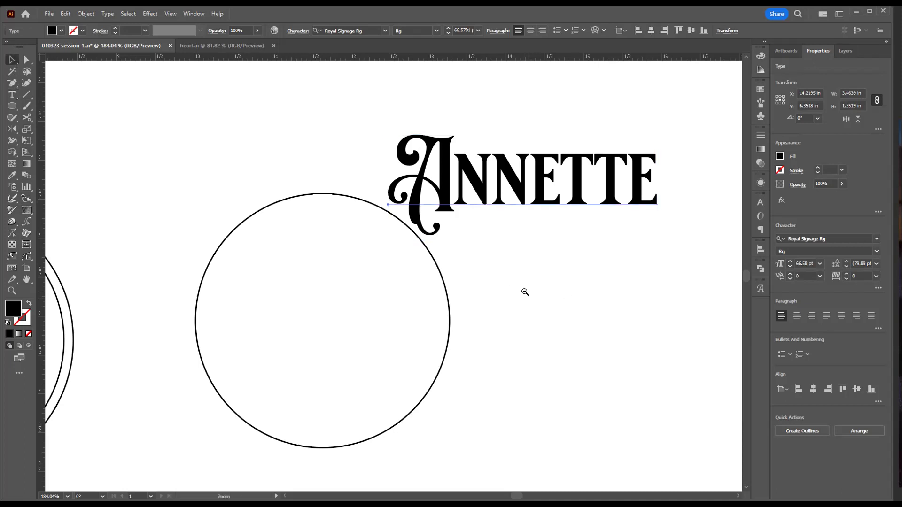
left_click(524, 292, "alt")
left_click(316, 234, "alt")
left_click_drag(395, 302, 109, 267)
key("v")
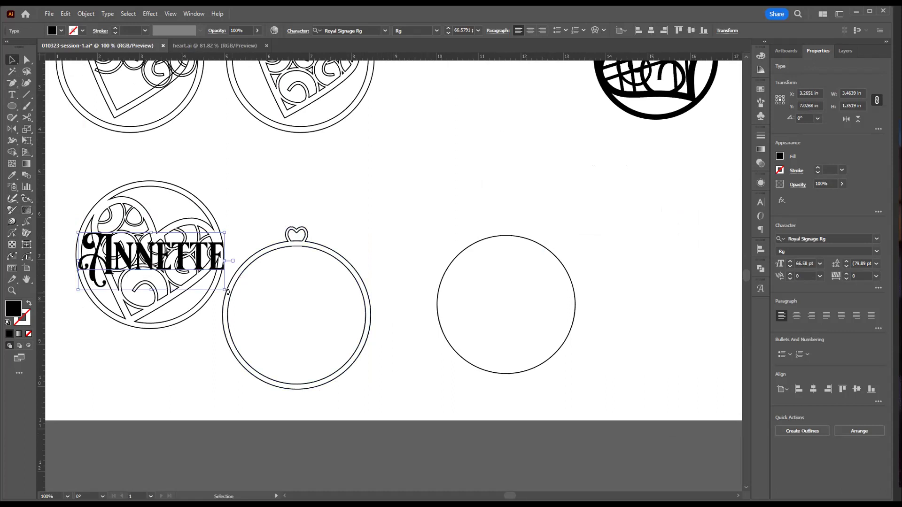
left_click_drag(228, 292, 223, 306)
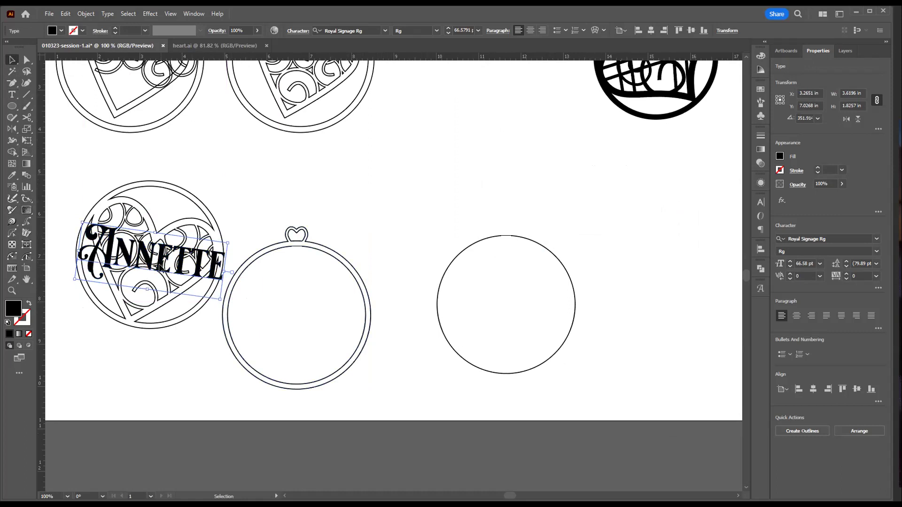
left_click_drag(160, 268, 156, 268)
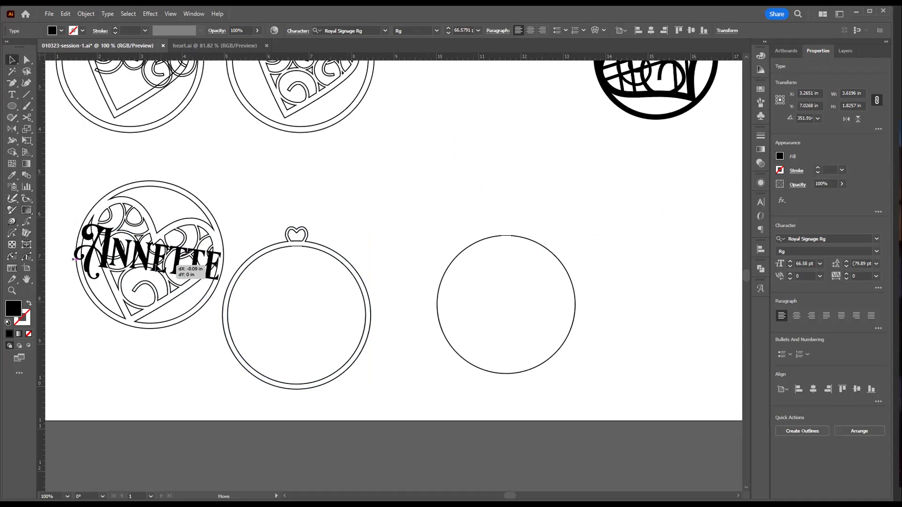
left_click_drag(156, 268, 156, 267)
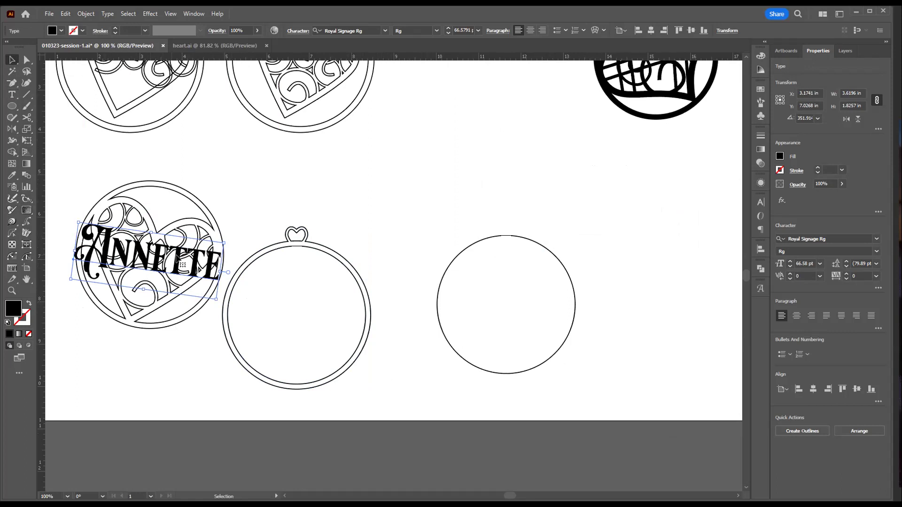
Place the level ANNETTE name in the open space above the hoop and circle
left_click_drag(177, 260, 558, 186)
key("ctrl+z")
key("ctrl+shift+z")
key("v")
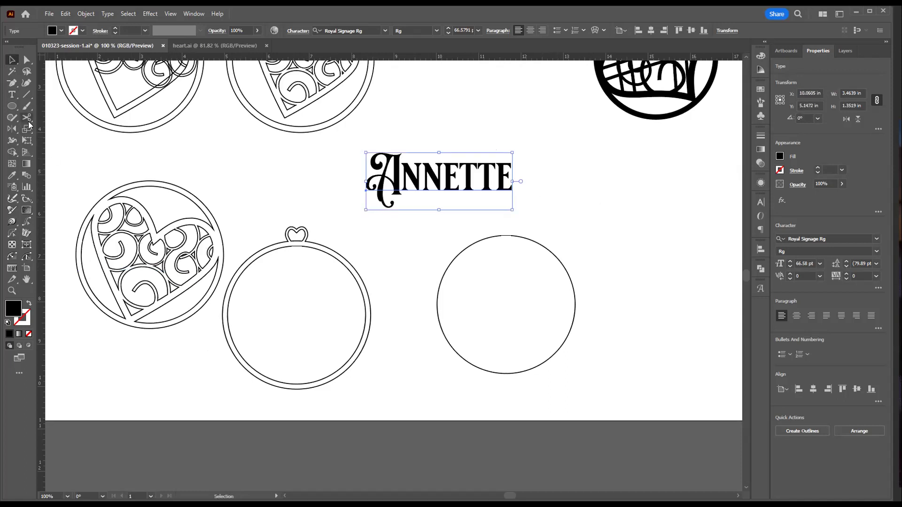
Draw a thin 2.5128 × 0.0399 in bar horizontally through the NETTE letters
left_click(12, 107)
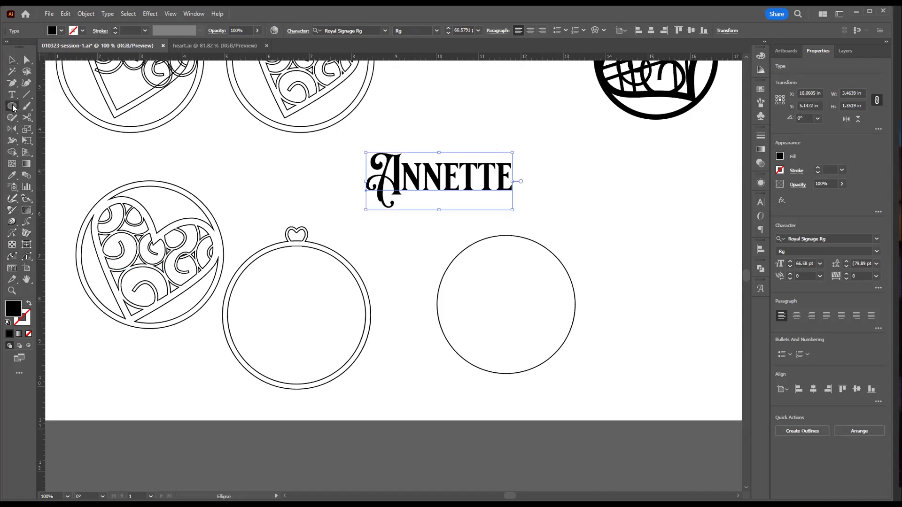
left_click_drag(534, 235, 642, 307)
left_click_drag(504, 210, 496, 268)
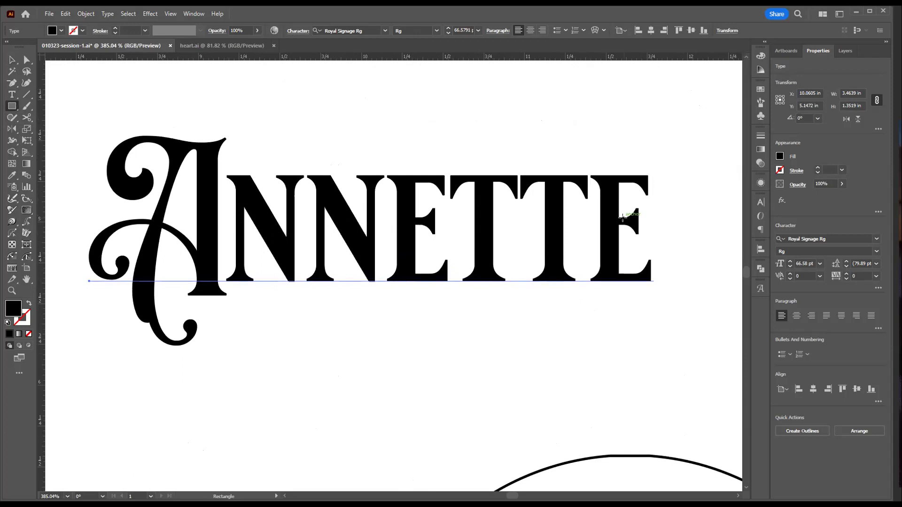
left_click_drag(622, 218, 212, 223)
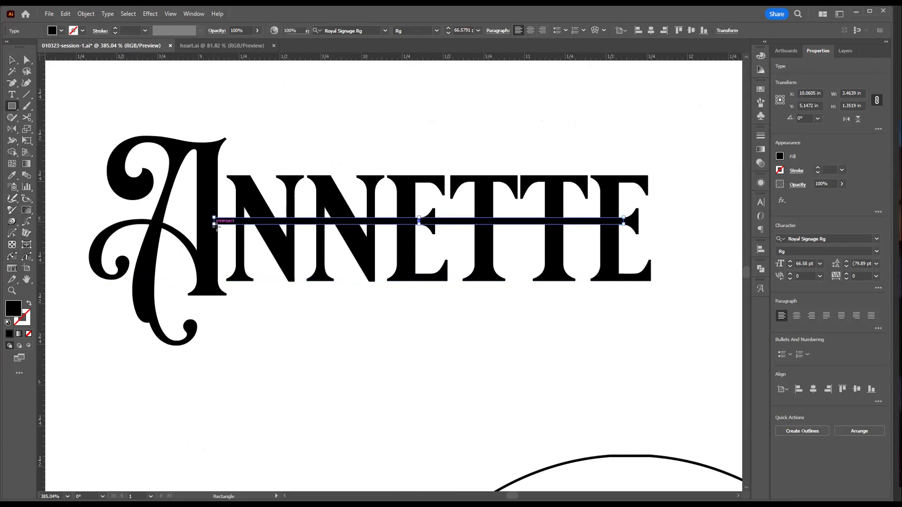
key("v")
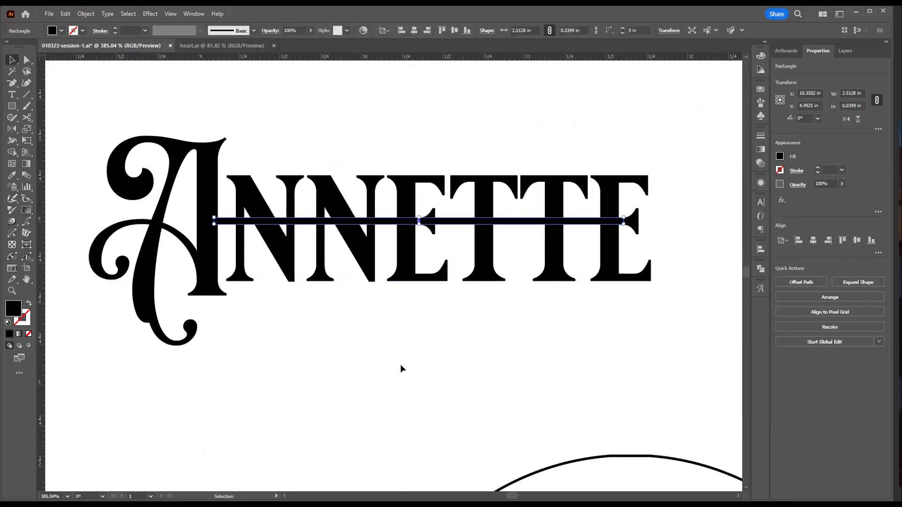
left_click(401, 366)
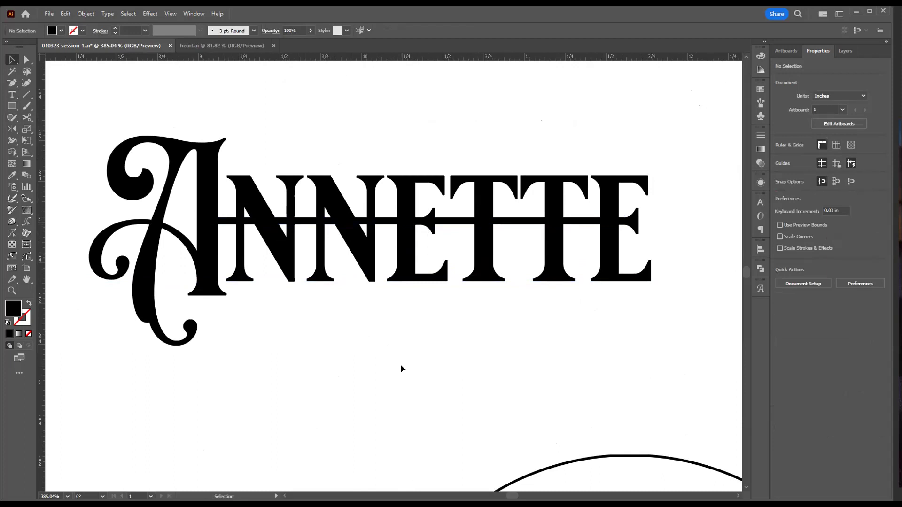
Undo a trial move of the lettering and reselect the ANNETTE text
left_click_drag(191, 184, 368, 263)
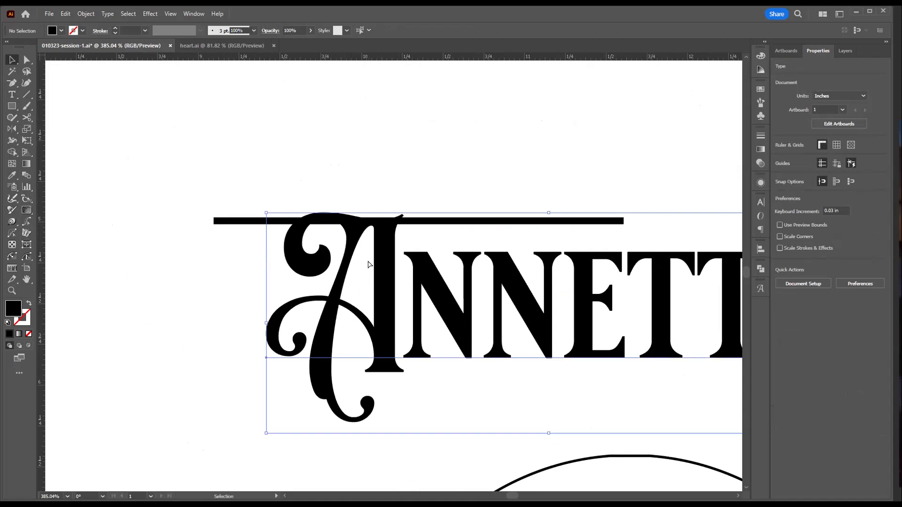
key("a")
key("ctrl+z")
key("v")
left_click(674, 403)
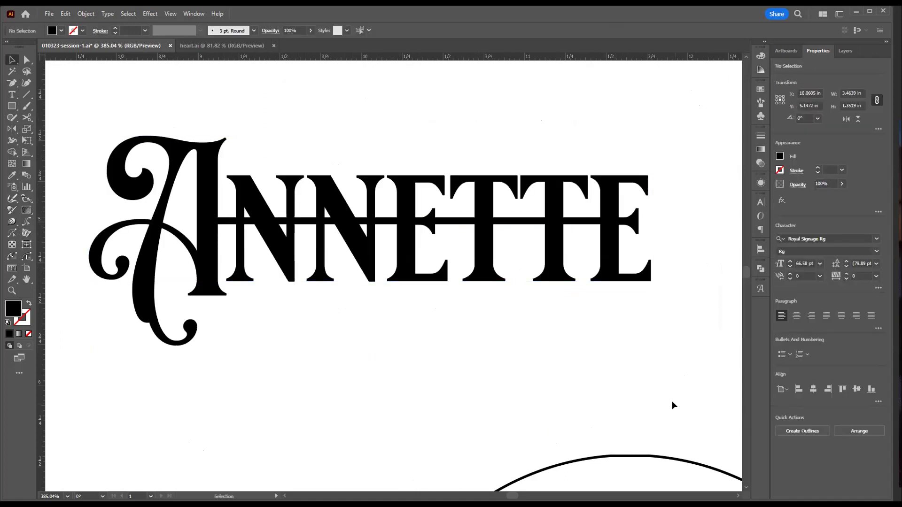
left_click(539, 270)
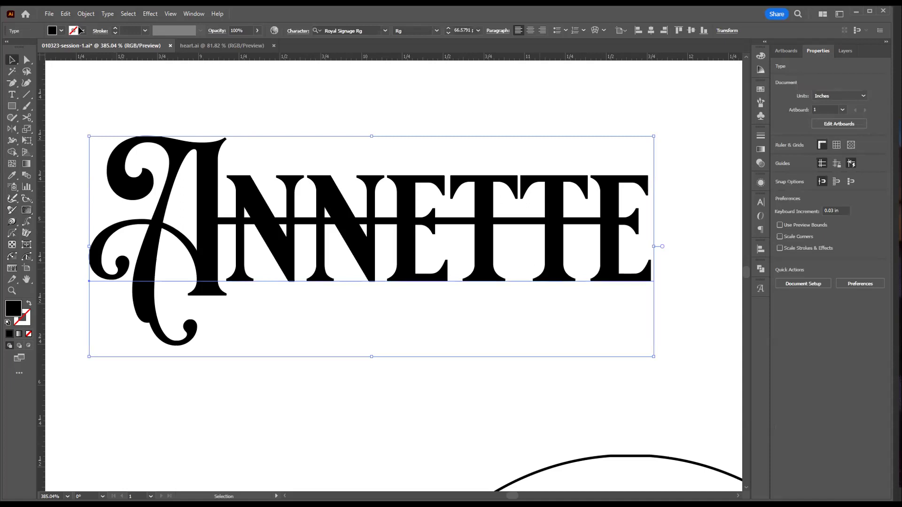
Outline the ANNETTE text and Unite it with the bar into a 3.4464 × 1.2853 in compound path
left_click(108, 14)
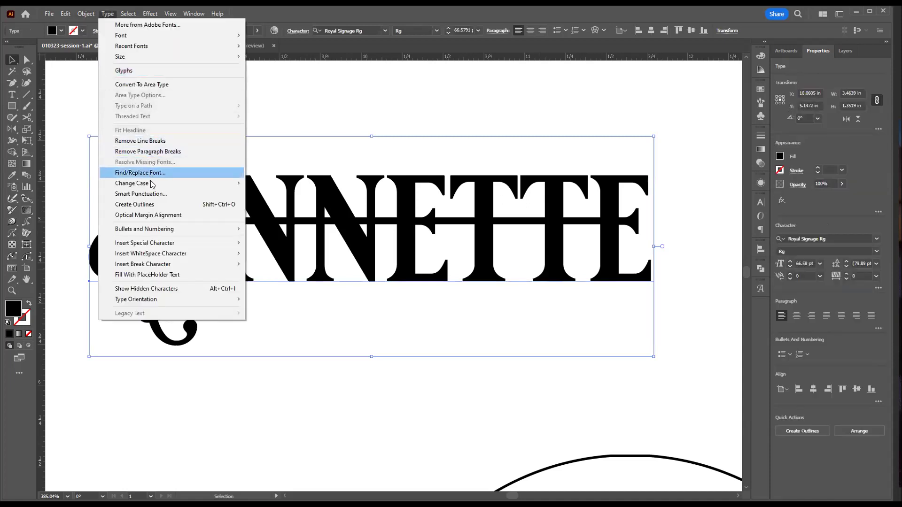
left_click(153, 204)
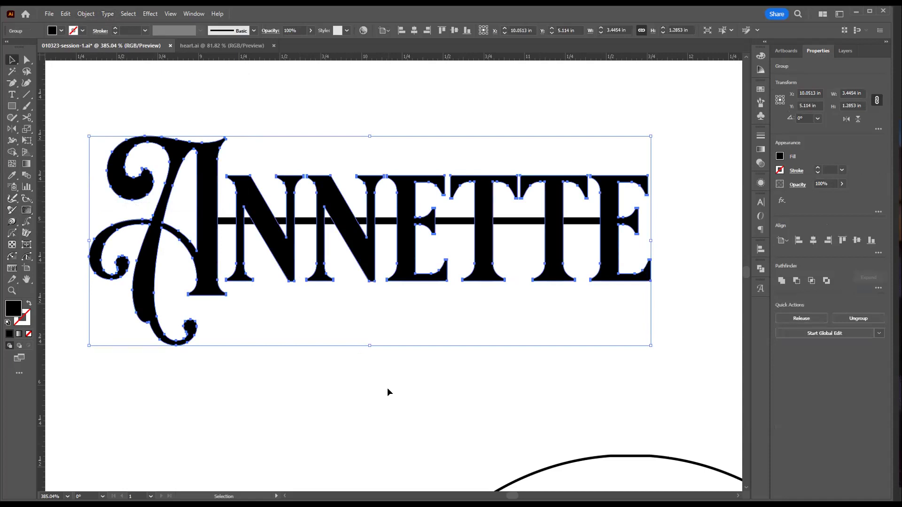
left_click_drag(476, 419, 367, 188)
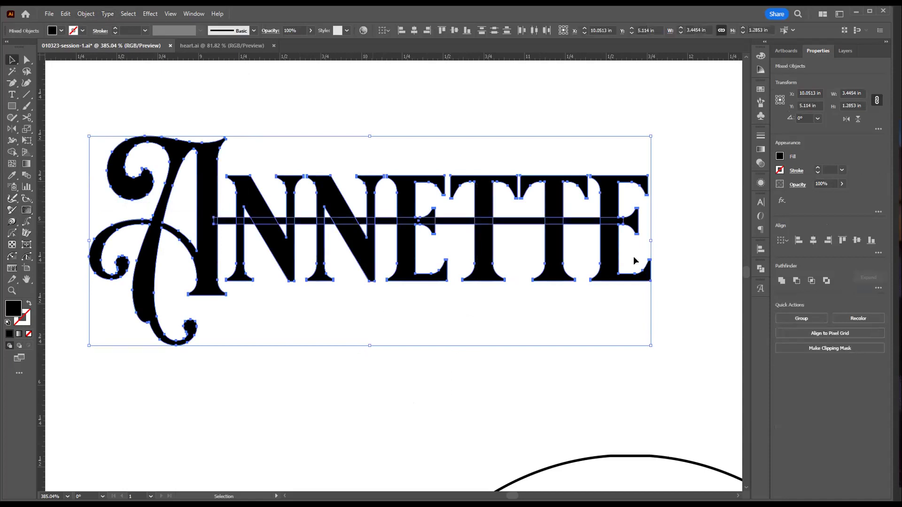
left_click(781, 280)
key("z")
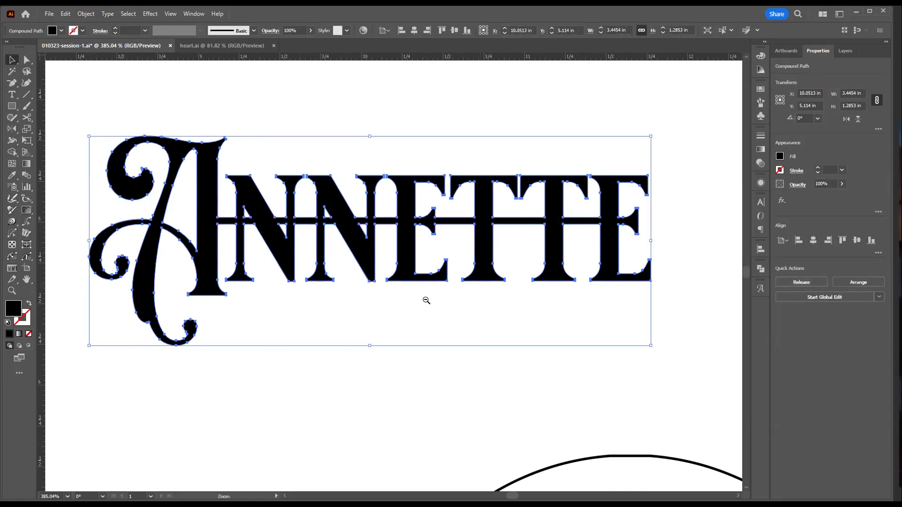
left_click(376, 329, "alt")
left_click(375, 323, "alt")
left_click(368, 299, "alt")
key("v")
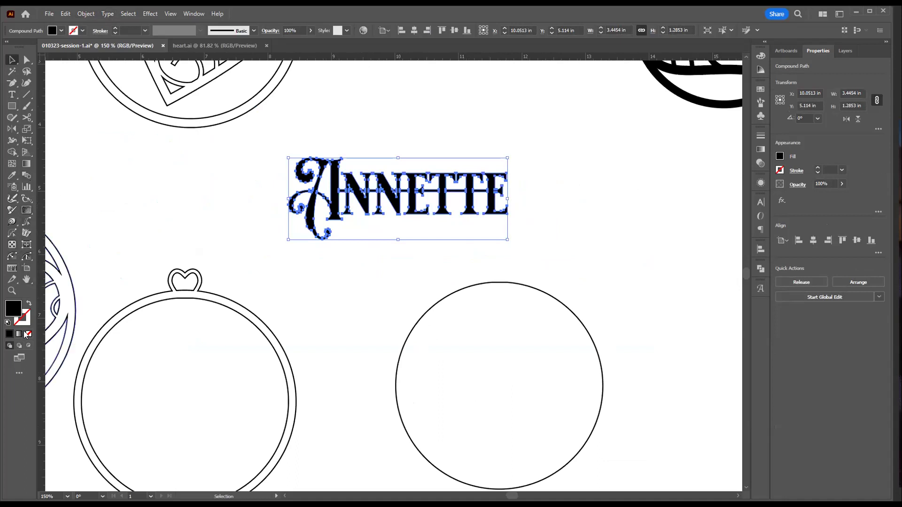
Swap ANNETTE's fill and stroke so it is outline-only, and drop it across the right circle
left_click(28, 304)
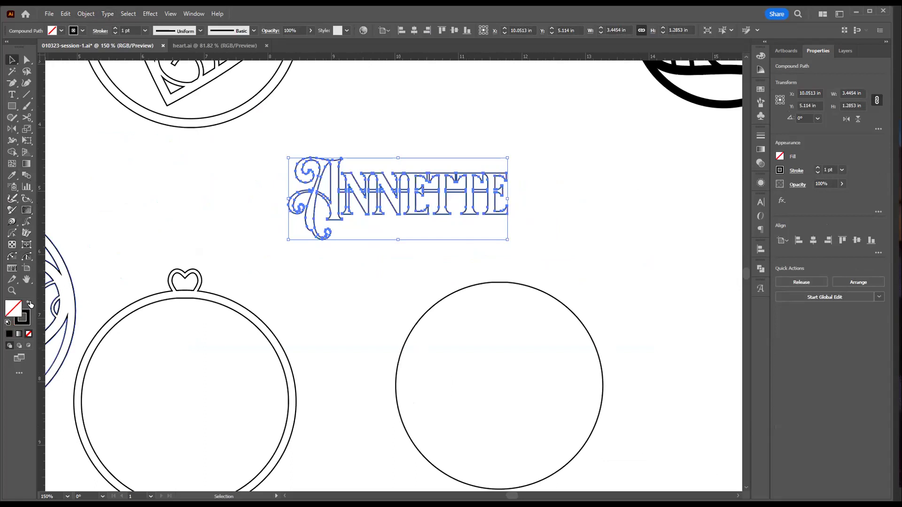
left_click(298, 310)
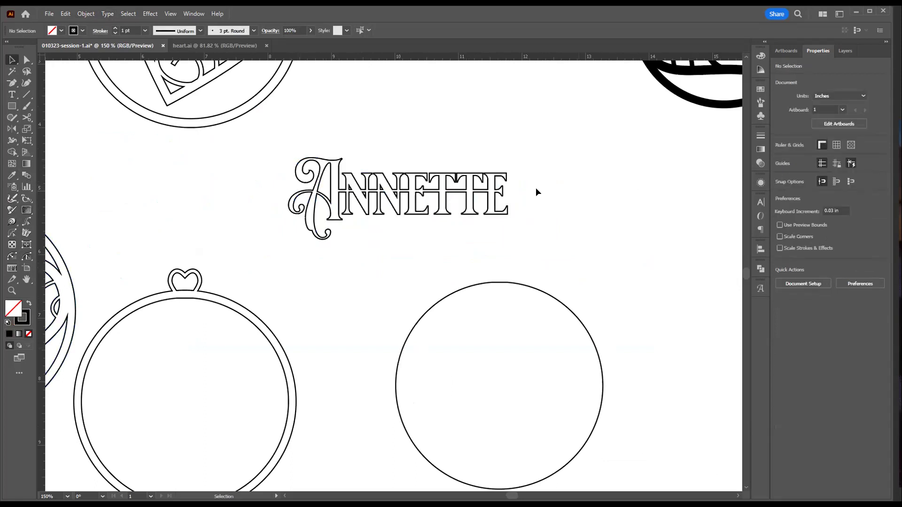
left_click(361, 191)
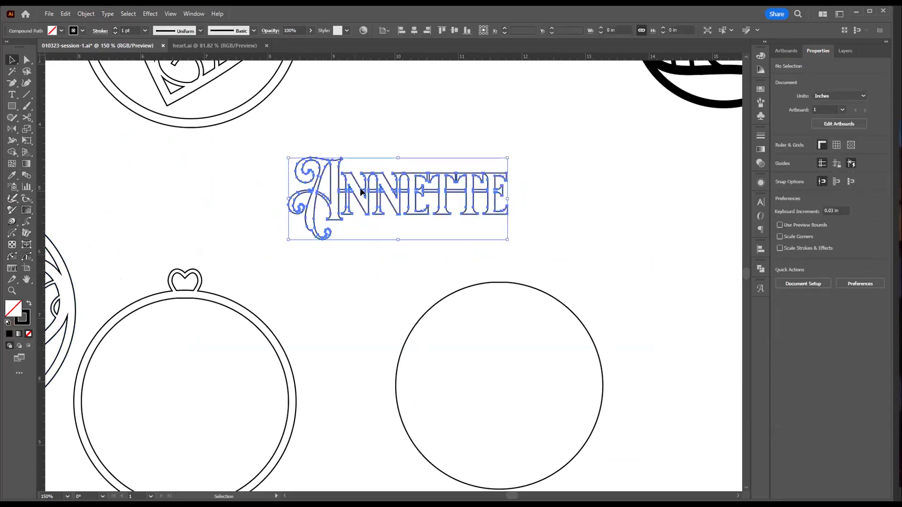
left_click_drag(357, 185, 452, 377)
left_click_drag(414, 274, 444, 292)
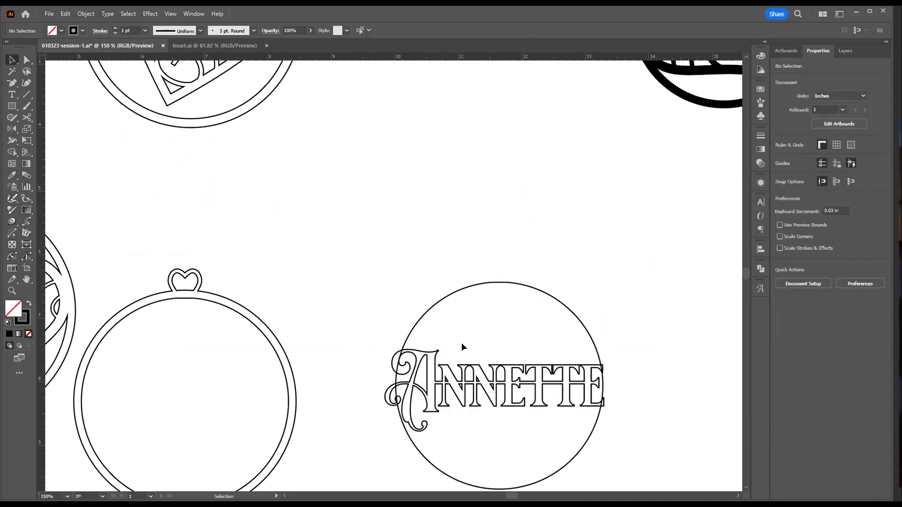
Give the hoop with its small heart a red stroke
left_click_drag(226, 241, 169, 315)
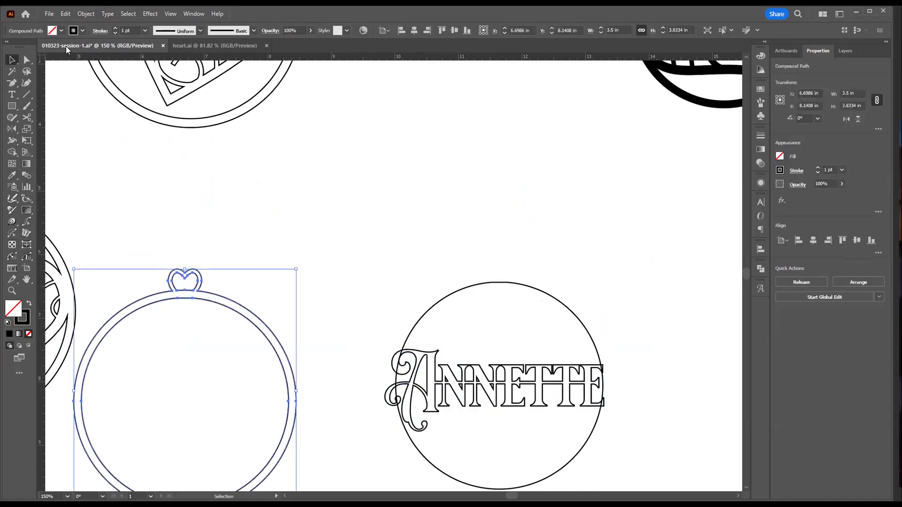
left_click(82, 31)
left_click(11, 47)
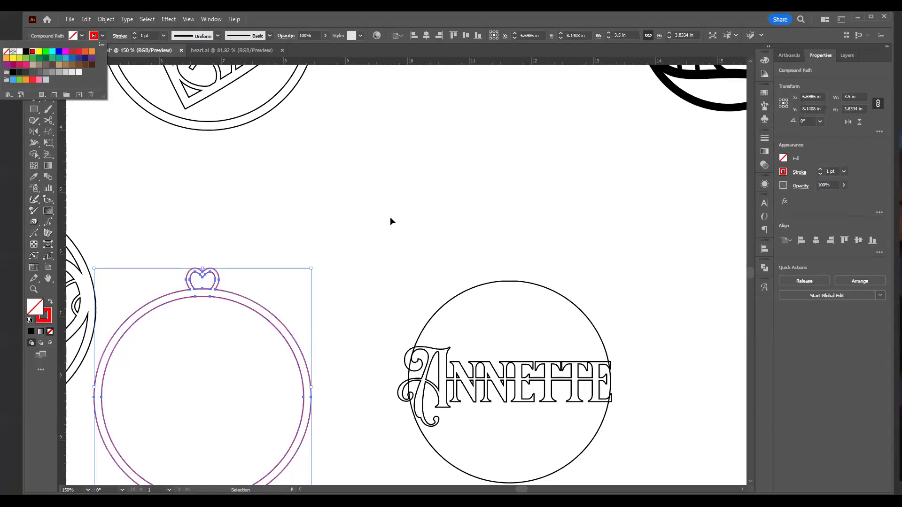
left_click(390, 219)
left_click_drag(385, 265, 453, 203)
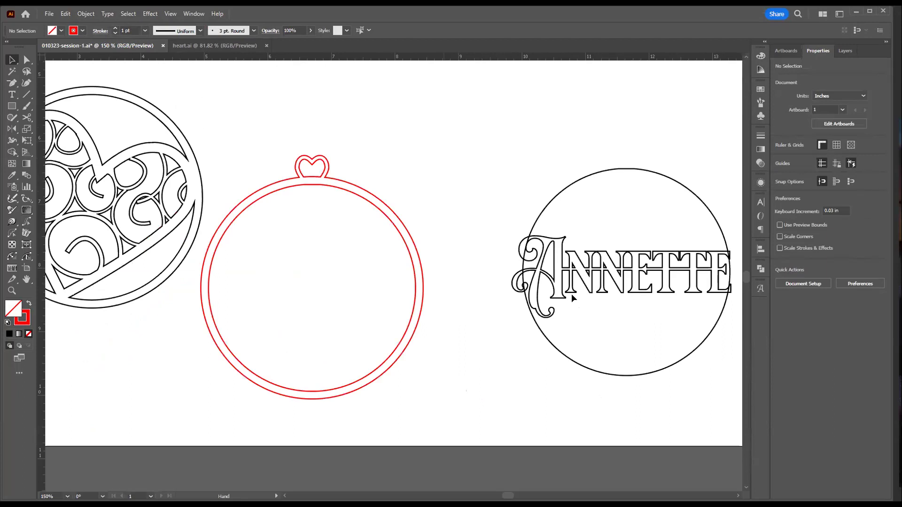
Place ANNETTE above the hoop with a red outline and delete the empty right circle
left_click_drag(562, 277, 250, 131)
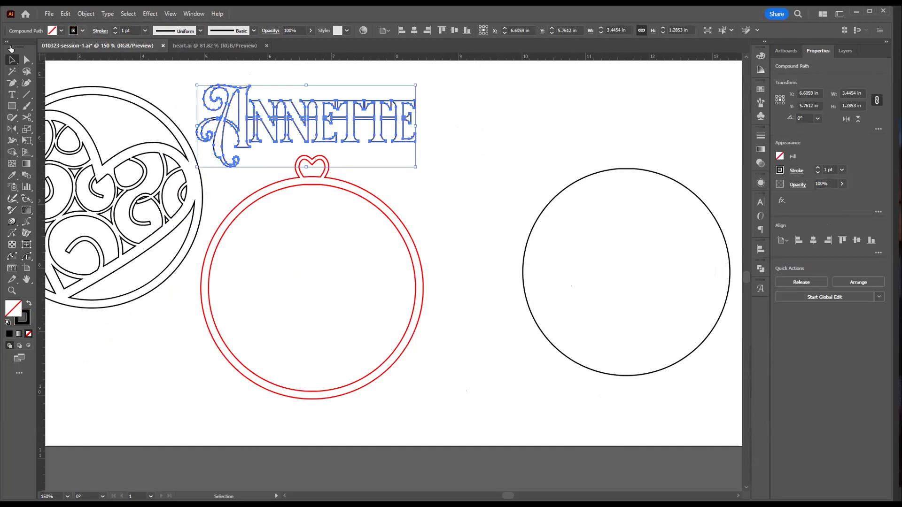
left_click(11, 48)
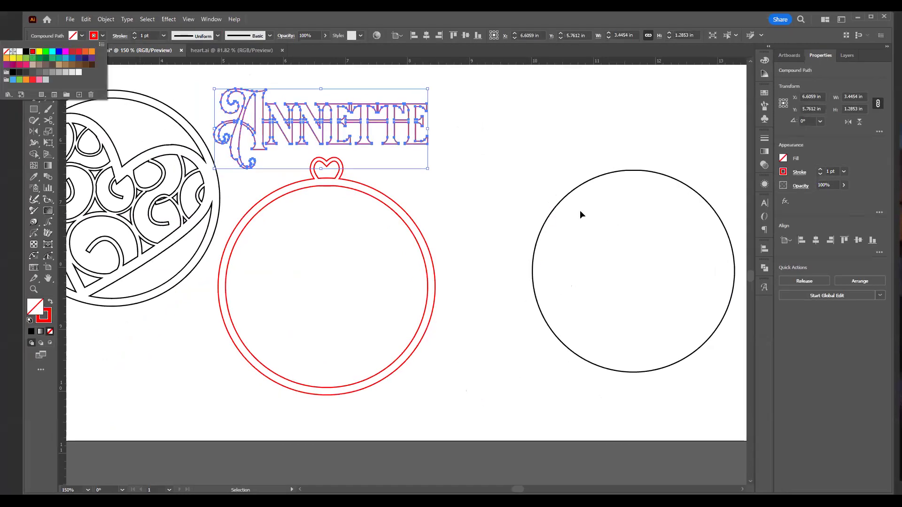
left_click_drag(567, 175, 584, 213)
key("Delete")
left_click_drag(395, 258, 475, 296)
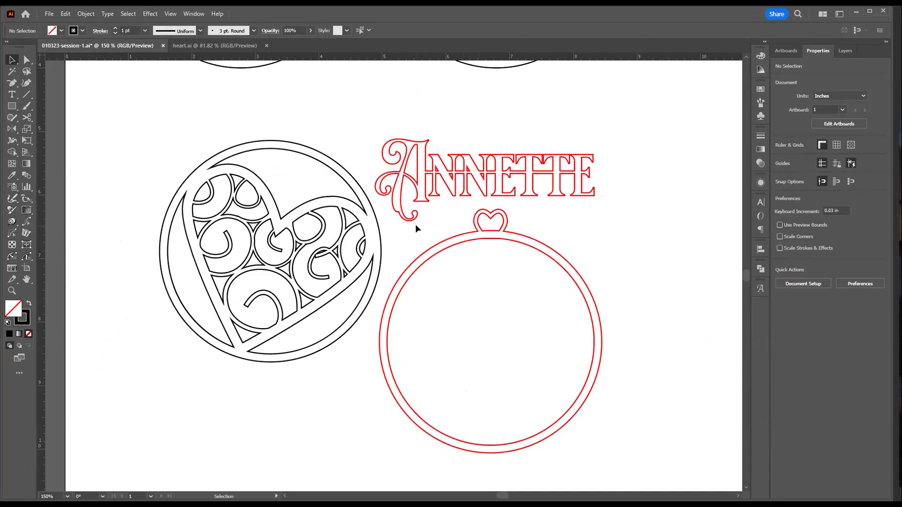
Isolate the hoop, try a blue stroke on the ring and small heart, then undo it
left_click(431, 248)
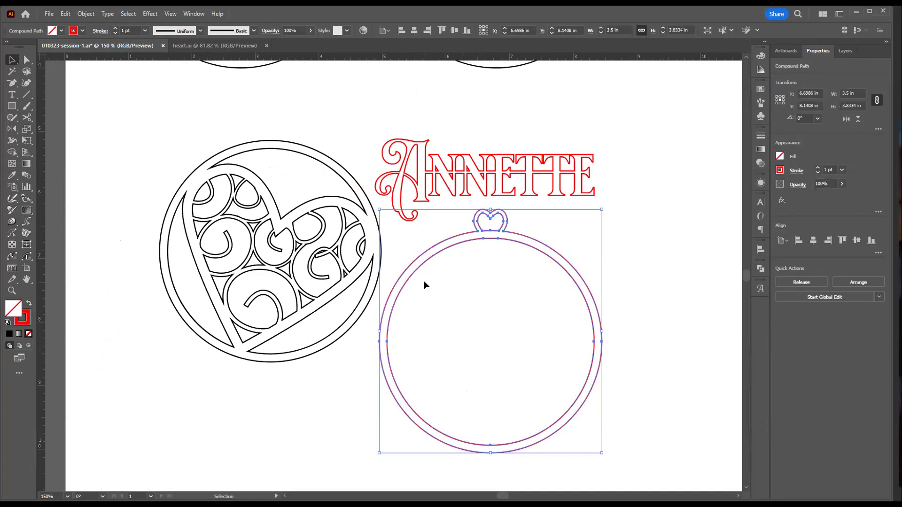
left_click(431, 269)
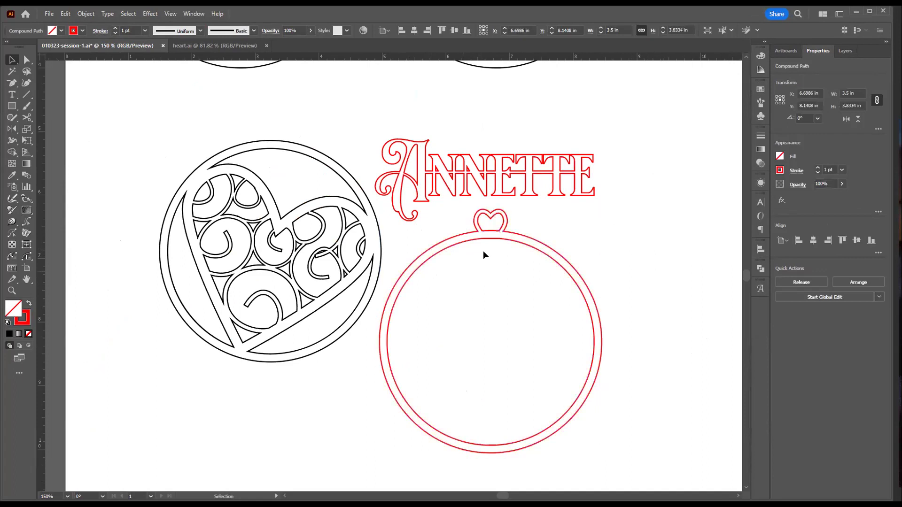
double_click(481, 240)
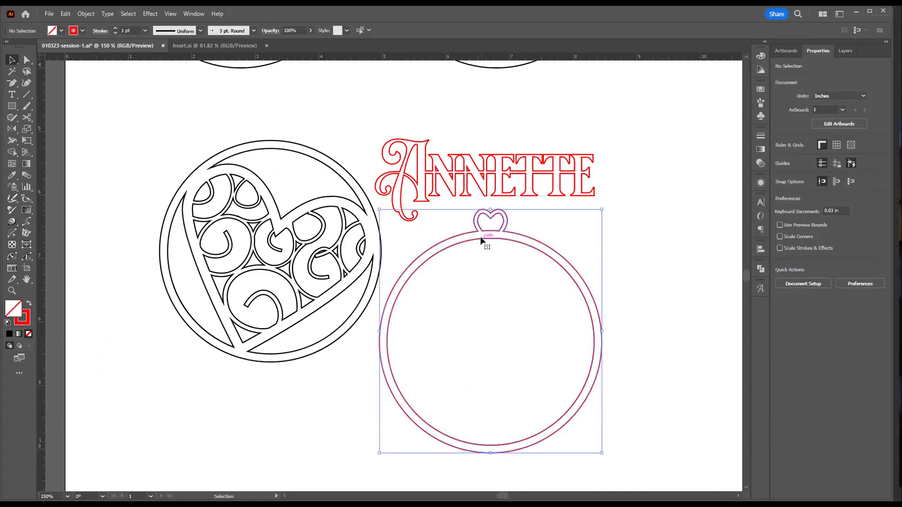
left_click(481, 238)
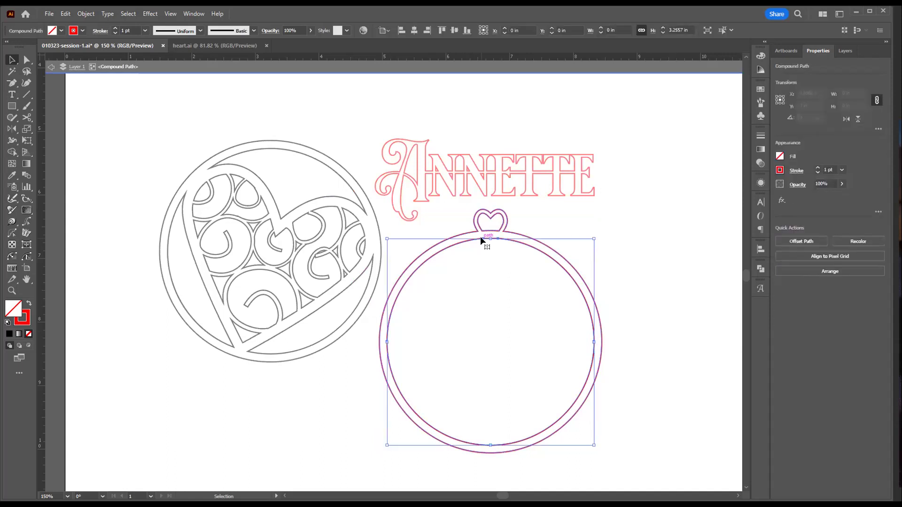
left_click(490, 232, "shift")
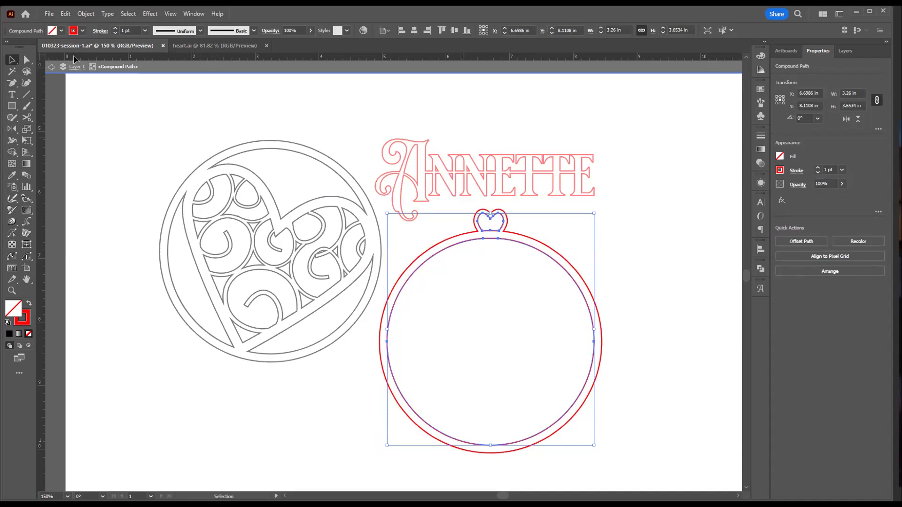
left_click(82, 31)
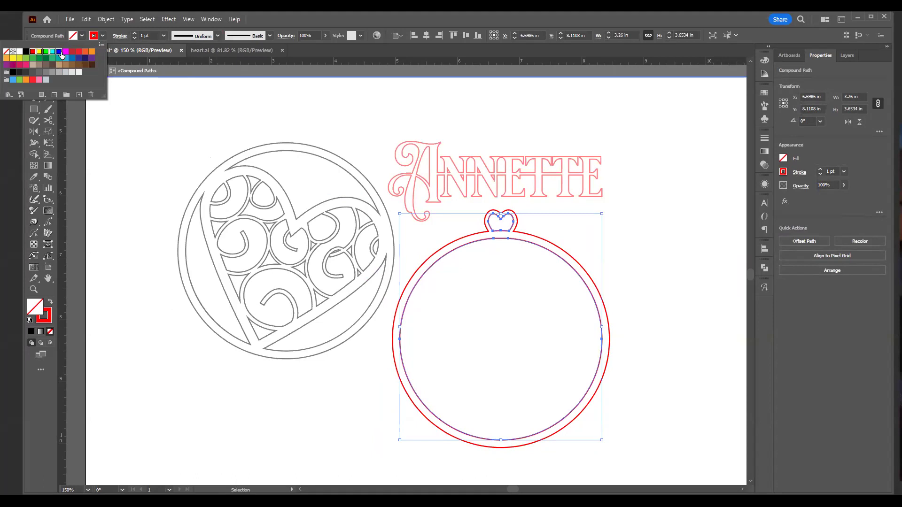
left_click(59, 52)
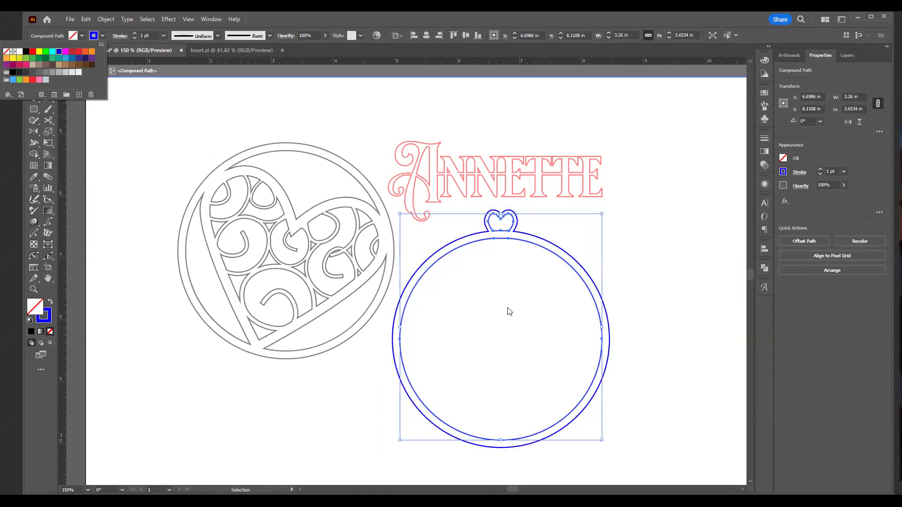
key("a")
key("ctrl+z")
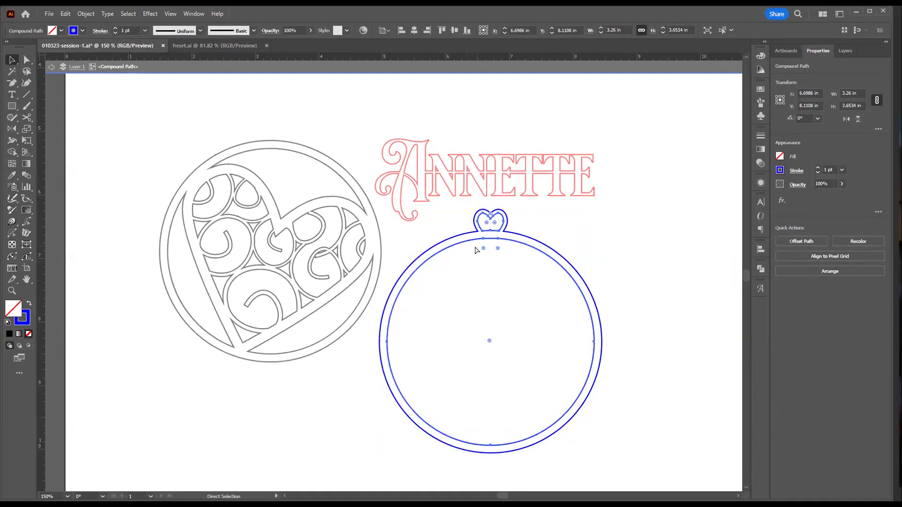
Select the hoop's small heart and inner circle and apply a blue stroke
key("v")
left_click(477, 239)
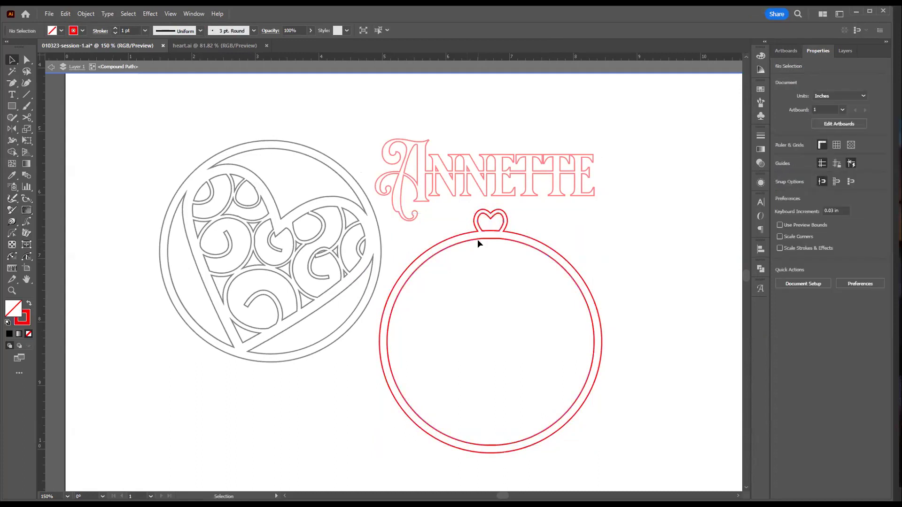
left_click(478, 240)
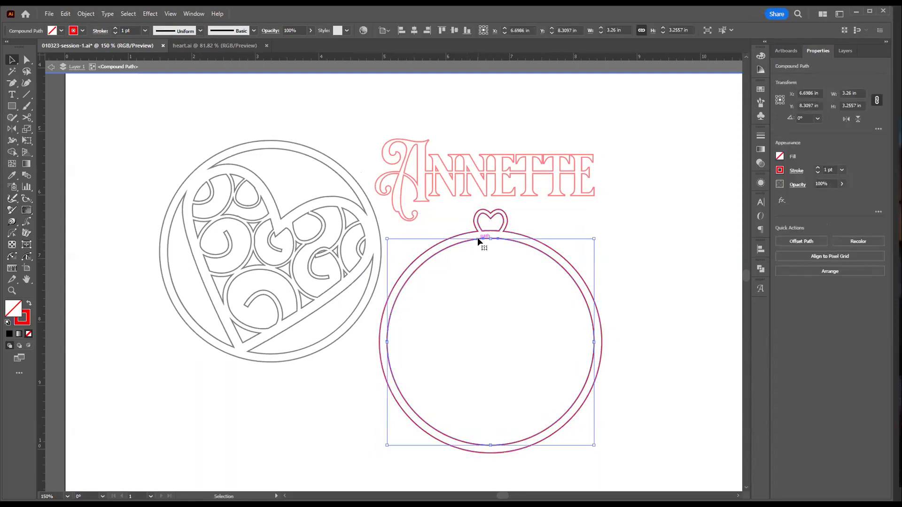
left_click(478, 225)
left_click(487, 236, "shift")
left_click(489, 232, "shift")
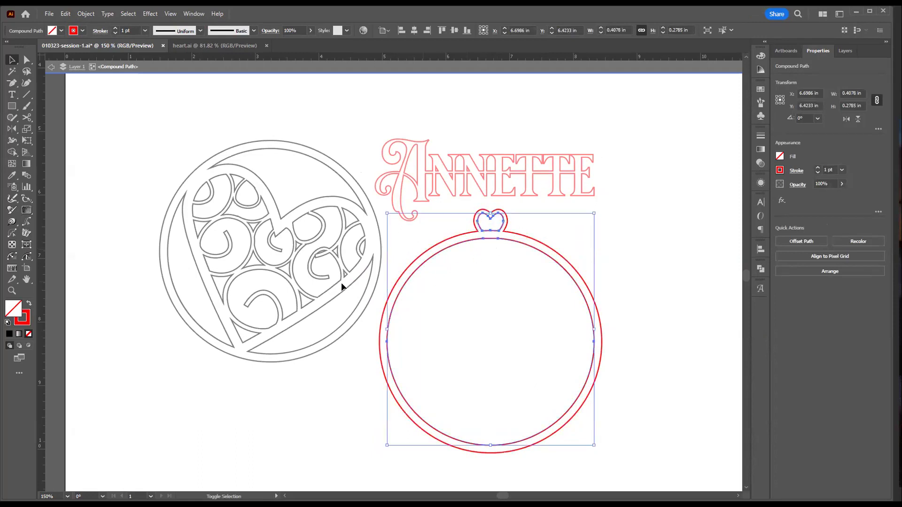
left_click(82, 32)
left_click(40, 49)
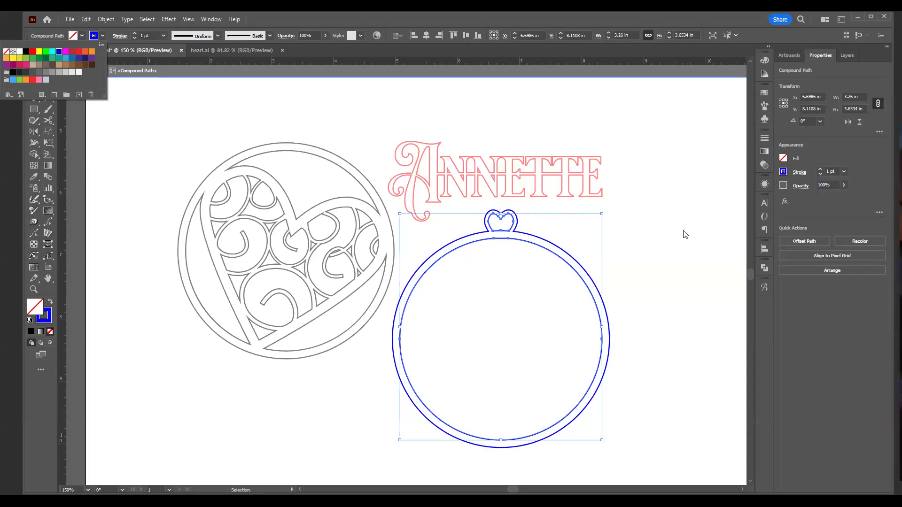
Turn the hoop's stroke cyan by raising the Color panel G slider to 255
left_click(614, 285)
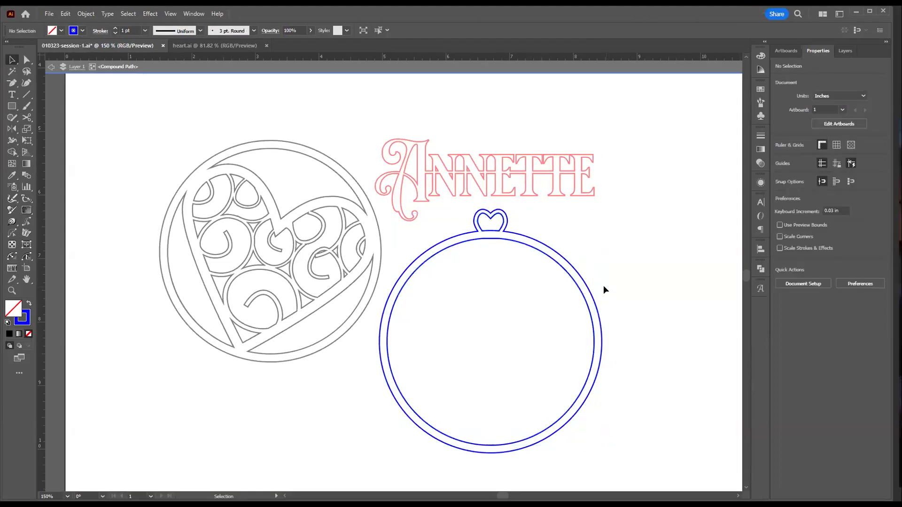
key("a")
left_click_drag(584, 250, 565, 267)
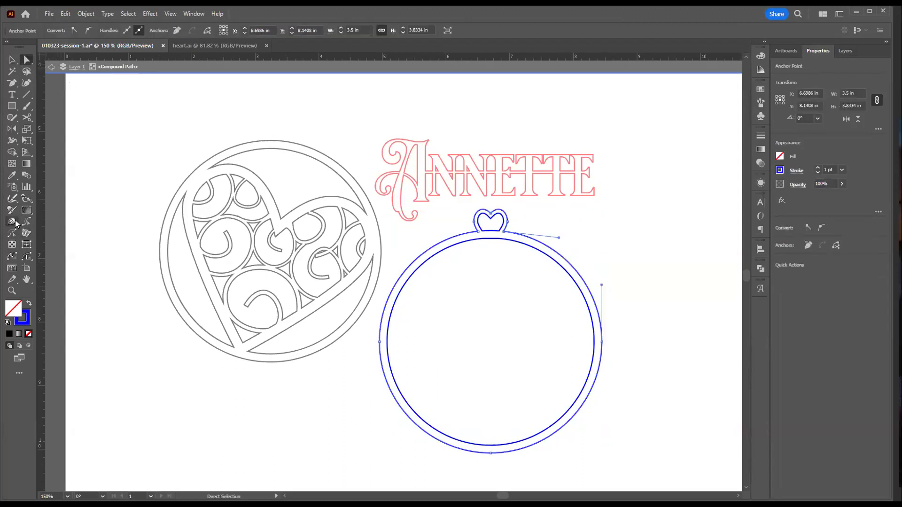
left_click(29, 319)
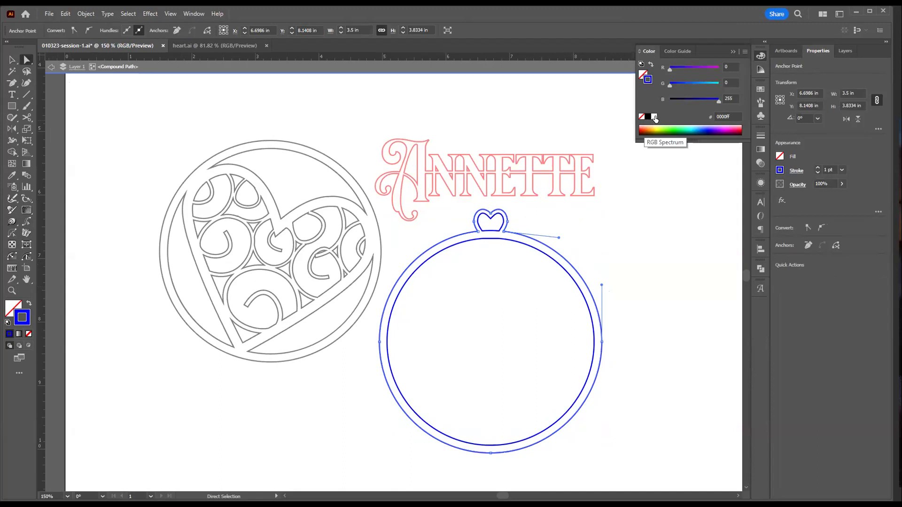
left_click_drag(670, 84, 756, 98)
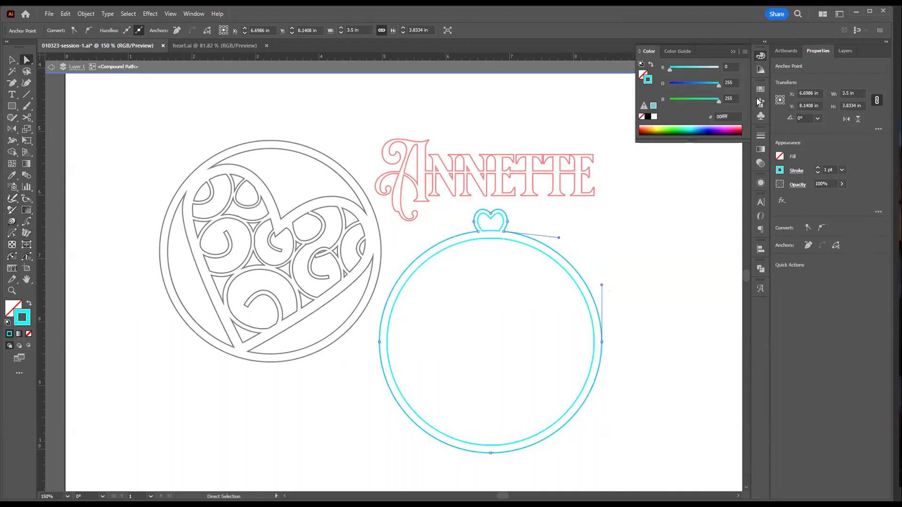
Delete the hoop's inner circle and inner heart paths
key("v")
left_click(465, 314)
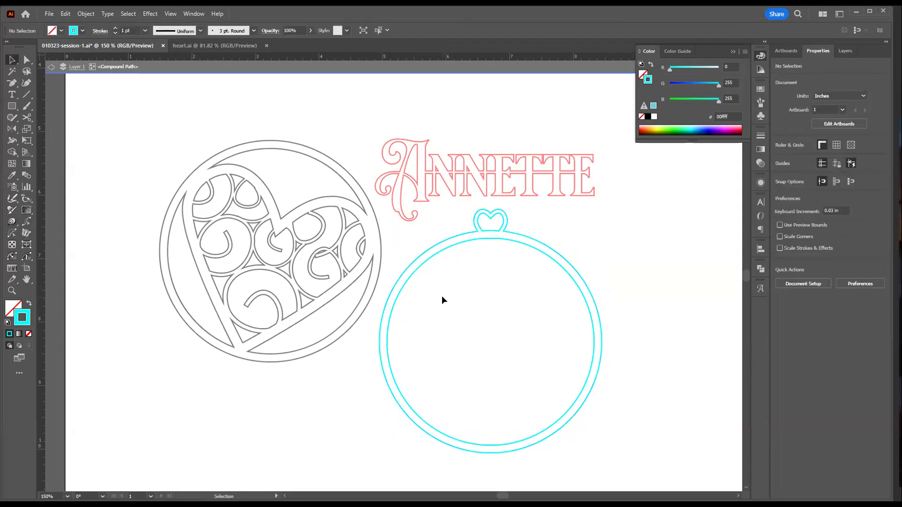
left_click(478, 238)
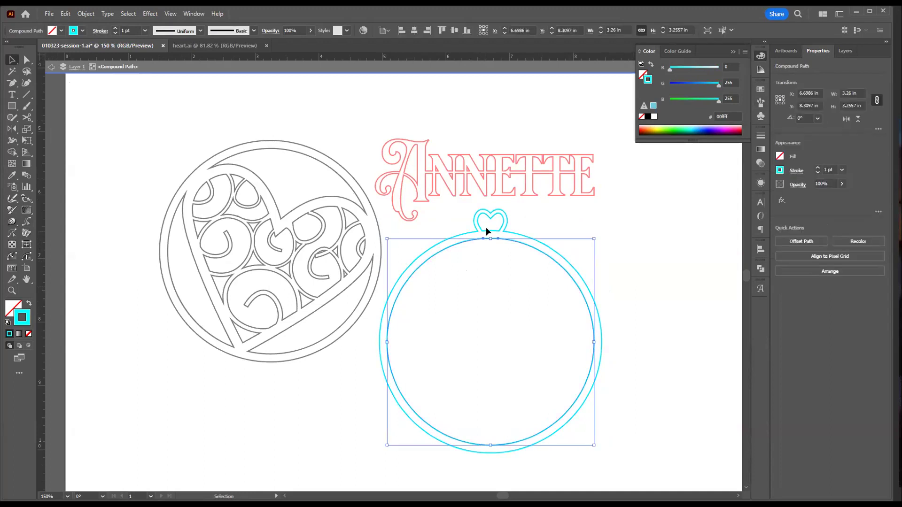
key("a")
left_click(484, 242, "shift")
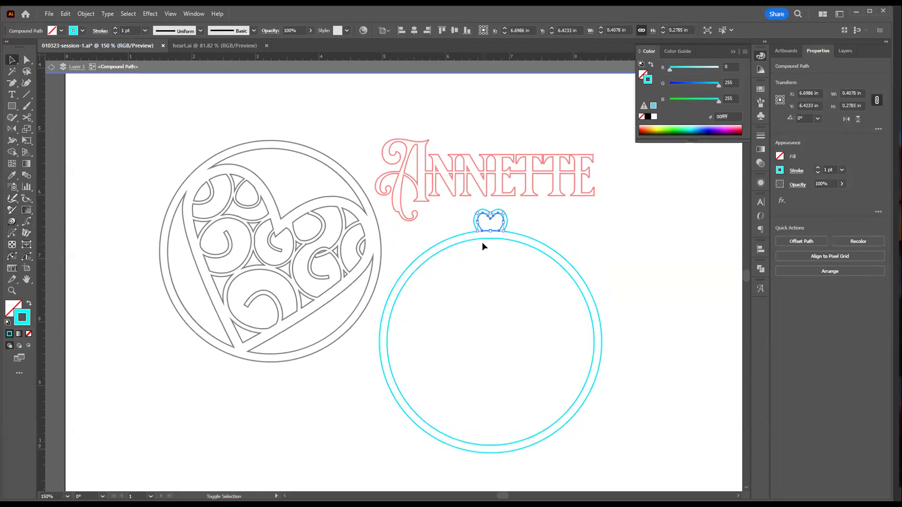
left_click(484, 242, "shift")
key("Delete")
Restore the hoop's deleted cyan inner circle and heart
double_click(608, 260)
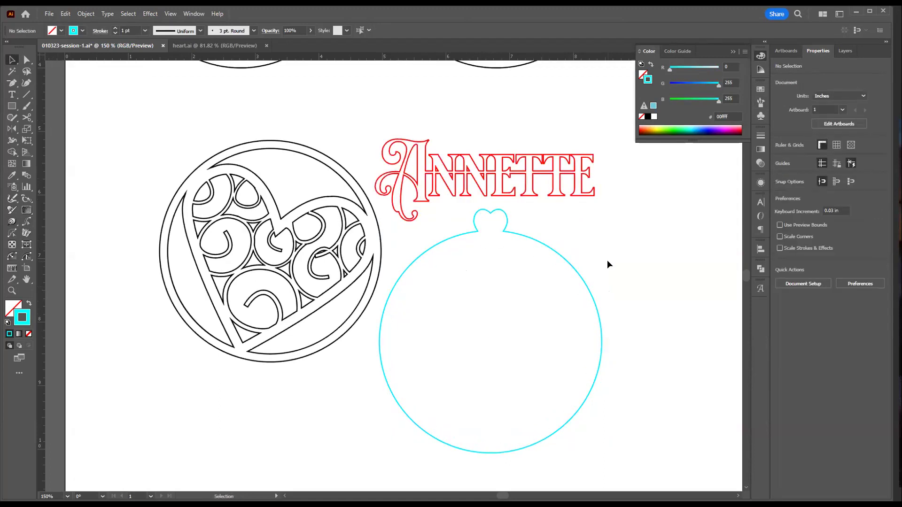
key("a")
key("v")
key("a")
key("v")
double_click(504, 263)
key("a")
left_click(504, 263)
key("v")
double_click(600, 259)
key("a")
key("v")
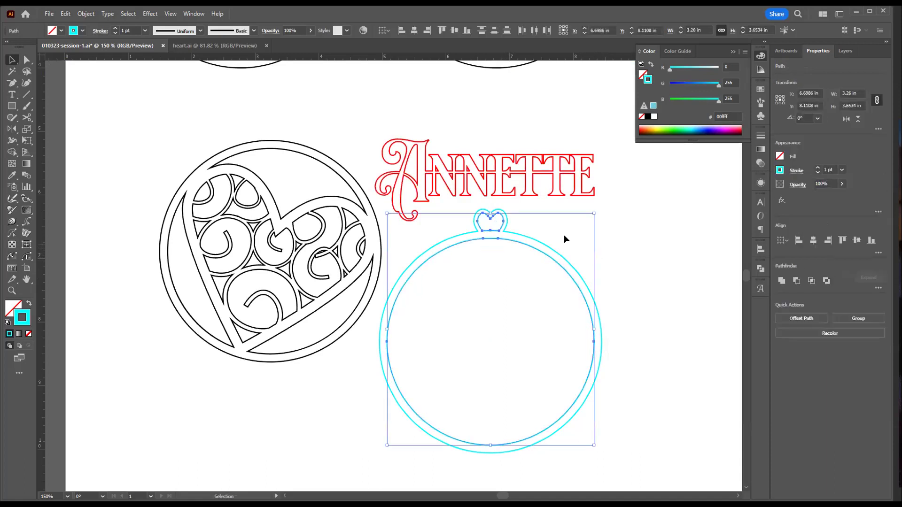
left_click(461, 294)
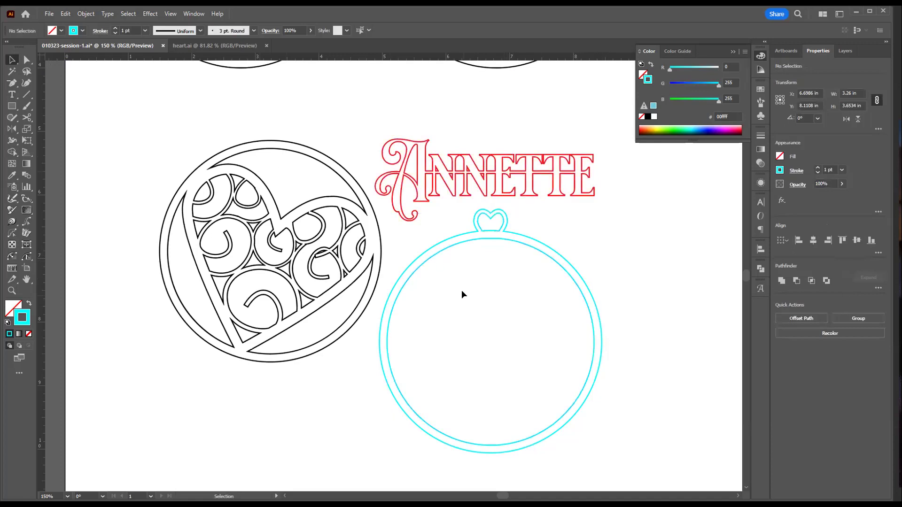
Copy ANNETTE's red stroke onto the hoop's outer outline with the Eyedropper
left_click(462, 235)
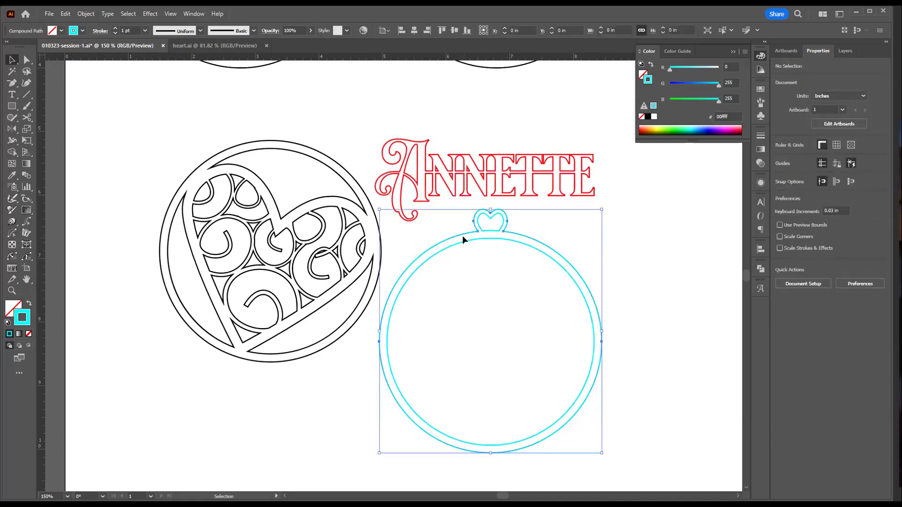
key("i")
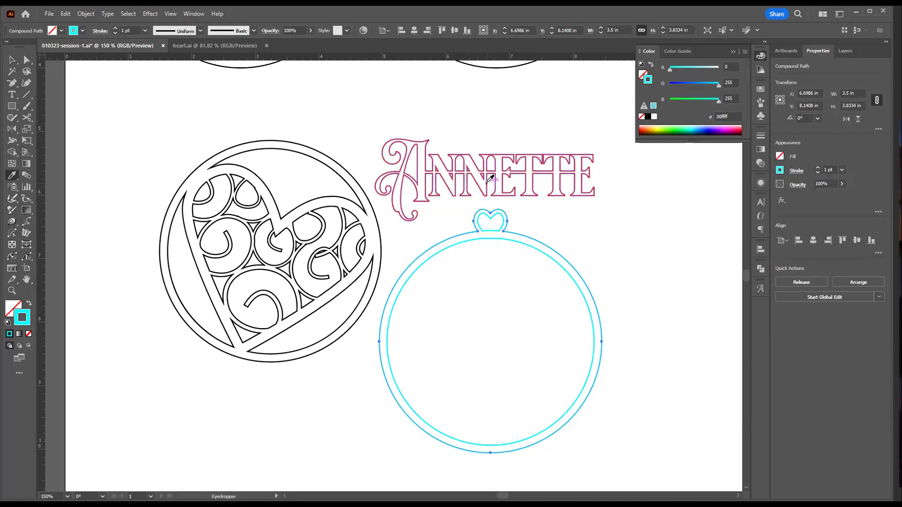
left_click(487, 181)
key("v")
left_click(489, 275)
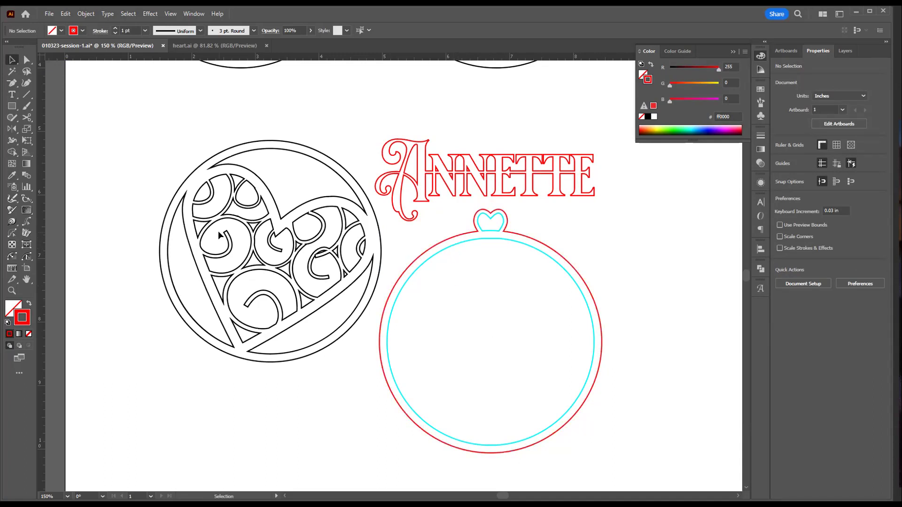
Isolate the heart-and-circle design and pick a single swirl inside the heart
left_click(221, 217)
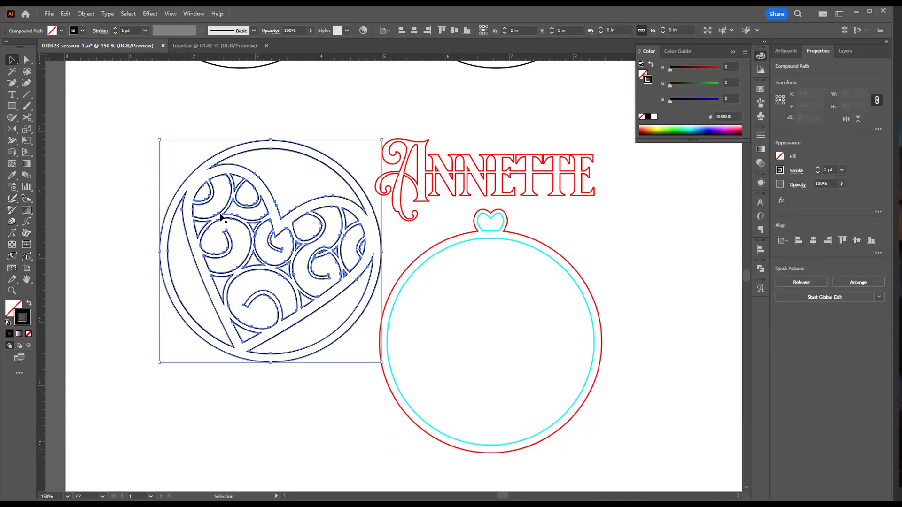
double_click(221, 217)
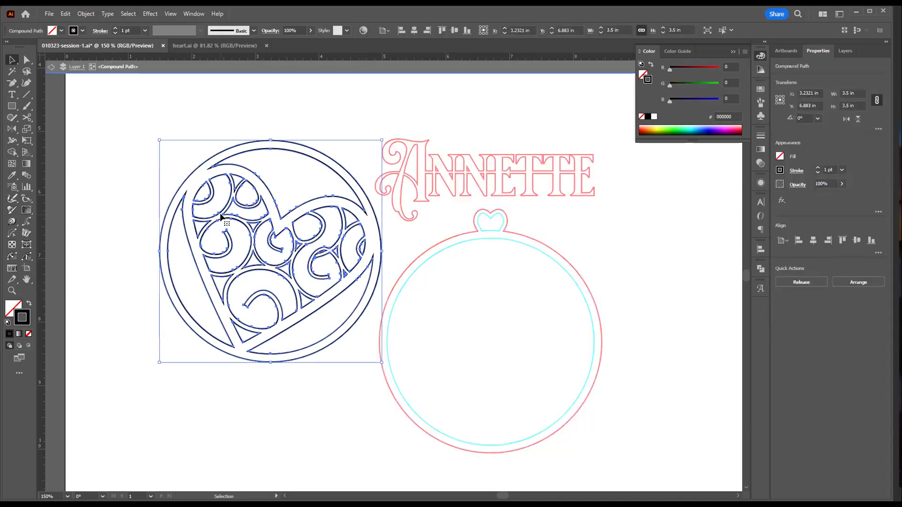
left_click(221, 217)
left_click(220, 217)
left_click(221, 217)
left_click(221, 217)
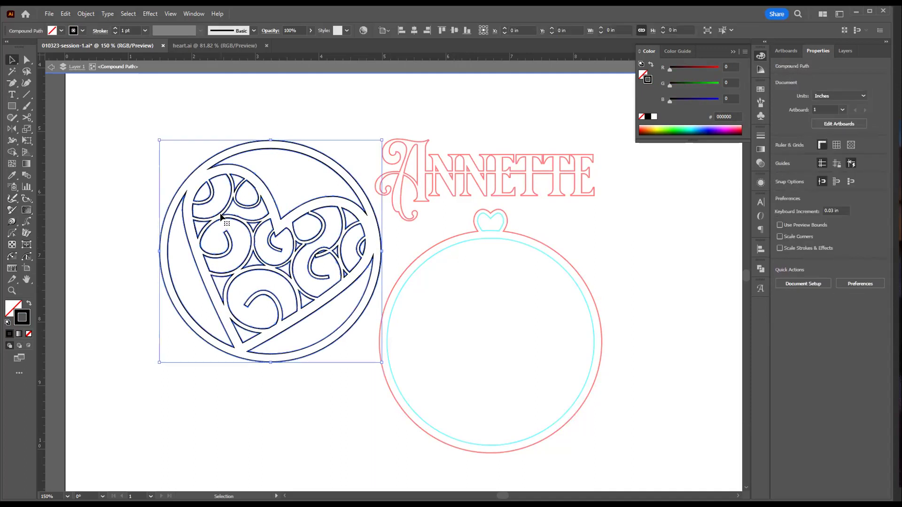
left_click(221, 217)
left_click(222, 217)
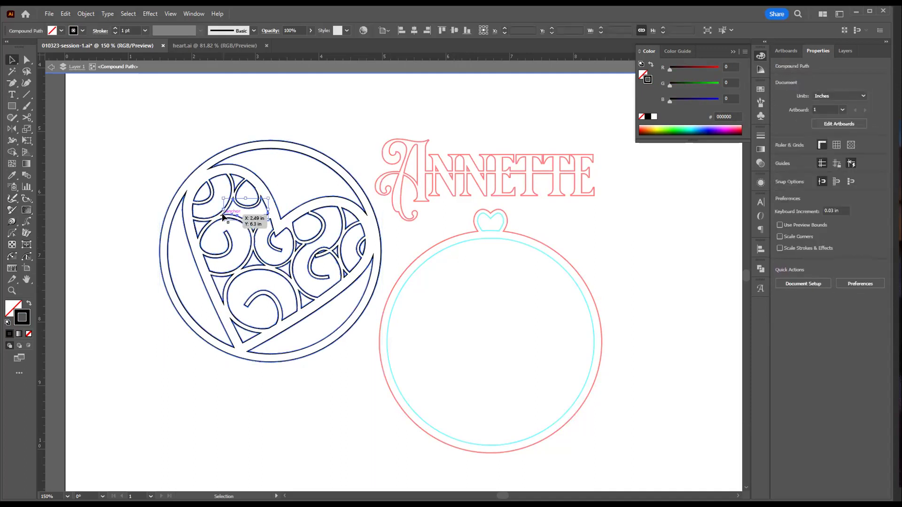
Select the upper, right-side and bottom swirls plus the bottom triangle piece inside the heart
left_click_drag(193, 186, 256, 262)
left_click_drag(309, 225, 361, 259)
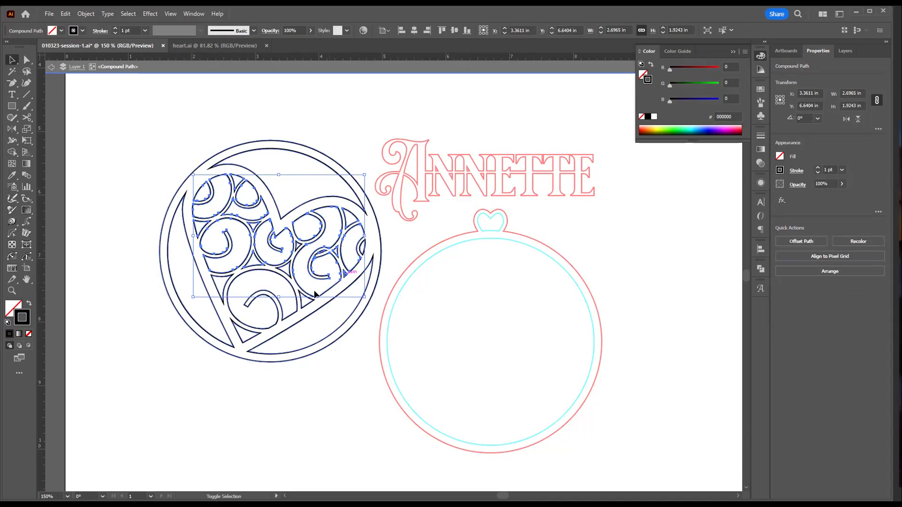
left_click(275, 275, "shift")
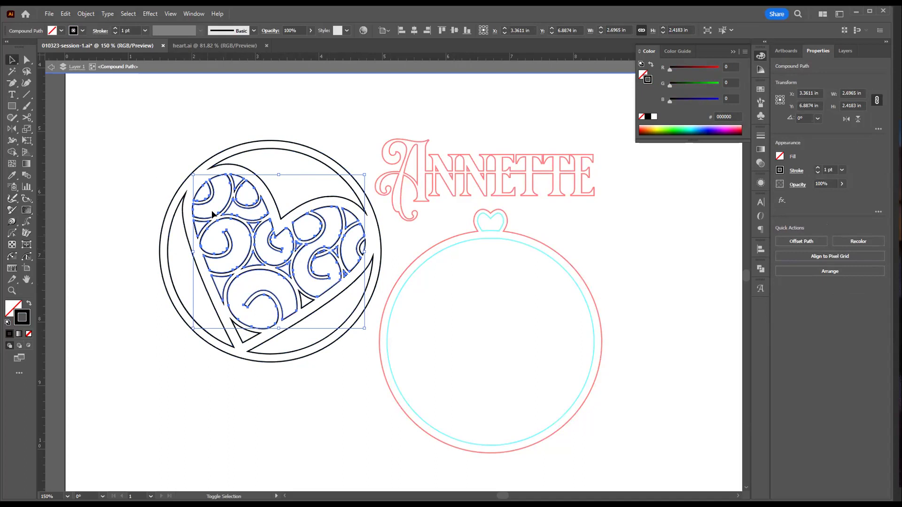
left_click(251, 333, "shift")
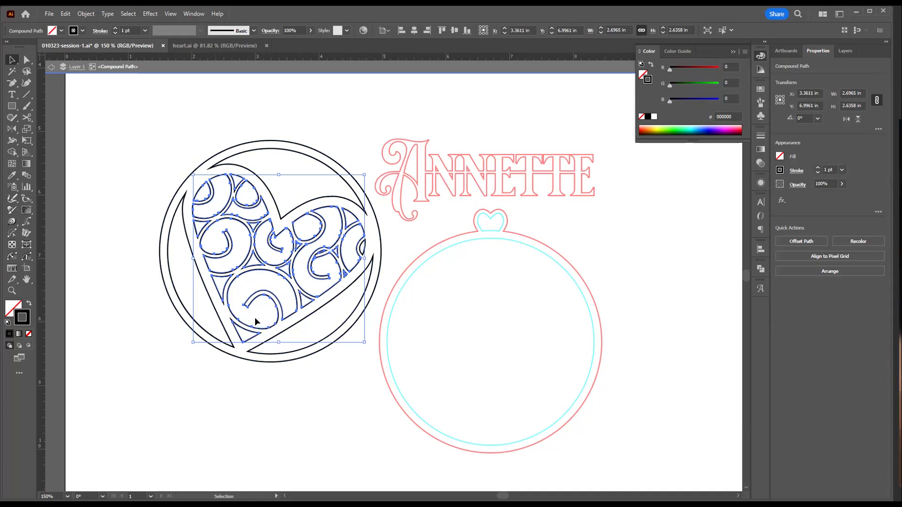
Test the swirl selection with Delete and Undo, then leave isolation mode with the swirls restored
key("Delete")
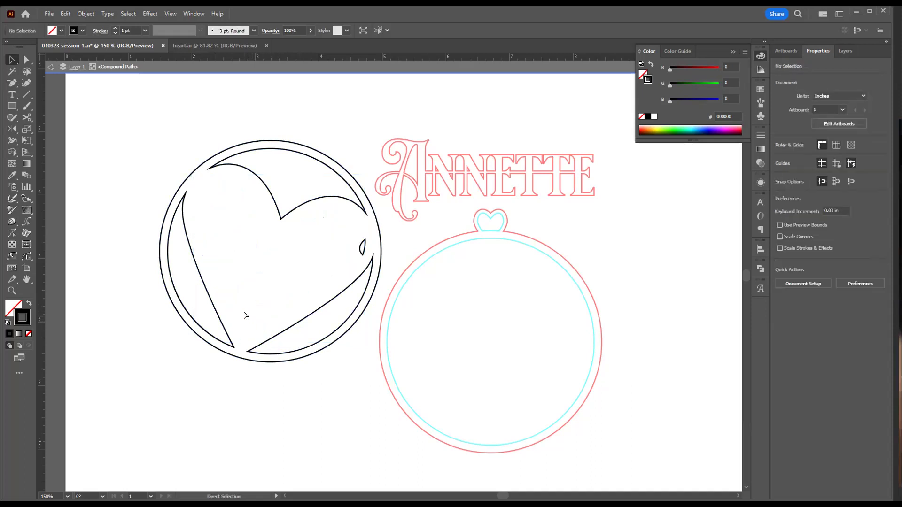
key("ctrl+z")
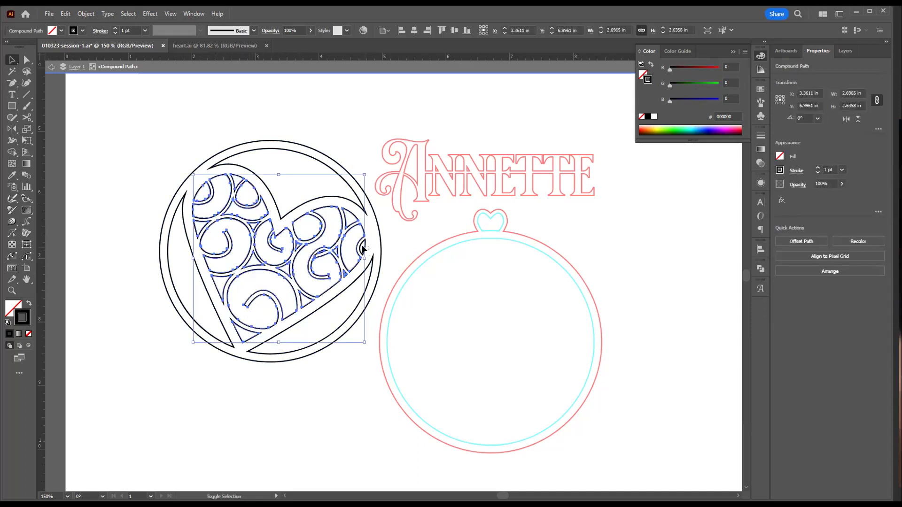
key("Delete")
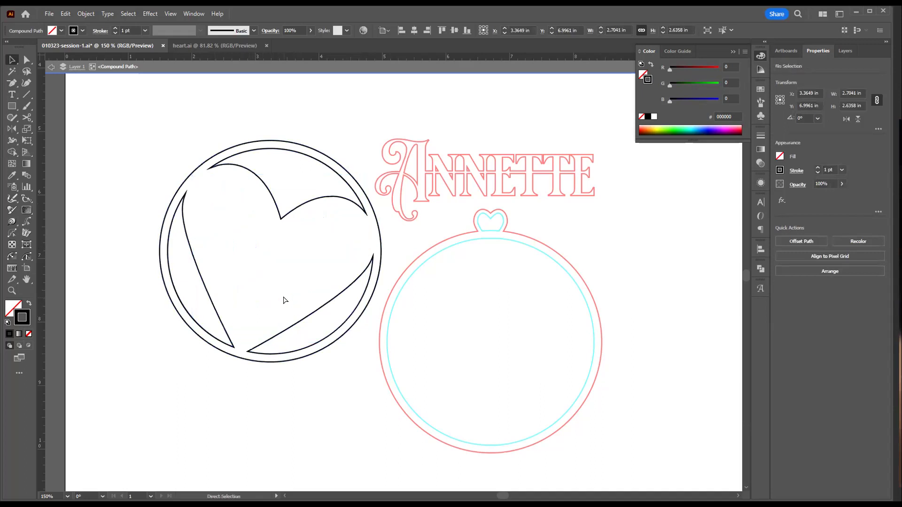
key("v")
double_click(156, 170)
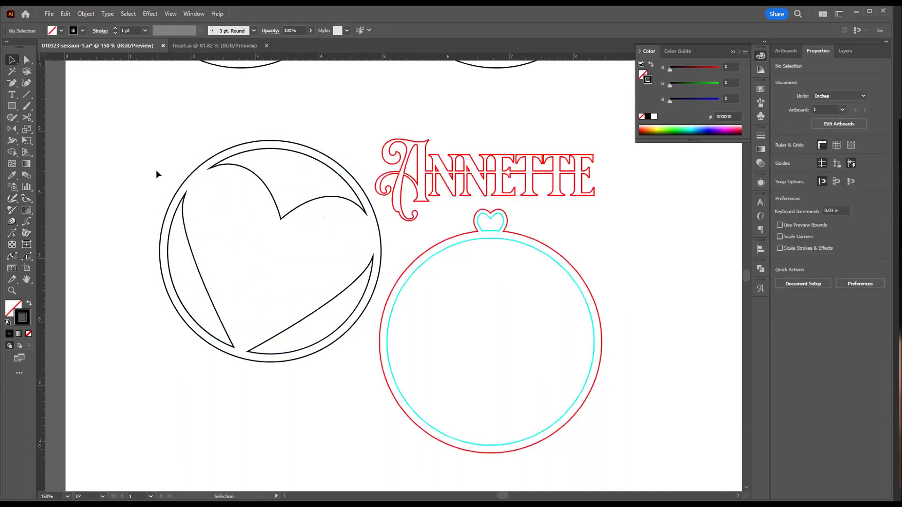
key("a")
key("ctrl+z")
key("v")
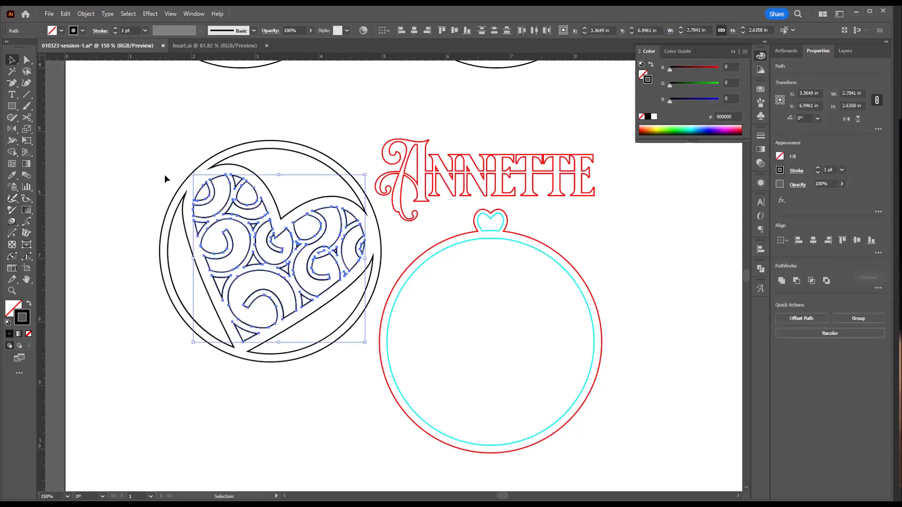
Give the selected swirl pieces a red stroke
left_click(83, 30)
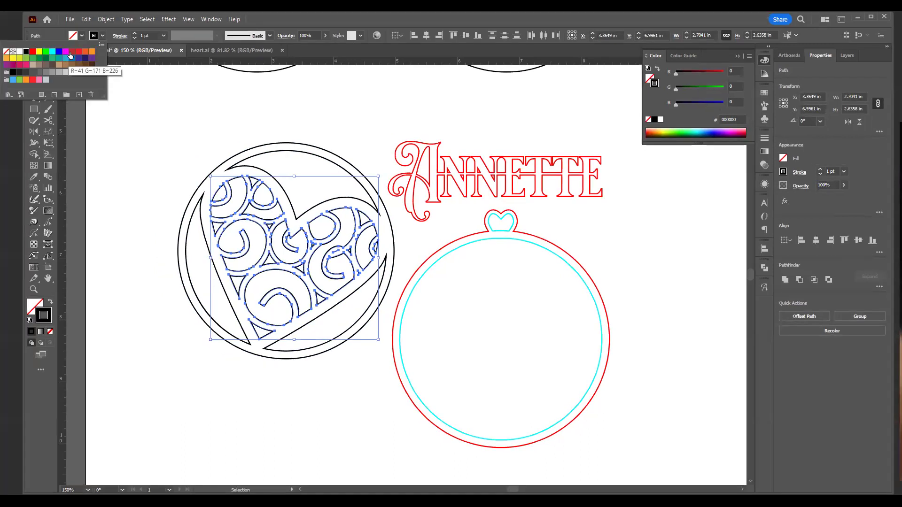
left_click(79, 50)
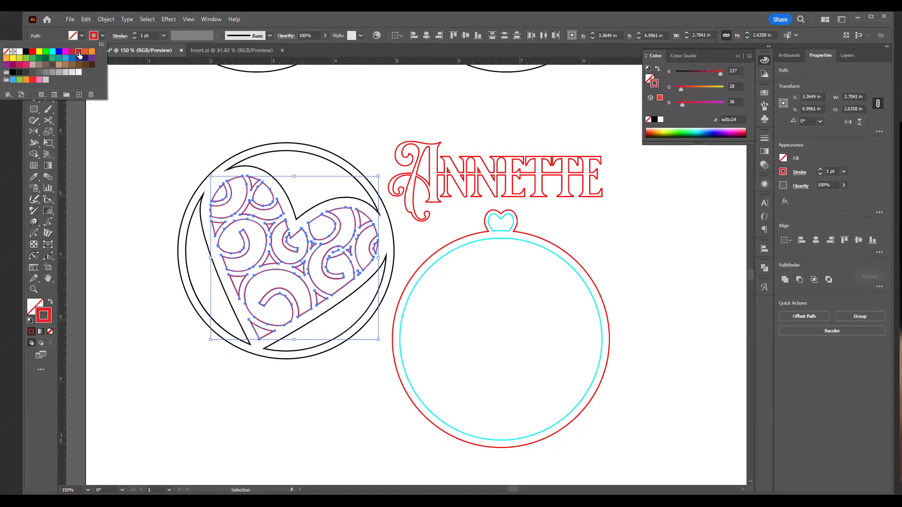
left_click(193, 154)
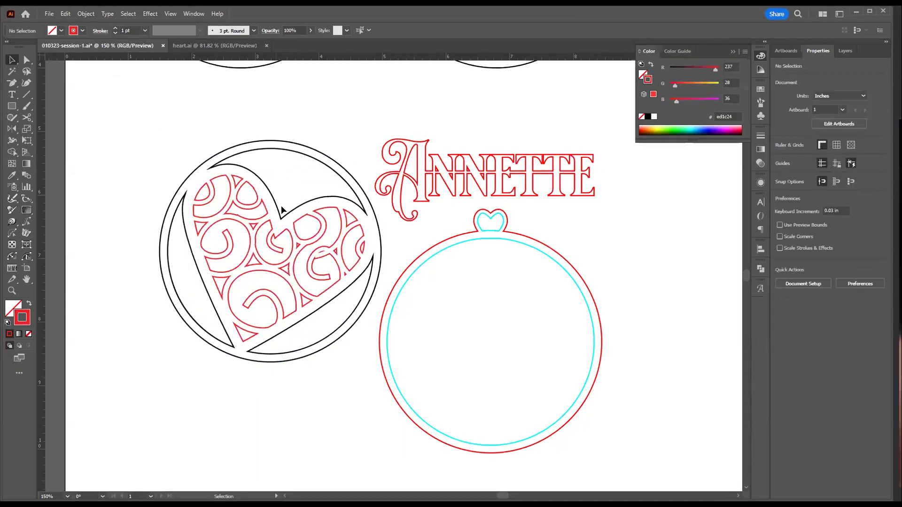
Delete the heart outline pieces and inner circle from inside the compound path
left_click(291, 204)
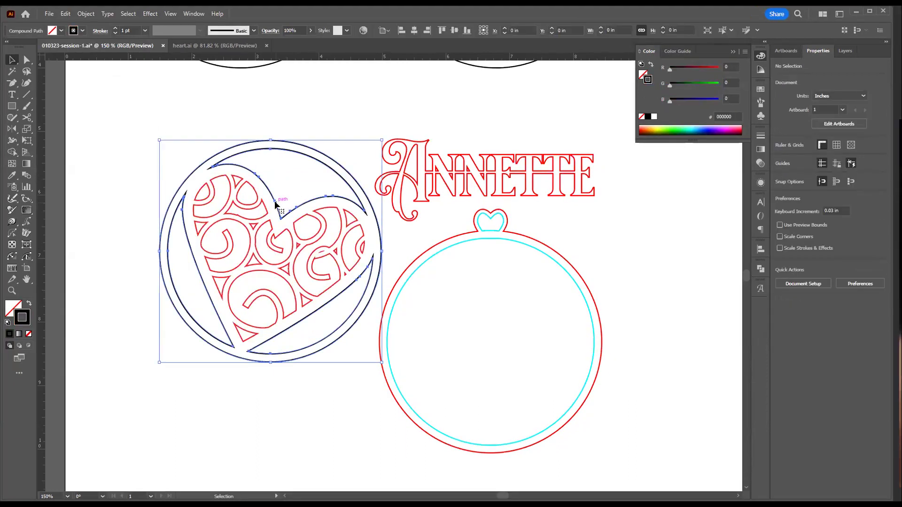
double_click(276, 204)
left_click(276, 205)
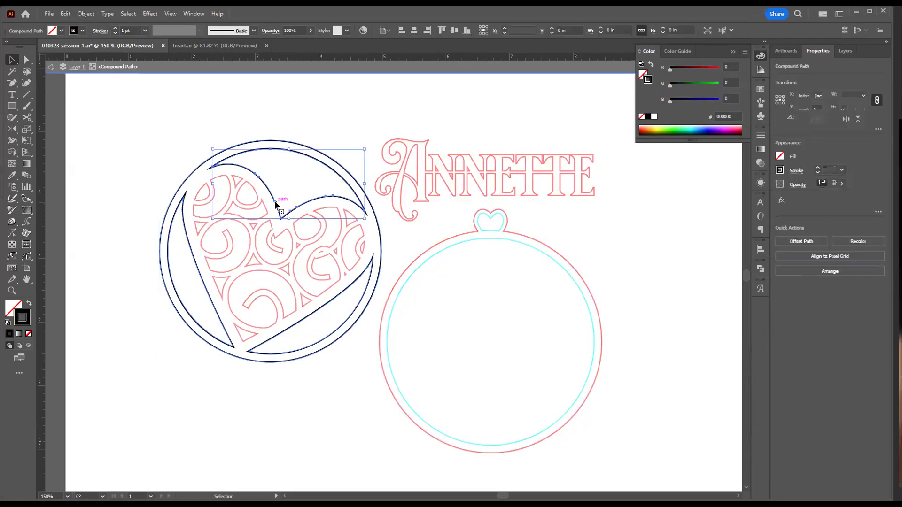
left_click(327, 302, "shift")
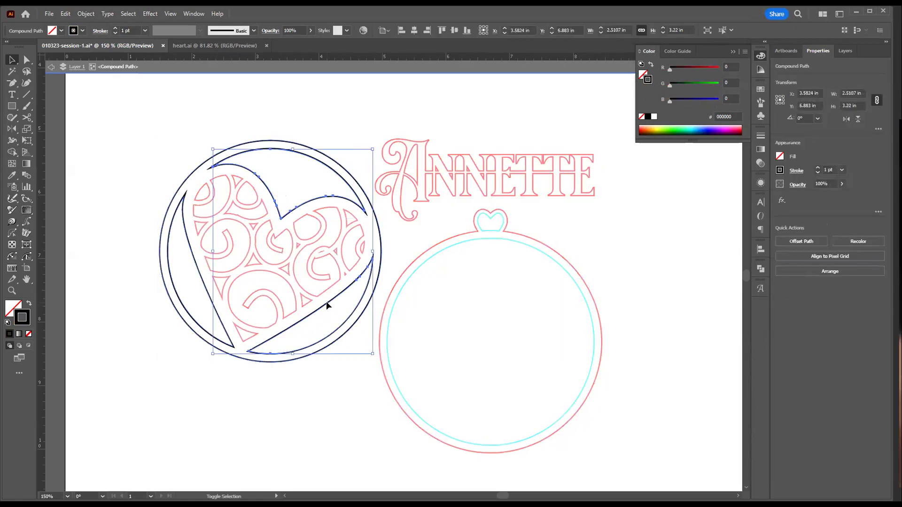
left_click(192, 260, "shift")
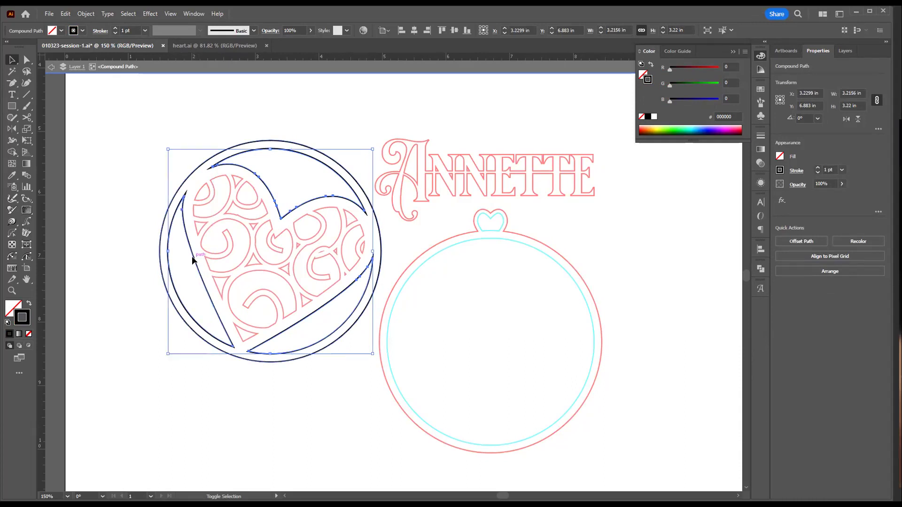
key("Delete")
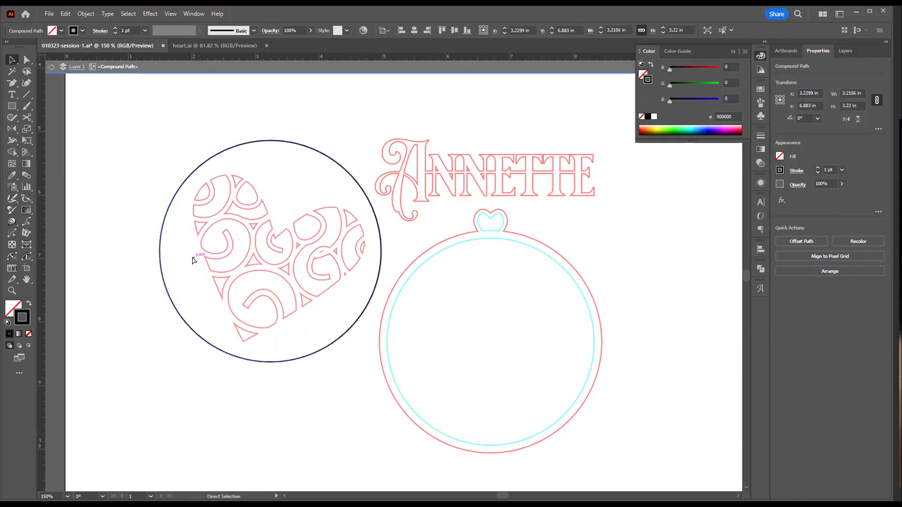
double_click(201, 370)
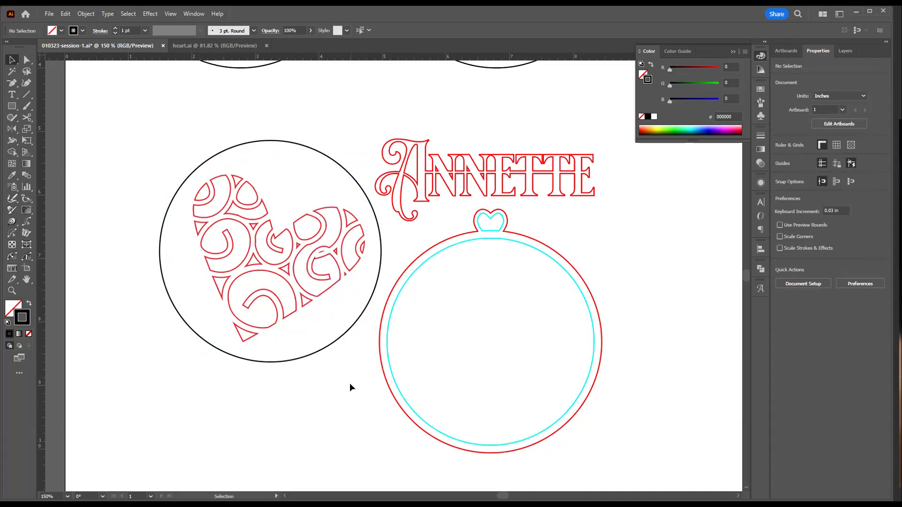
Make the heart outline cyan by sampling the hoop's cyan ring with the Eyedropper
key("a")
left_click(217, 315)
key("v")
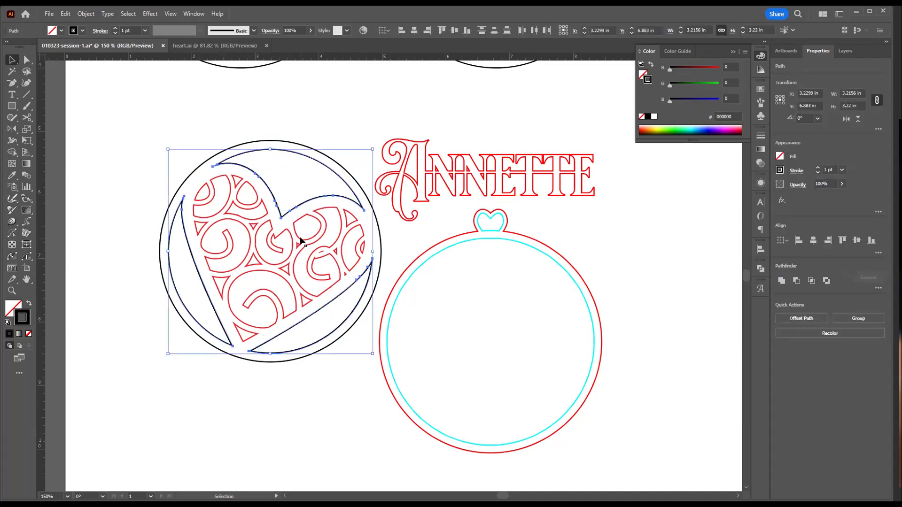
key("i")
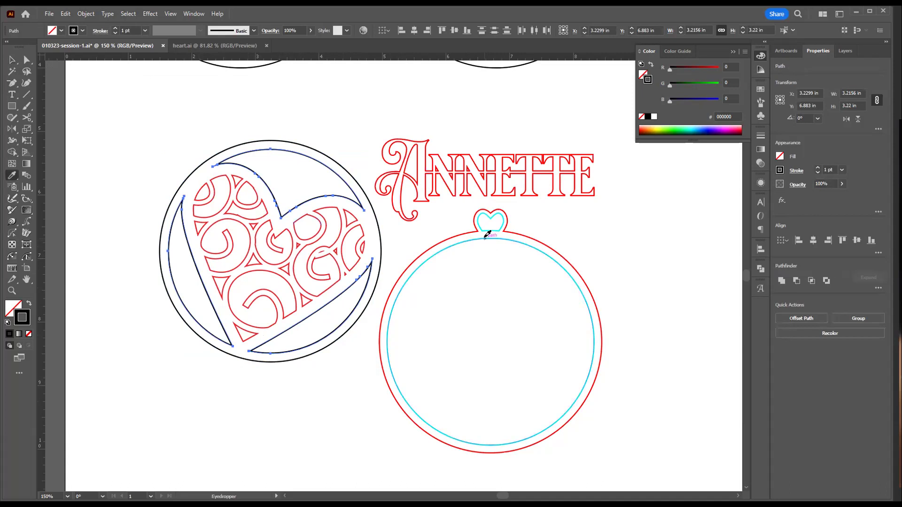
left_click(486, 237)
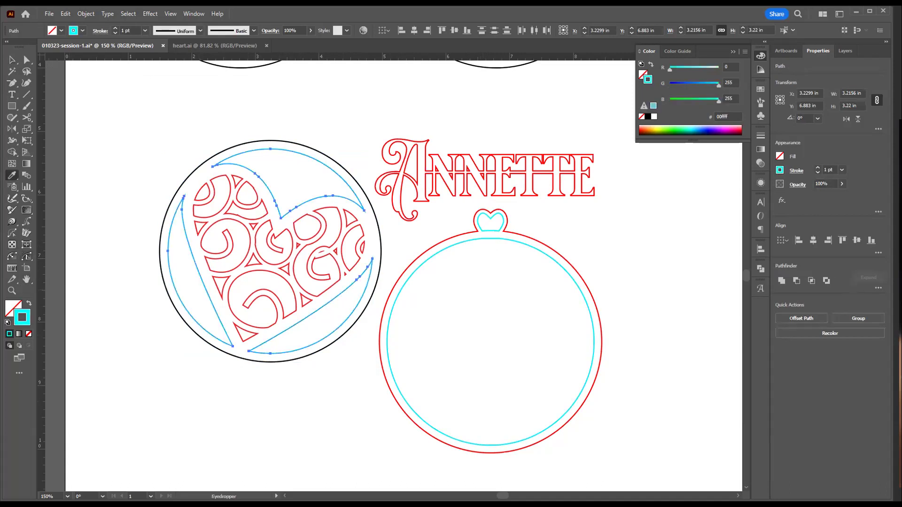
key("v")
left_click(219, 151)
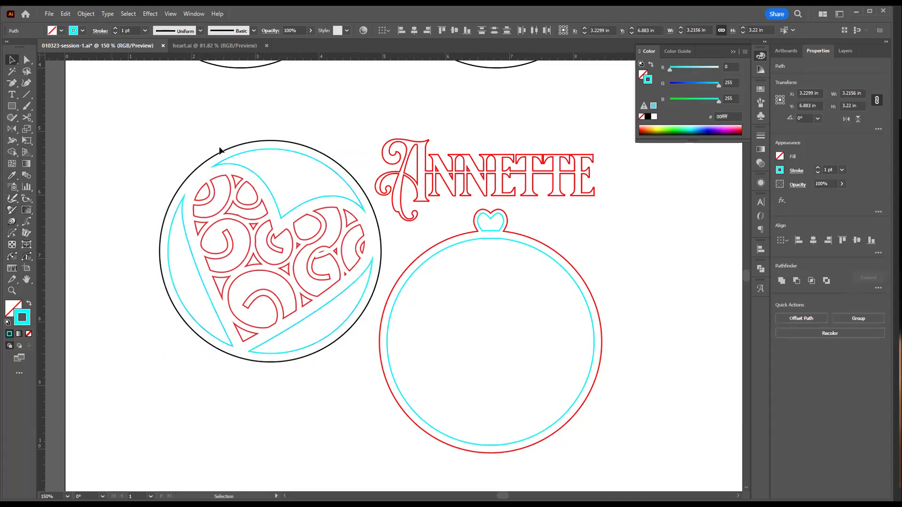
Make the outer circle red by sampling the hoop's red ring
left_click(230, 149)
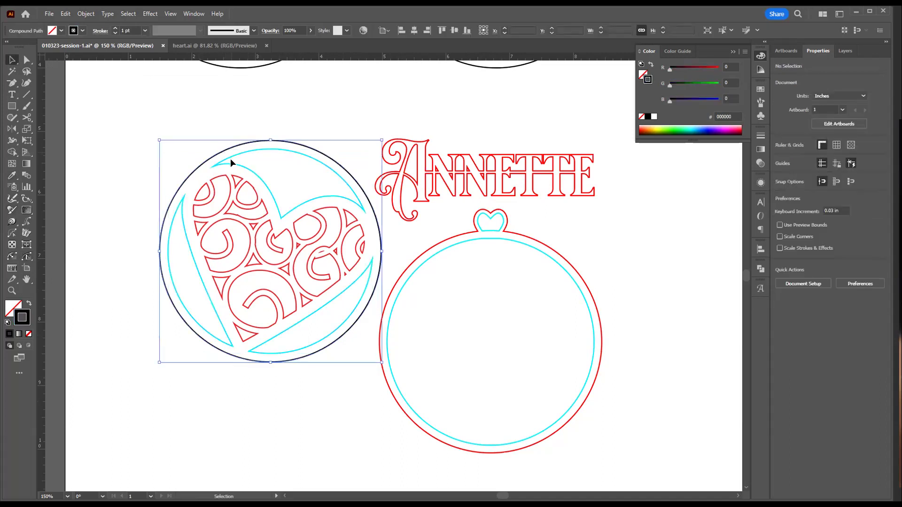
key("i")
left_click(428, 193, "alt")
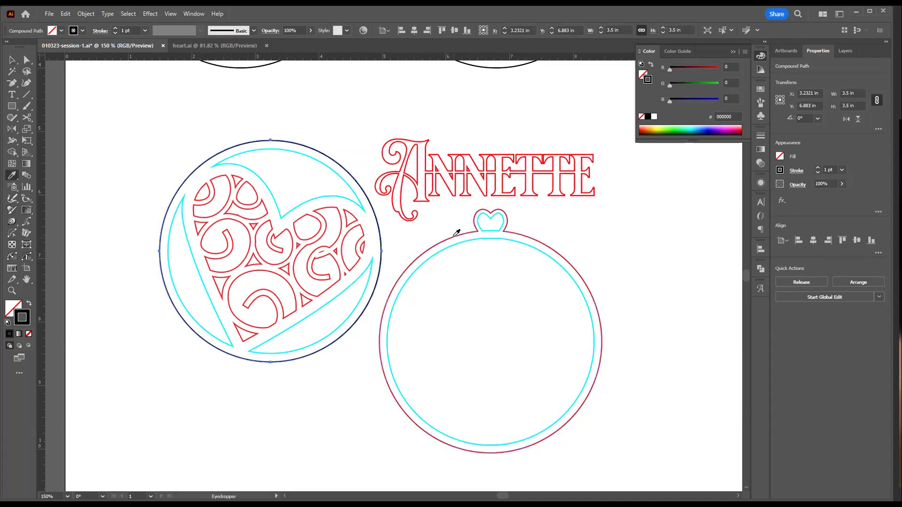
left_click(455, 236)
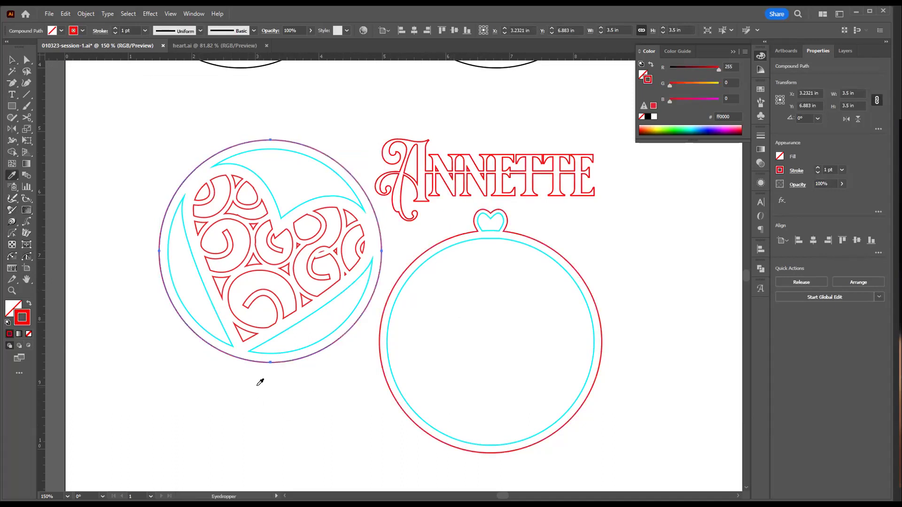
key("v")
left_click(288, 389)
Zoom in to inspect the heart's swirls and small teardrop piece, then zoom back out
key("z")
left_click_drag(379, 237, 551, 287)
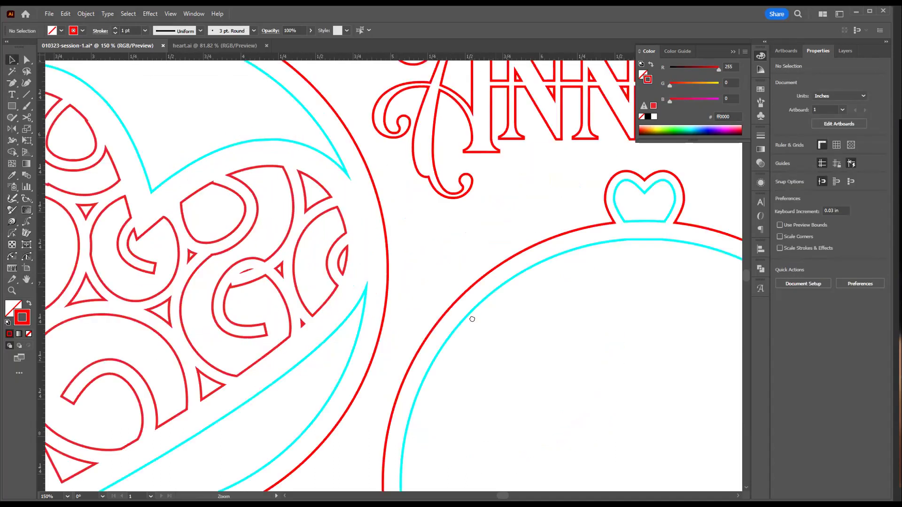
key("space")
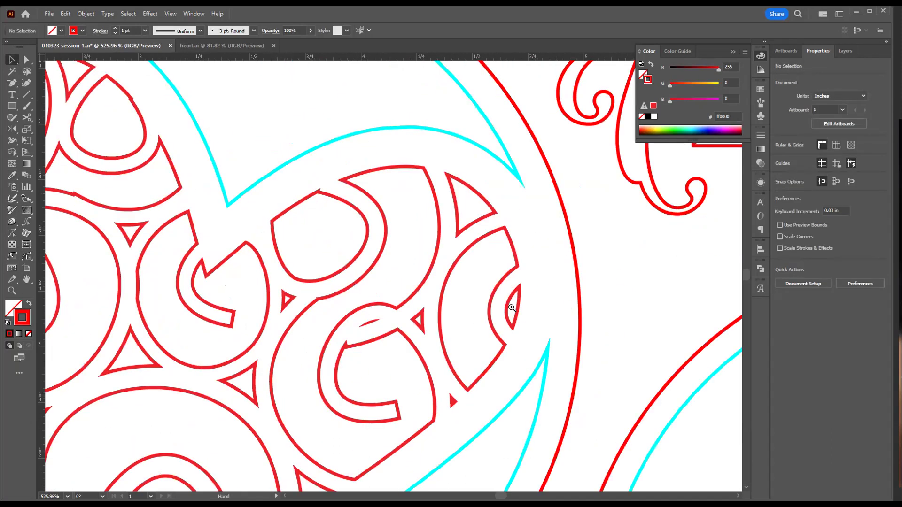
left_click(507, 307)
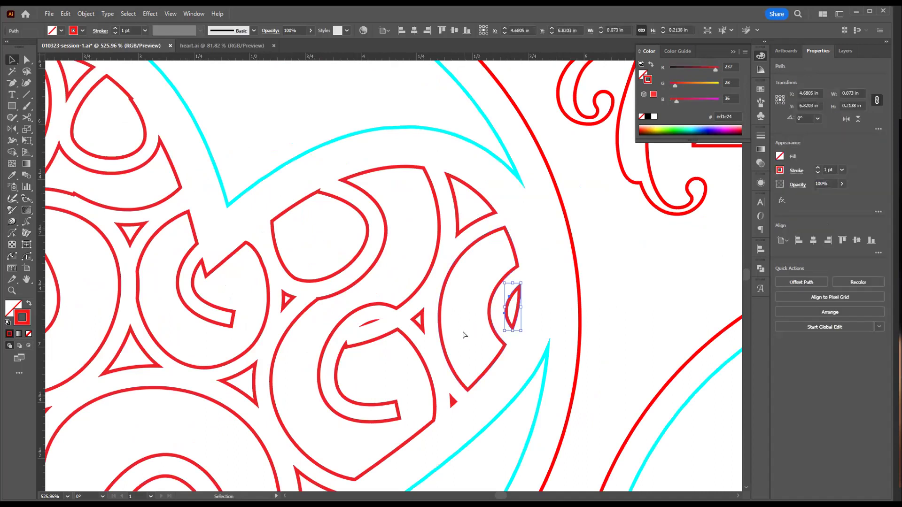
key("z")
left_click(444, 324, "alt")
left_click(309, 297, "alt")
left_click(308, 296, "alt")
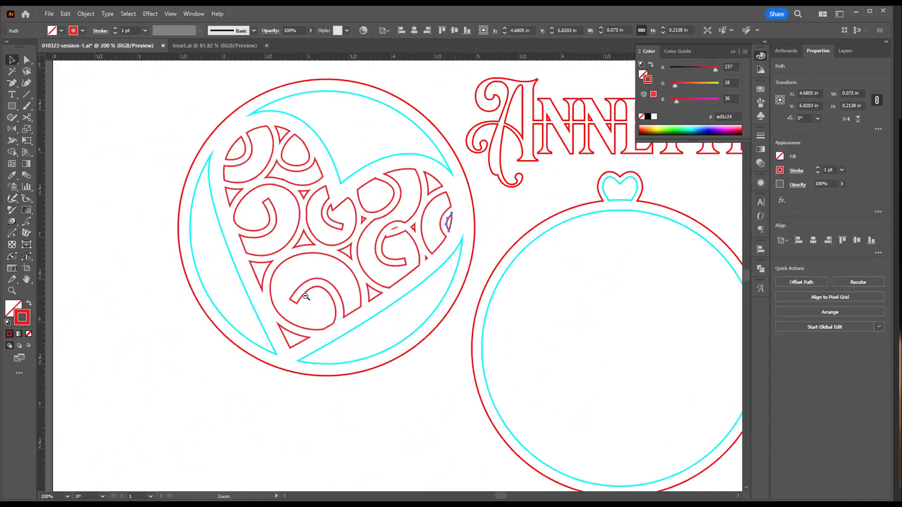
Select only the swirl paths, excluding the red circle and cyan outline, and stroke them yellow
left_click_drag(227, 142, 452, 343)
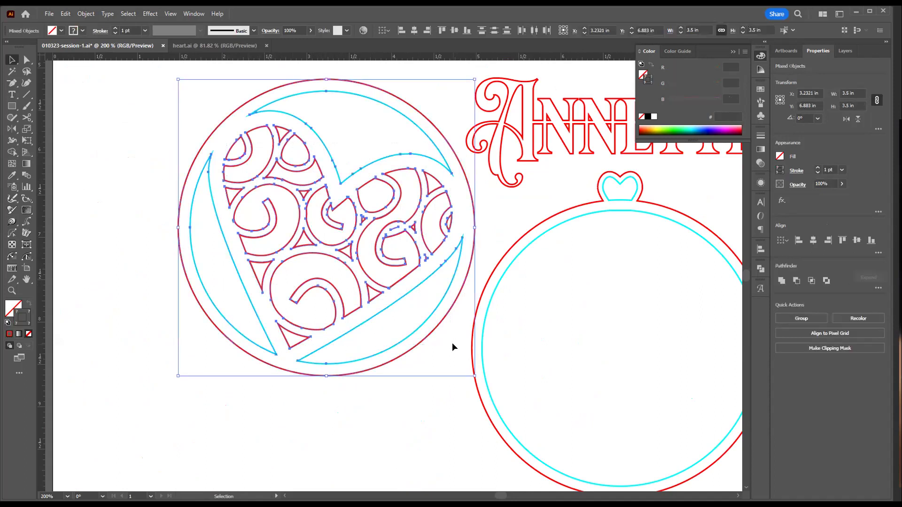
left_click(376, 368, "shift")
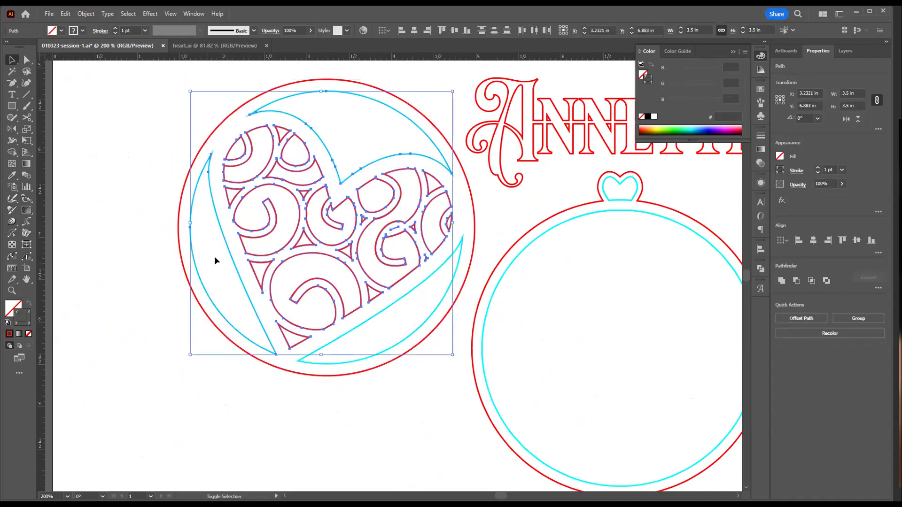
left_click(225, 241, "shift")
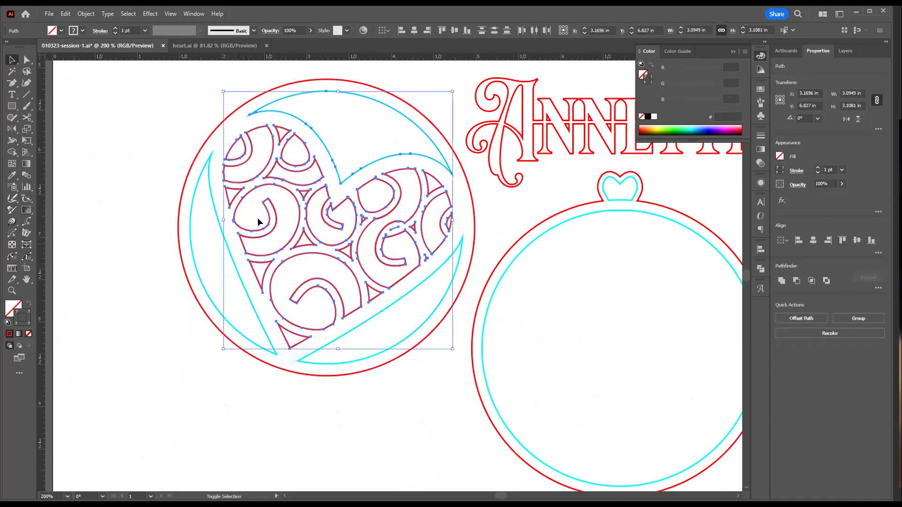
left_click(327, 162, "shift")
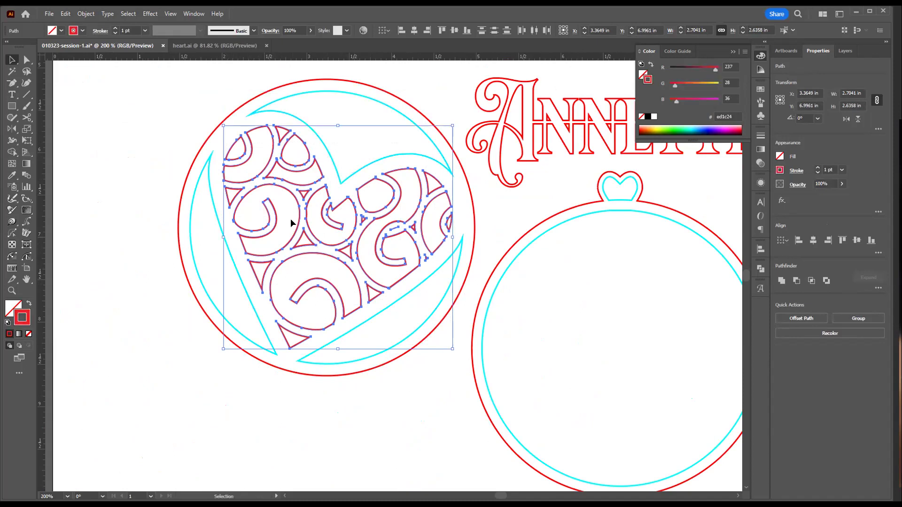
left_click(82, 31)
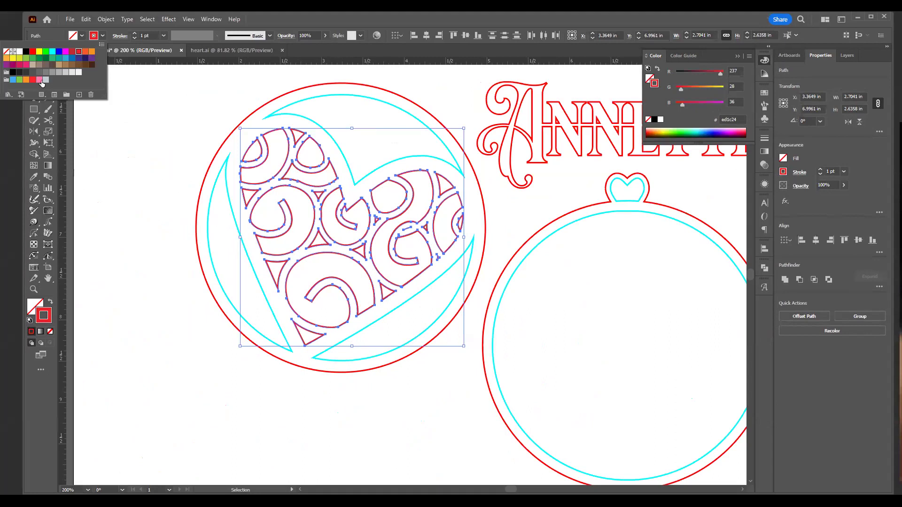
left_click(13, 58)
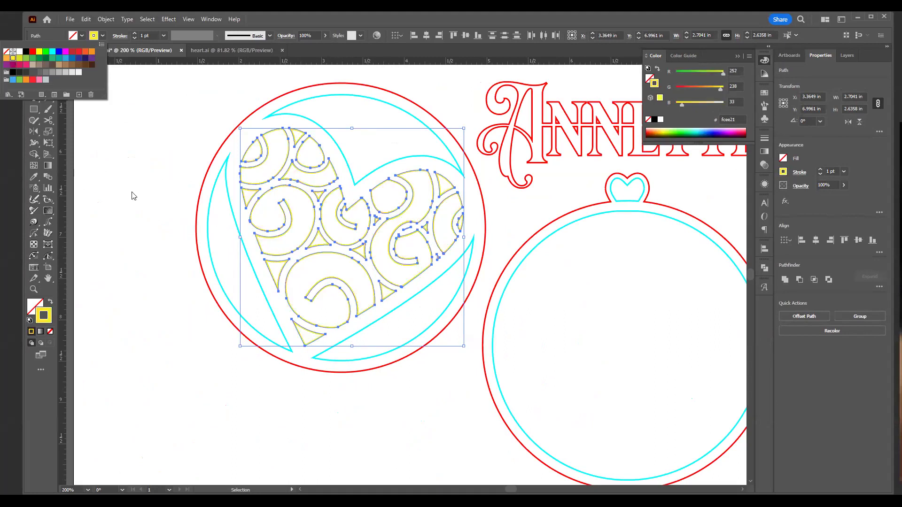
left_click(145, 181)
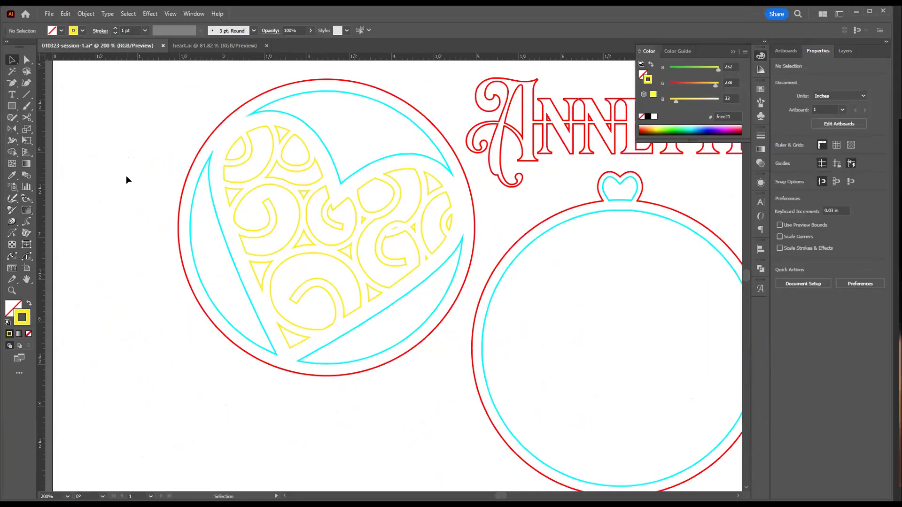
key("z")
left_click(220, 211, "alt")
left_click(479, 277, "alt")
left_click(349, 304, "alt")
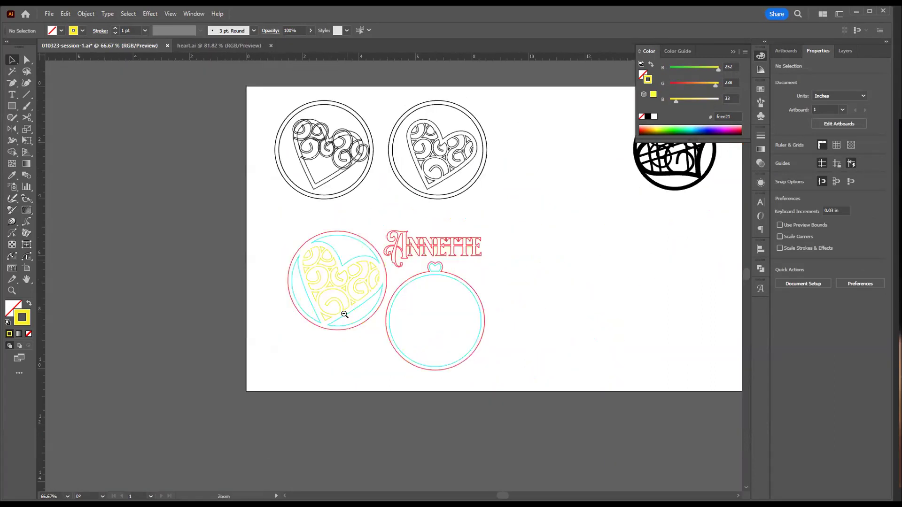
key("v")
left_click(441, 256)
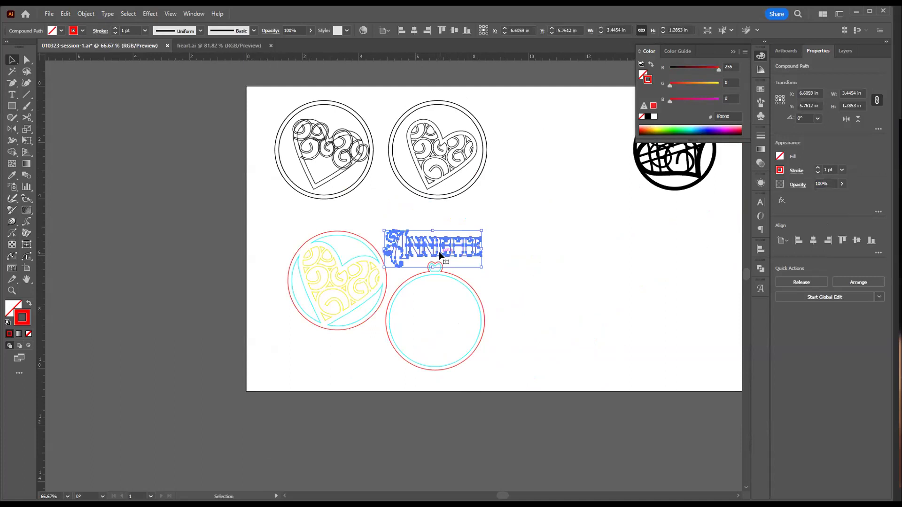
left_click_drag(440, 255, 345, 291)
left_click(292, 362)
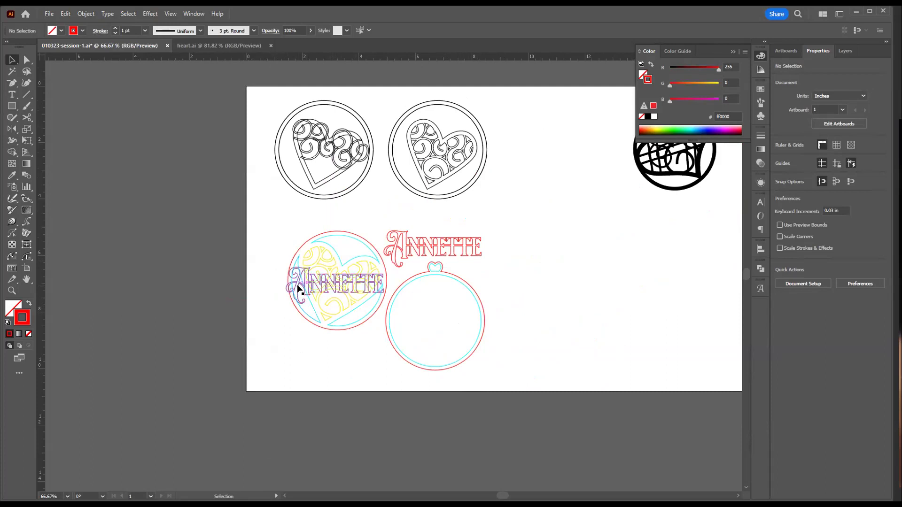
left_click(297, 288)
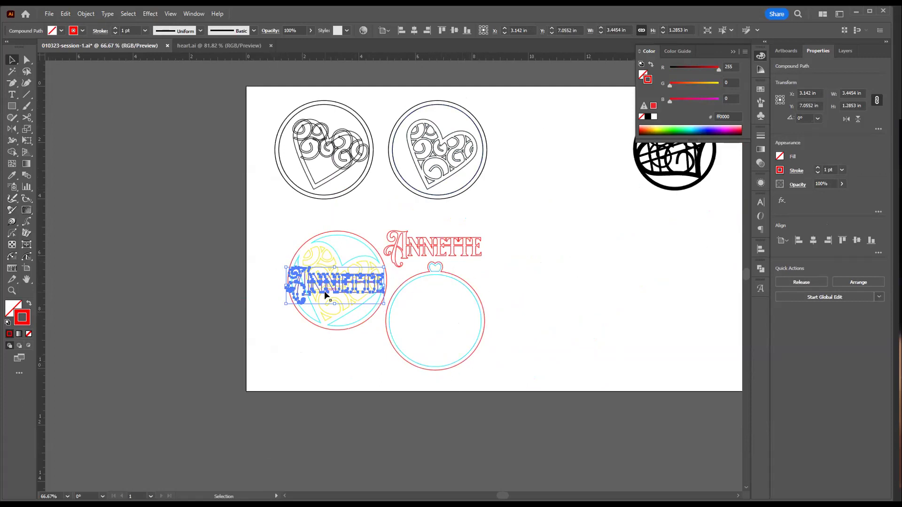
key("Delete")
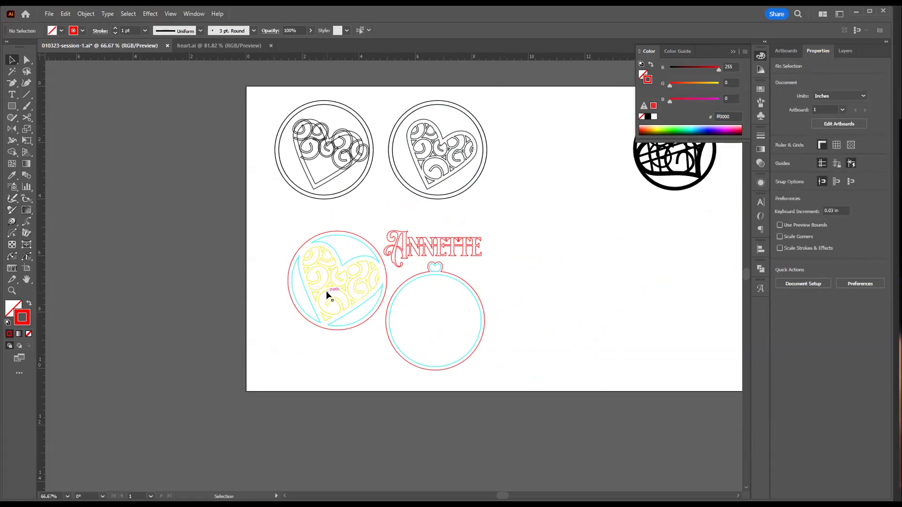
left_click_drag(509, 282, 383, 318)
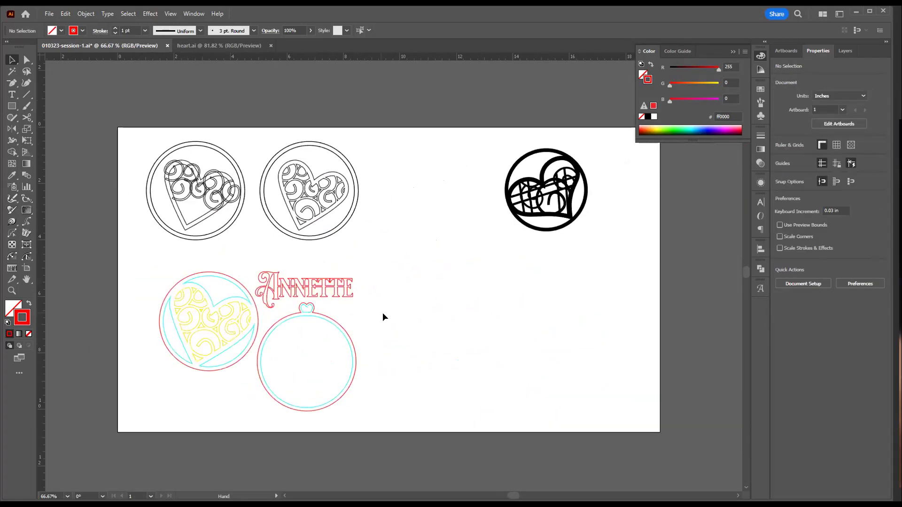